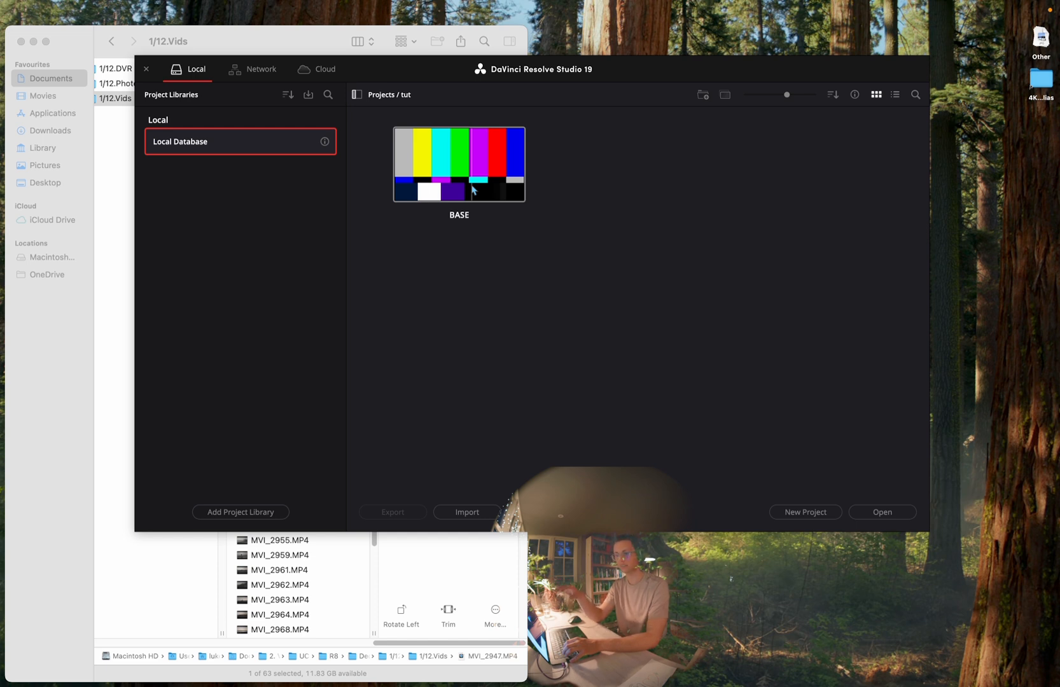
Duplicate the BASE project in the Projects / tut folder and rename the copy tutorial
{"action": "right_click", "coordinate": [482, 181]}
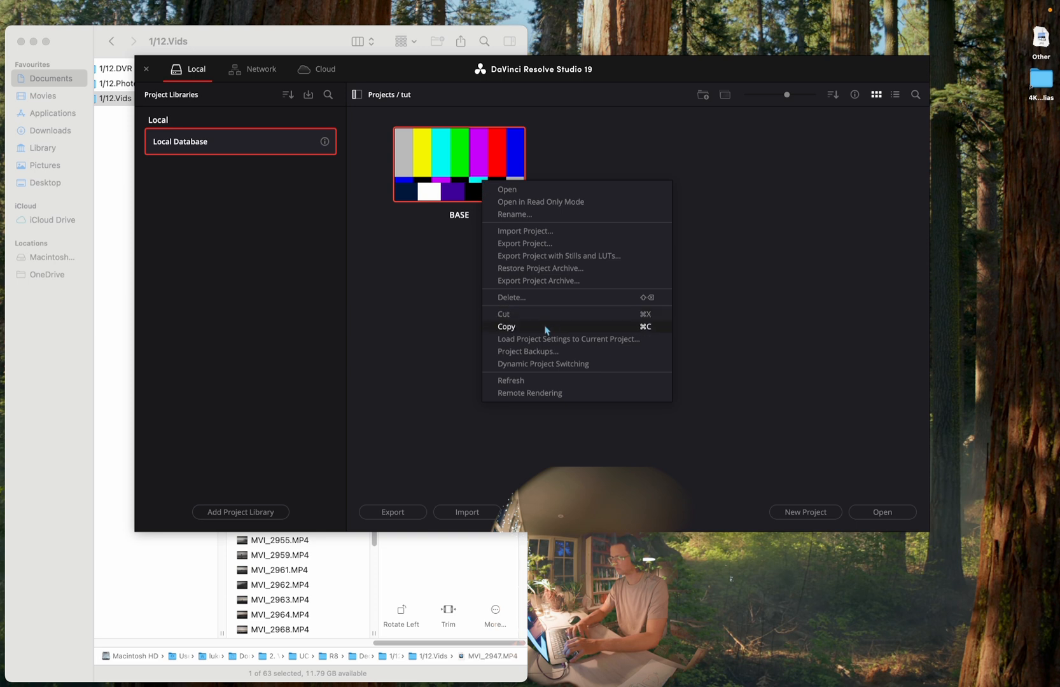
{"action": "left_click", "coordinate": [546, 328]}
{"action": "right_click", "coordinate": [582, 218]}
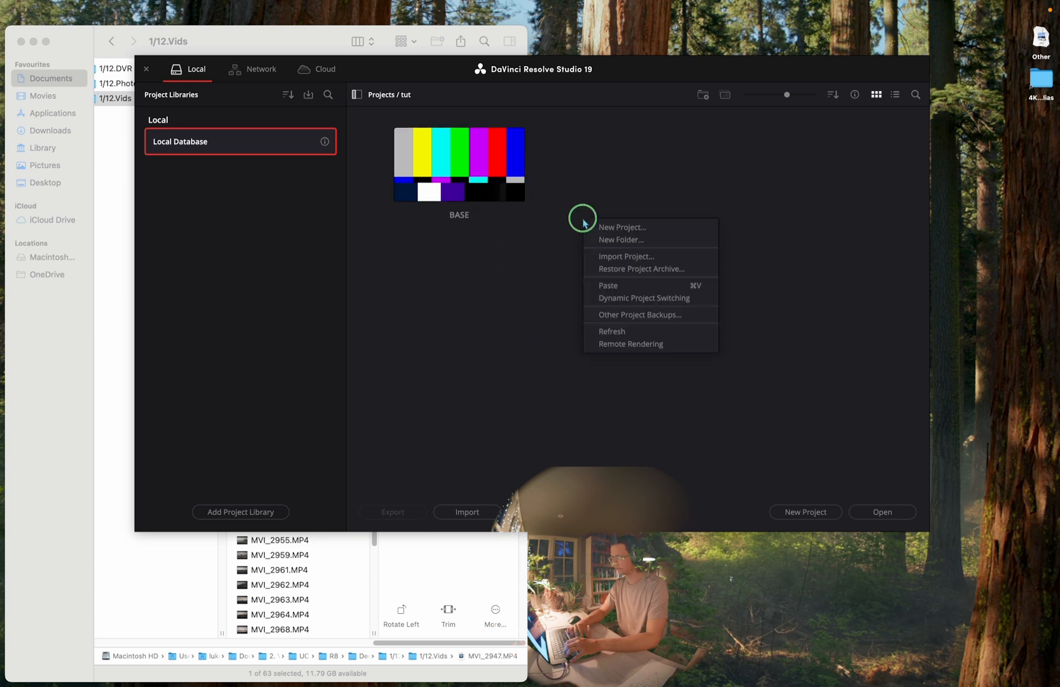
{"action": "left_click", "coordinate": [631, 289]}
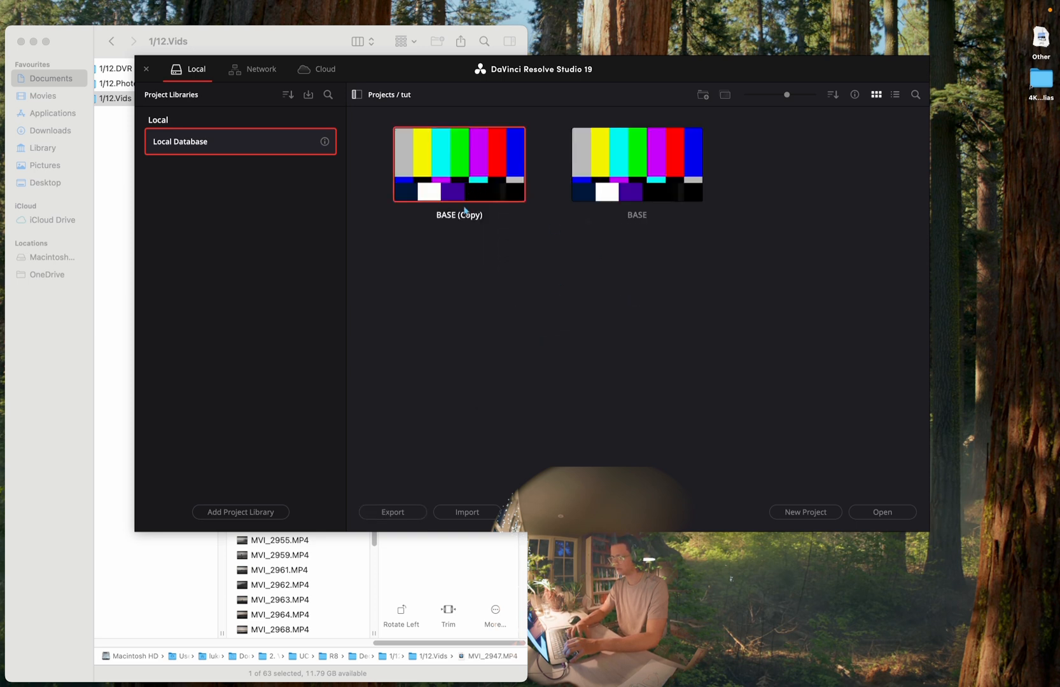
{"action": "right_click", "coordinate": [464, 215]}
{"action": "left_click", "coordinate": [503, 243]}
{"action": "type", "text": "tutorial"}
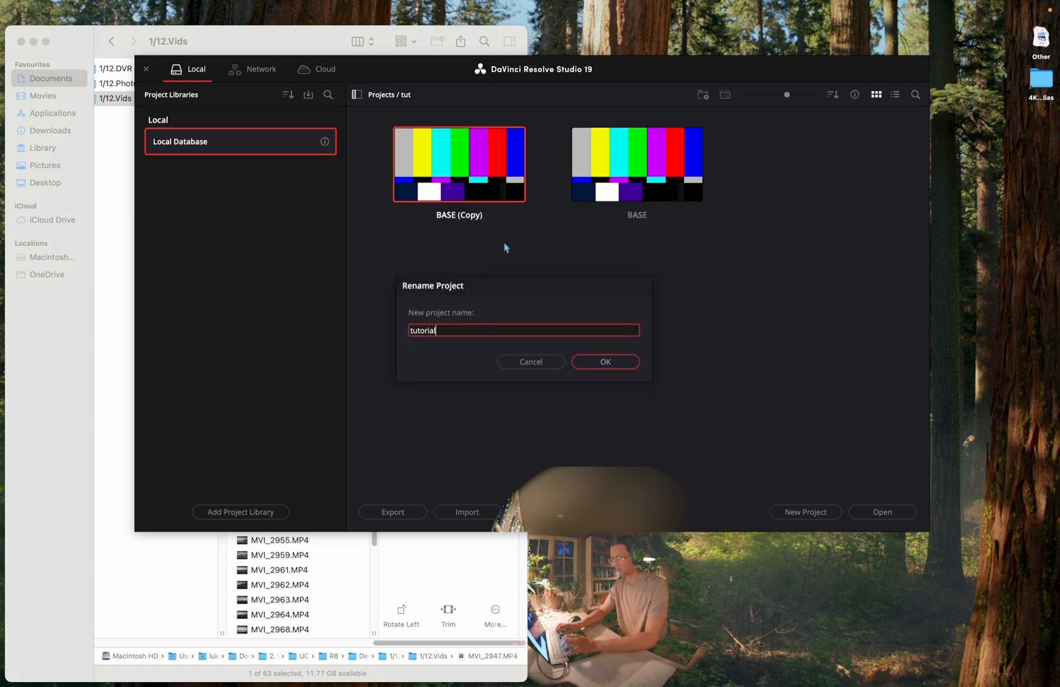
{"action": "key", "text": "Return"}
Open the tutorial project and show its timeline on the Edit page
{"action": "double_click", "coordinate": [449, 168]}
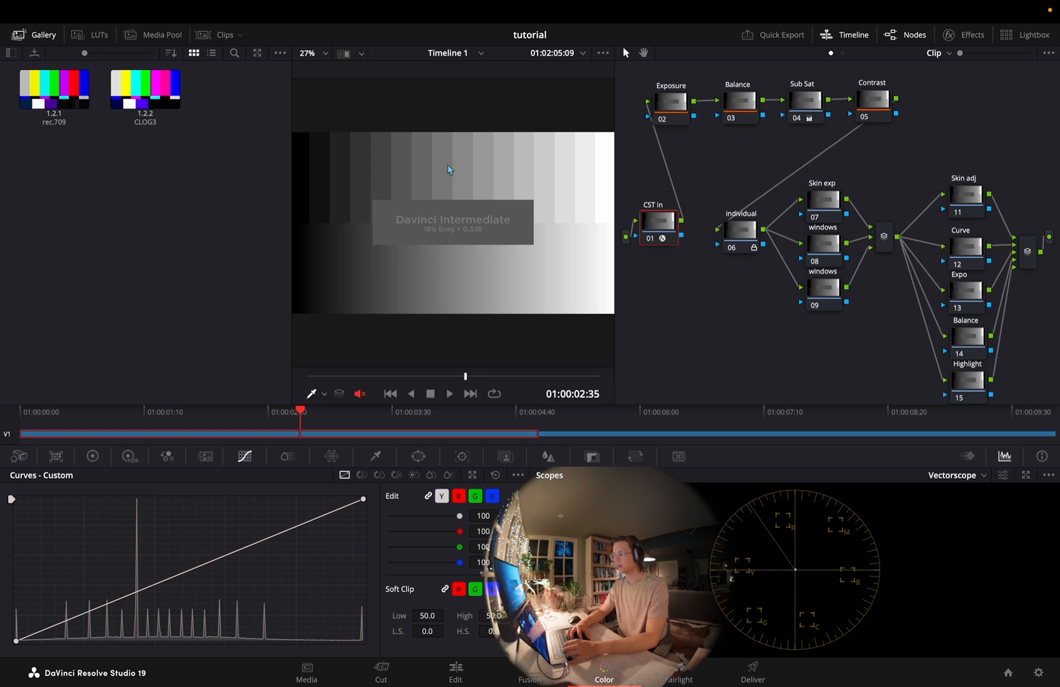
{"action": "left_click", "coordinate": [382, 668]}
{"action": "left_click", "coordinate": [455, 671]}
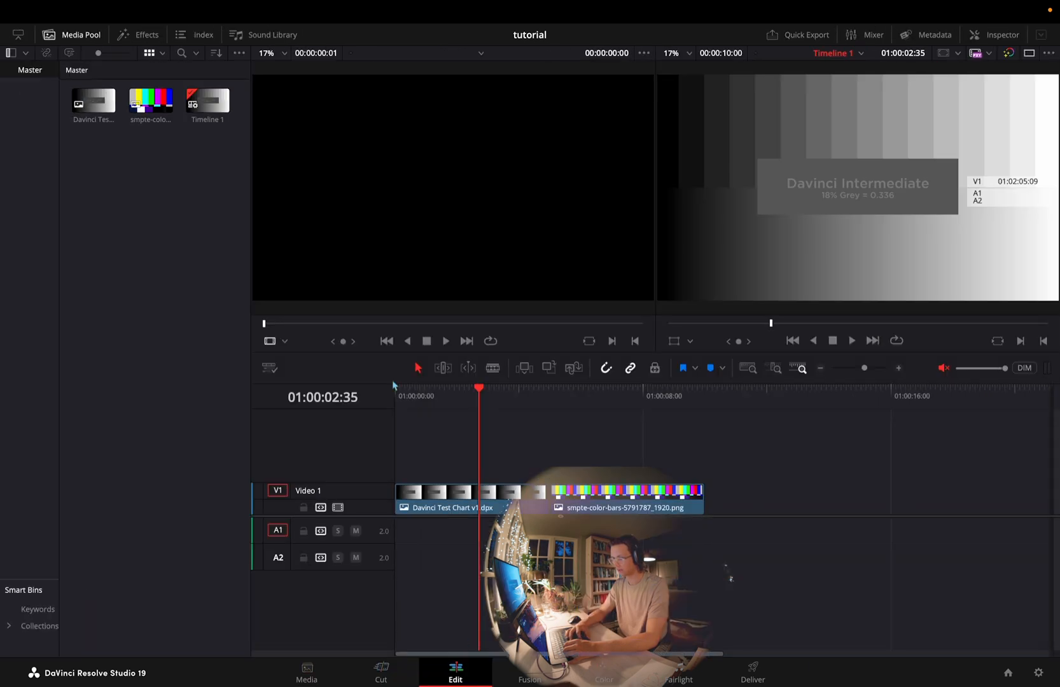
Delete both test chart clips from the timeline and remove their source media from the media pool
{"action": "key", "text": "ctrl+a"}
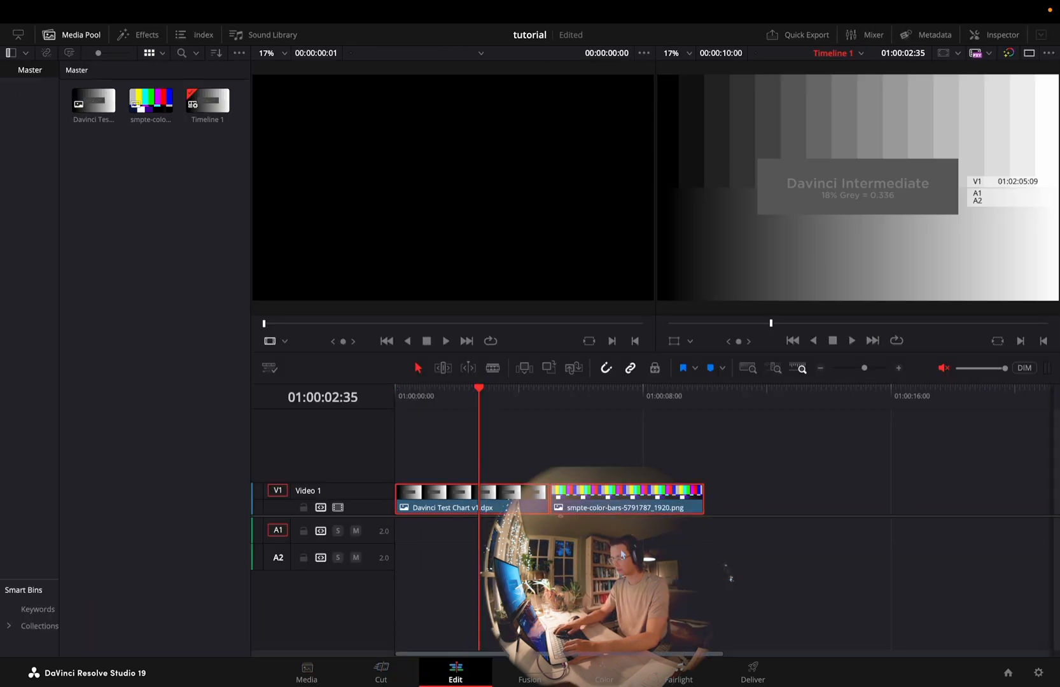
{"action": "mouse_move", "coordinate": [494, 393]}
{"action": "left_mouse_down"}
{"action": "mouse_move", "coordinate": [587, 391]}
{"action": "mouse_move", "coordinate": [525, 399]}
{"action": "mouse_move", "coordinate": [560, 407]}
{"action": "mouse_move", "coordinate": [501, 395]}
{"action": "left_mouse_up"}
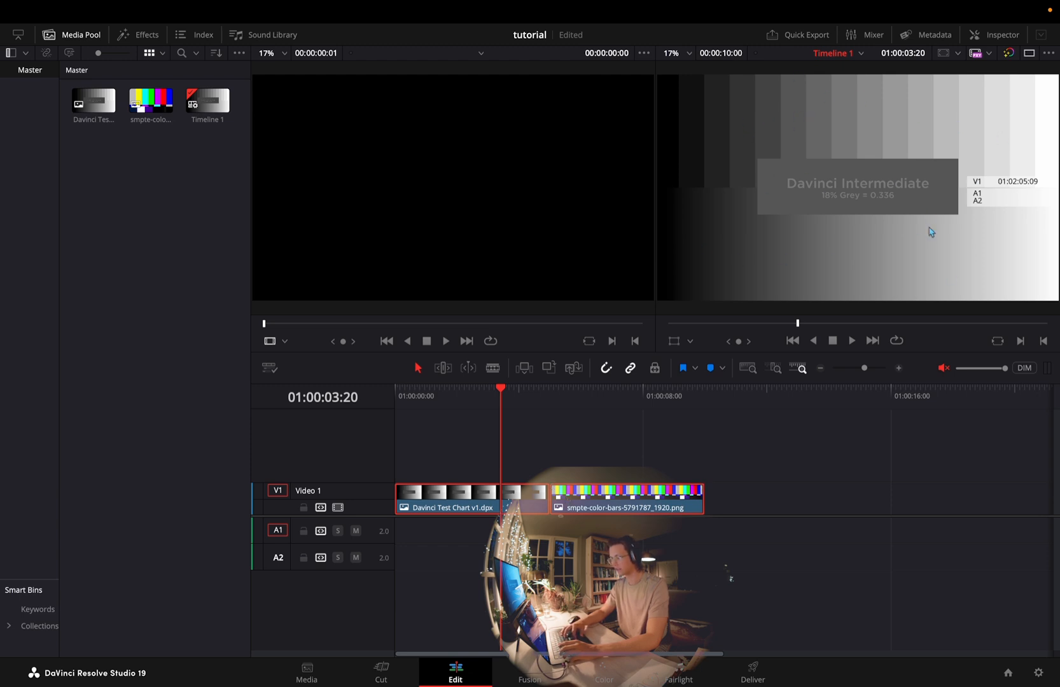
{"action": "left_click", "coordinate": [599, 396]}
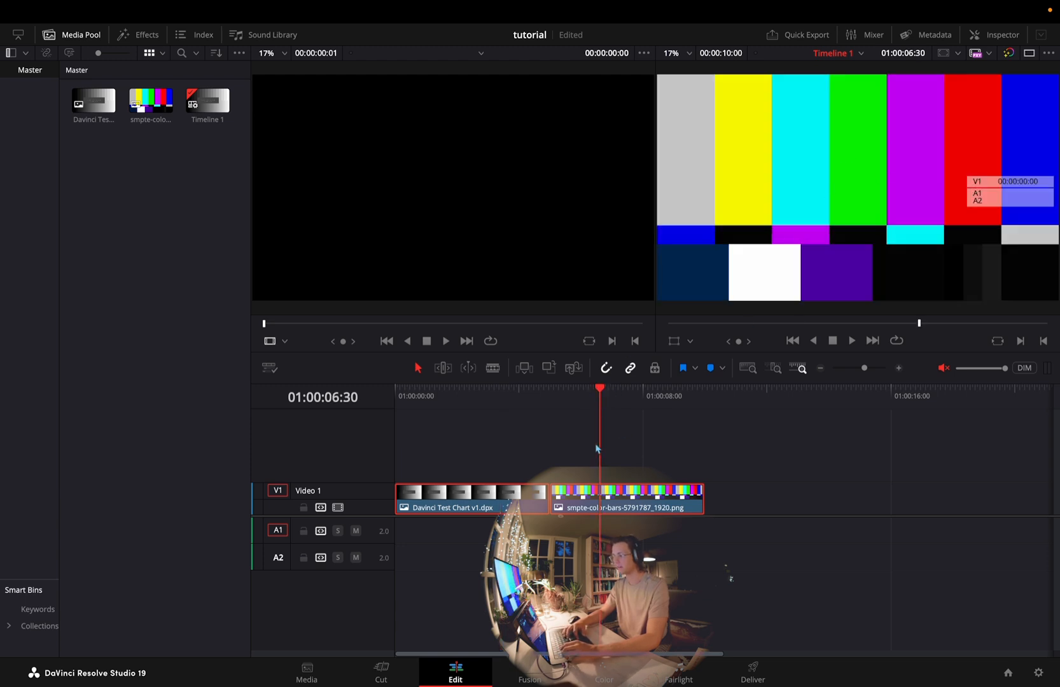
{"action": "key", "text": "Delete"}
{"action": "left_click_drag", "start_coordinate": [155, 150], "coordinate": [98, 94]}
{"action": "key", "text": "Delete"}
Import MVI_2947.MP4 from the 1/12.Vids folder, place it at the start of Video 1, and park the playhead at 01:00:10:13
{"action": "key", "text": "ctrl+Left"}
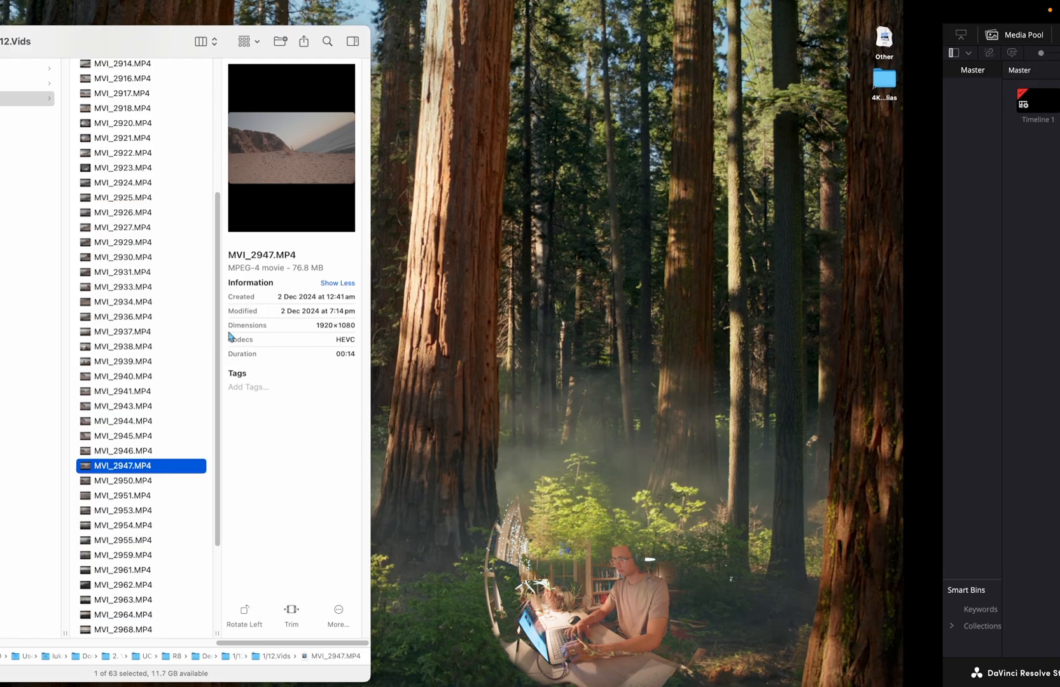
{"action": "left_click_drag", "start_coordinate": [316, 471], "coordinate": [141, 238]}
{"action": "key", "text": "ctrl+Right"}
{"action": "left_click", "coordinate": [99, 113]}
{"action": "left_click_drag", "start_coordinate": [99, 106], "coordinate": [400, 510]}
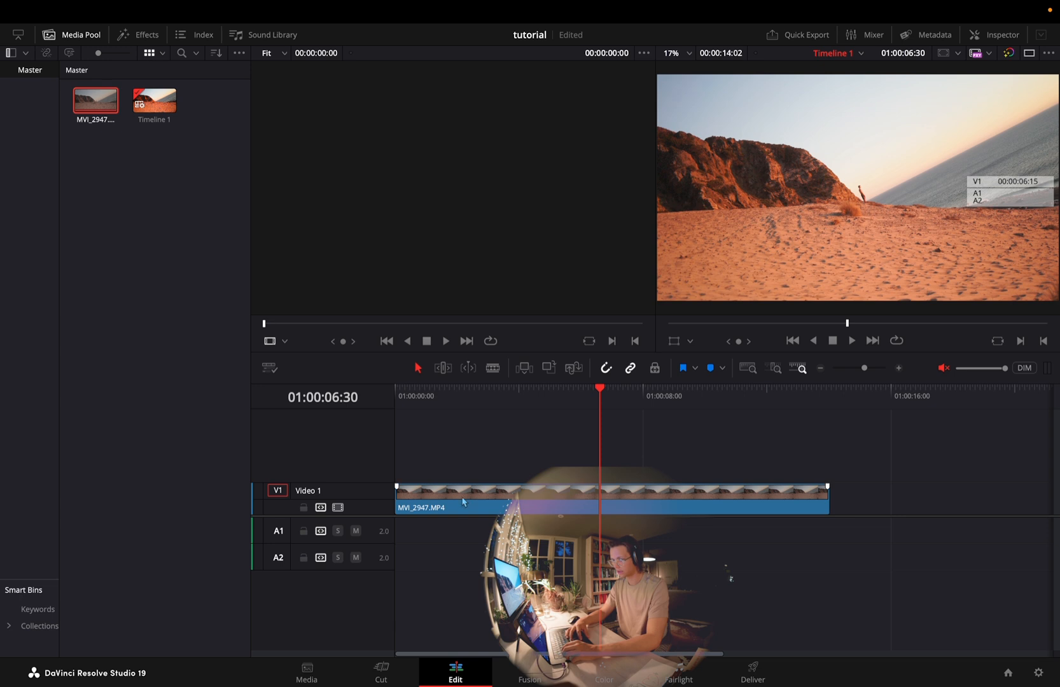
{"action": "left_click", "coordinate": [712, 397]}
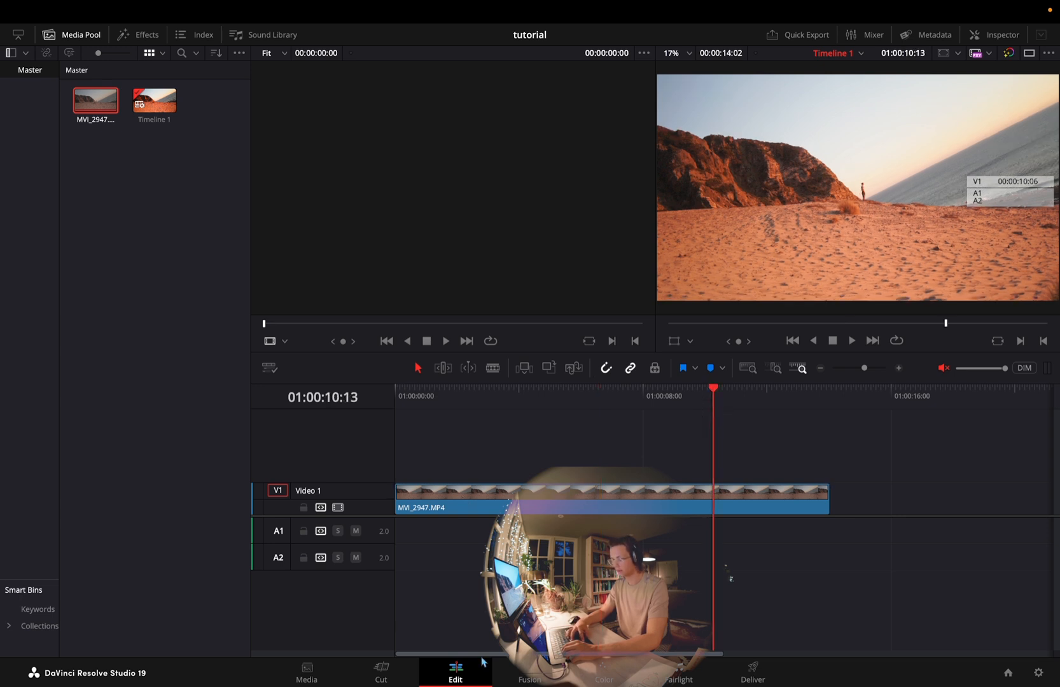
On the Color page, look over the timeline-level node tree and its CST out node, and return to the clip-level nodes
{"action": "left_click", "coordinate": [614, 675]}
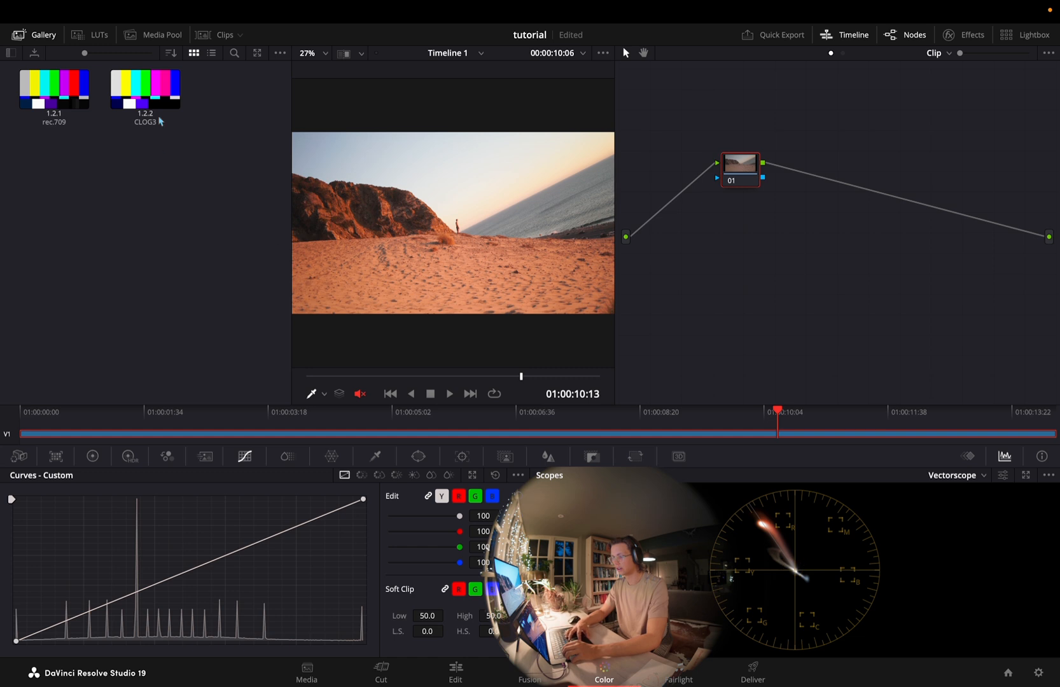
{"action": "left_click", "coordinate": [843, 52]}
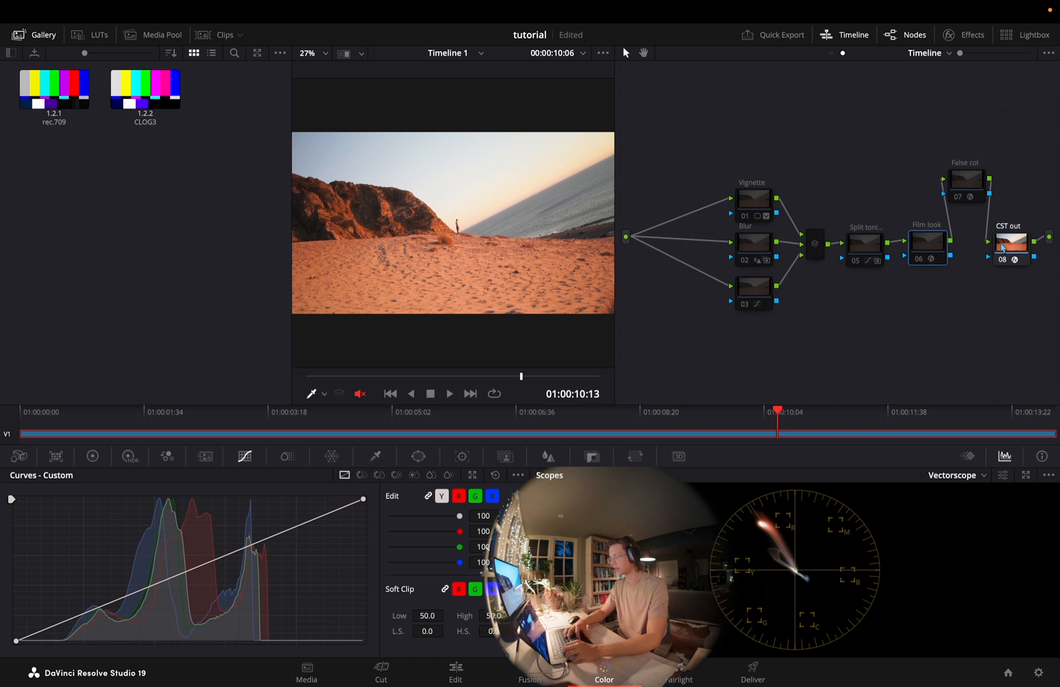
{"action": "left_click", "coordinate": [1017, 246]}
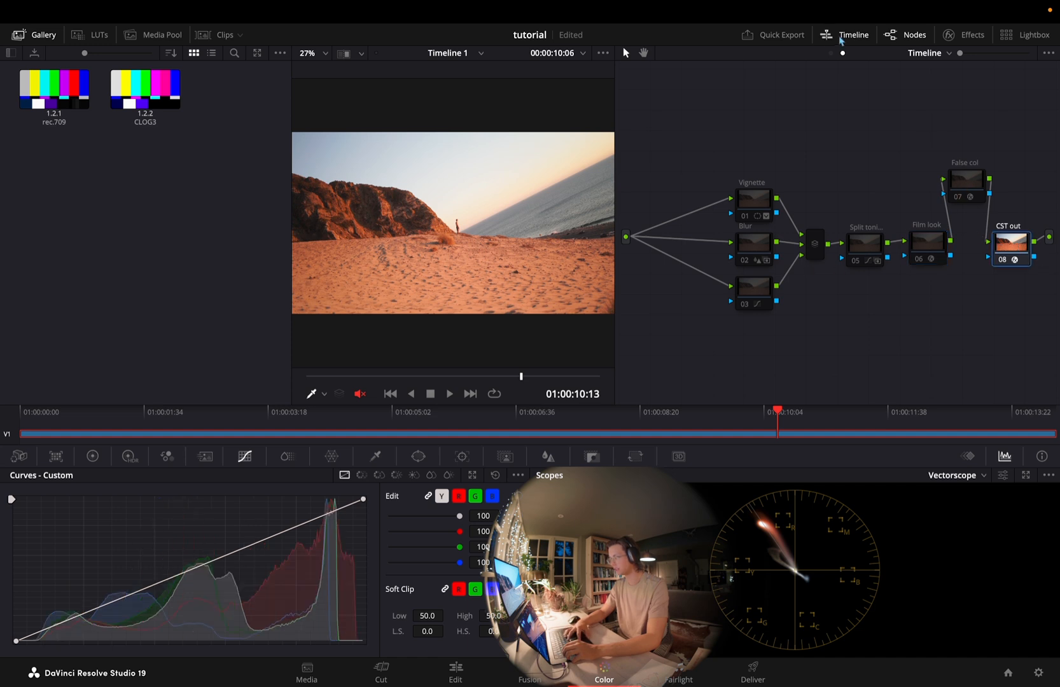
{"action": "left_click", "coordinate": [831, 53]}
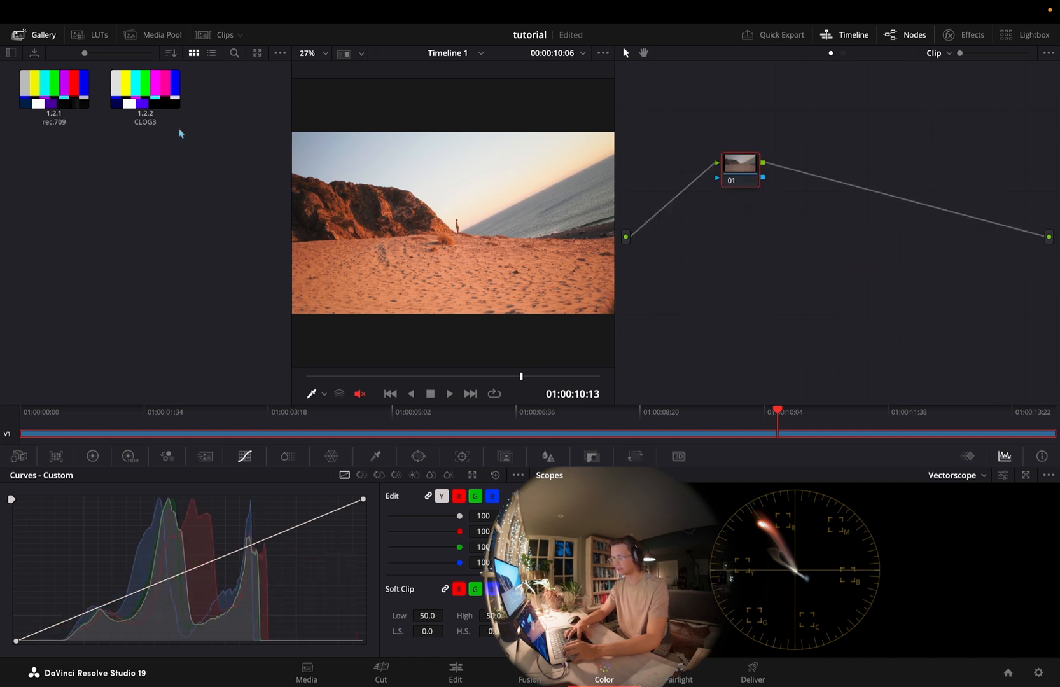
Apply the grade from the CLOG3 gallery still to the clip and select its CST in node
{"action": "right_click", "coordinate": [159, 79]}
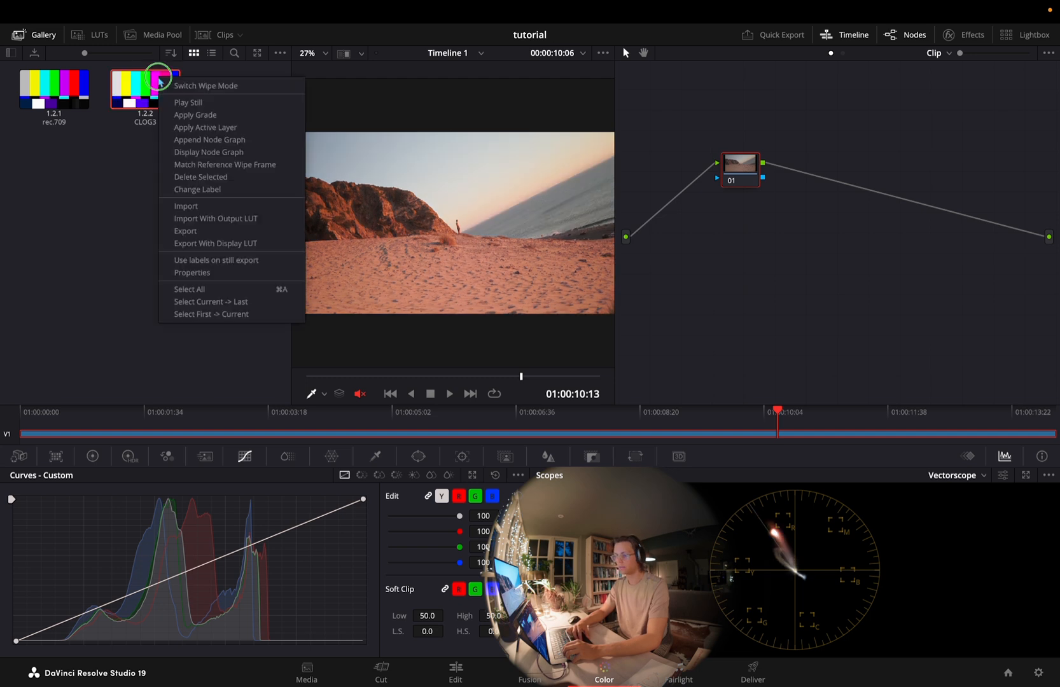
{"action": "left_click", "coordinate": [186, 118]}
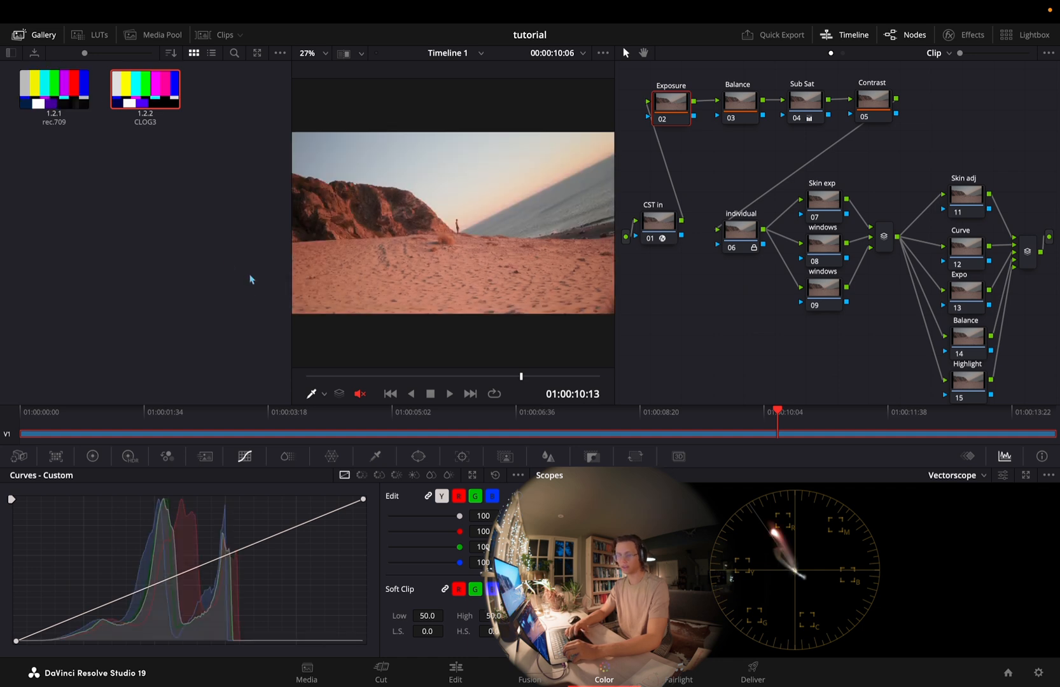
{"action": "left_click", "coordinate": [659, 210]}
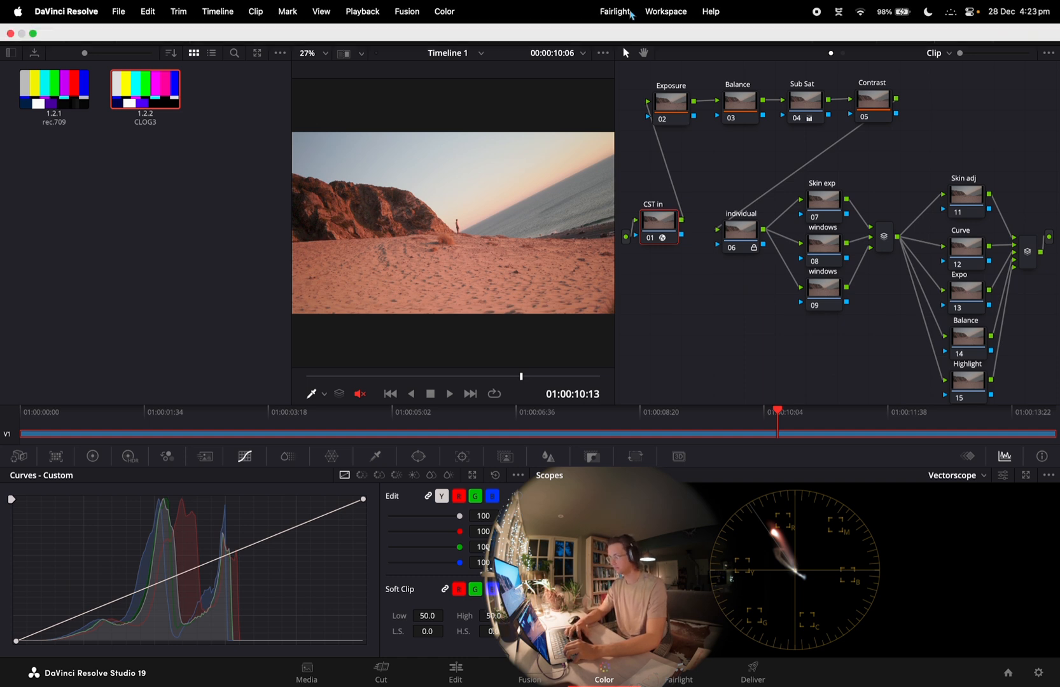
Send the video clean feed to the eD15(2024) display
{"action": "left_click", "coordinate": [666, 11]}
{"action": "mouse_move", "coordinate": [718, 164]}
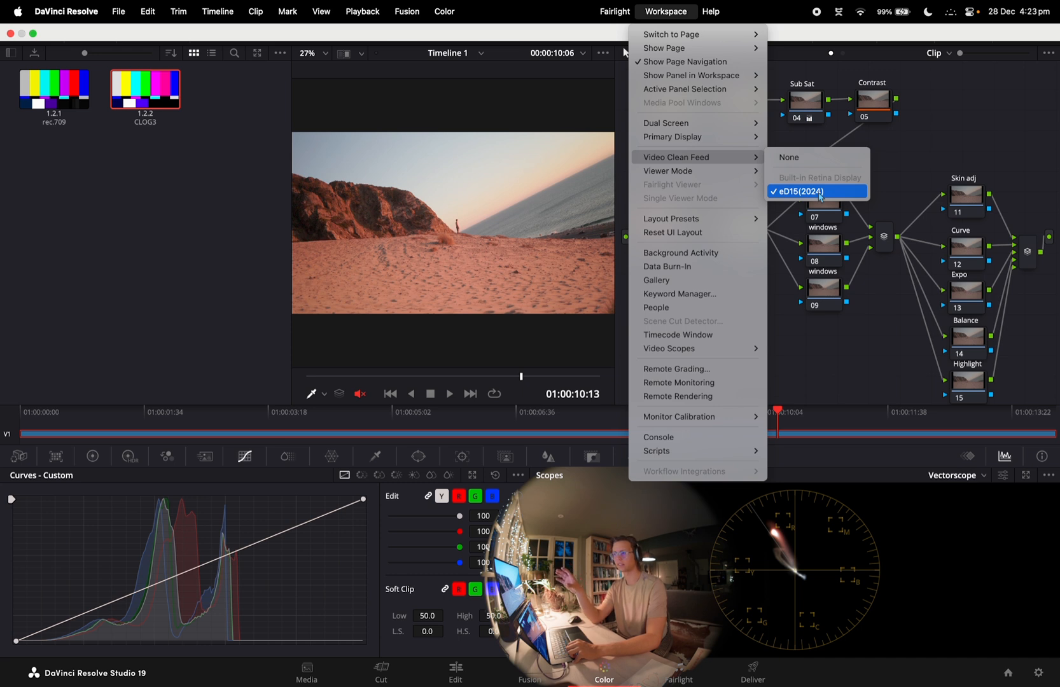
{"action": "left_click", "coordinate": [820, 193]}
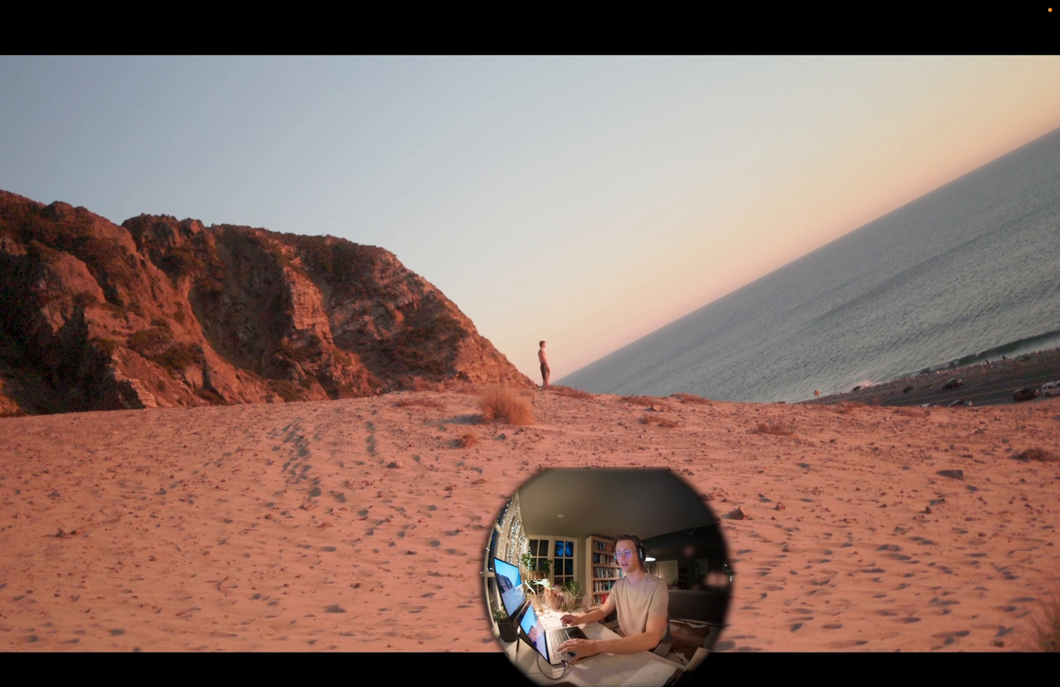
{"action": "key", "text": "Escape"}
Examine the Color Space Transform settings of the clip's CST in node and the timeline's CST out node
{"action": "left_click", "coordinate": [960, 37]}
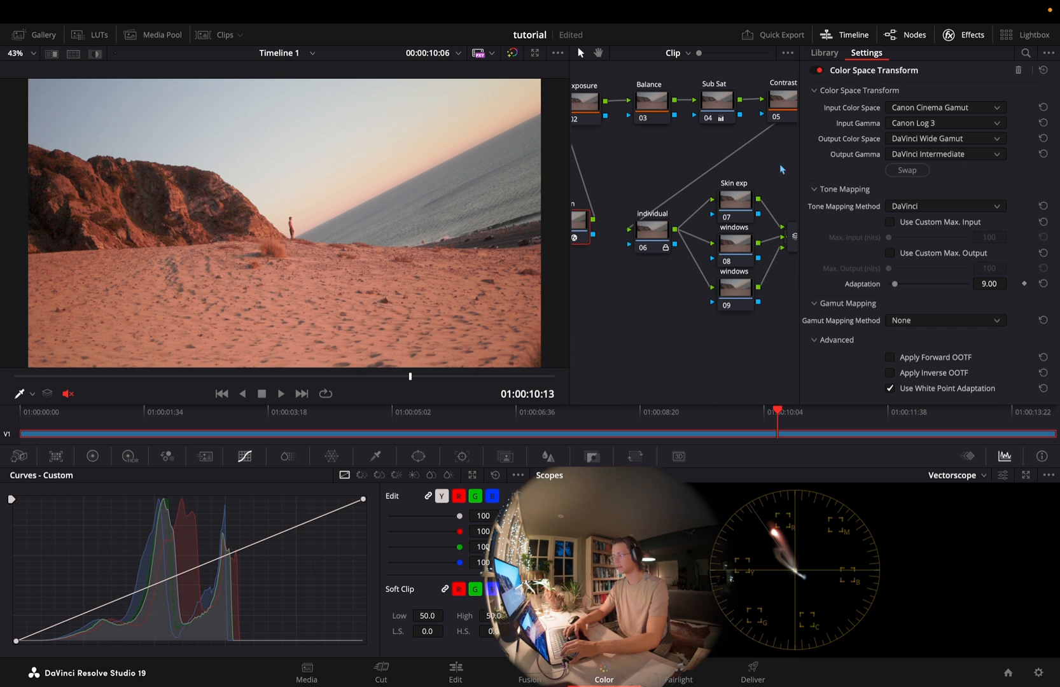
{"action": "left_click", "coordinate": [670, 54]}
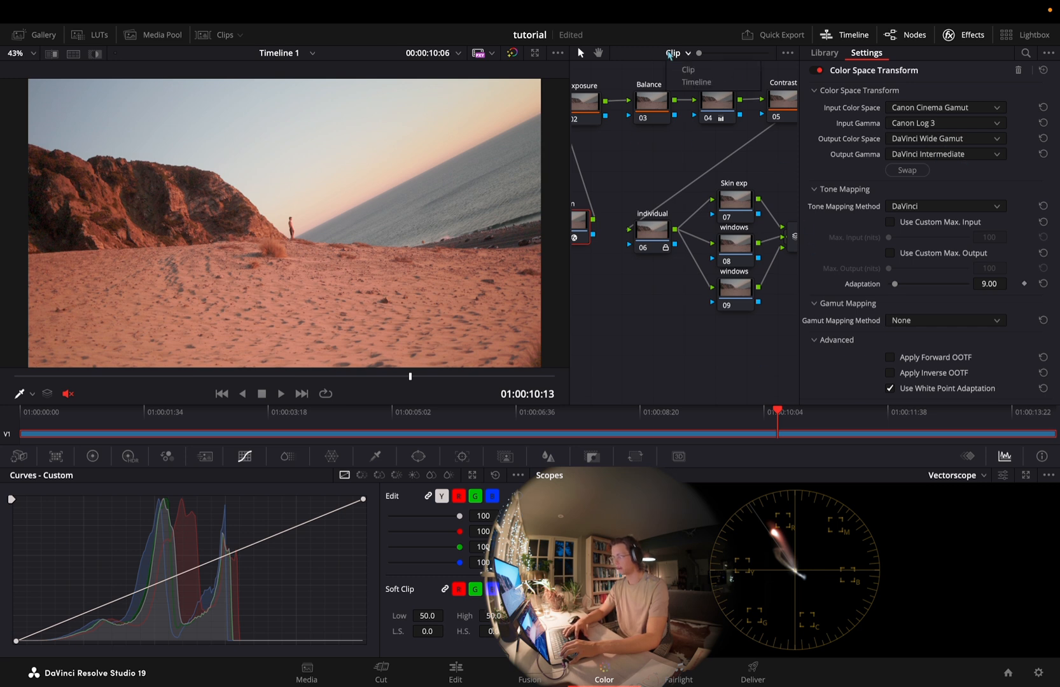
{"action": "left_click", "coordinate": [691, 83]}
{"action": "left_click_drag", "start_coordinate": [570, 90], "coordinate": [362, 95]}
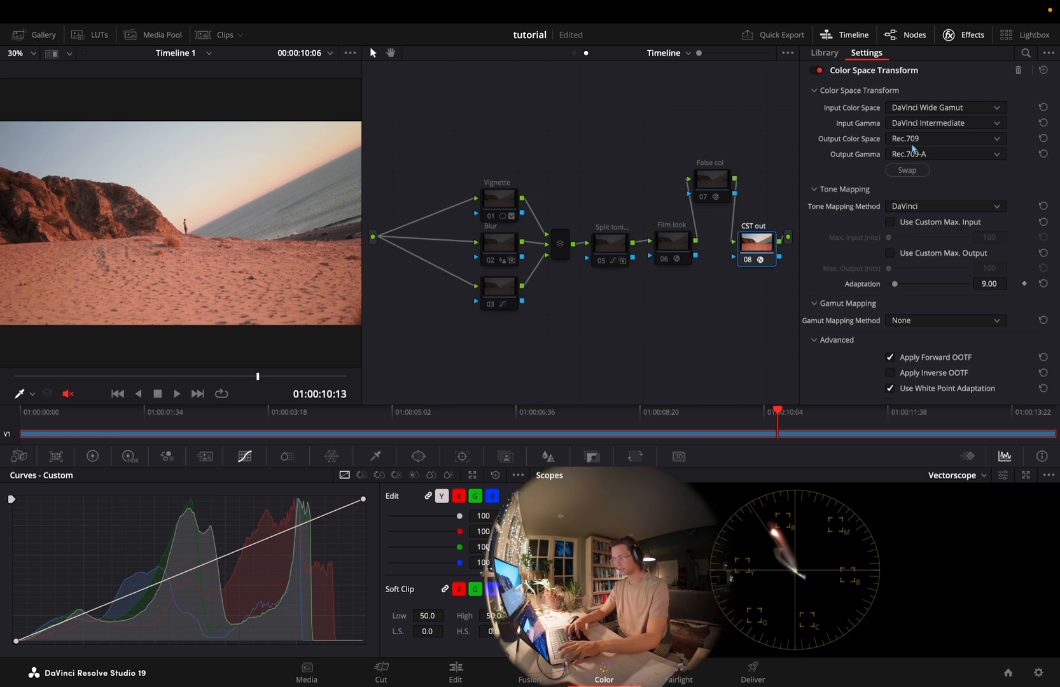
Check the color space and gamma tags in the advanced render settings of the Custom Export
{"action": "left_click", "coordinate": [752, 671]}
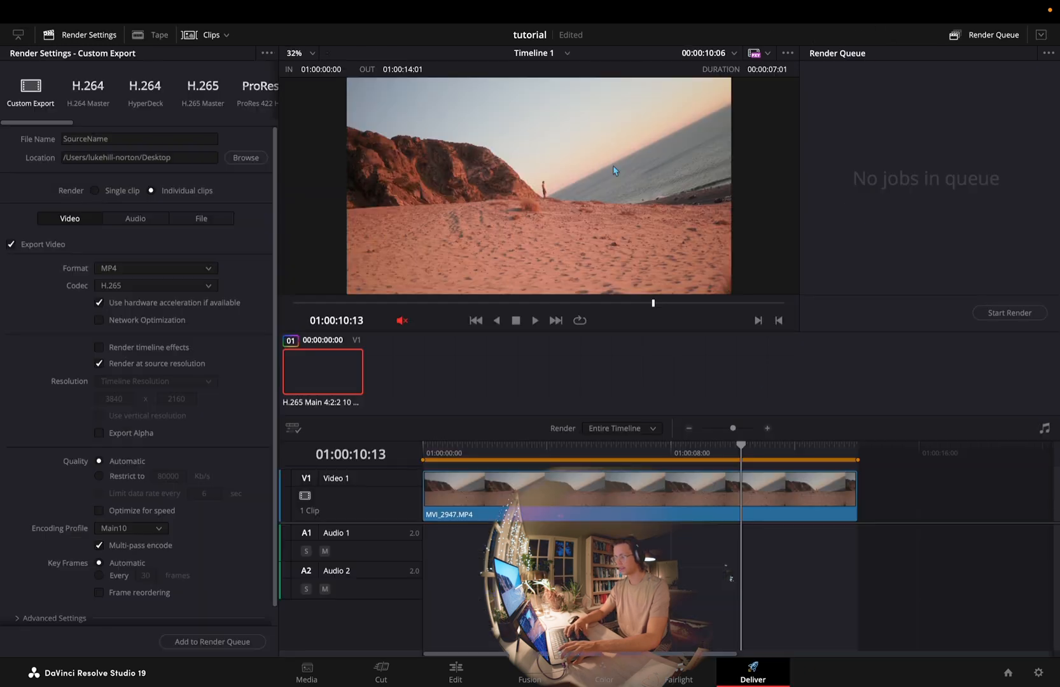
{"action": "scroll", "coordinate": [122, 365], "scroll_direction": "down", "scroll_amount": 1}
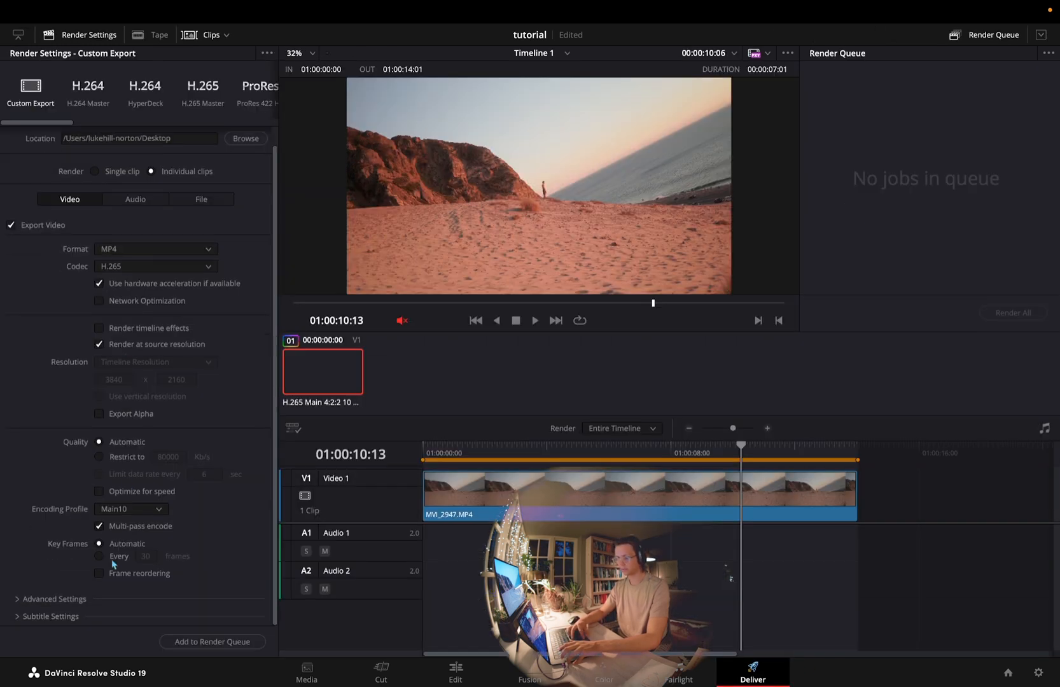
{"action": "left_click", "coordinate": [73, 599]}
{"action": "scroll", "coordinate": [74, 599], "scroll_direction": "down", "scroll_amount": 10}
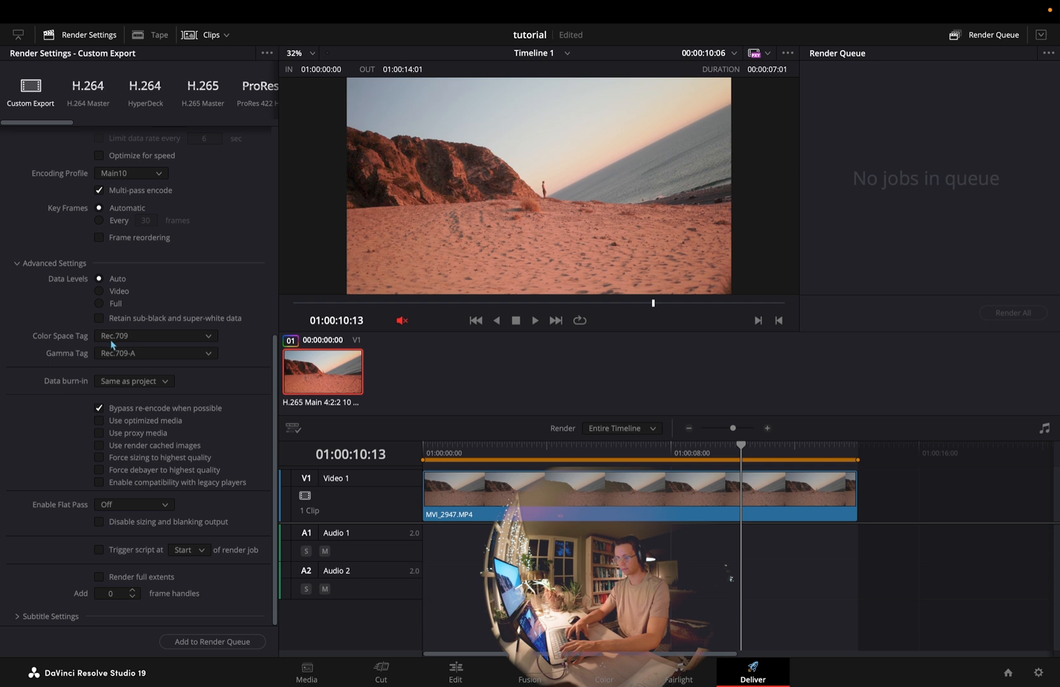
Review the project's color management settings and close them without changing anything
{"action": "left_click", "coordinate": [591, 671]}
{"action": "left_click", "coordinate": [1039, 673]}
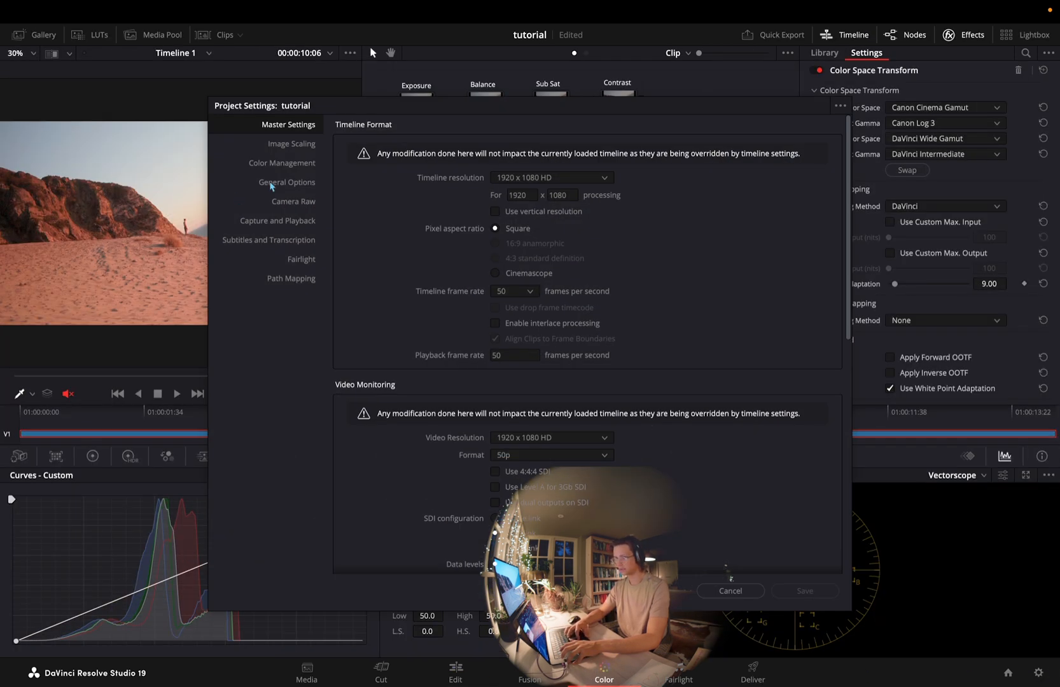
{"action": "left_click", "coordinate": [272, 167]}
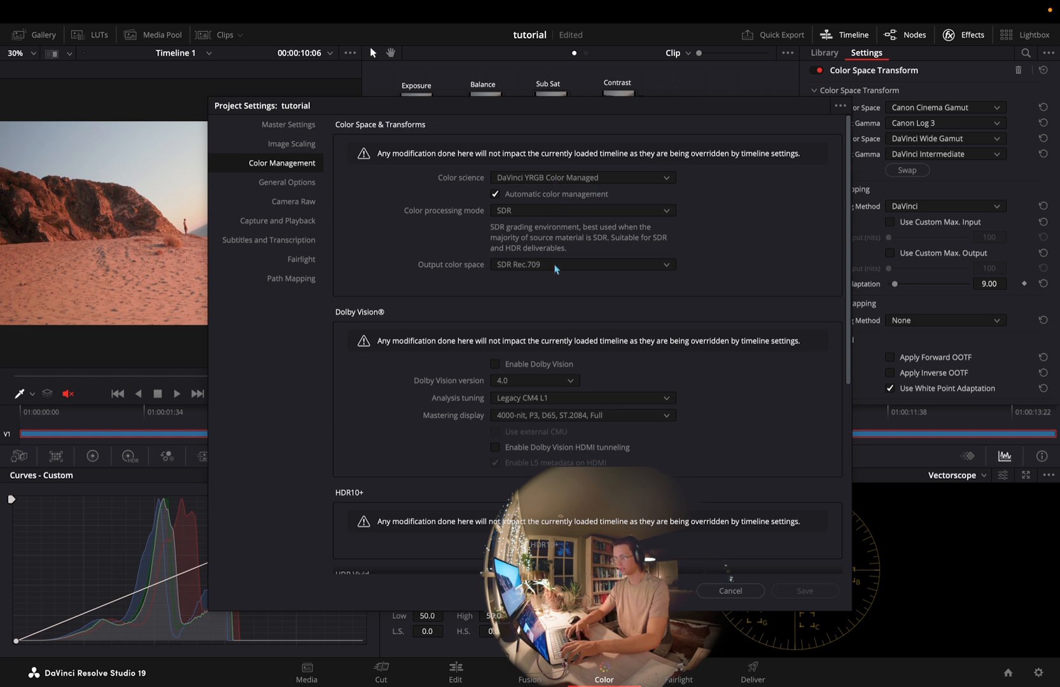
{"action": "left_click", "coordinate": [732, 591]}
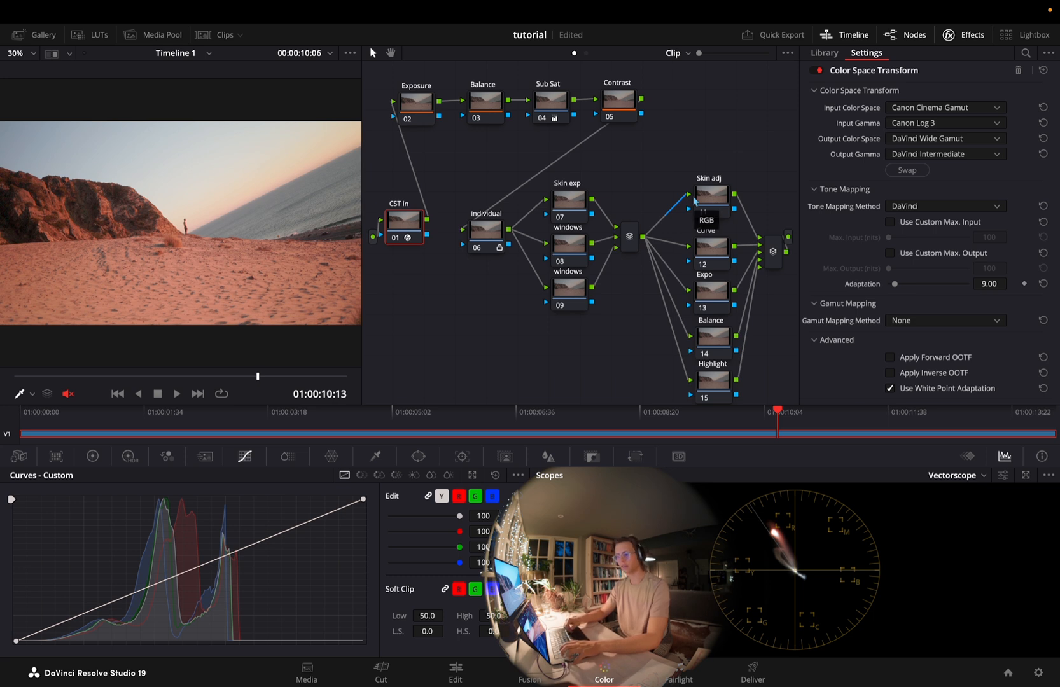
Select the clip's Exposure node, hide the effects library, and enlarge the viewer beside the node graph
{"action": "left_click", "coordinate": [415, 103]}
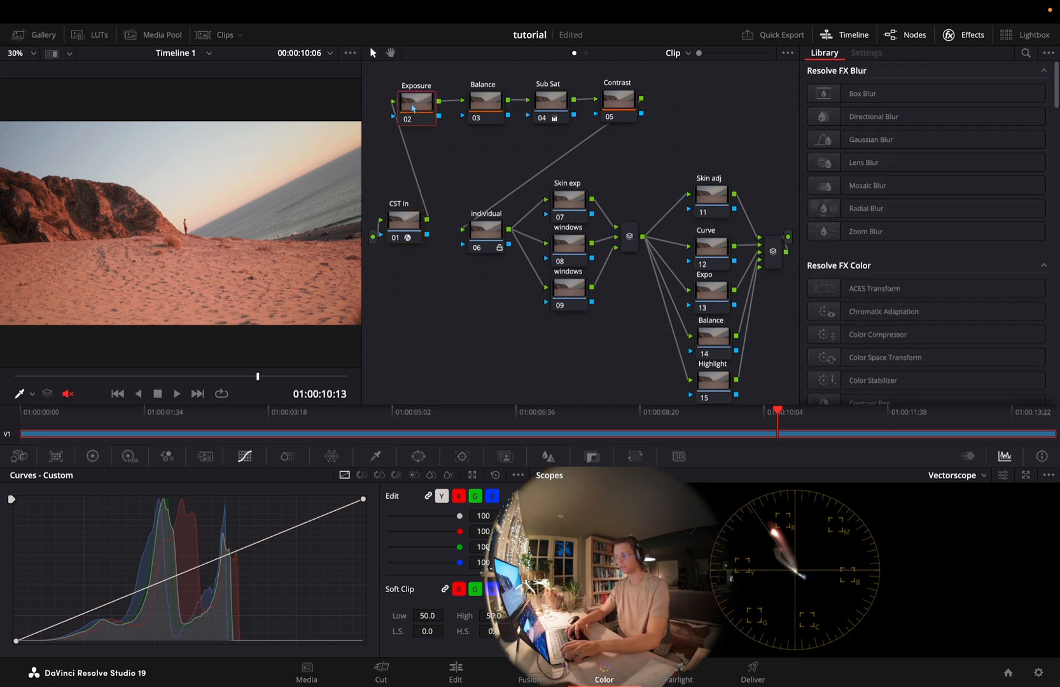
{"action": "left_click", "coordinate": [399, 229]}
{"action": "left_click", "coordinate": [419, 114]}
{"action": "left_click", "coordinate": [961, 34]}
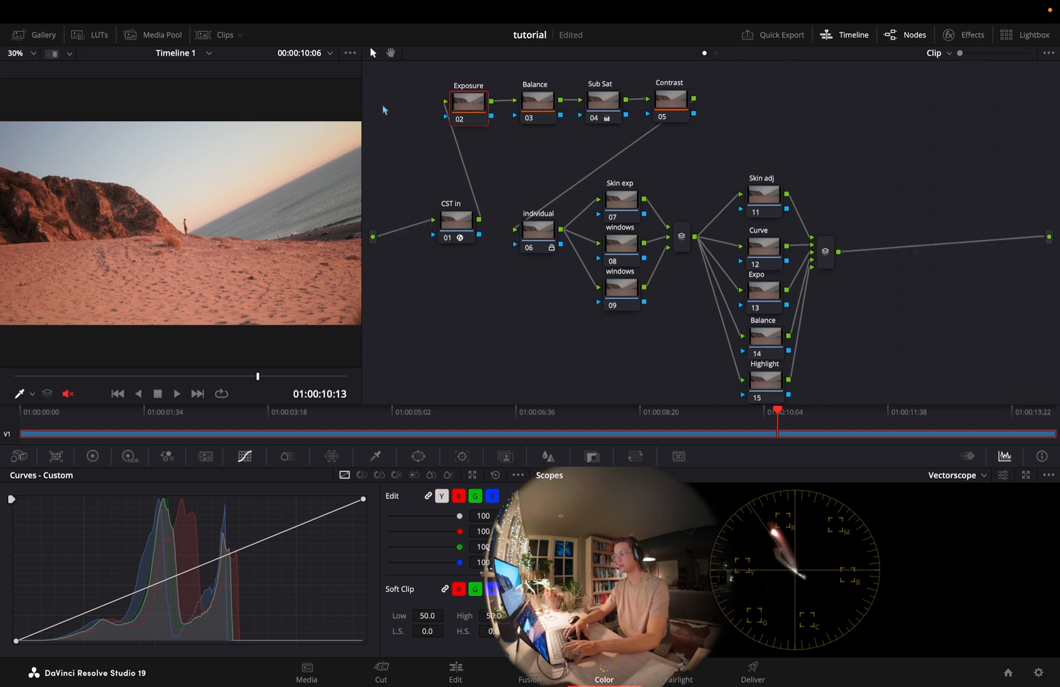
{"action": "left_click_drag", "start_coordinate": [362, 106], "coordinate": [564, 137]}
{"action": "scroll", "coordinate": [766, 253], "scroll_direction": "down", "scroll_amount": 3}
{"action": "scroll", "coordinate": [766, 253], "scroll_direction": "up", "scroll_amount": 2}
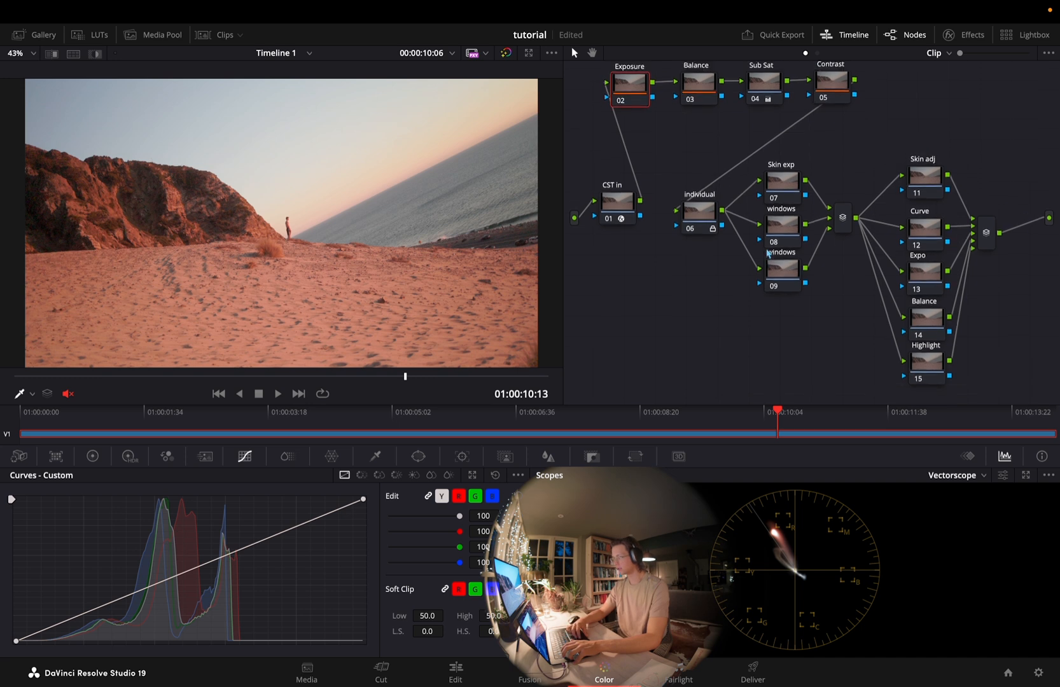
Move the five parallel nodes from Skin adj to Highlight upward in the node graph and select the Exposure node
{"action": "left_click_drag", "start_coordinate": [984, 358], "coordinate": [897, 147]}
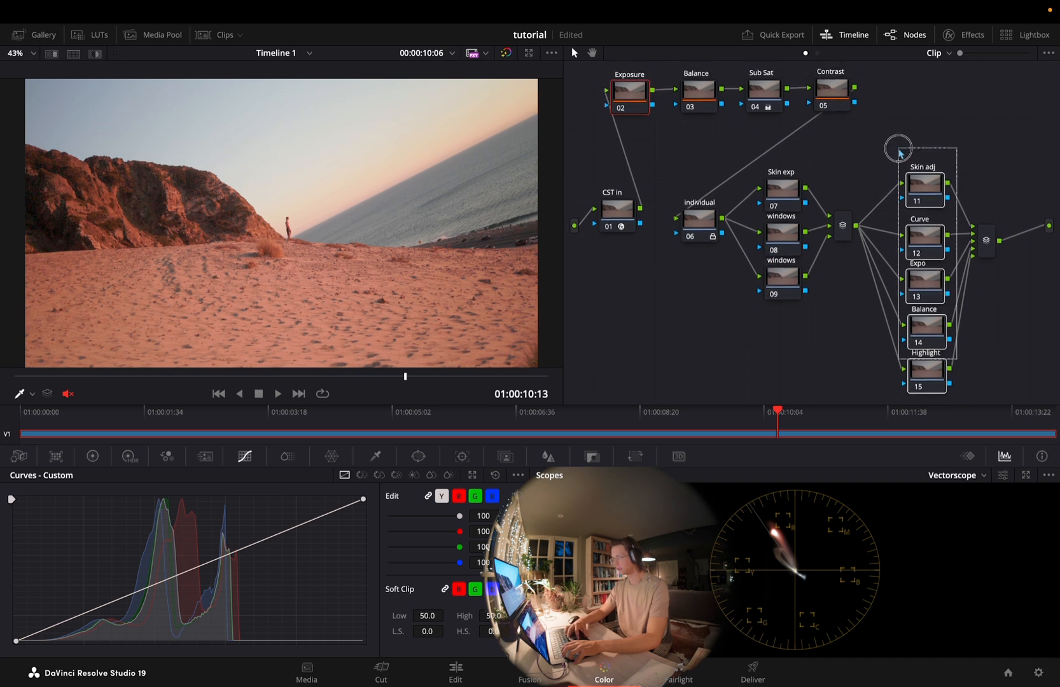
{"action": "left_click_drag", "start_coordinate": [925, 184], "coordinate": [926, 154]}
{"action": "left_click", "coordinate": [640, 105]}
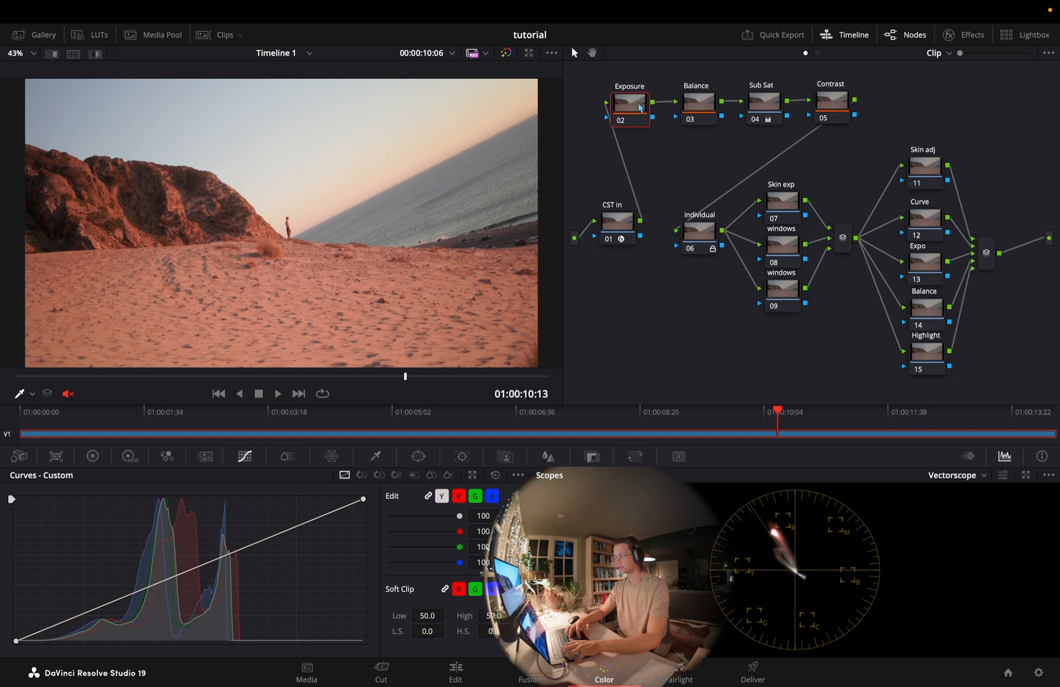
Lower the Exposure node's HDR global exposure to -0.11 and display the Waveform in the scopes
{"action": "left_click", "coordinate": [129, 457]}
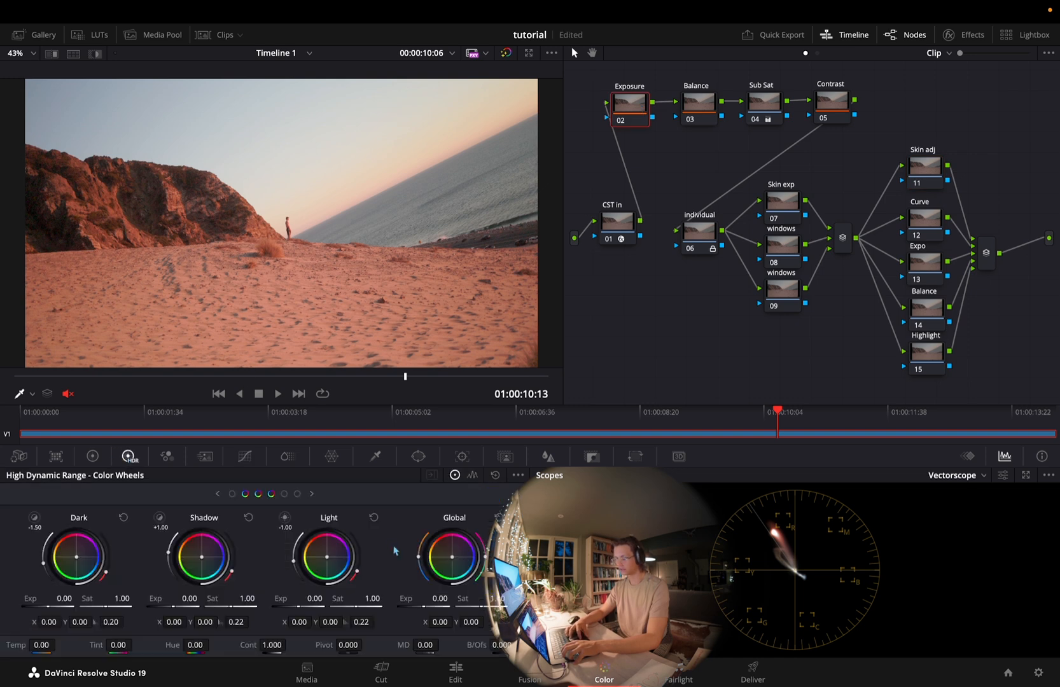
{"action": "left_click_drag", "start_coordinate": [438, 601], "coordinate": [425, 604]}
{"action": "left_click", "coordinate": [956, 485]}
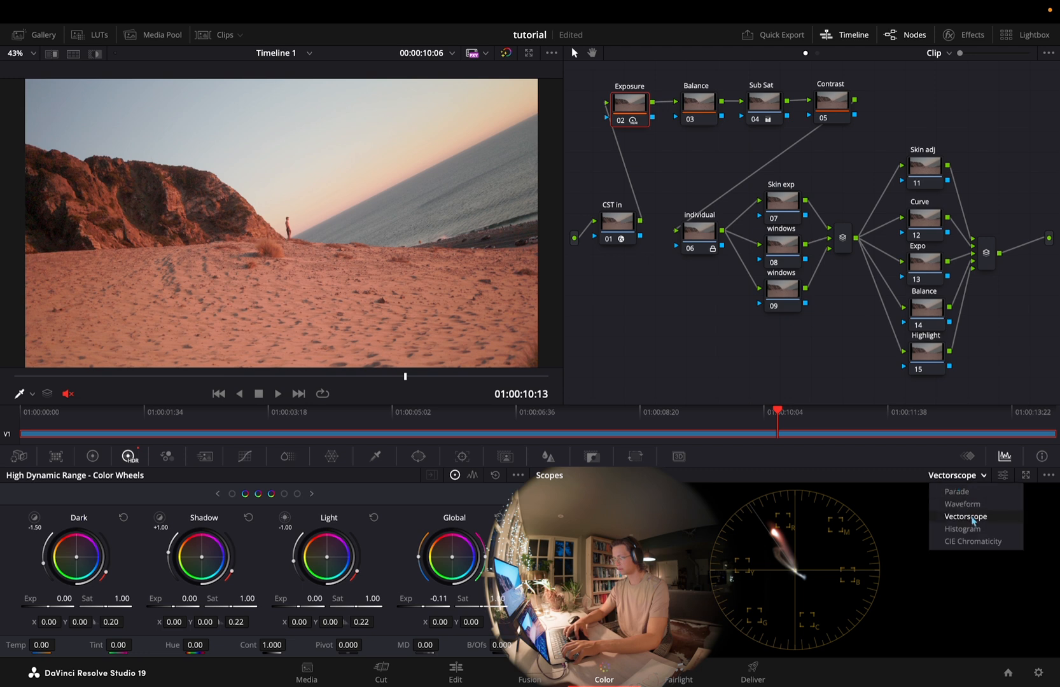
{"action": "left_click", "coordinate": [968, 509]}
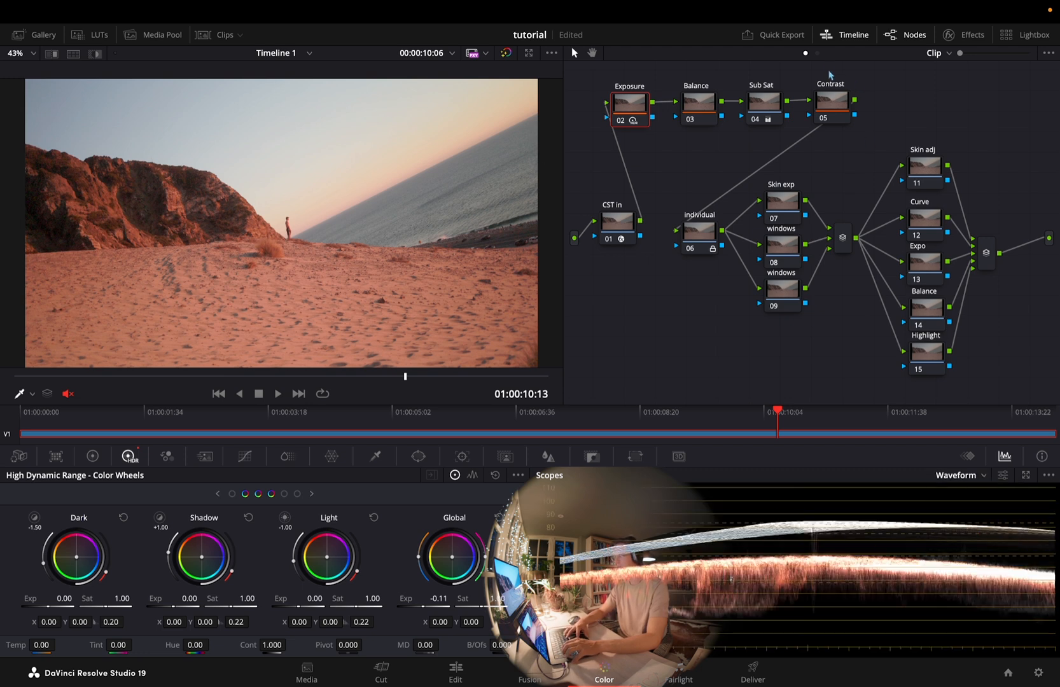
Enable the False Color node in the timeline node graph and return to the clip's node graph
{"action": "left_click", "coordinate": [817, 53]}
{"action": "left_click", "coordinate": [933, 183]}
{"action": "key", "text": "super+d"}
{"action": "left_click", "coordinate": [806, 53]}
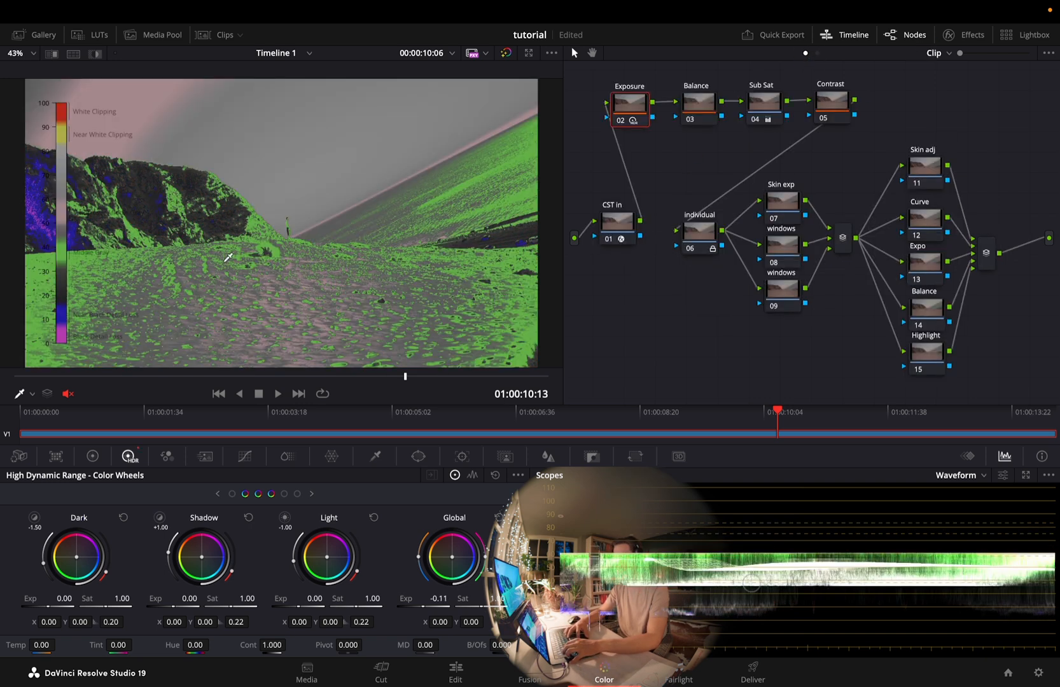
Set the Exposure node's HDR global exposure to -0.70, judging the figure on the beach by its false colors
{"action": "scroll", "coordinate": [309, 218], "scroll_direction": "up", "scroll_amount": 10}
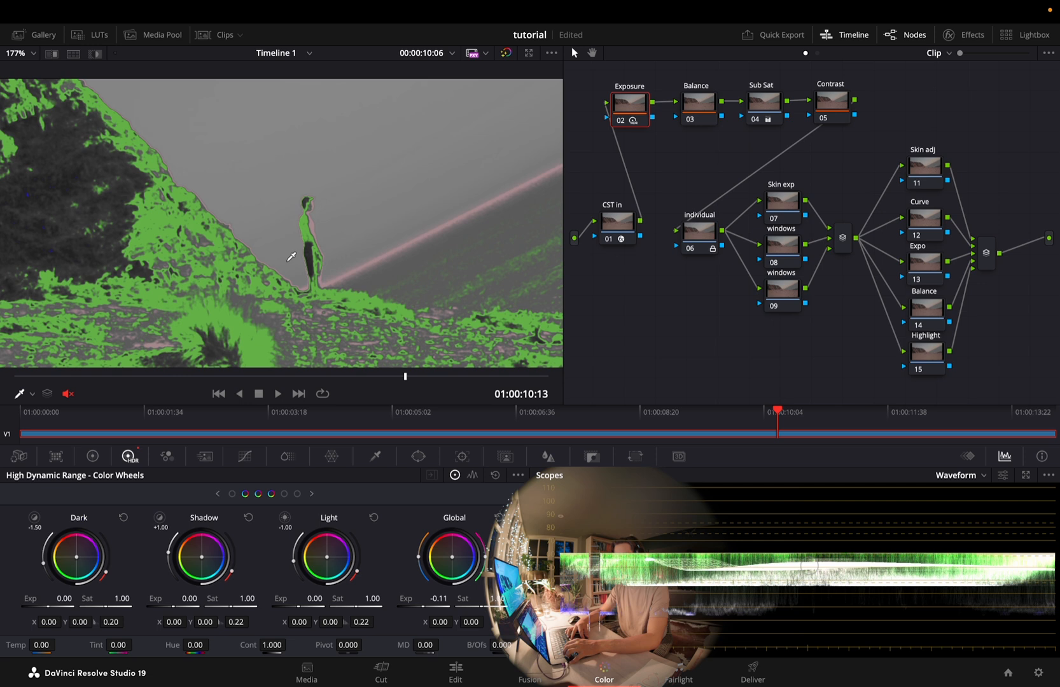
{"action": "scroll", "coordinate": [288, 283], "scroll_direction": "up", "scroll_amount": 2}
{"action": "mouse_move", "coordinate": [414, 607]}
{"action": "left_mouse_down"}
{"action": "mouse_move", "coordinate": [311, 604]}
{"action": "mouse_move", "coordinate": [420, 607]}
{"action": "left_mouse_up"}
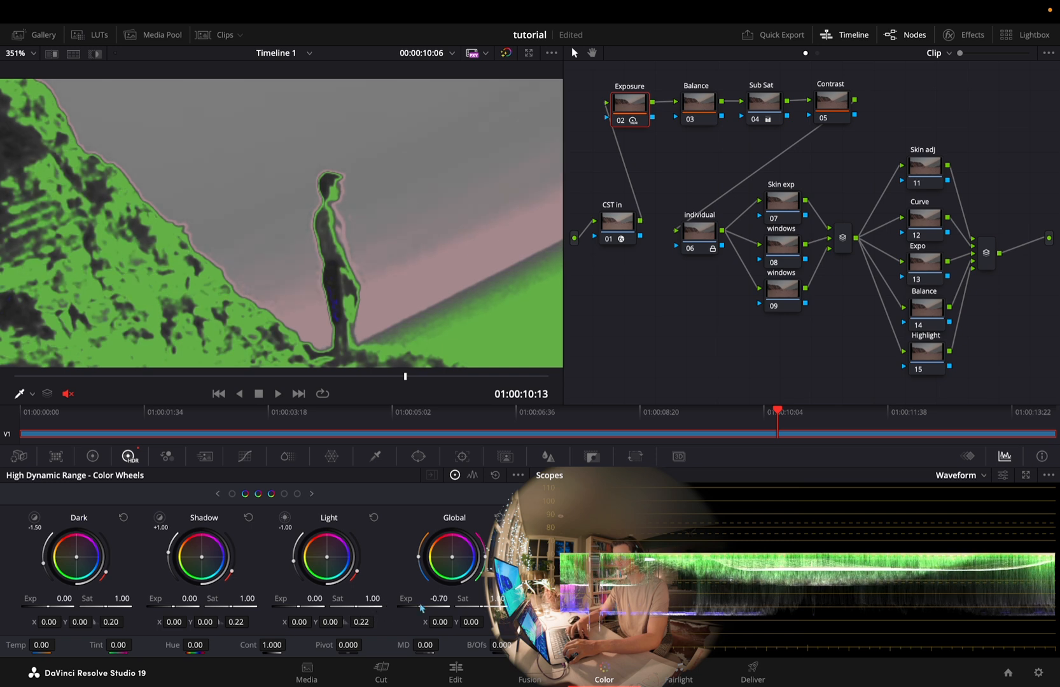
{"action": "scroll", "coordinate": [363, 258], "scroll_direction": "down", "scroll_amount": 3}
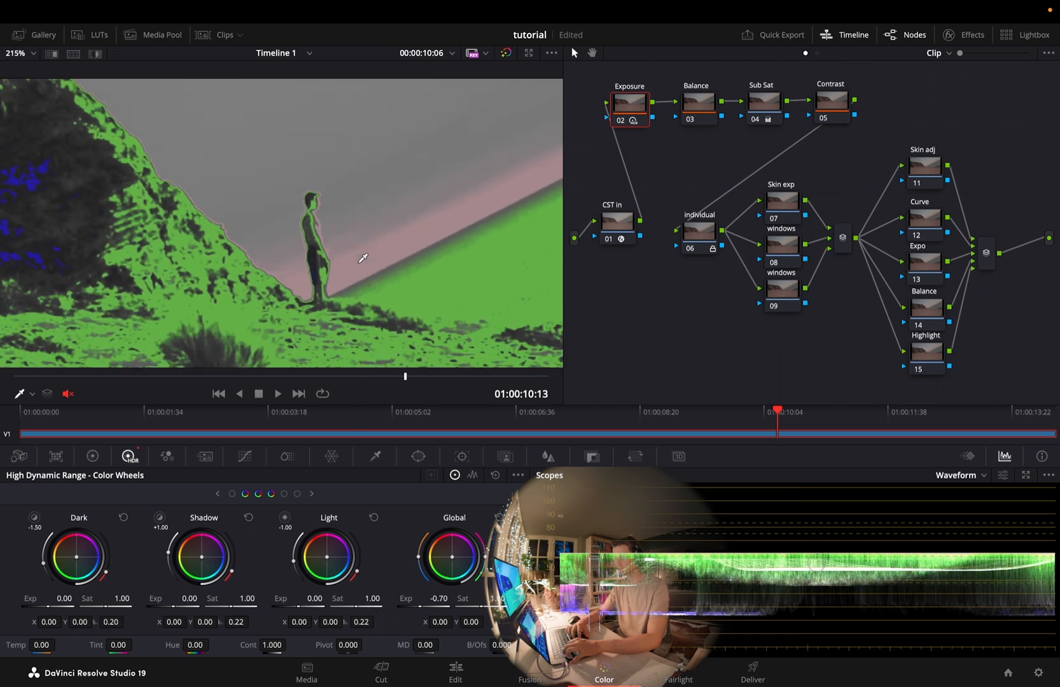
{"action": "scroll", "coordinate": [362, 257], "scroll_direction": "down", "scroll_amount": 4}
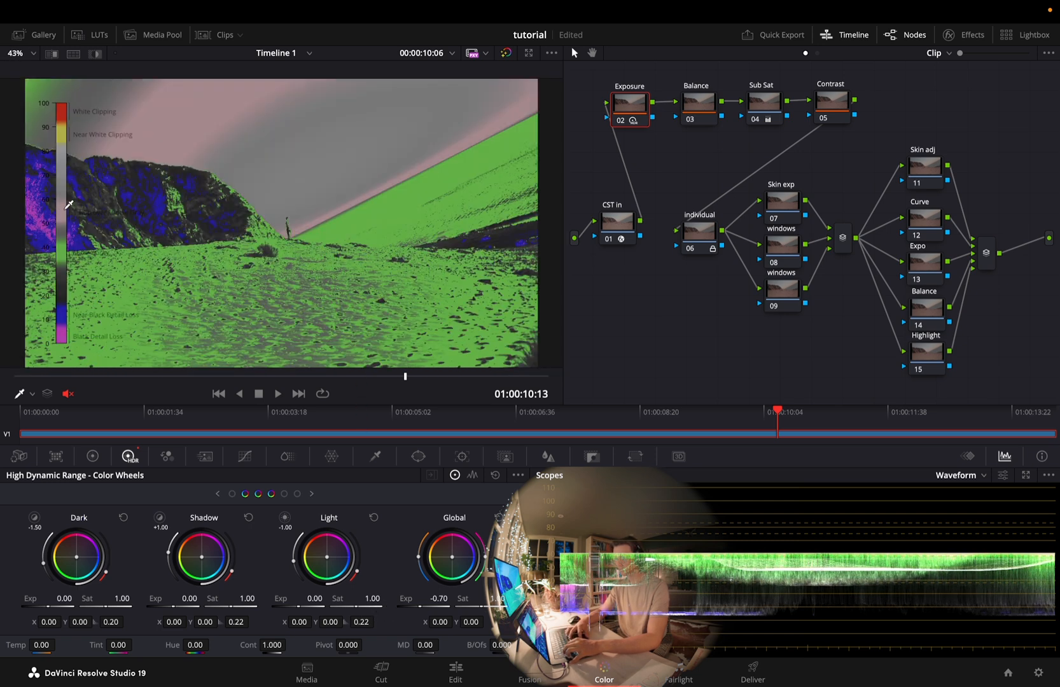
Review the False Color effect's color bands, preprocessing and scale settings in the timeline node graph
{"action": "left_click", "coordinate": [817, 53]}
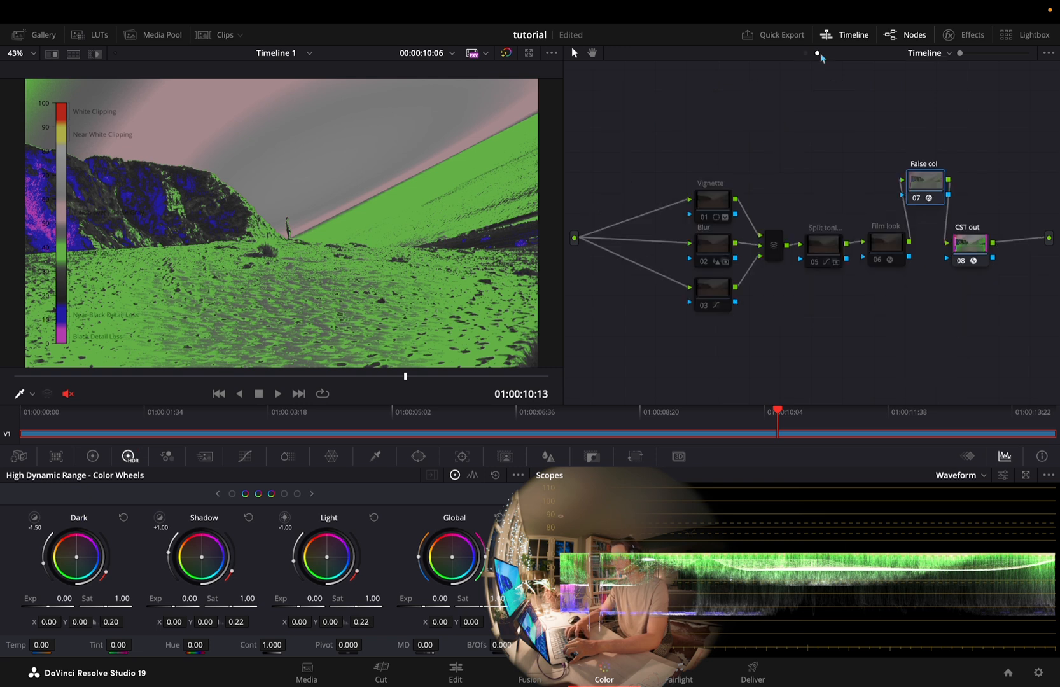
{"action": "left_click", "coordinate": [947, 35]}
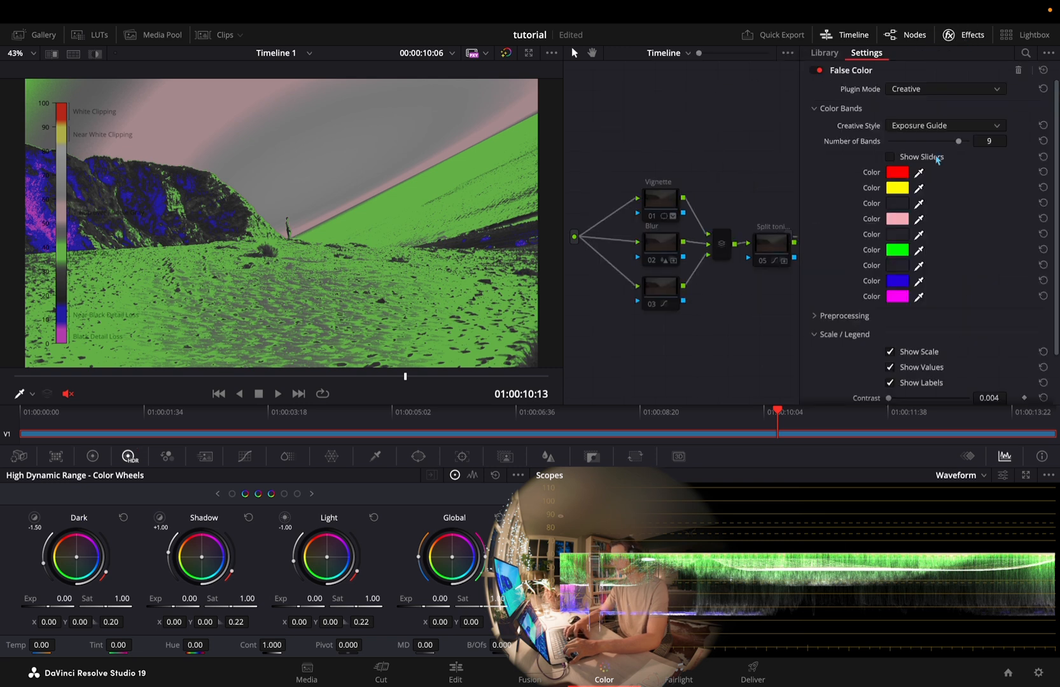
{"action": "scroll", "coordinate": [848, 287], "scroll_direction": "down", "scroll_amount": 2}
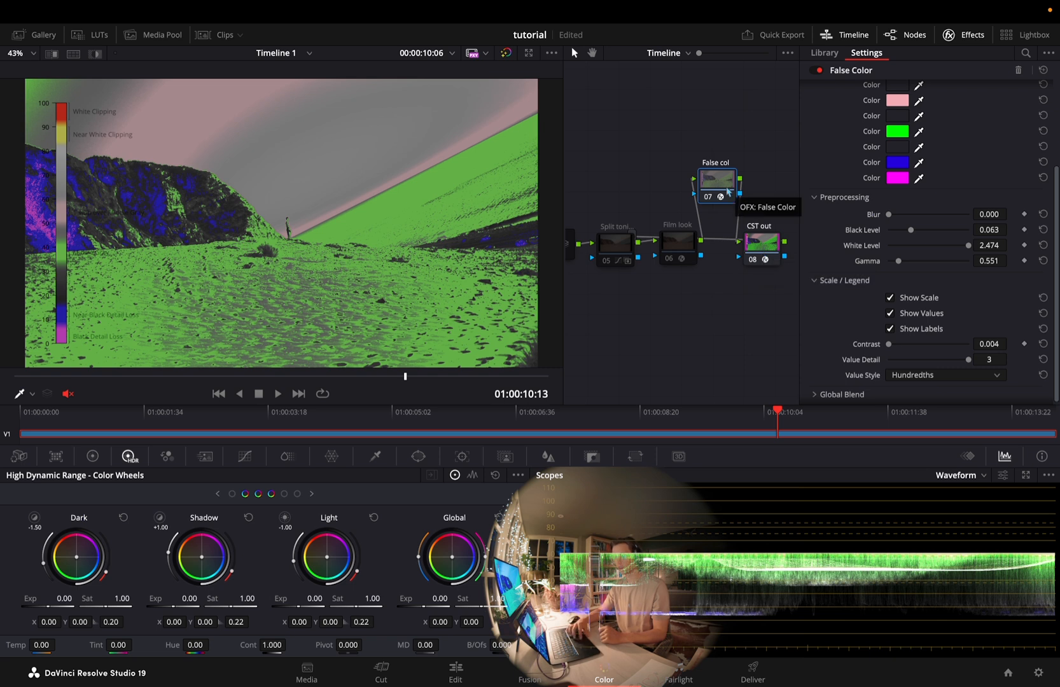
{"action": "scroll", "coordinate": [865, 242], "scroll_direction": "up", "scroll_amount": 3}
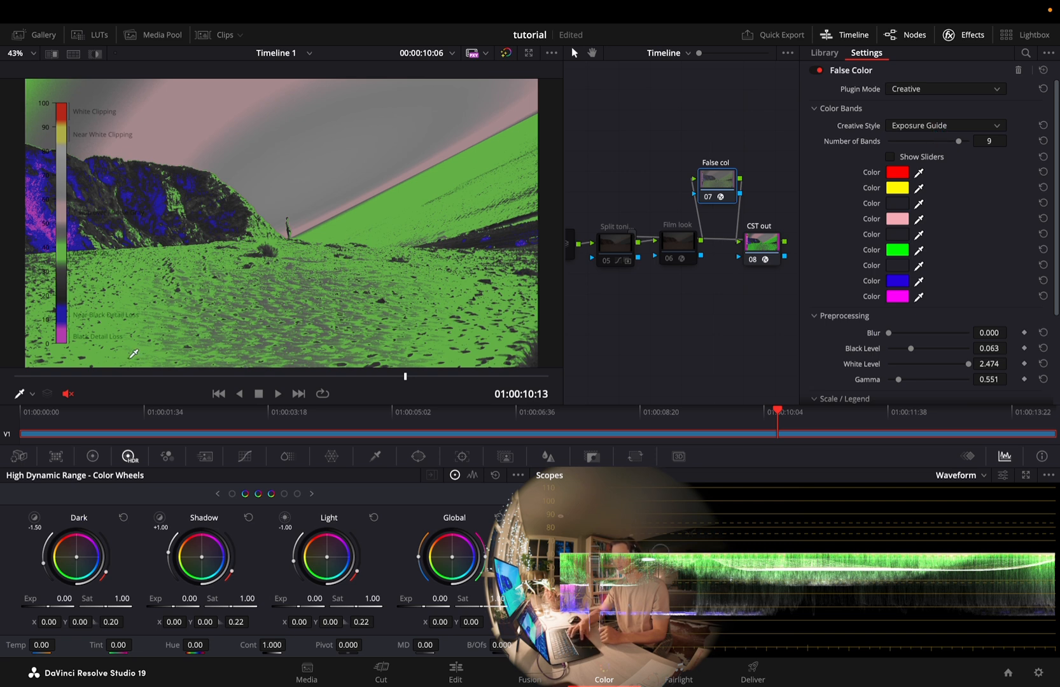
{"action": "scroll", "coordinate": [684, 251], "scroll_direction": "left", "scroll_amount": 1}
{"action": "scroll", "coordinate": [685, 251], "scroll_direction": "left", "scroll_amount": 1}
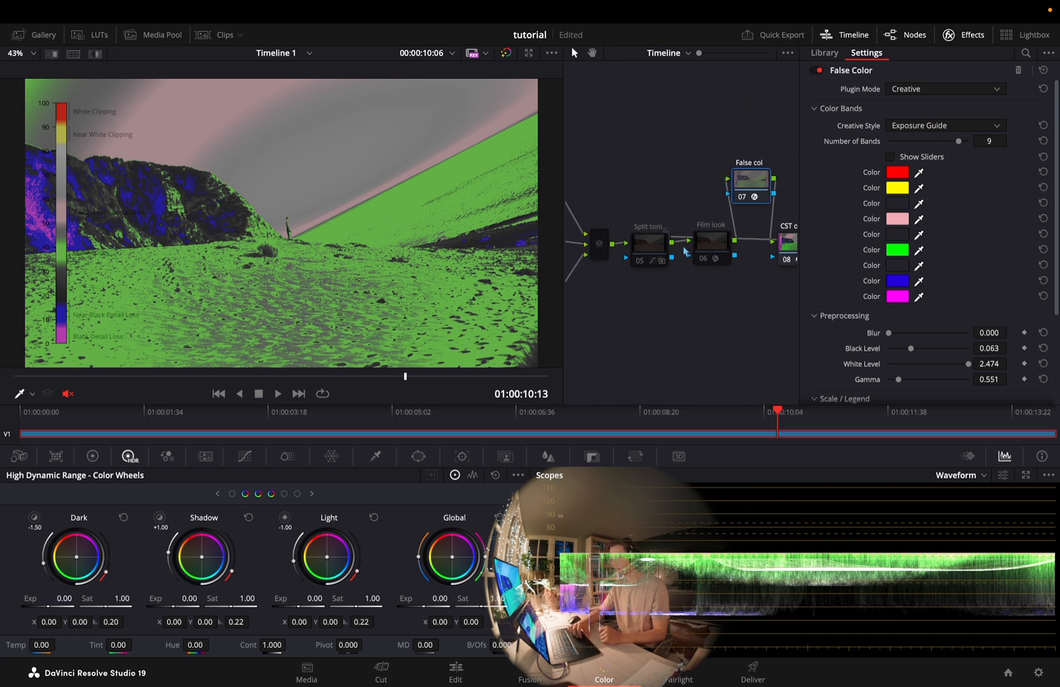
Disable the False Color node, select the split toning node, and look over the other timeline nodes
{"action": "key", "text": "super+d"}
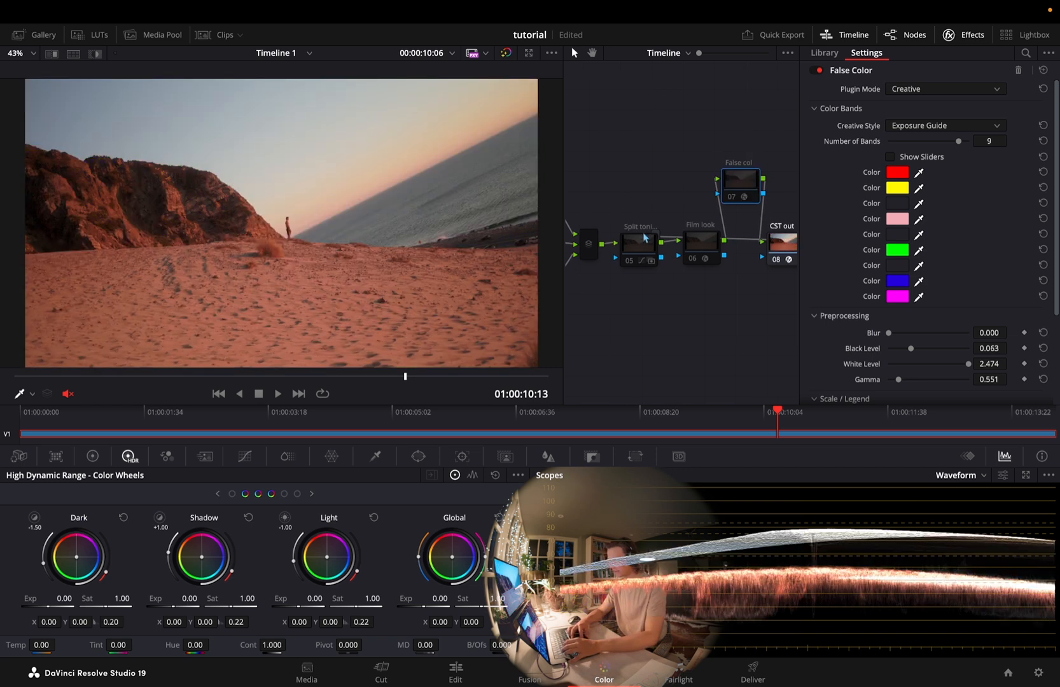
{"action": "left_click", "coordinate": [645, 237]}
{"action": "scroll", "coordinate": [648, 245], "scroll_direction": "left", "scroll_amount": 4}
{"action": "scroll", "coordinate": [648, 244], "scroll_direction": "right", "scroll_amount": 4}
{"action": "scroll", "coordinate": [648, 247], "scroll_direction": "left", "scroll_amount": 5}
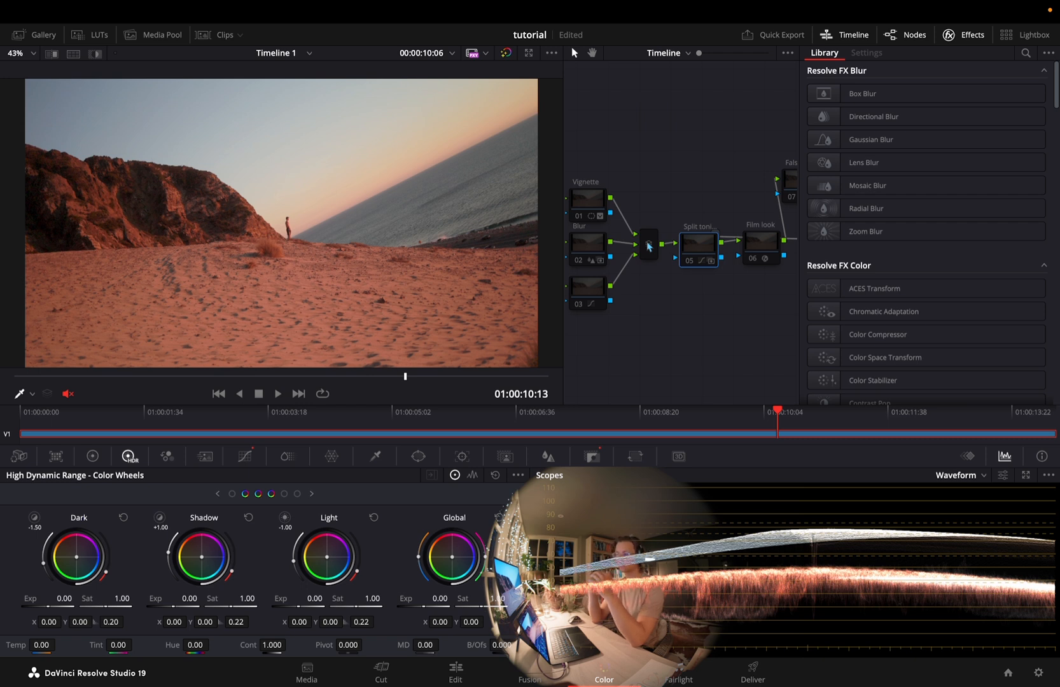
{"action": "scroll", "coordinate": [647, 247], "scroll_direction": "right", "scroll_amount": 1}
{"action": "scroll", "coordinate": [647, 247], "scroll_direction": "left", "scroll_amount": 1}
Toggle the False Color node on and off again, and return to the clip's node graph with the effects hidden
{"action": "left_click", "coordinate": [790, 191]}
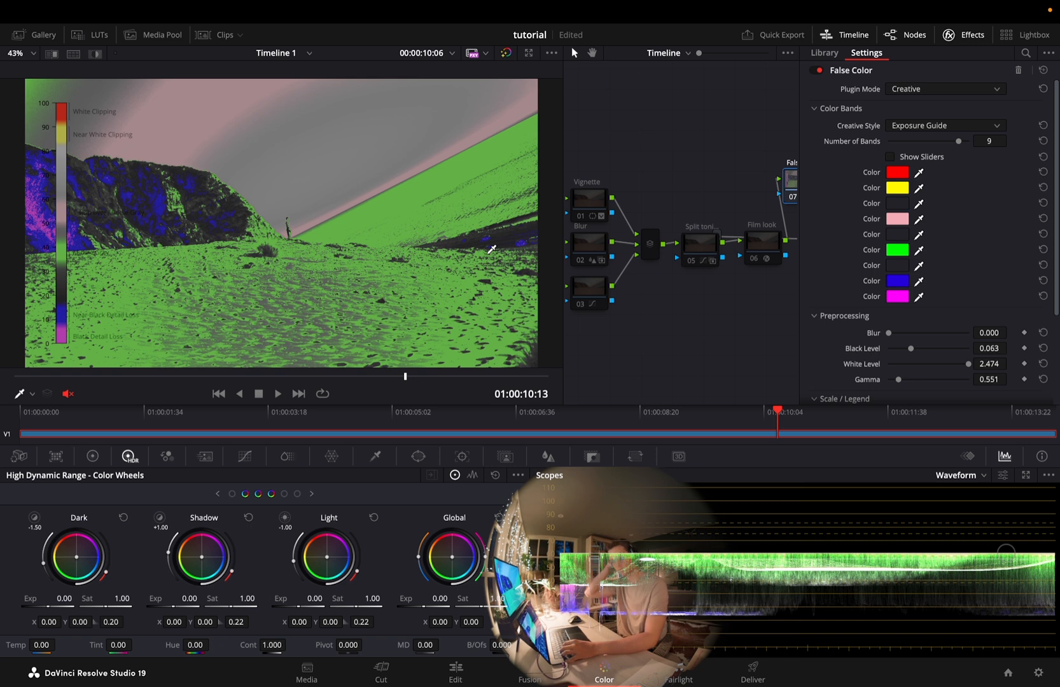
{"action": "key", "text": "super+d"}
{"action": "left_click", "coordinate": [667, 53]}
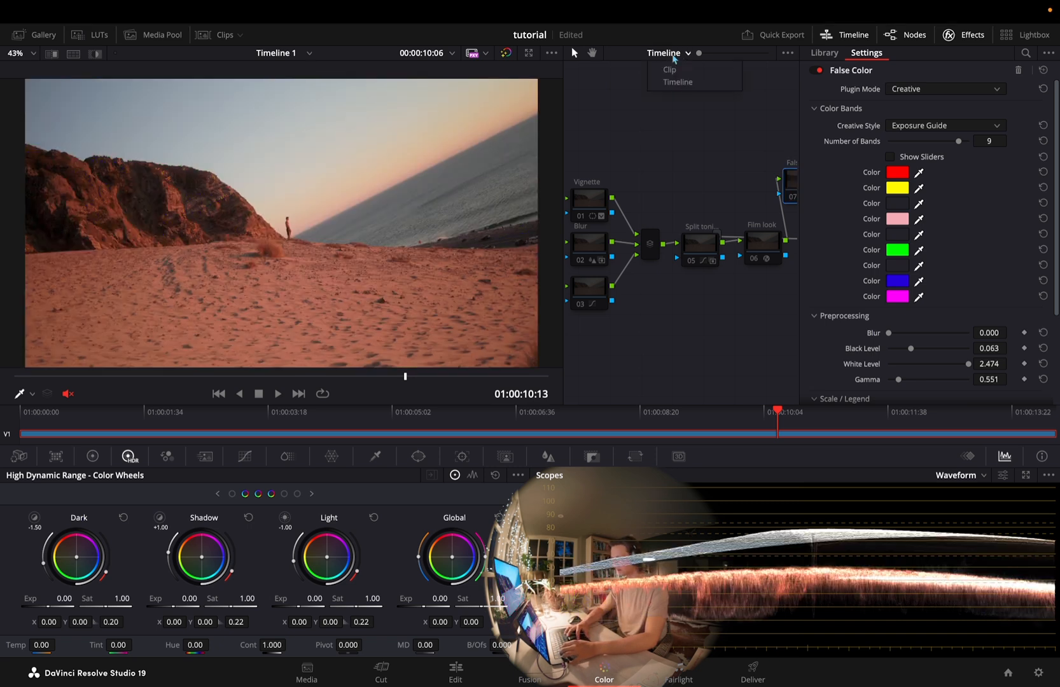
{"action": "left_click", "coordinate": [671, 69]}
{"action": "left_click", "coordinate": [951, 35]}
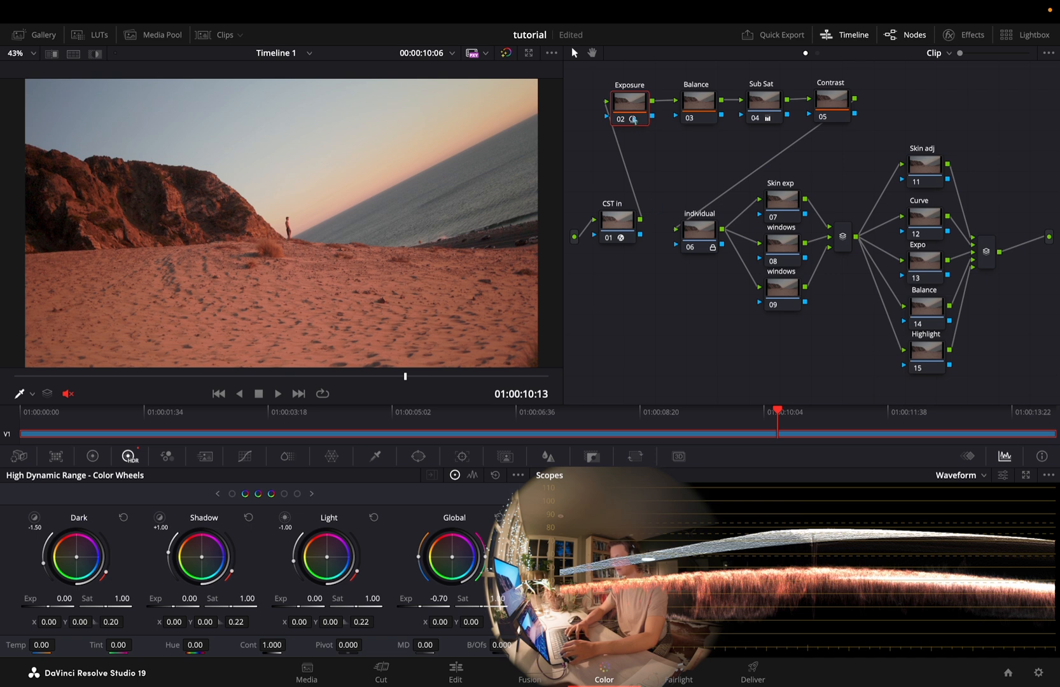
Shift the Balance node's HDR global color balance to X 0.01, Y -0.01, with the Vectorscope displayed
{"action": "left_click", "coordinate": [694, 98]}
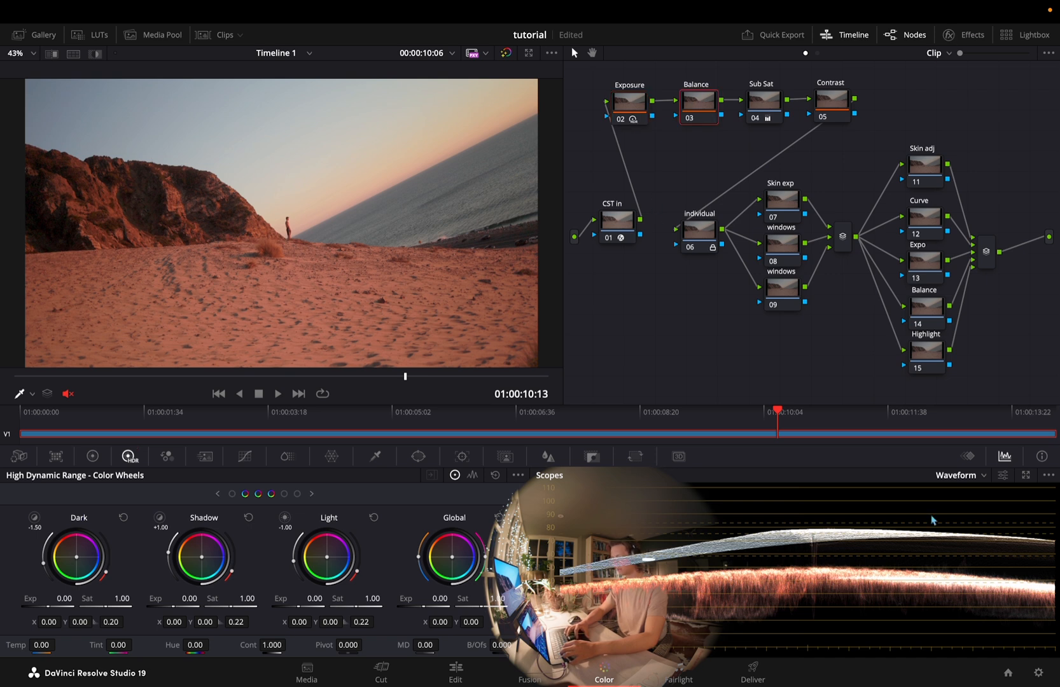
{"action": "left_click", "coordinate": [979, 485]}
{"action": "left_click", "coordinate": [975, 516]}
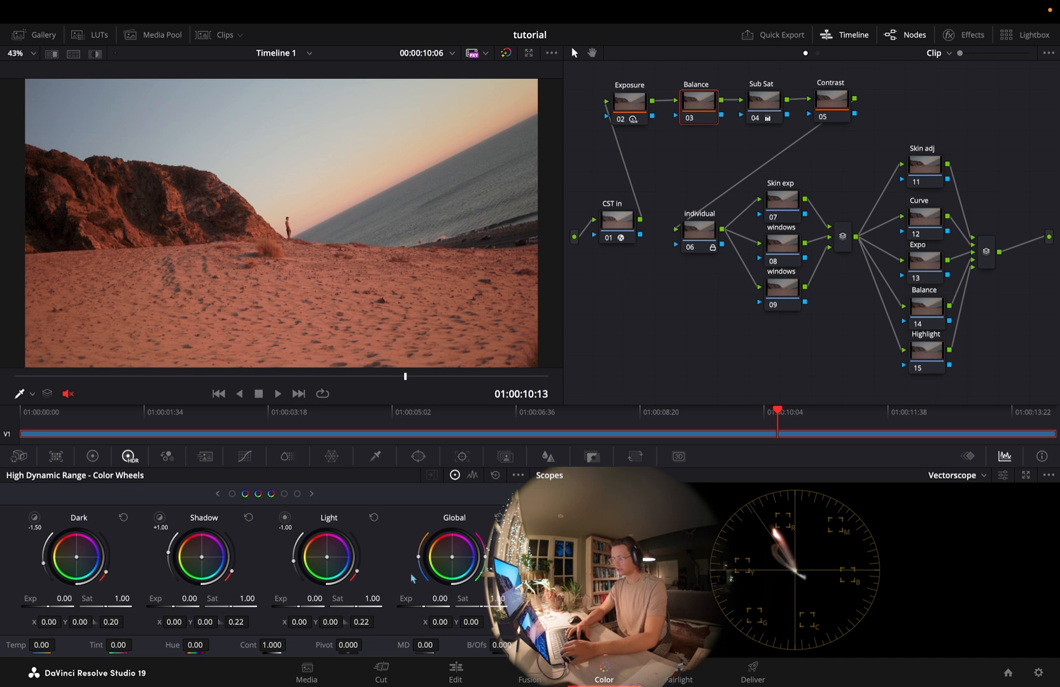
{"action": "left_click_drag", "start_coordinate": [453, 554], "coordinate": [453, 557]}
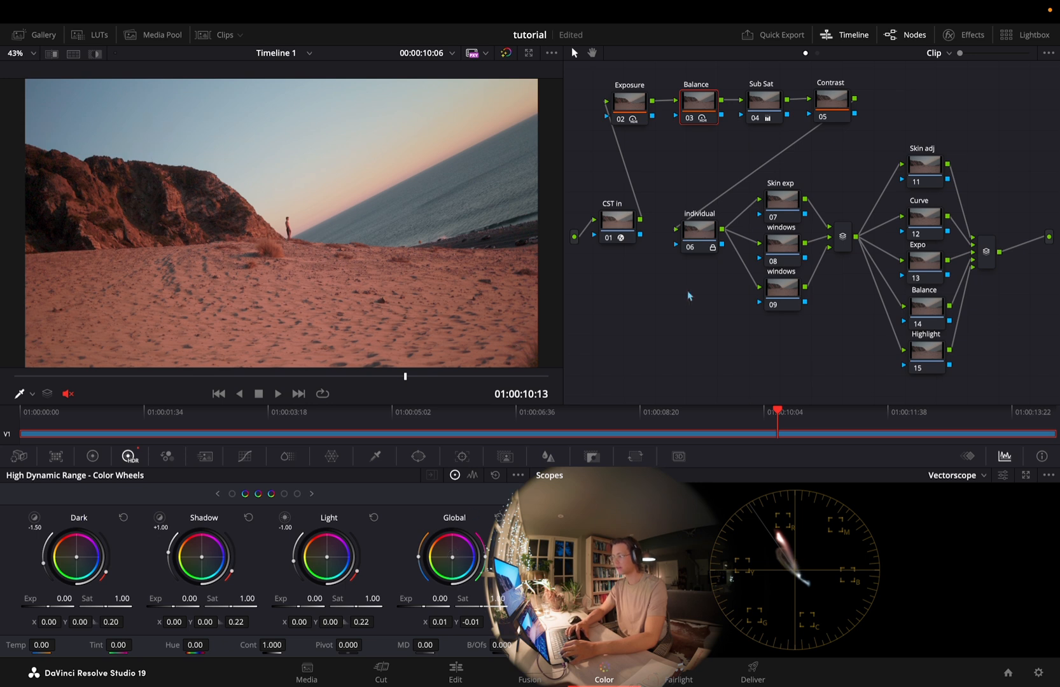
Leave full screen, float the scopes in a separate window with Vectorscope and Waveform, and resize and reposition it
{"action": "left_click", "coordinate": [34, 36]}
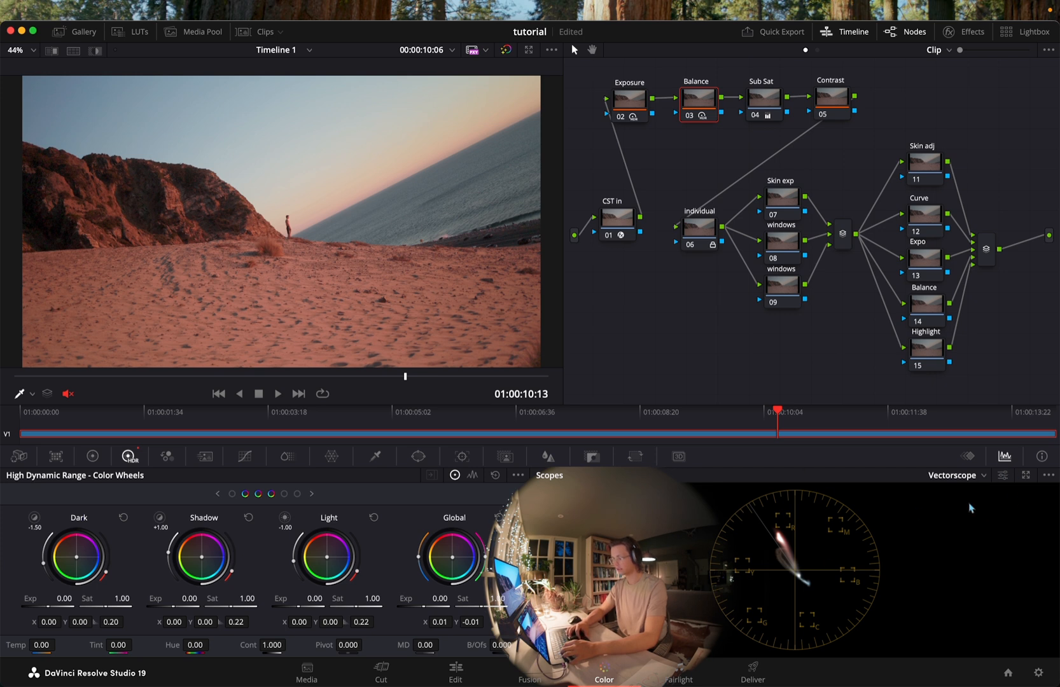
{"action": "left_click", "coordinate": [1025, 477]}
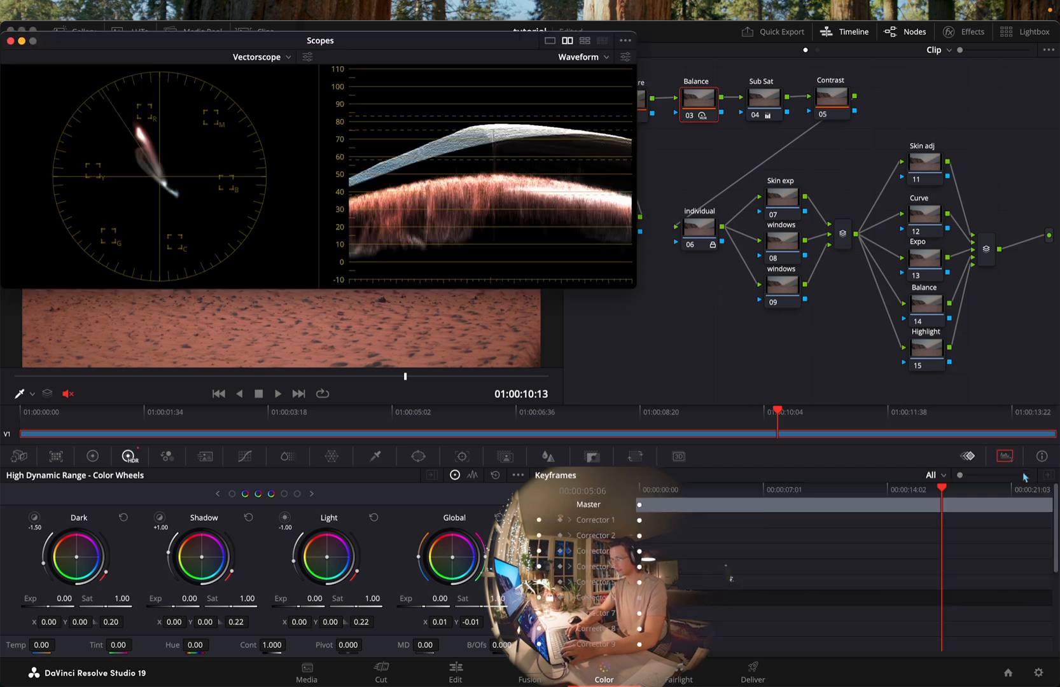
{"action": "left_click_drag", "start_coordinate": [320, 40], "coordinate": [748, 428]}
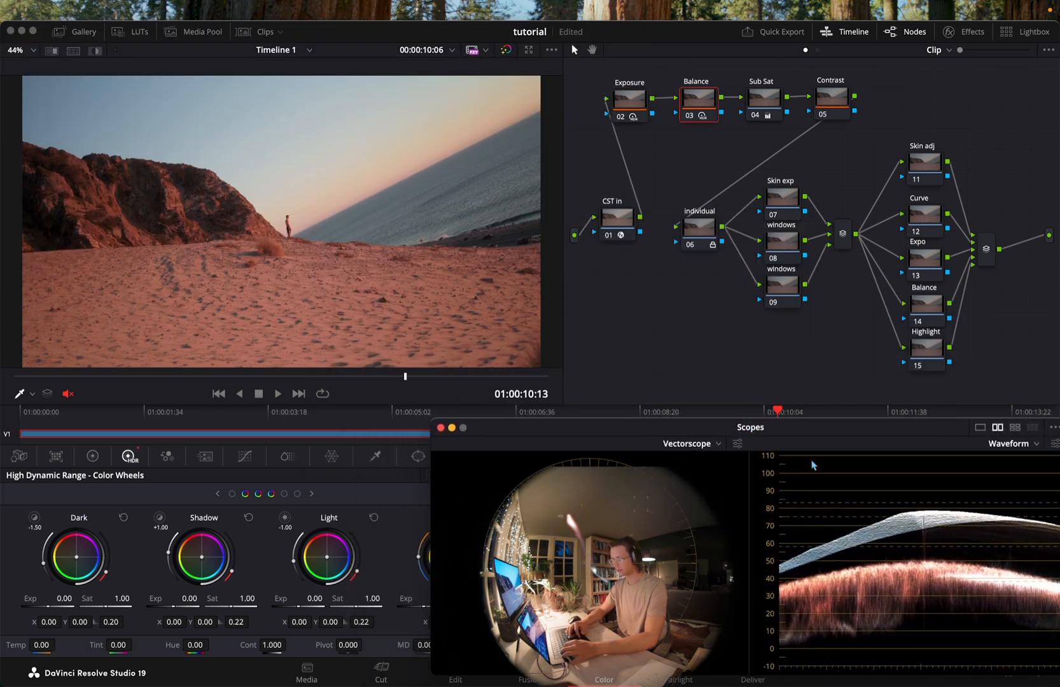
{"action": "left_click_drag", "start_coordinate": [435, 420], "coordinate": [612, 420]}
{"action": "left_click_drag", "start_coordinate": [577, 384], "coordinate": [169, 89]}
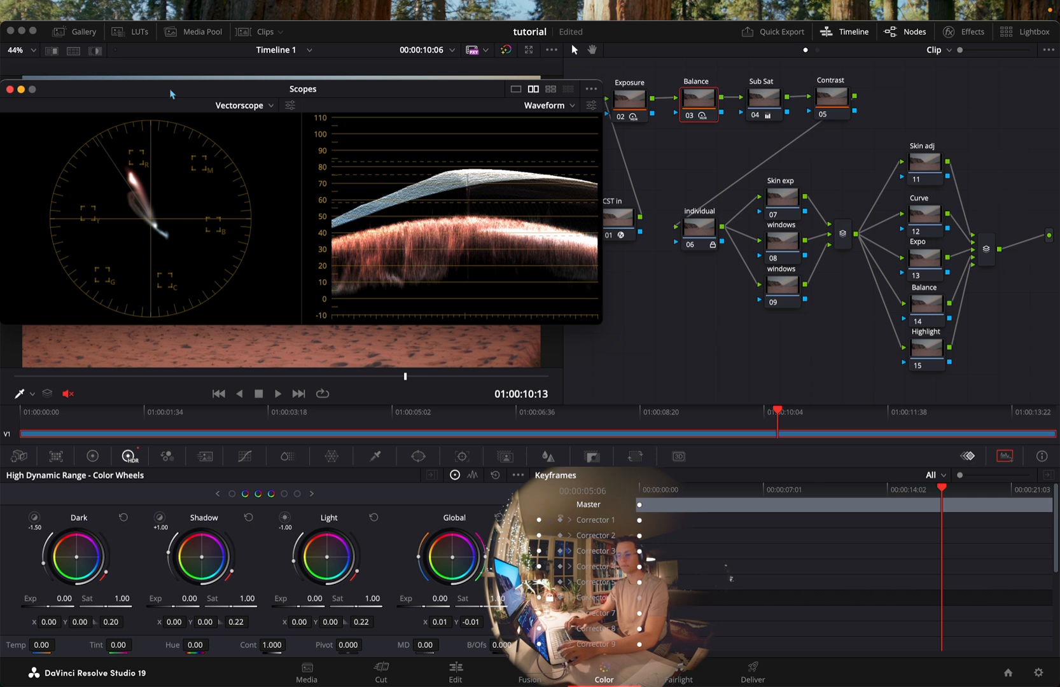
Close the floating scopes window and return the application to full screen
{"action": "left_click_drag", "start_coordinate": [265, 96], "coordinate": [788, 435]}
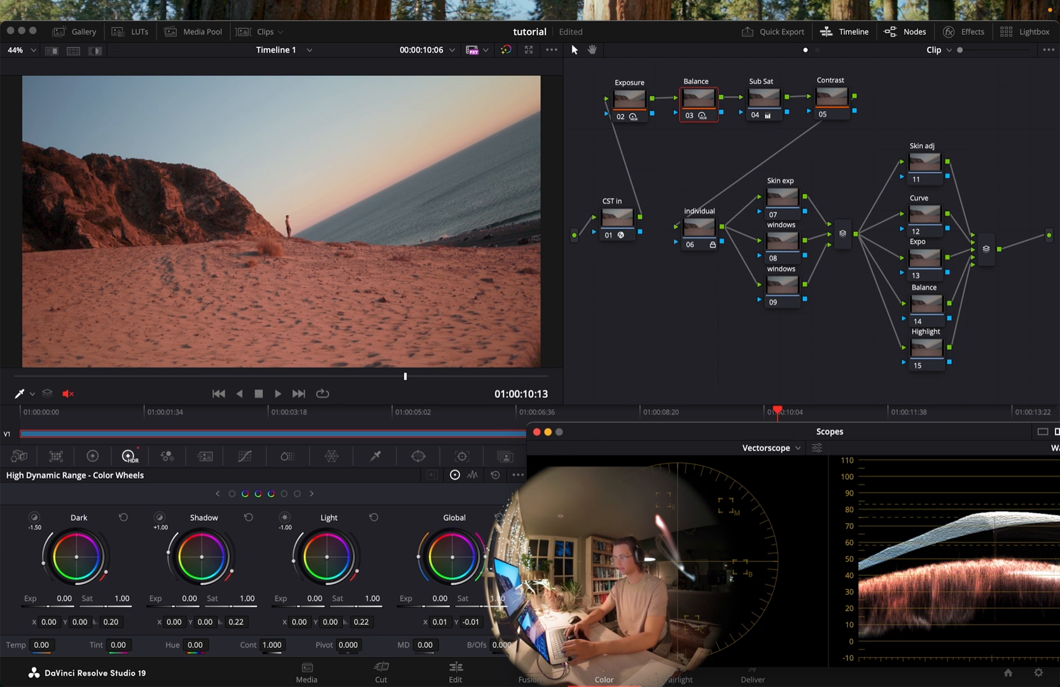
{"action": "left_click", "coordinate": [536, 432]}
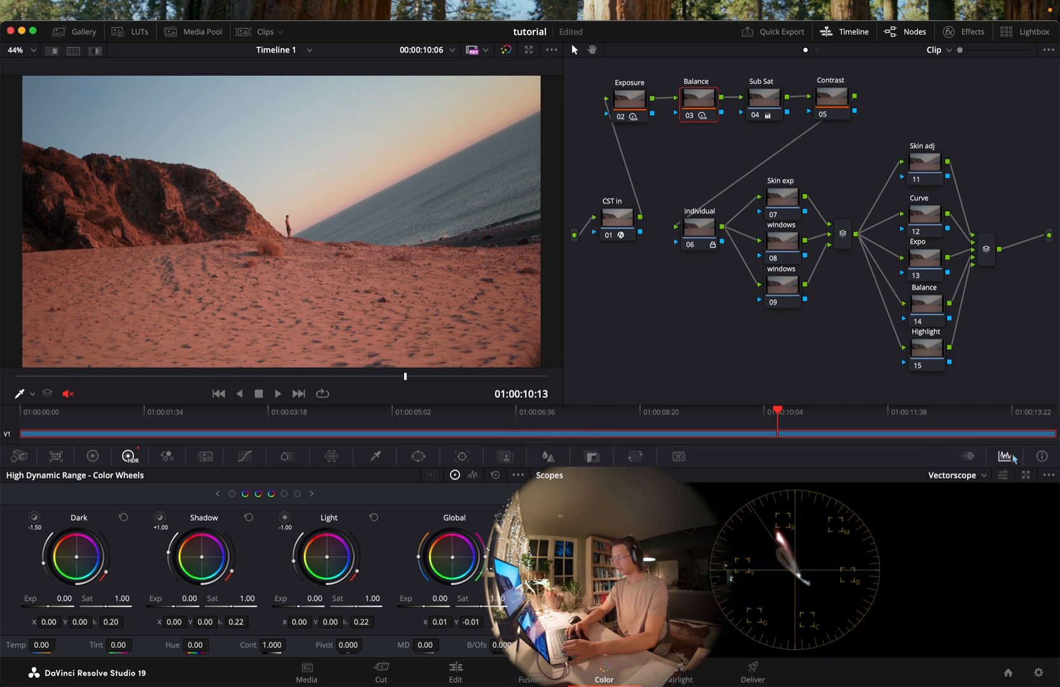
{"action": "left_click", "coordinate": [33, 30]}
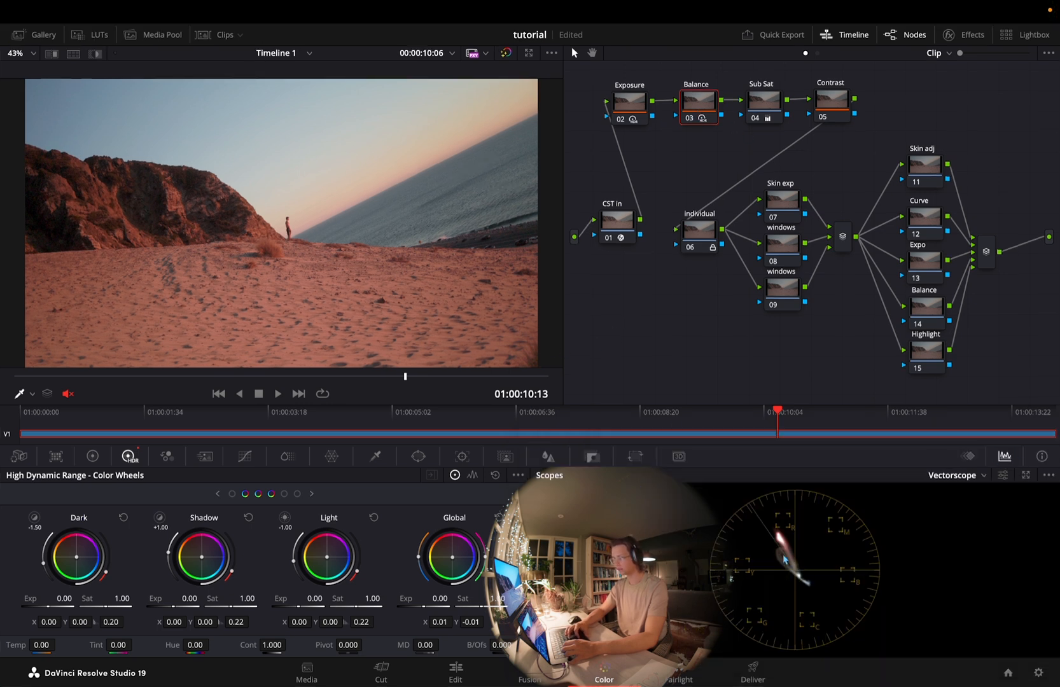
Examine the Sub Sat node's color space and channel options, with a look at the timeline-level node graph
{"action": "left_click", "coordinate": [770, 99]}
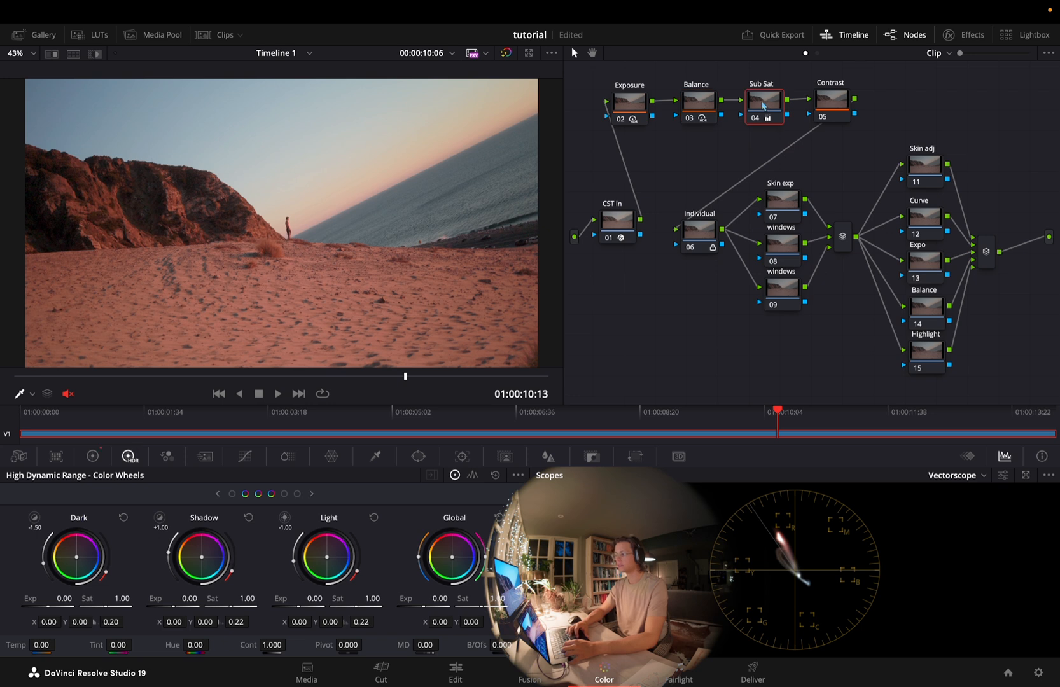
{"action": "right_click", "coordinate": [763, 105]}
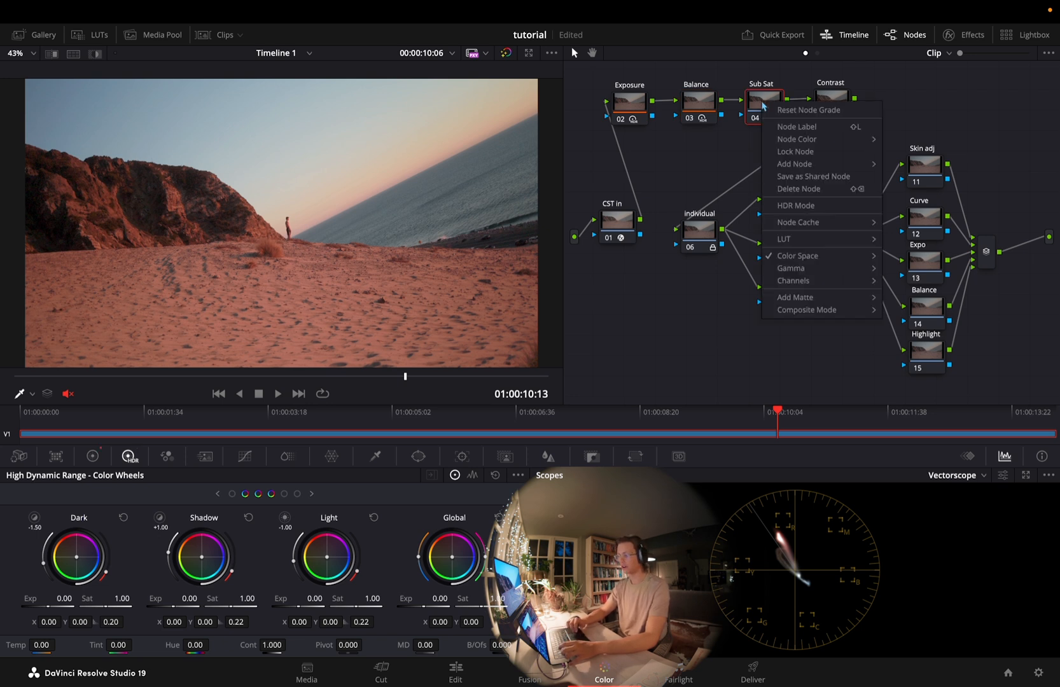
{"action": "left_click", "coordinate": [755, 106]}
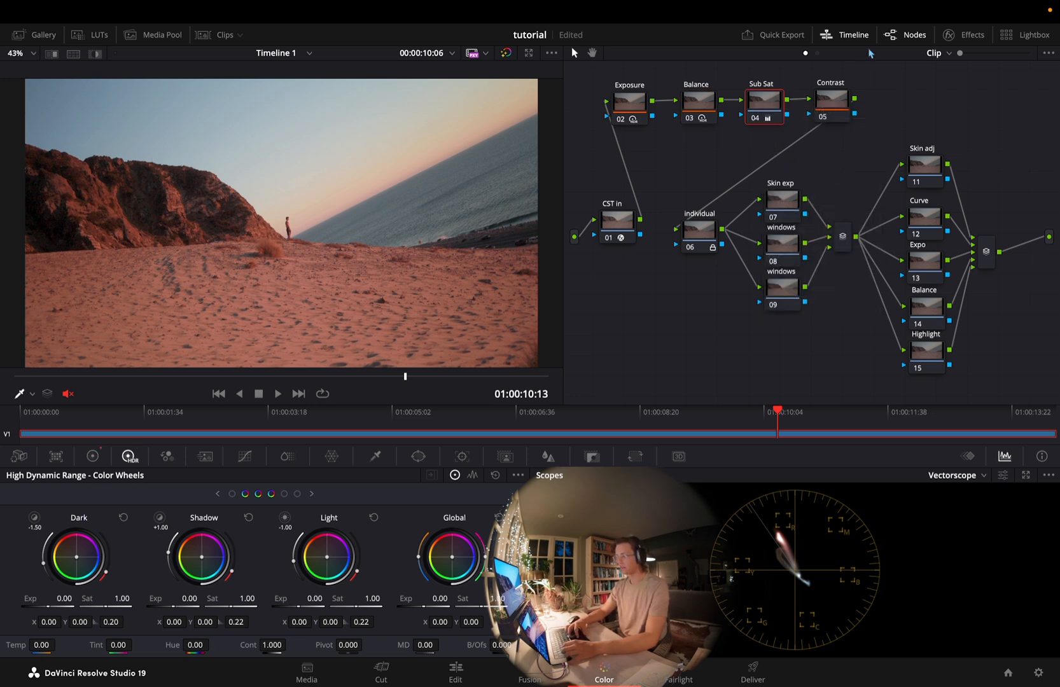
{"action": "left_click", "coordinate": [817, 53]}
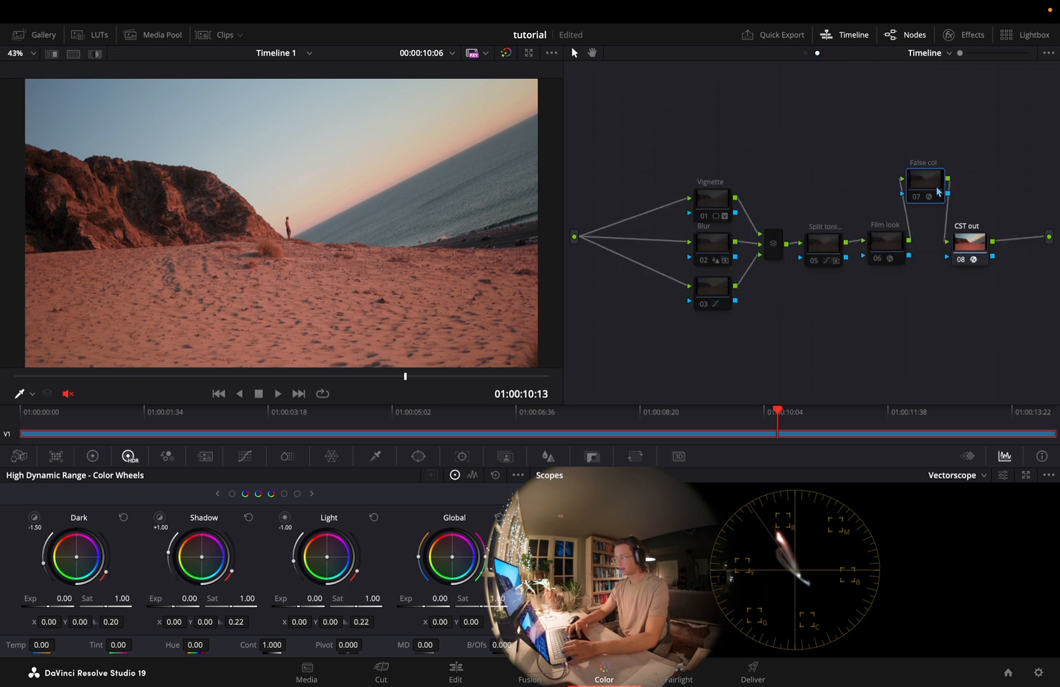
{"action": "left_click", "coordinate": [806, 54]}
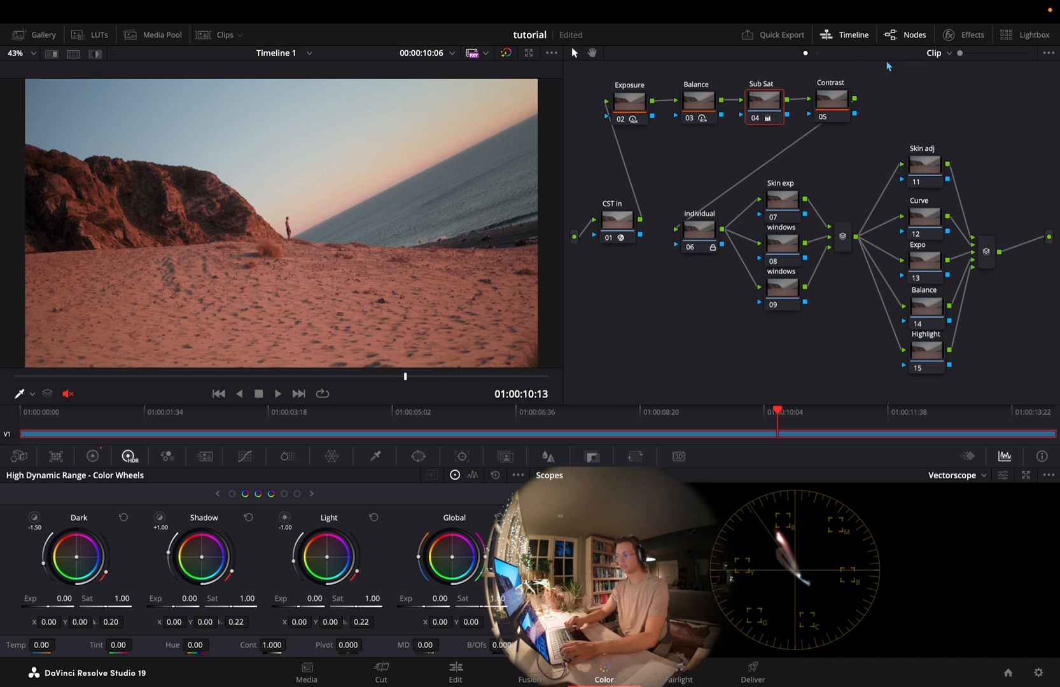
{"action": "right_click", "coordinate": [763, 109]}
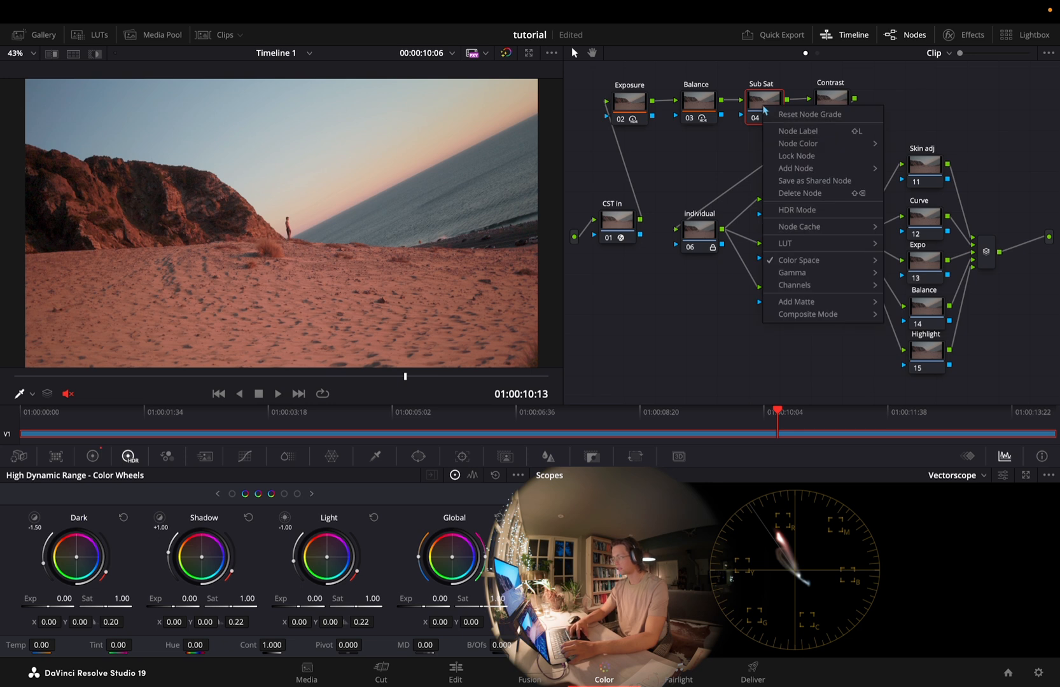
{"action": "mouse_move", "coordinate": [856, 261]}
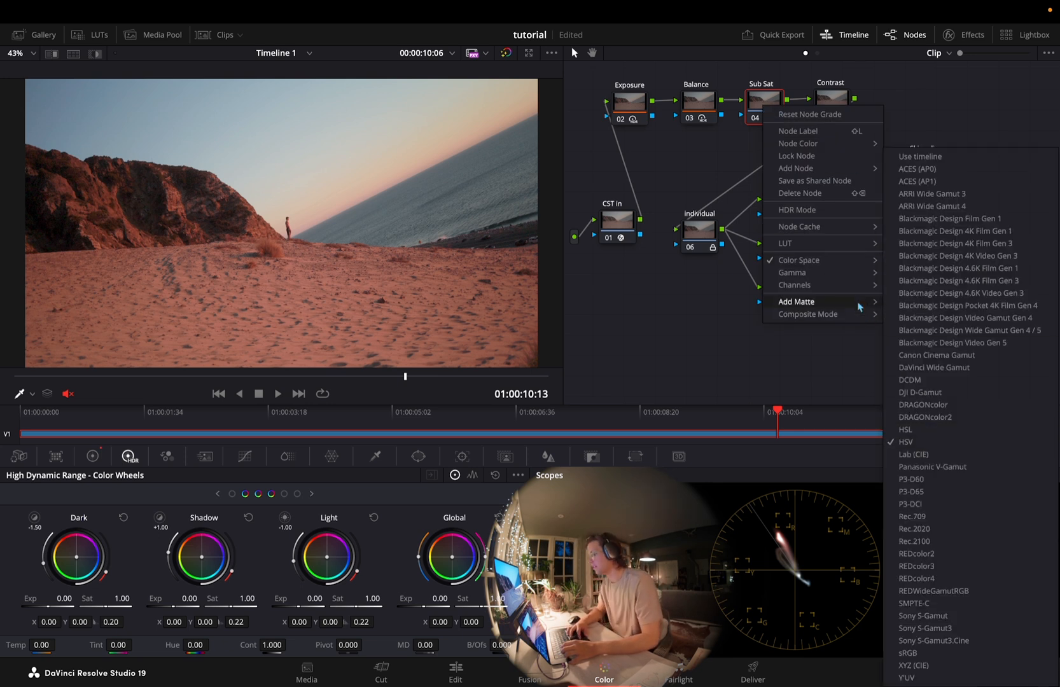
{"action": "mouse_move", "coordinate": [853, 286]}
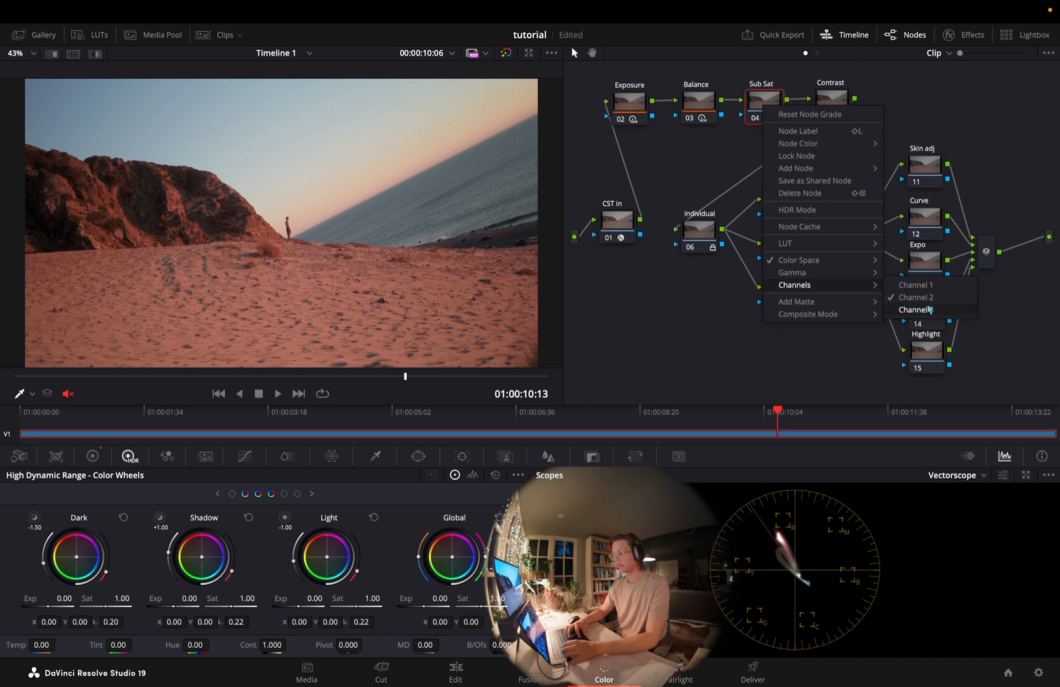
{"action": "left_click", "coordinate": [762, 108]}
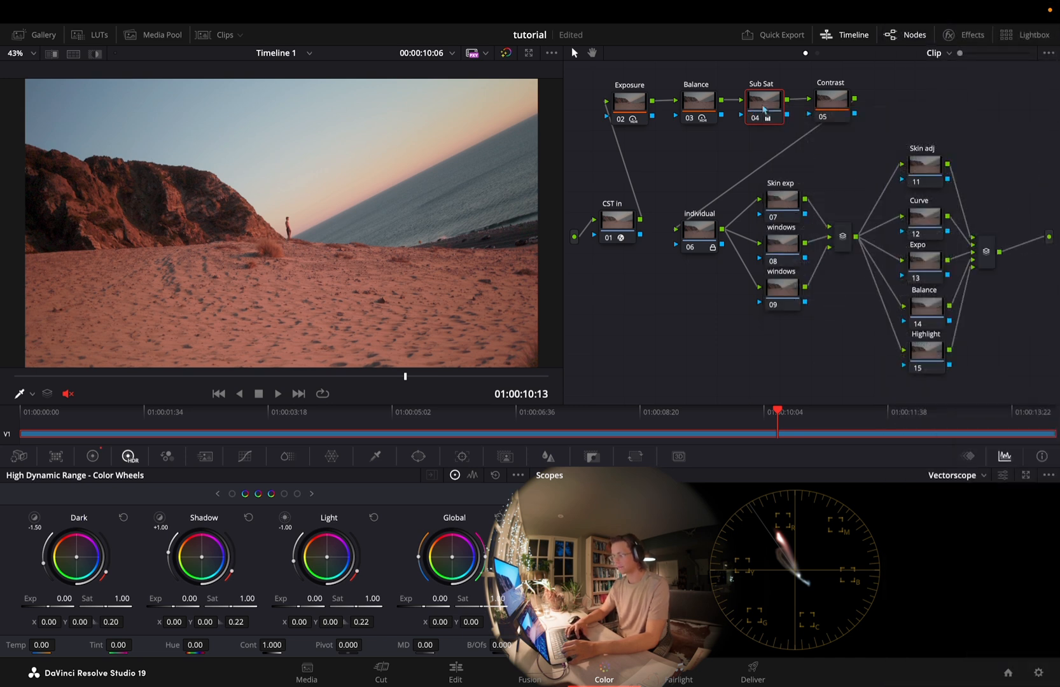
Set the Sub Sat node's Gamma to 0.04 with the Primaries color wheels
{"action": "left_click", "coordinate": [89, 458]}
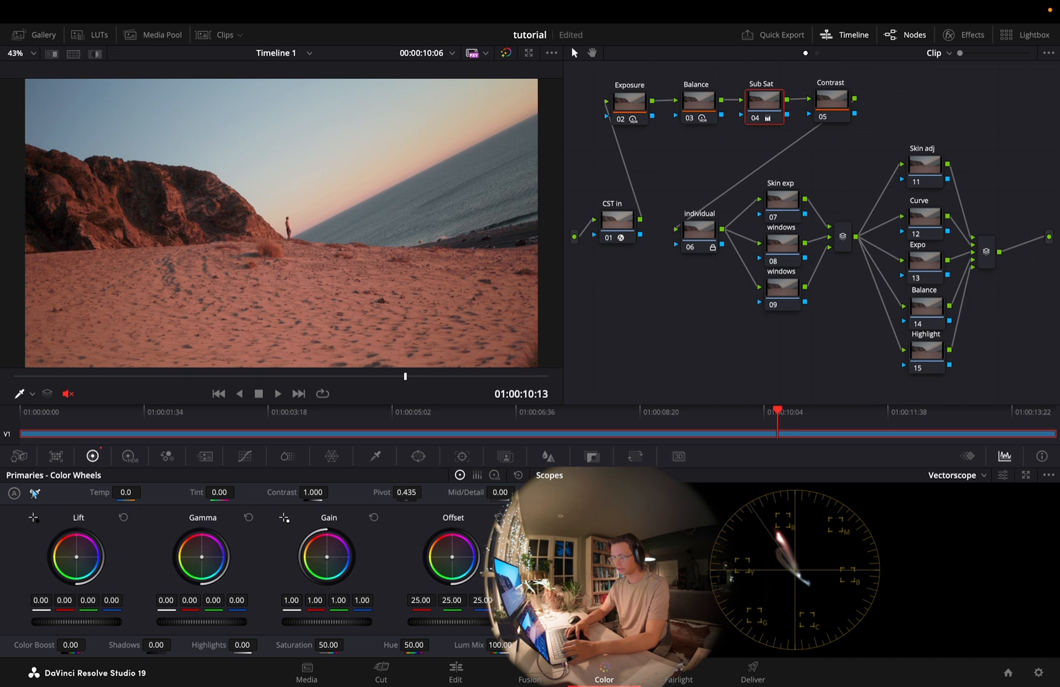
{"action": "left_click_drag", "start_coordinate": [203, 622], "coordinate": [171, 622]}
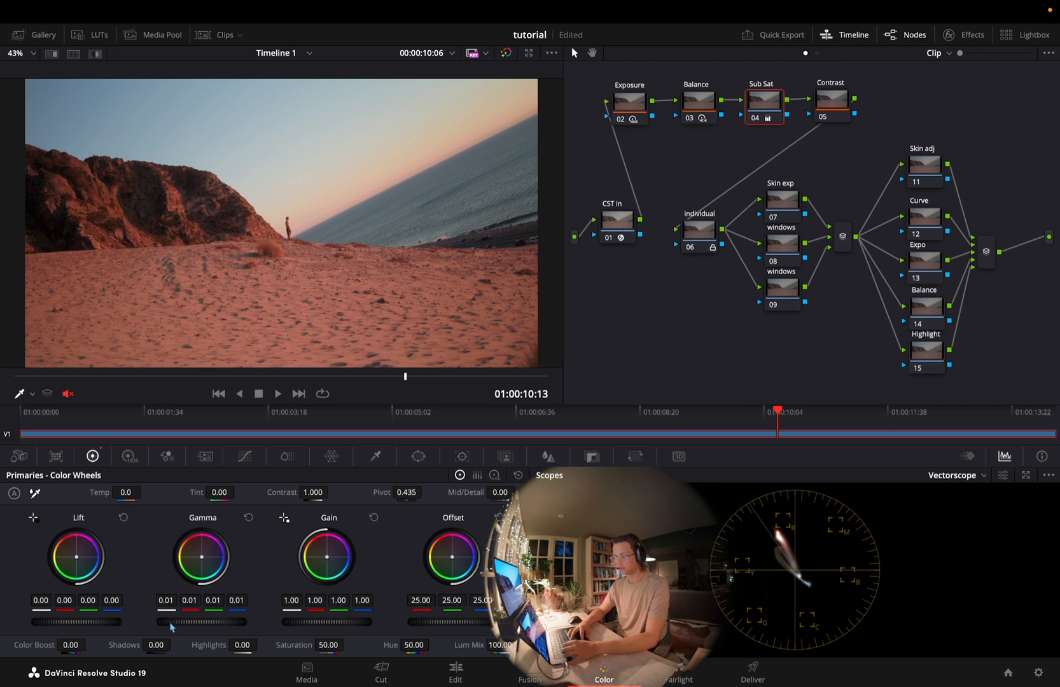
{"action": "left_click_drag", "start_coordinate": [269, 622], "coordinate": [327, 620]}
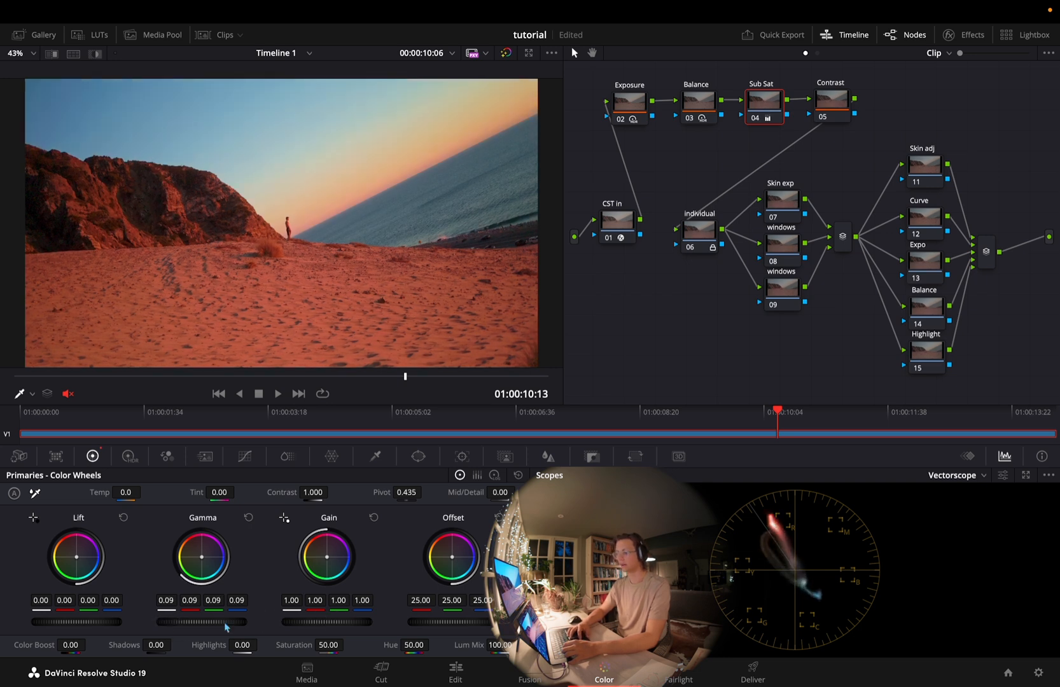
{"action": "left_click", "coordinate": [248, 517]}
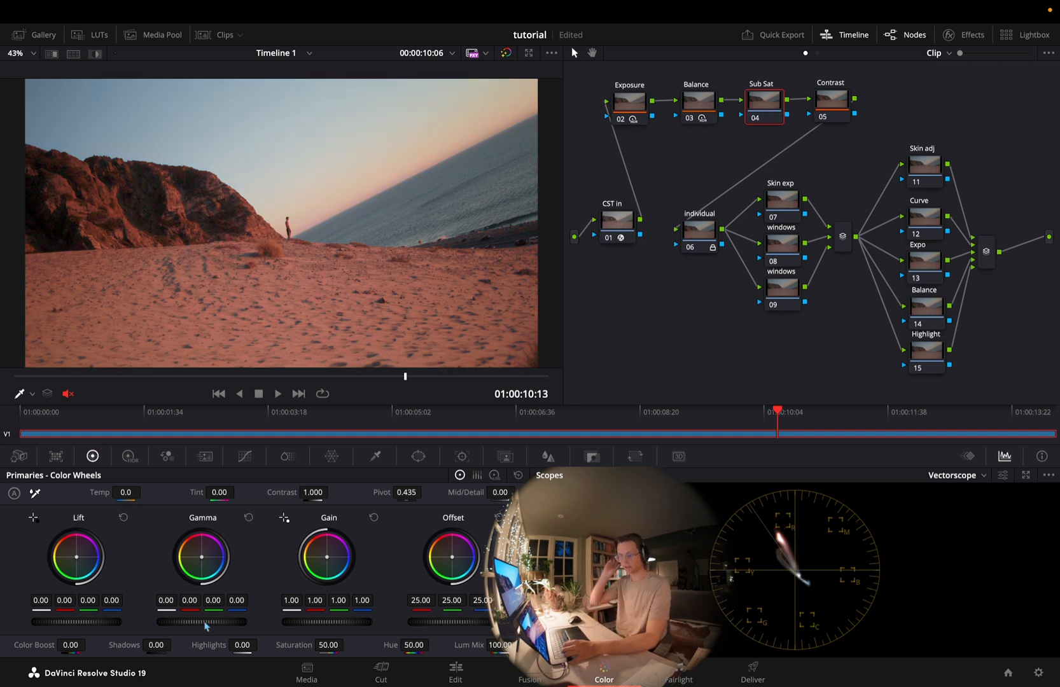
{"action": "left_click_drag", "start_coordinate": [204, 627], "coordinate": [279, 621]}
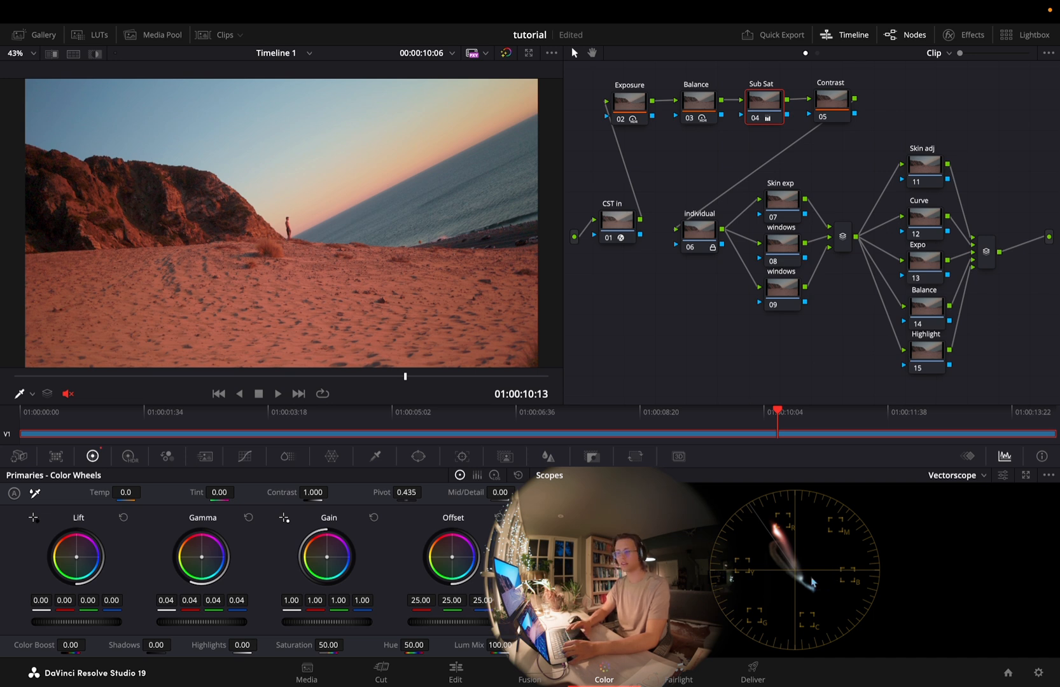
Isolate the luminance channel in the Contrast node's custom curves
{"action": "left_click", "coordinate": [832, 102]}
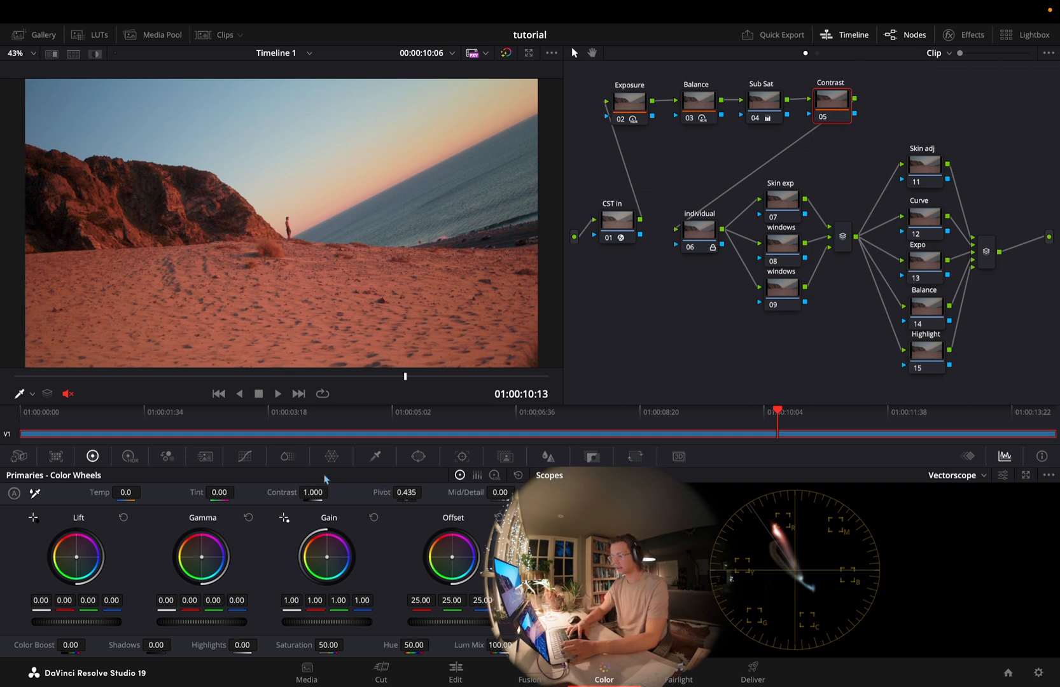
{"action": "left_click", "coordinate": [244, 456]}
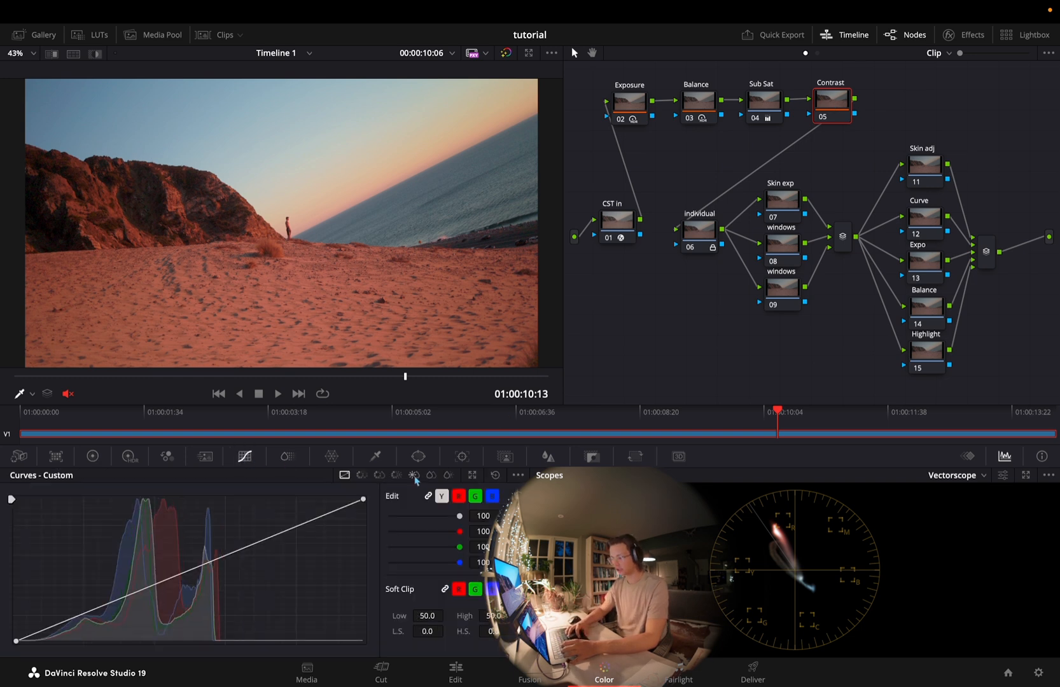
{"action": "left_click", "coordinate": [441, 497]}
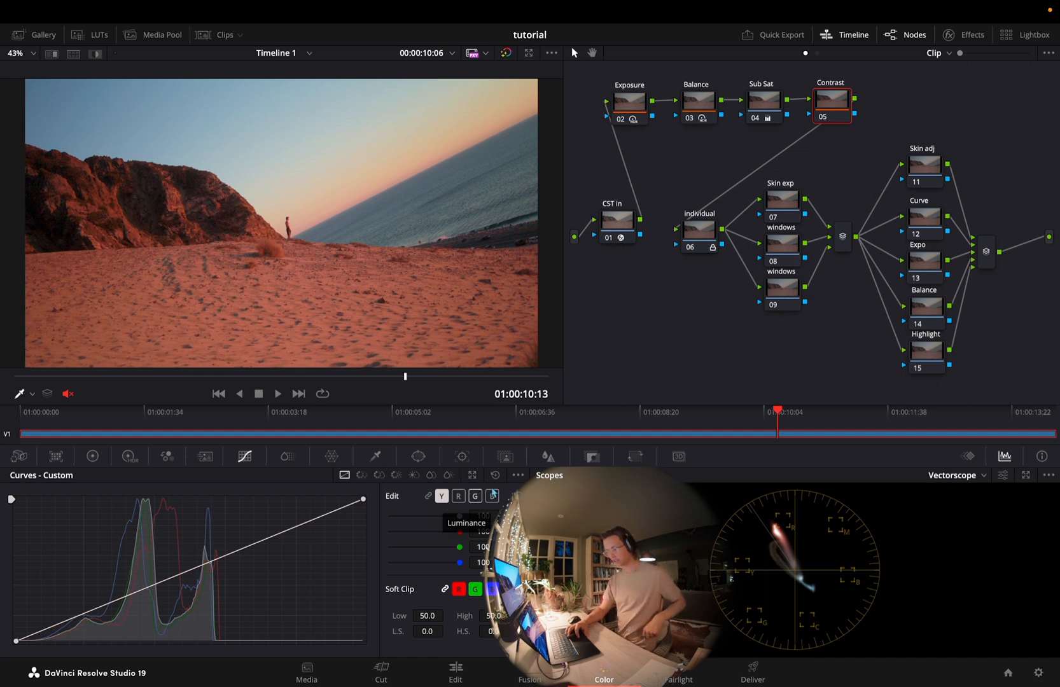
{"action": "left_click", "coordinate": [518, 476]}
{"action": "left_click", "coordinate": [537, 558]}
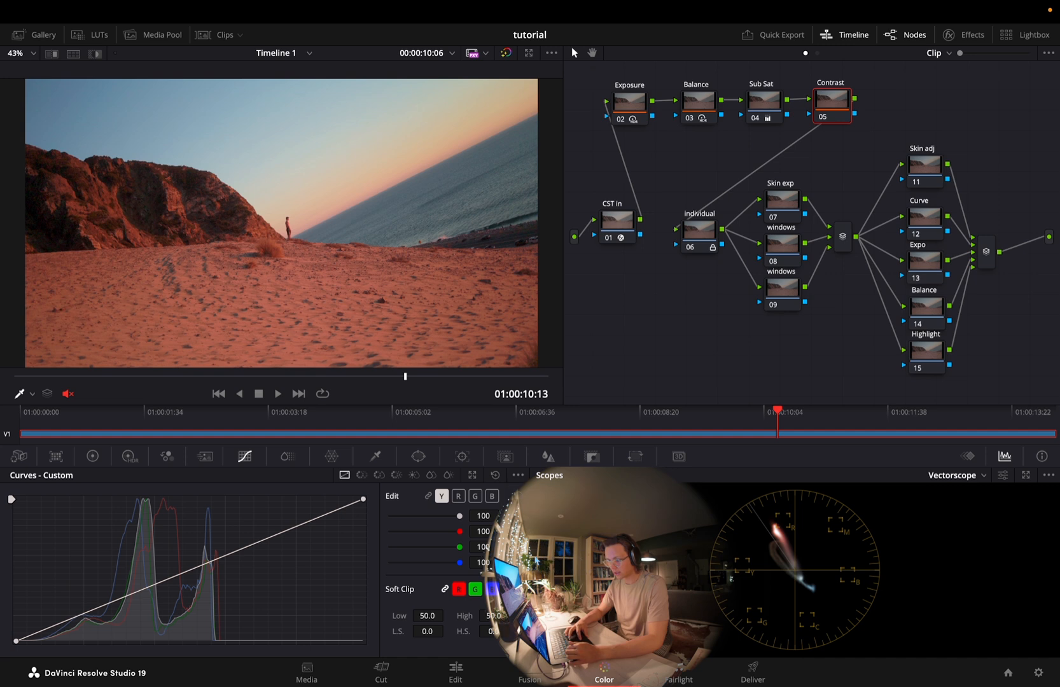
Try a freehand contrast curve on the Contrast node's luminance channel, and reset it
{"action": "left_click", "coordinate": [247, 547]}
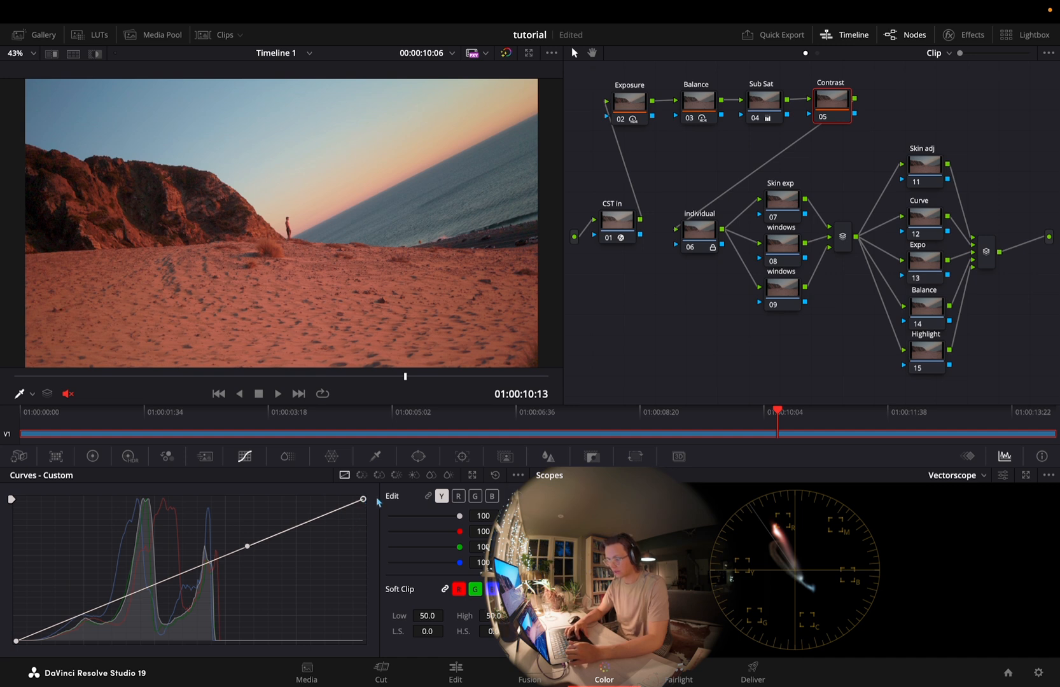
{"action": "left_click_drag", "start_coordinate": [251, 551], "coordinate": [244, 527]}
{"action": "left_click", "coordinate": [15, 643]}
{"action": "left_click_drag", "start_coordinate": [131, 595], "coordinate": [155, 605]}
{"action": "key", "text": "ctrl+d"}
{"action": "key", "text": "ctrl+d"}
{"action": "left_click", "coordinate": [495, 475]}
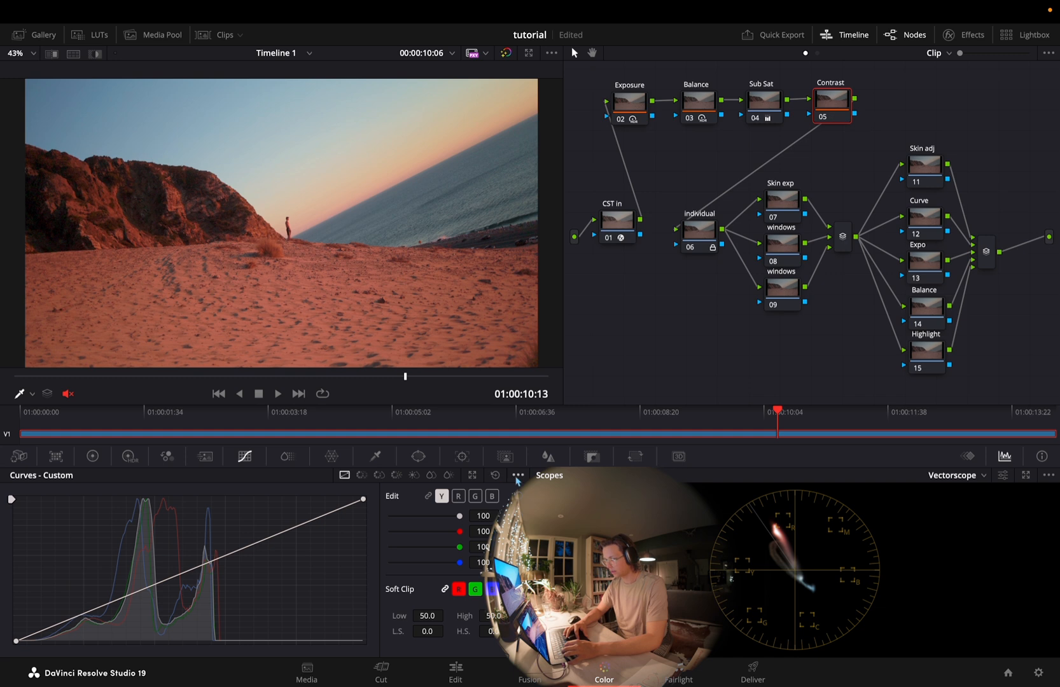
Add default anchors to the Contrast node's luminance curve and shape them into a very slight S-curve
{"action": "left_click", "coordinate": [518, 476]}
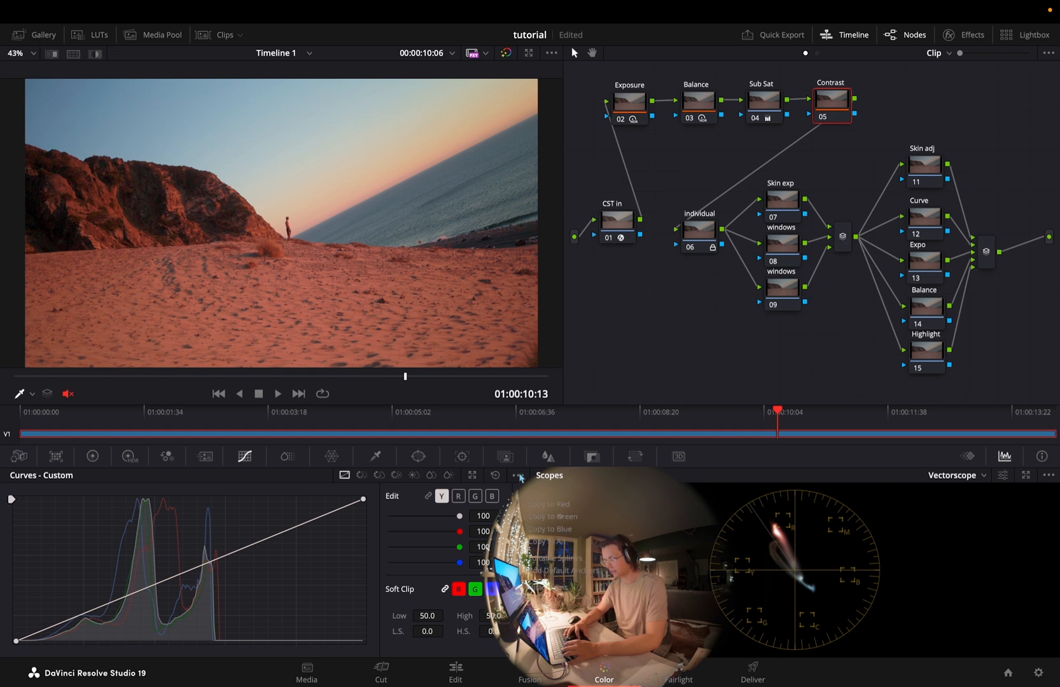
{"action": "left_click", "coordinate": [577, 571]}
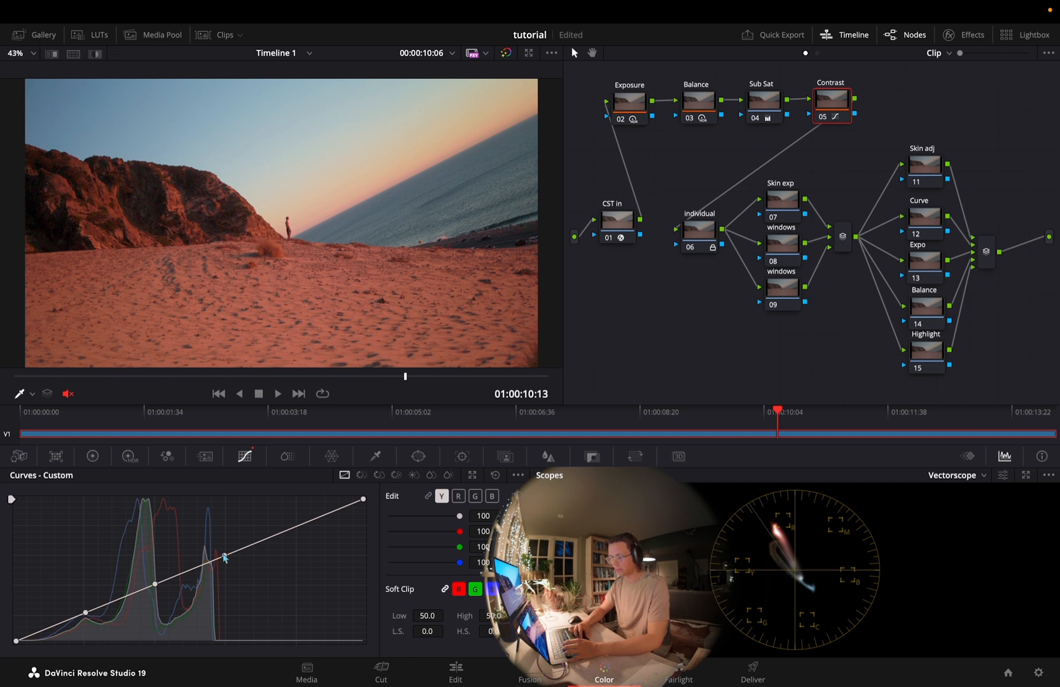
{"action": "left_click_drag", "start_coordinate": [157, 586], "coordinate": [217, 561]}
{"action": "left_click_drag", "start_coordinate": [85, 612], "coordinate": [90, 618]}
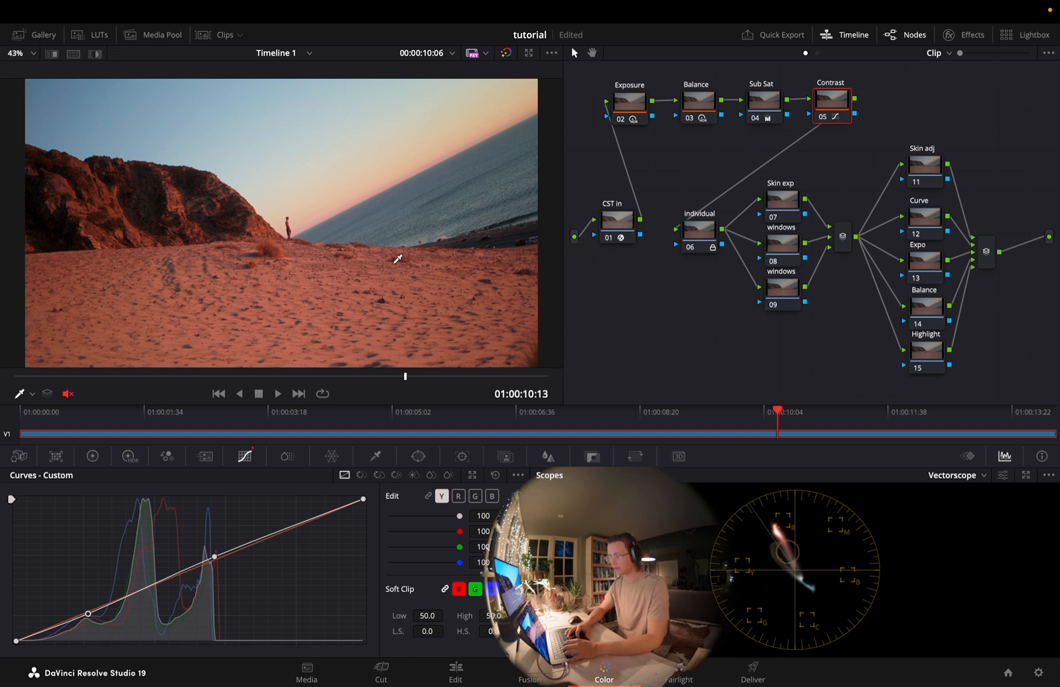
Compare the picture with the Contrast node on and off, and discard its luminance curve adjustment
{"action": "key", "text": "super+d"}
{"action": "key", "text": "super+d"}
{"action": "key", "text": "super+d"}
{"action": "key", "text": "super+f"}
{"action": "key", "text": "super+d"}
{"action": "key", "text": "super+d"}
{"action": "key", "text": "super+d"}
{"action": "key", "text": "super+d"}
{"action": "key", "text": "super+d"}
{"action": "key", "text": "super+f"}
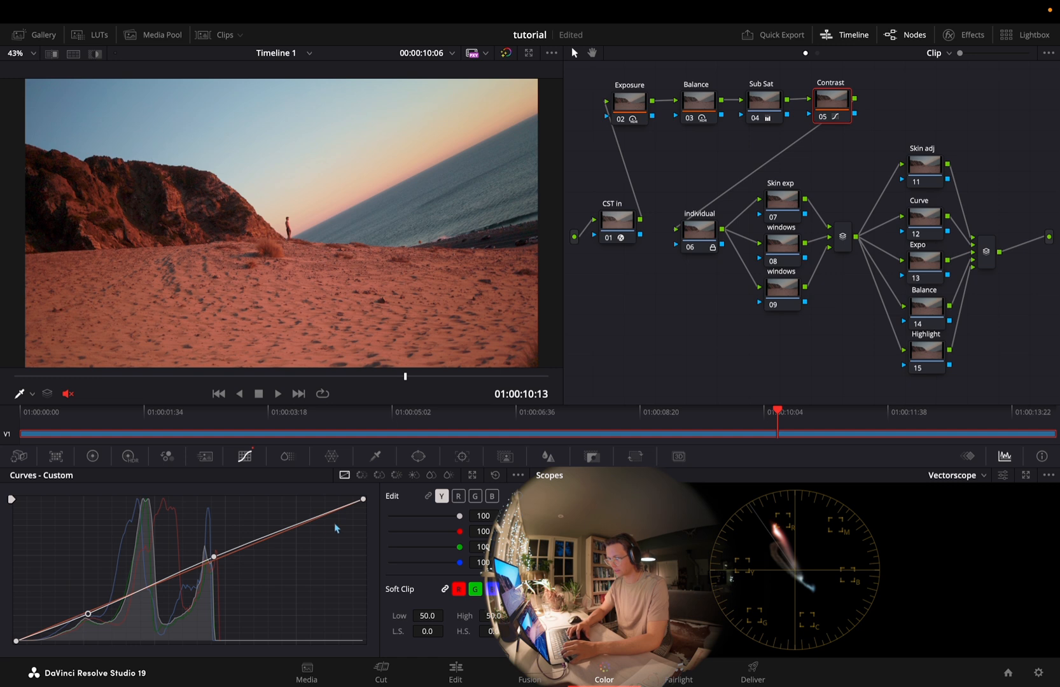
{"action": "key", "text": "super+d"}
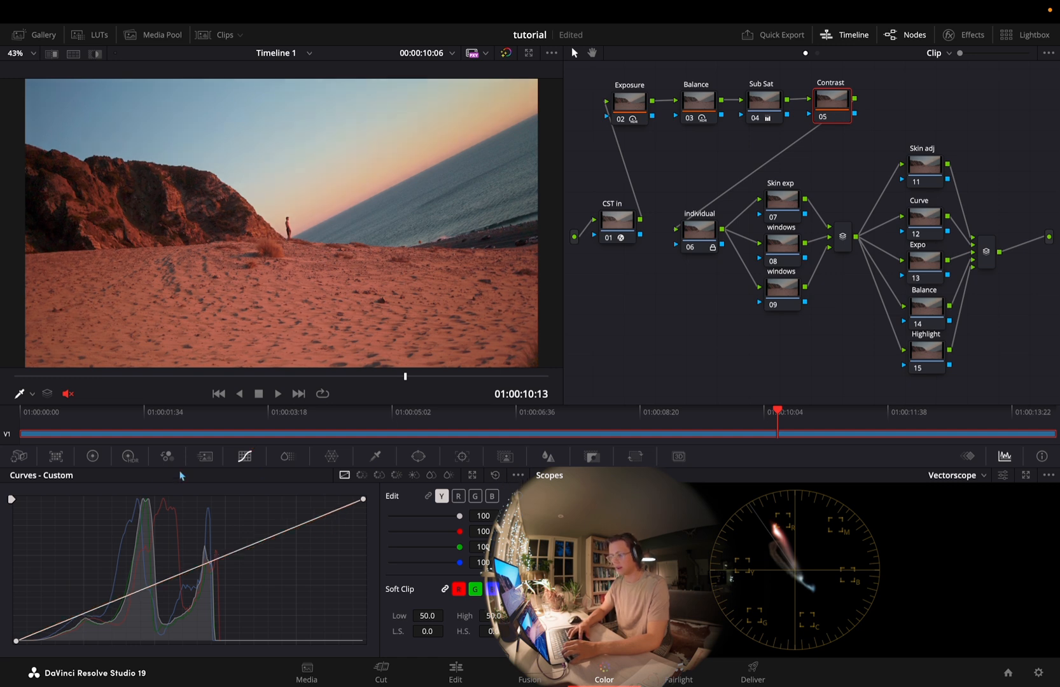
Try an HDR contrast adjustment on the Contrast node and restore the value to 1
{"action": "left_click", "coordinate": [128, 464]}
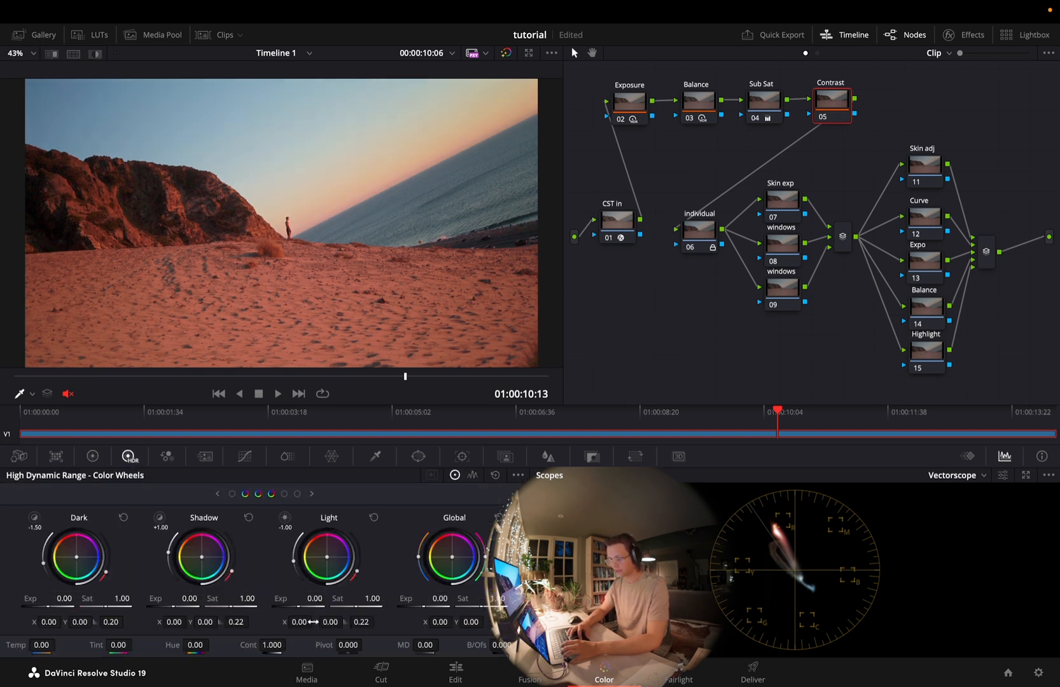
{"action": "left_click_drag", "start_coordinate": [273, 646], "coordinate": [282, 646]}
{"action": "double_click", "coordinate": [272, 646]}
{"action": "type", "text": "1"}
{"action": "key", "text": "Return"}
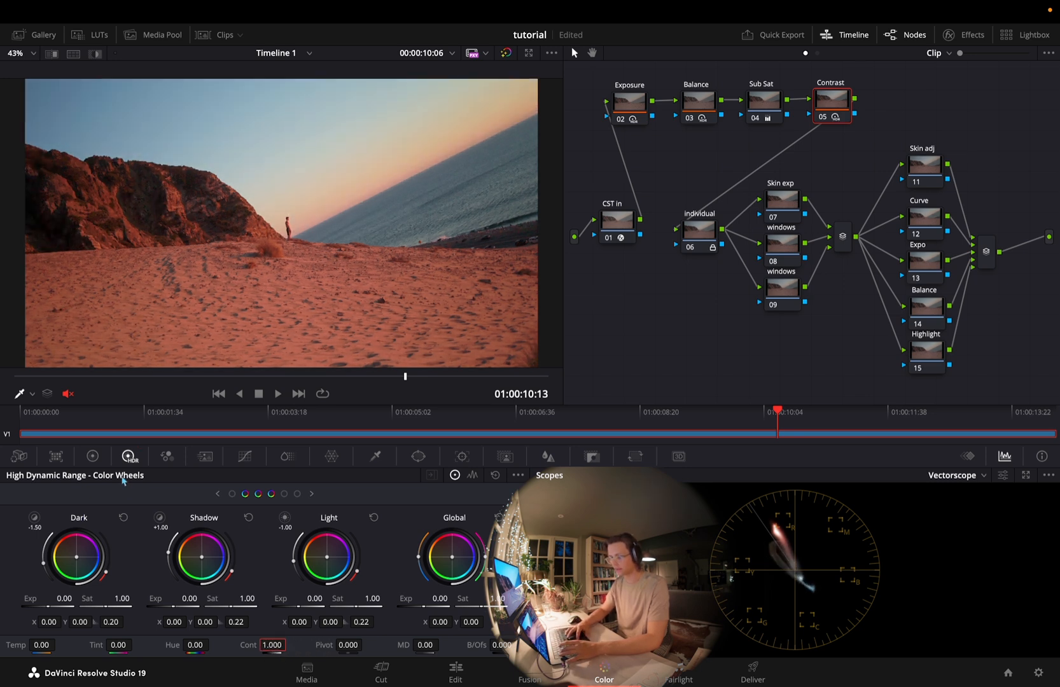
{"action": "left_click", "coordinate": [93, 456]}
{"action": "left_click", "coordinate": [128, 456]}
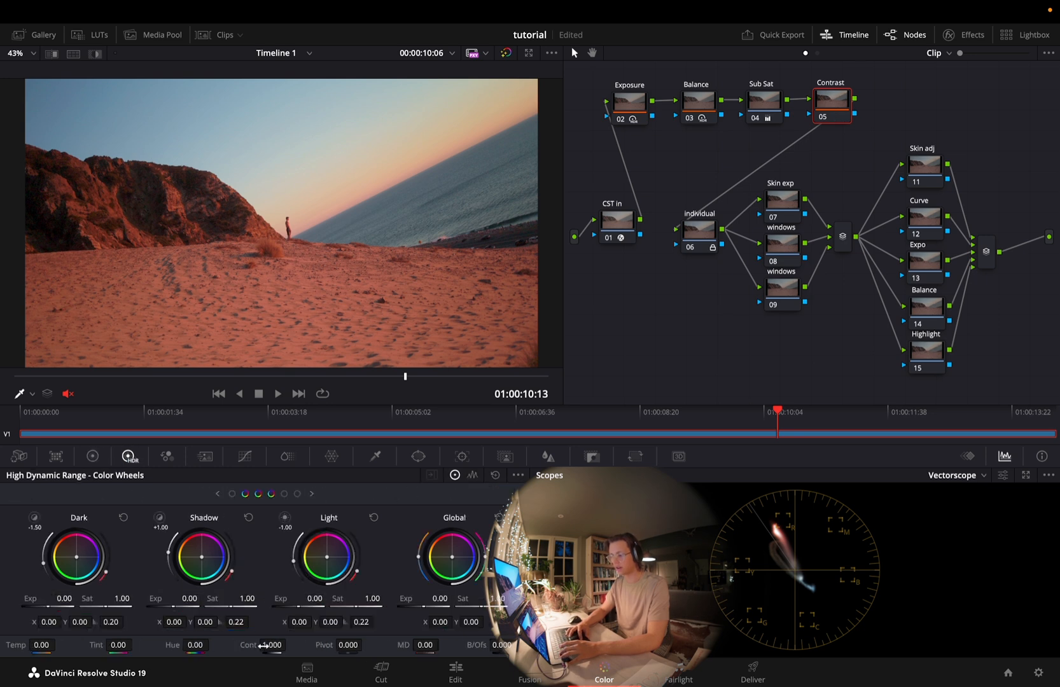
Try an HDR contrast of 1.050 on the Contrast node, compare it with the node on and off, and reset the value
{"action": "left_click_drag", "start_coordinate": [263, 645], "coordinate": [289, 644]}
{"action": "left_click_drag", "start_coordinate": [356, 647], "coordinate": [279, 650]}
{"action": "key", "text": "super+d"}
{"action": "key", "text": "super+d"}
{"action": "key", "text": "super+d"}
{"action": "key", "text": "super+d"}
{"action": "key", "text": "super+d"}
{"action": "key", "text": "super+d"}
{"action": "key", "text": "super+d"}
{"action": "key", "text": "super+d"}
{"action": "key", "text": "super+d"}
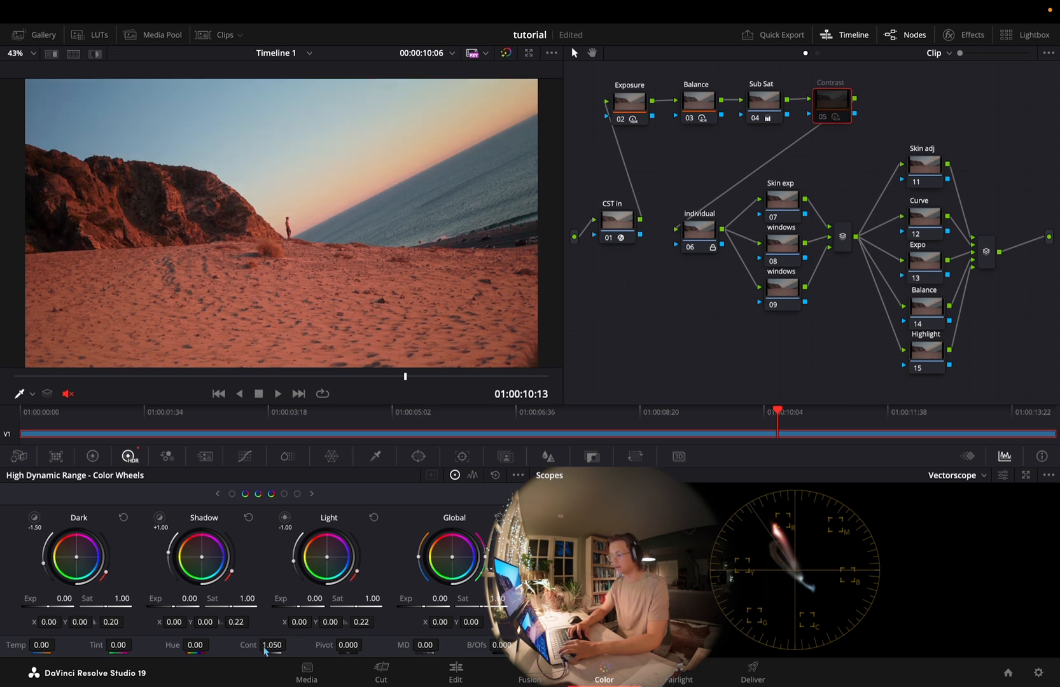
{"action": "key", "text": "super+d"}
{"action": "double_click", "coordinate": [264, 646]}
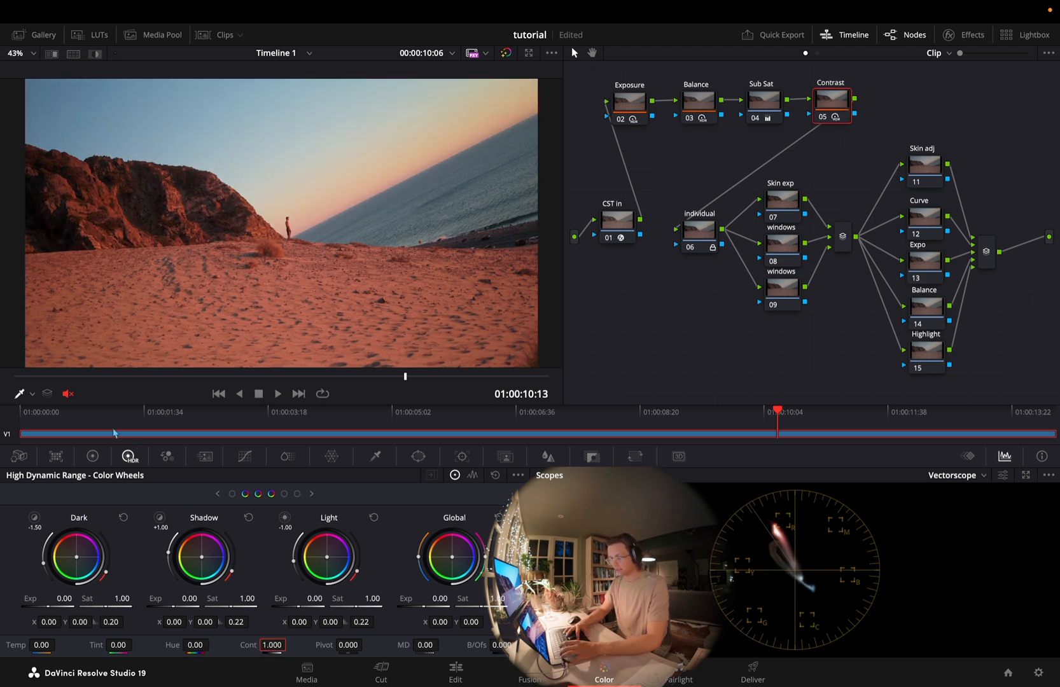
Try raising the Contrast node's Primaries contrast to about 1.35, and reset it
{"action": "left_click", "coordinate": [92, 456]}
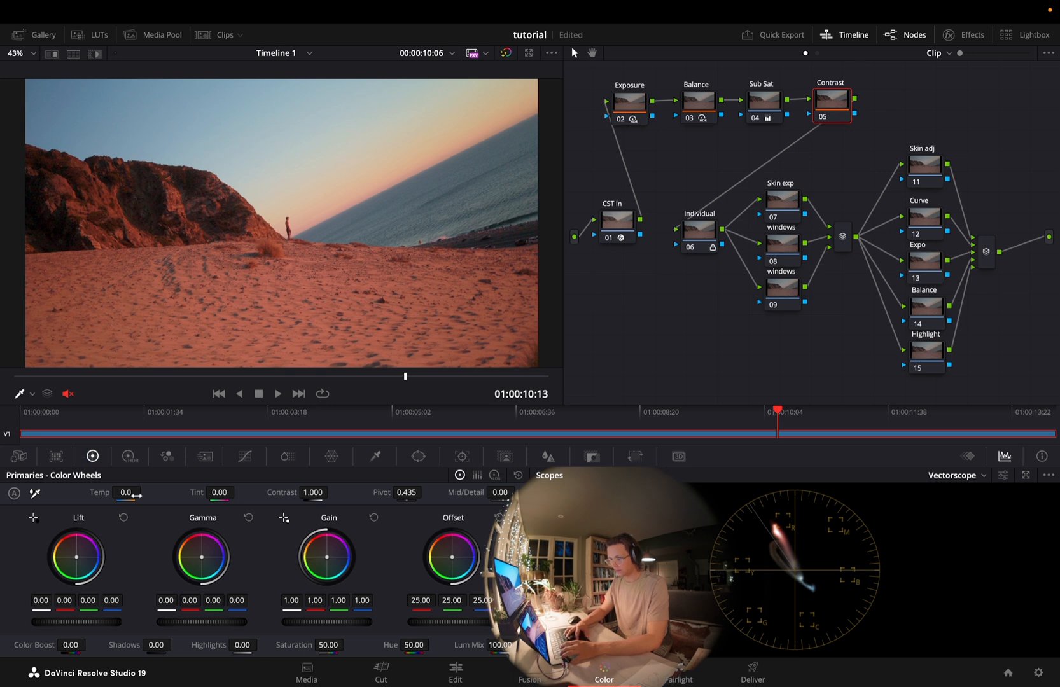
{"action": "left_click_drag", "start_coordinate": [305, 493], "coordinate": [418, 516]}
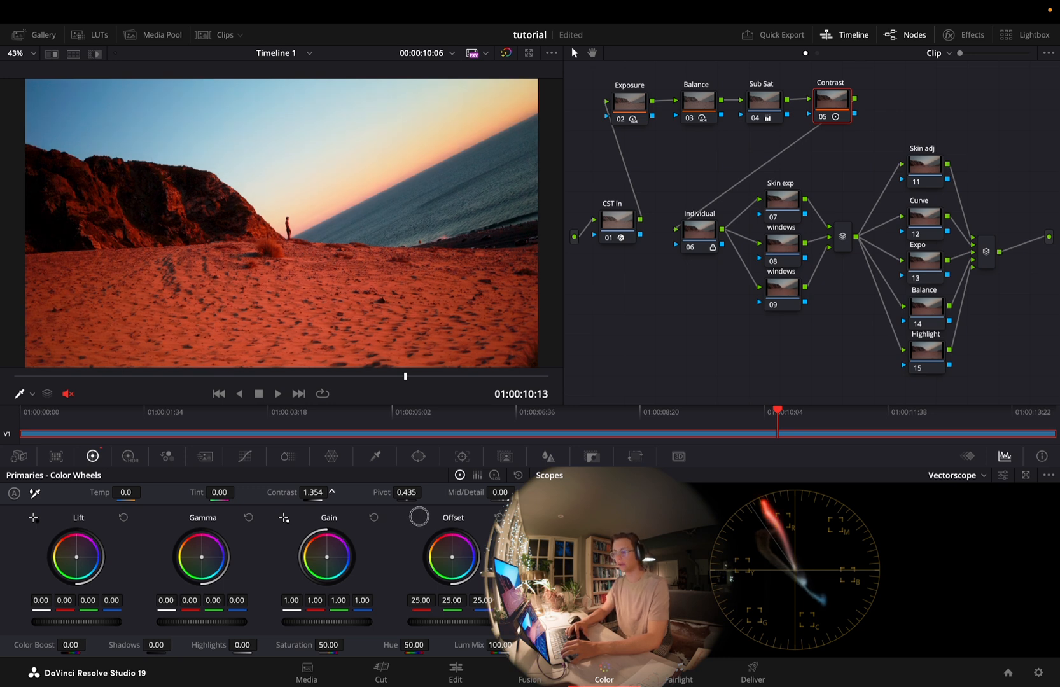
{"action": "left_click_drag", "start_coordinate": [418, 517], "coordinate": [461, 549]}
{"action": "double_click", "coordinate": [309, 494]}
Try a stronger HDR contrast for comparison with the Primaries version, reset it, and return to the HDR color wheels
{"action": "left_click", "coordinate": [130, 456]}
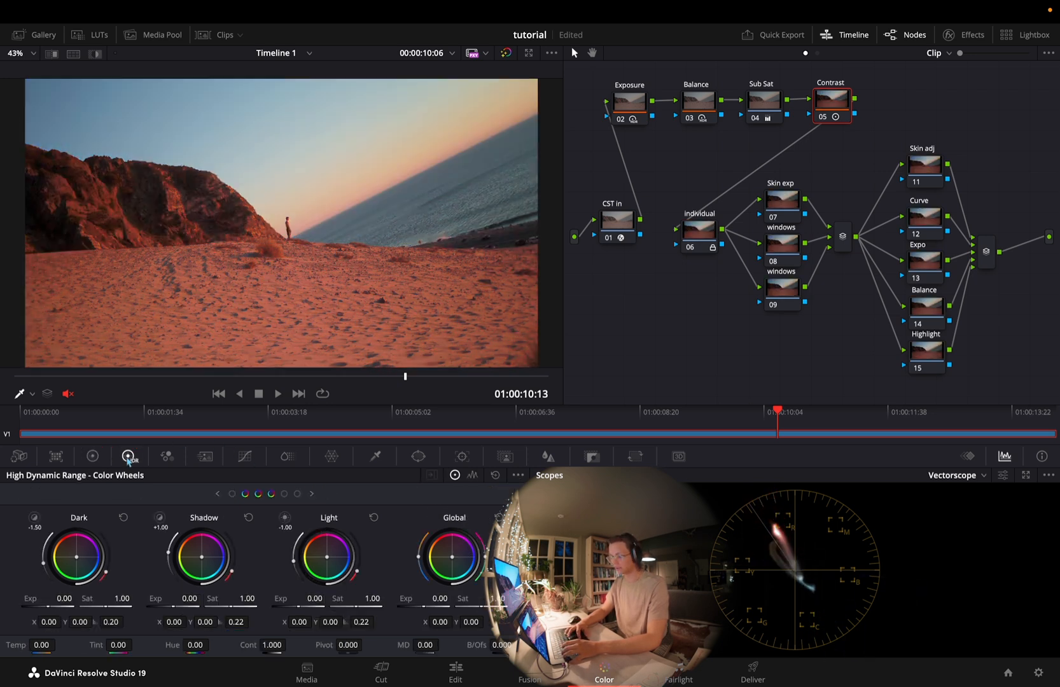
{"action": "left_click_drag", "start_coordinate": [269, 644], "coordinate": [328, 643]}
{"action": "double_click", "coordinate": [272, 644]}
{"action": "left_click", "coordinate": [92, 456]}
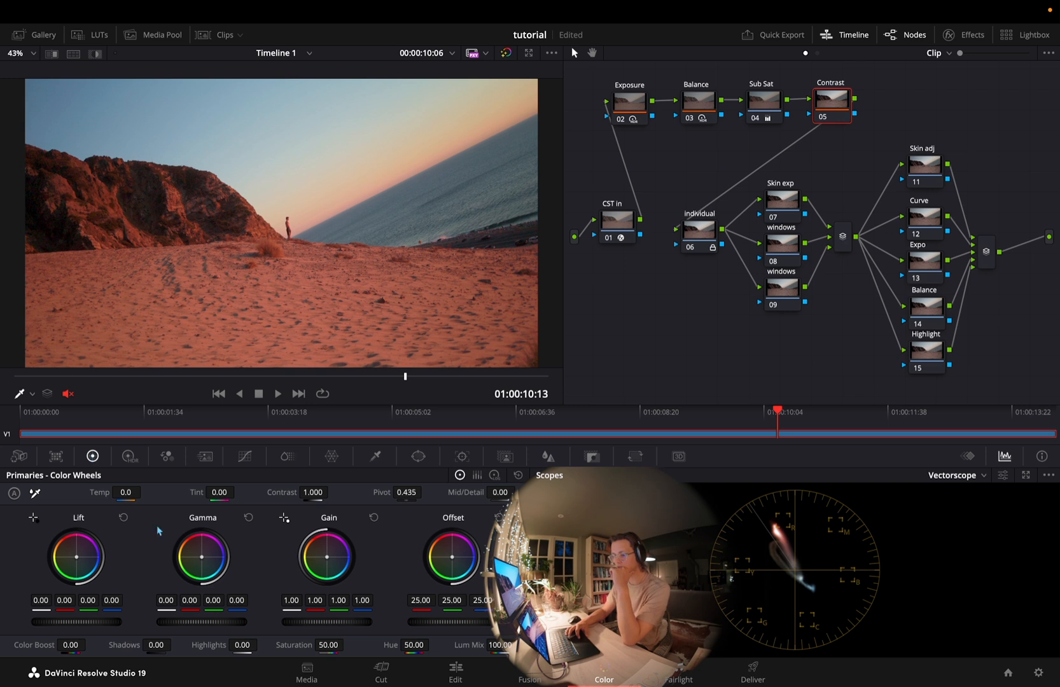
{"action": "left_click", "coordinate": [128, 456]}
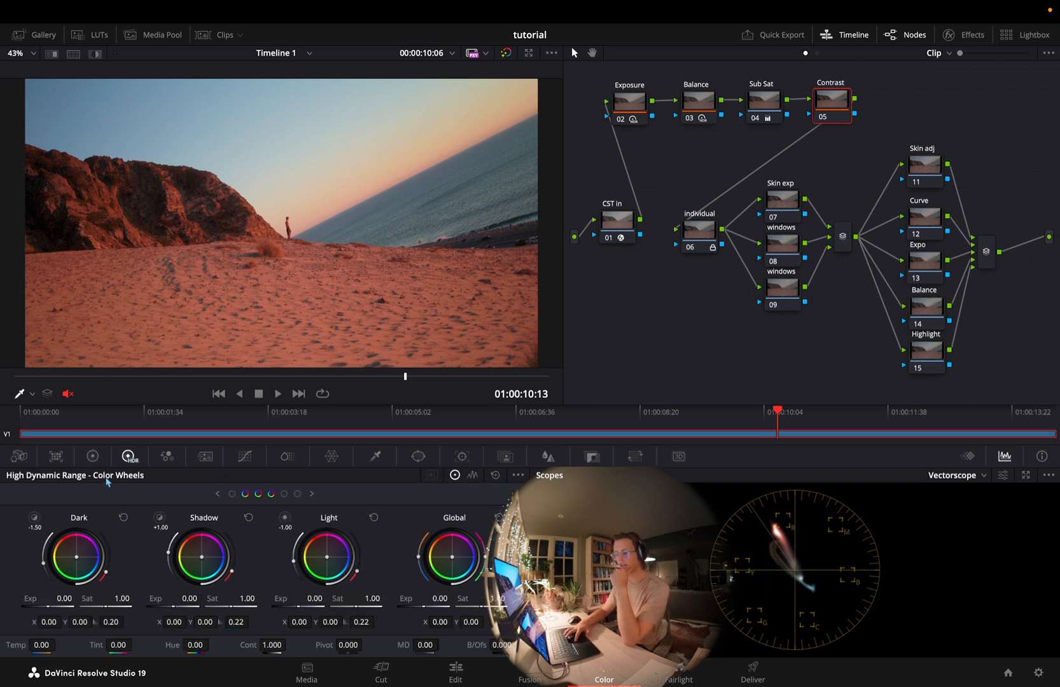
Compare the Custom Curves channel controls with the Primaries and HDR color wheels as contrast tools for the Contrast node
{"action": "left_click", "coordinate": [93, 456]}
{"action": "left_click", "coordinate": [244, 456]}
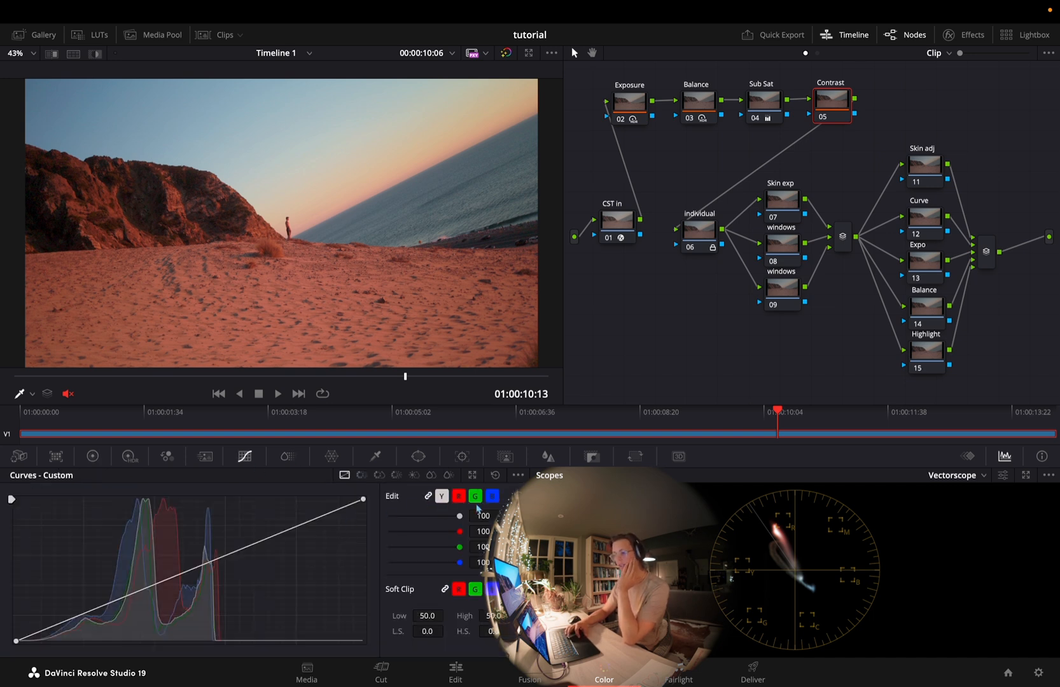
{"action": "left_click", "coordinate": [444, 497]}
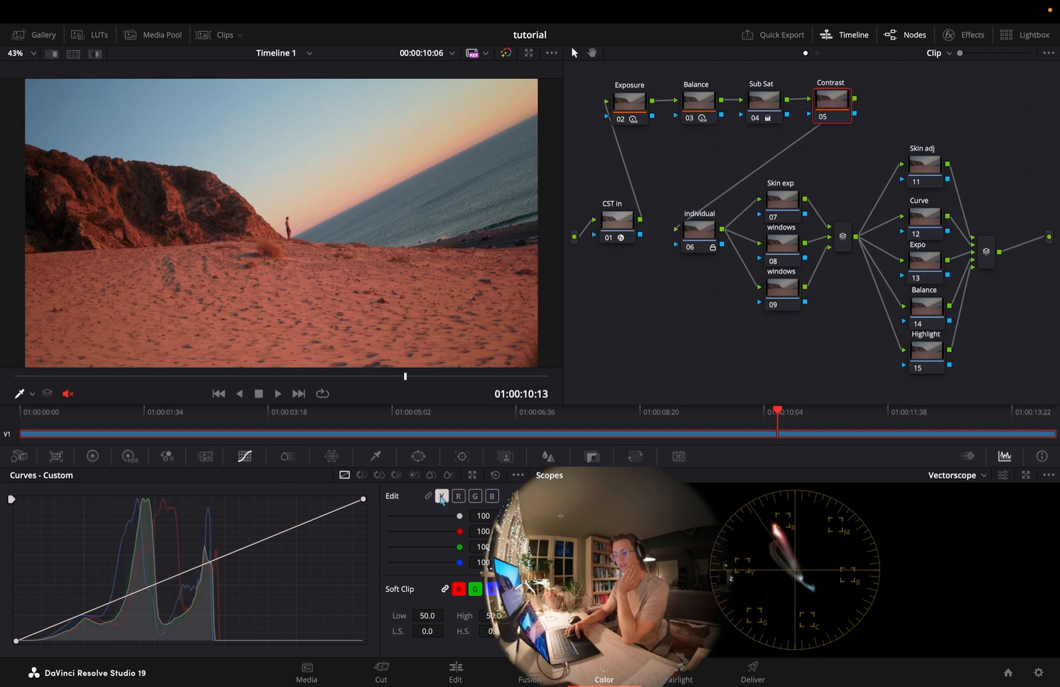
{"action": "left_click", "coordinate": [129, 463]}
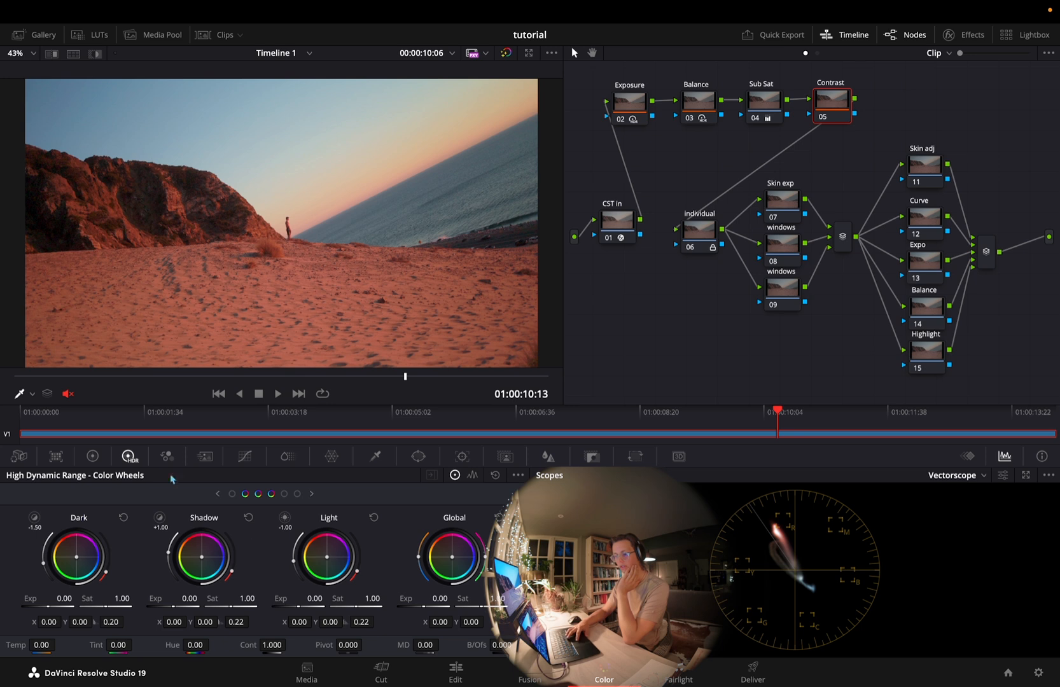
{"action": "left_click", "coordinate": [244, 456]}
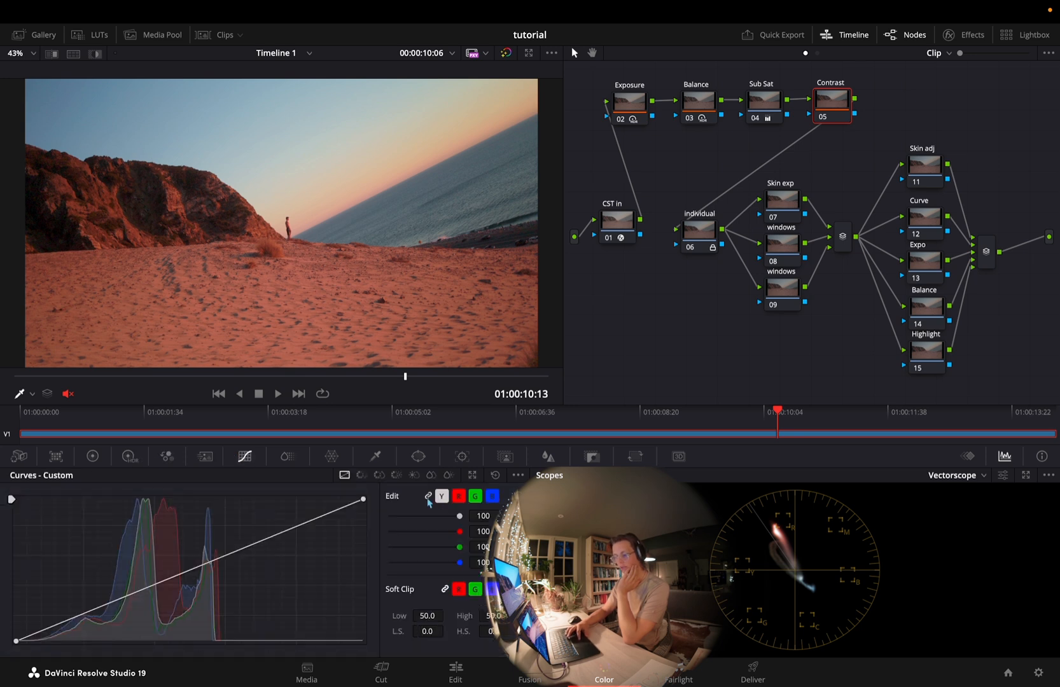
{"action": "left_click", "coordinate": [92, 456]}
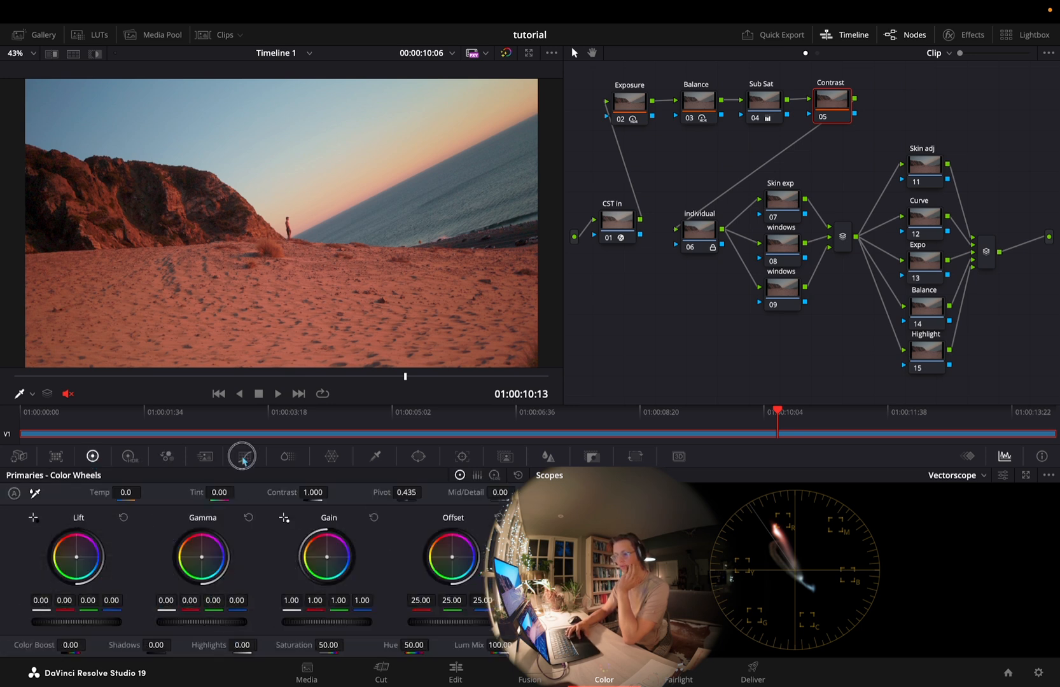
{"action": "left_click", "coordinate": [245, 458]}
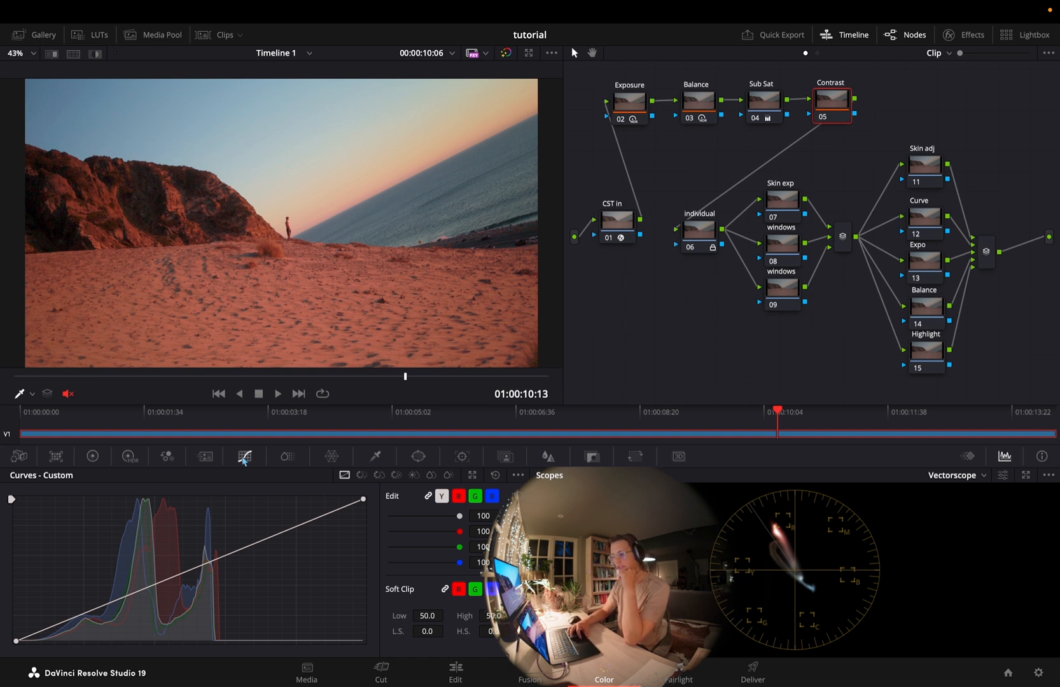
{"action": "left_click", "coordinate": [128, 456]}
Review the individual, Skin exp and windows nodes, and look at the HSL Qualifier for isolating skin
{"action": "left_click", "coordinate": [777, 178]}
{"action": "left_click_drag", "start_coordinate": [822, 178], "coordinate": [774, 338]}
{"action": "left_click", "coordinate": [813, 329]}
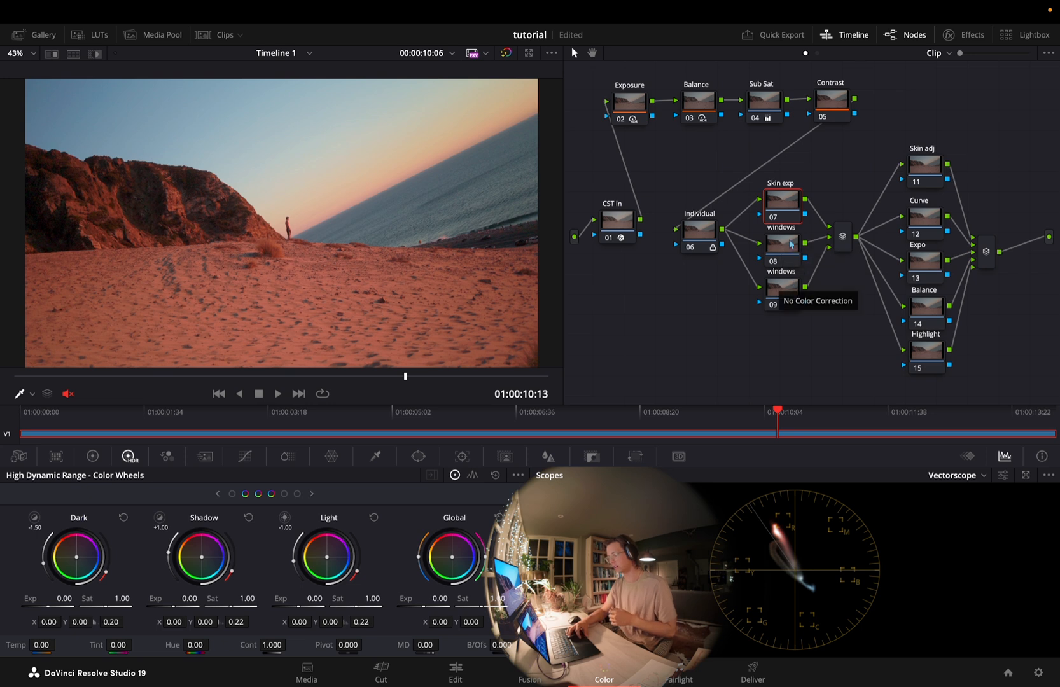
{"action": "left_click", "coordinate": [695, 237]}
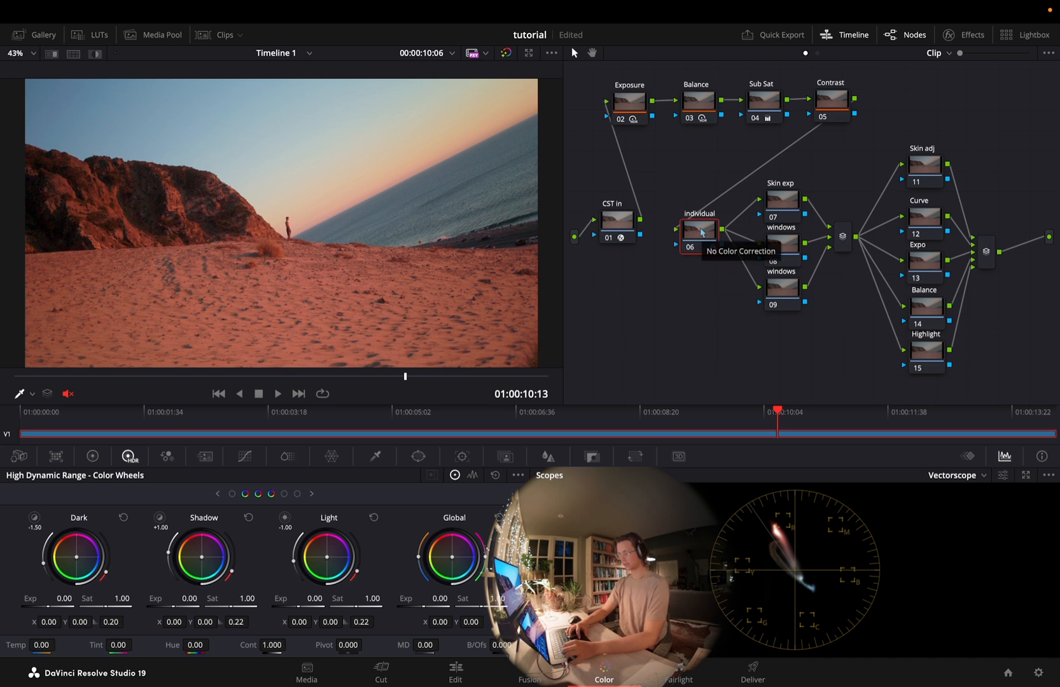
{"action": "left_click", "coordinate": [782, 203]}
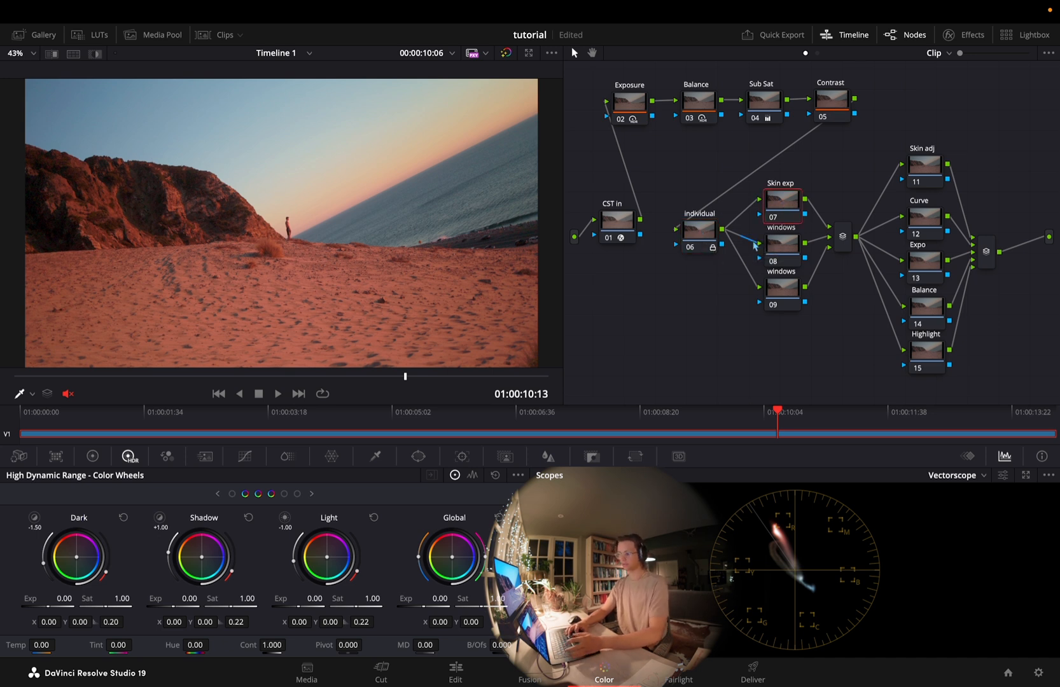
{"action": "left_click", "coordinate": [376, 457]}
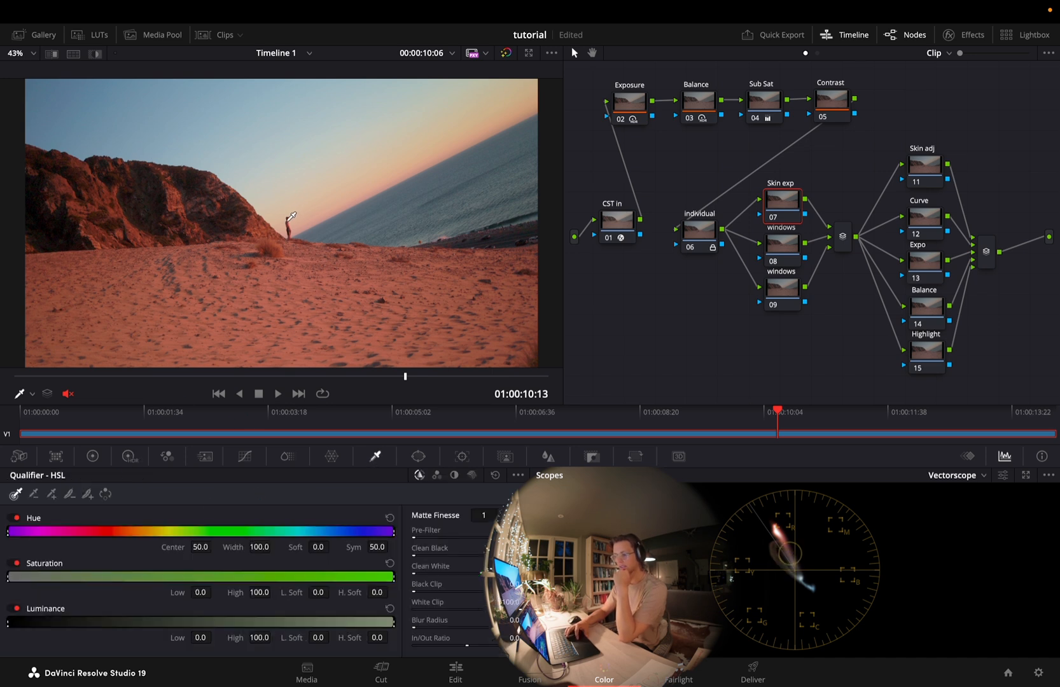
{"action": "left_click", "coordinate": [784, 247]}
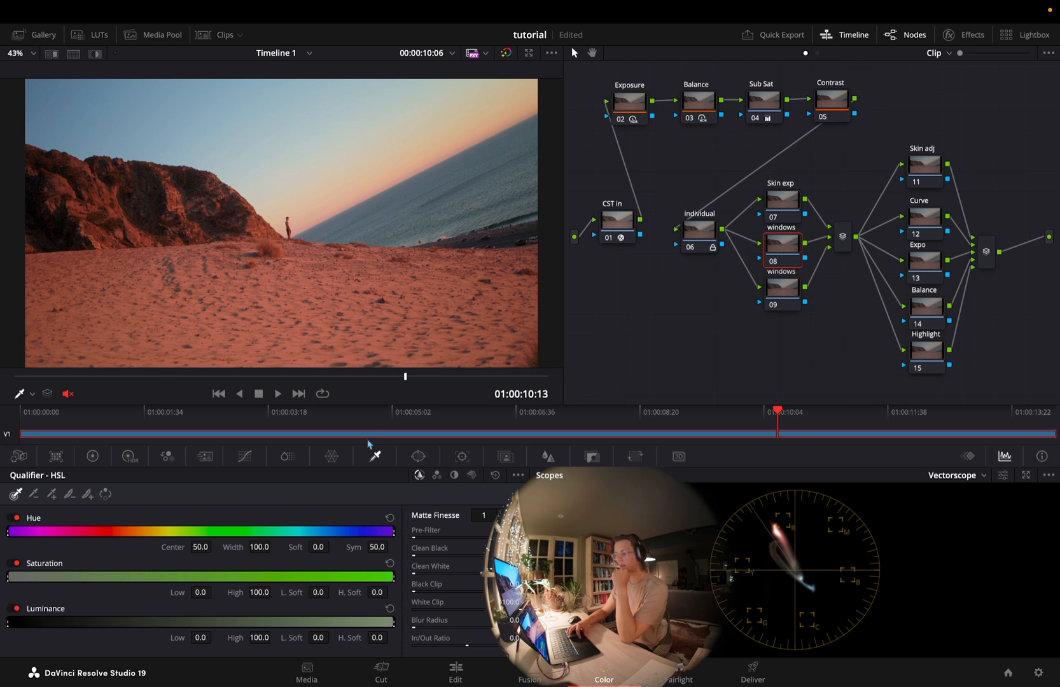
Add a circle window to windows node 09 as a wide ellipse around the figure, size about 29.6 and softness about 23.5
{"action": "left_click", "coordinate": [789, 299]}
{"action": "left_click_drag", "start_coordinate": [789, 297], "coordinate": [755, 296]}
{"action": "left_click", "coordinate": [420, 456]}
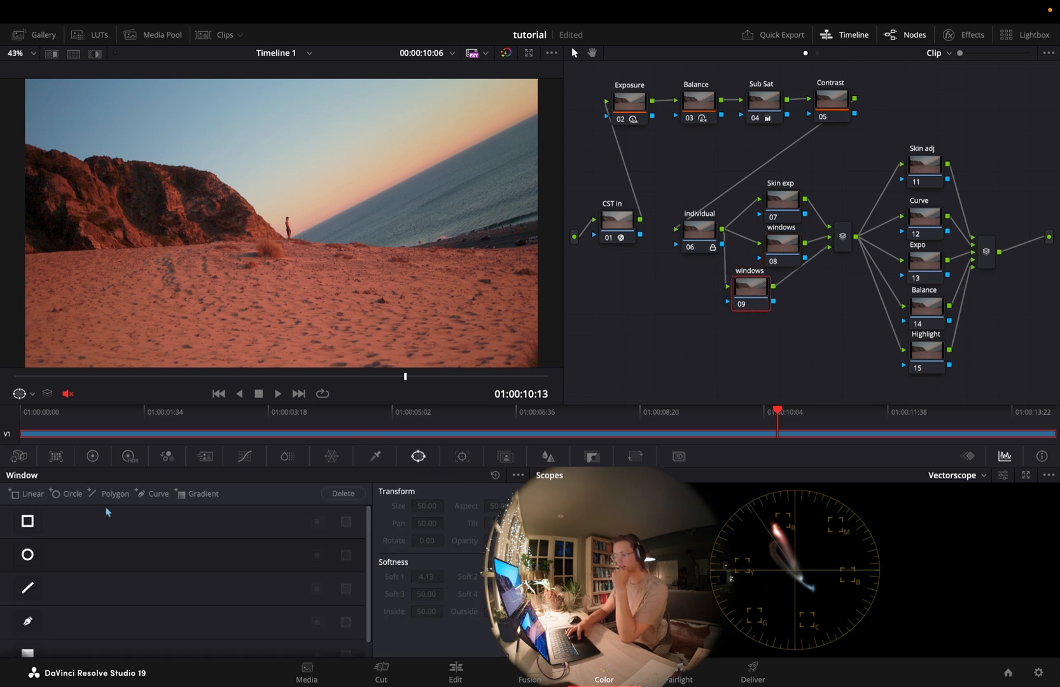
{"action": "left_click", "coordinate": [55, 494]}
{"action": "left_click_drag", "start_coordinate": [364, 225], "coordinate": [443, 224]}
{"action": "mouse_move", "coordinate": [284, 149]}
{"action": "left_mouse_down"}
{"action": "mouse_move", "coordinate": [283, 177]}
{"action": "mouse_move", "coordinate": [283, 151]}
{"action": "left_mouse_up"}
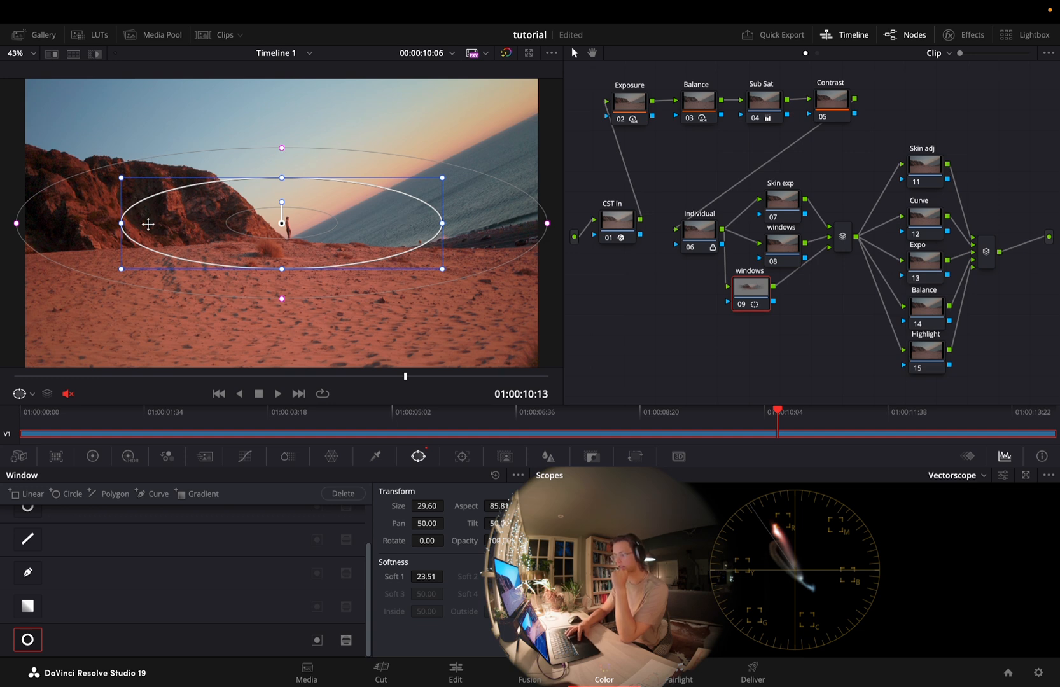
{"action": "left_click_drag", "start_coordinate": [280, 228], "coordinate": [282, 233]}
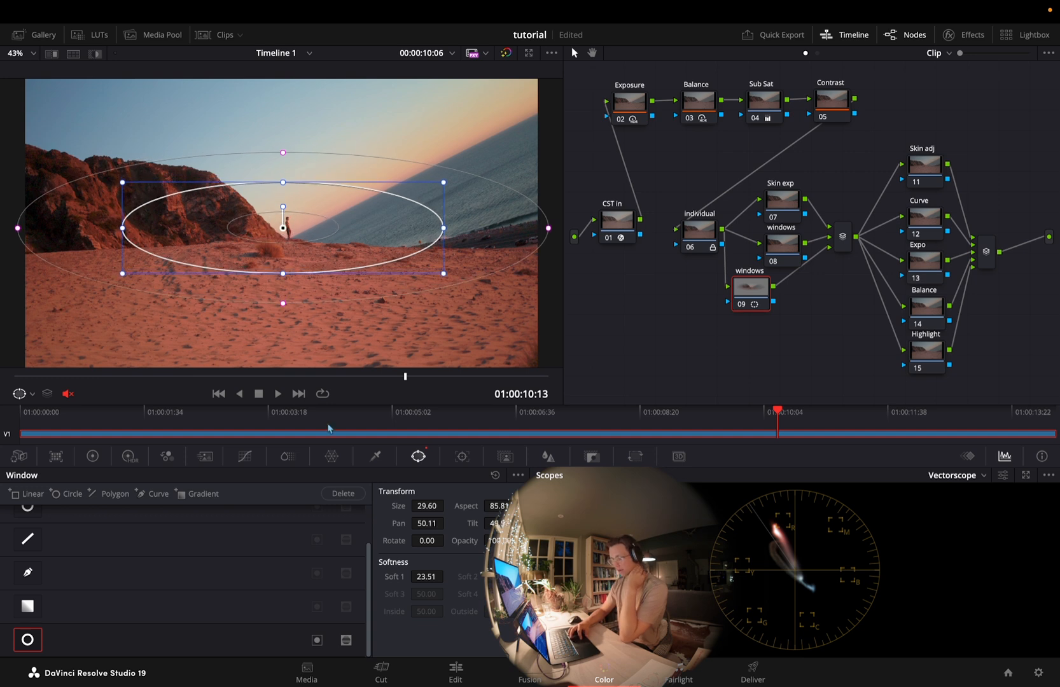
Set node 09's HDR global exposure to 0.03, midtone detail 21, contrast 1.010, hue 0.90, tint 0.60 and temperature 32
{"action": "left_click", "coordinate": [130, 457]}
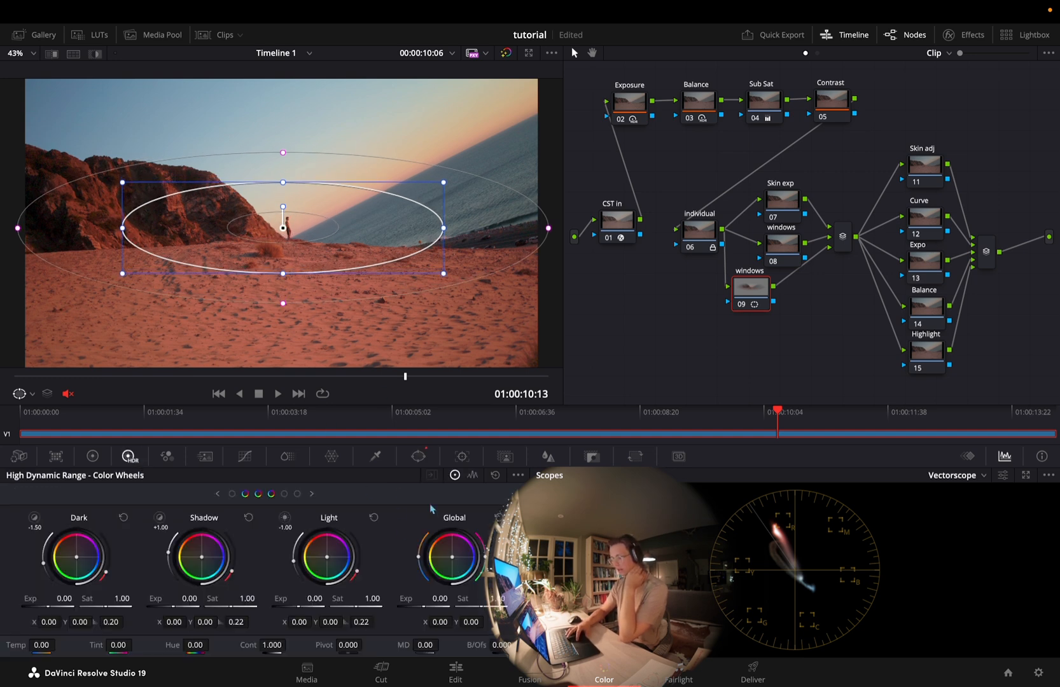
{"action": "left_click_drag", "start_coordinate": [426, 606], "coordinate": [433, 645]}
{"action": "left_click_drag", "start_coordinate": [273, 646], "coordinate": [274, 647]}
{"action": "left_click_drag", "start_coordinate": [179, 643], "coordinate": [186, 644]}
{"action": "left_click_drag", "start_coordinate": [121, 645], "coordinate": [126, 647]}
{"action": "left_click_drag", "start_coordinate": [50, 645], "coordinate": [61, 644]}
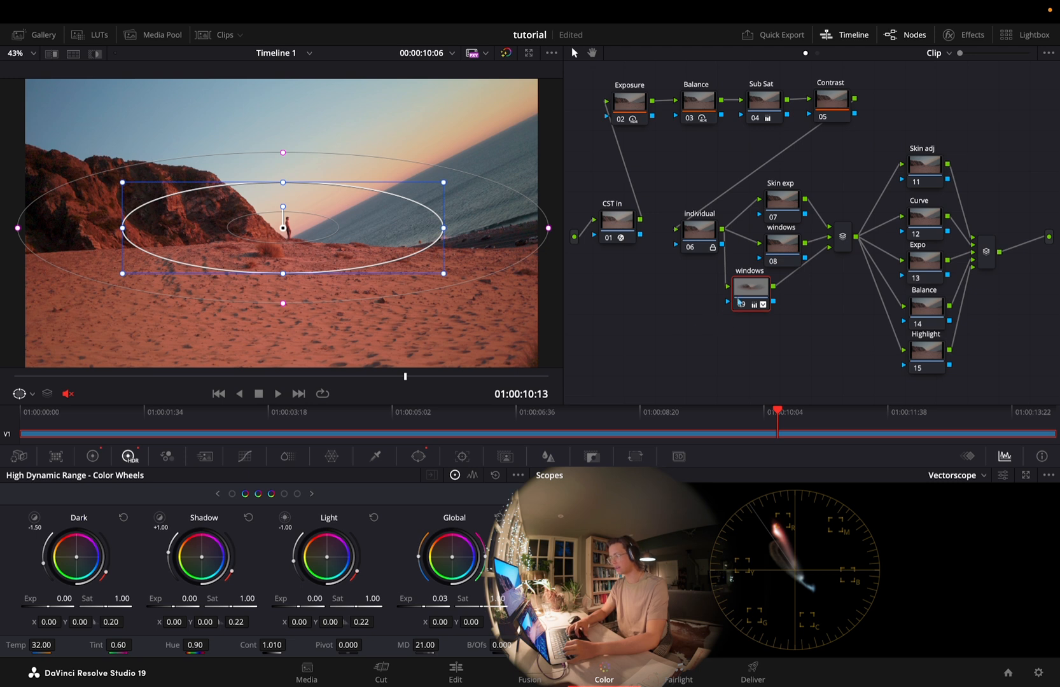
Add a serial node after windows node 09 that receives its key, and invert the new node's key input
{"action": "key", "text": "alt+s"}
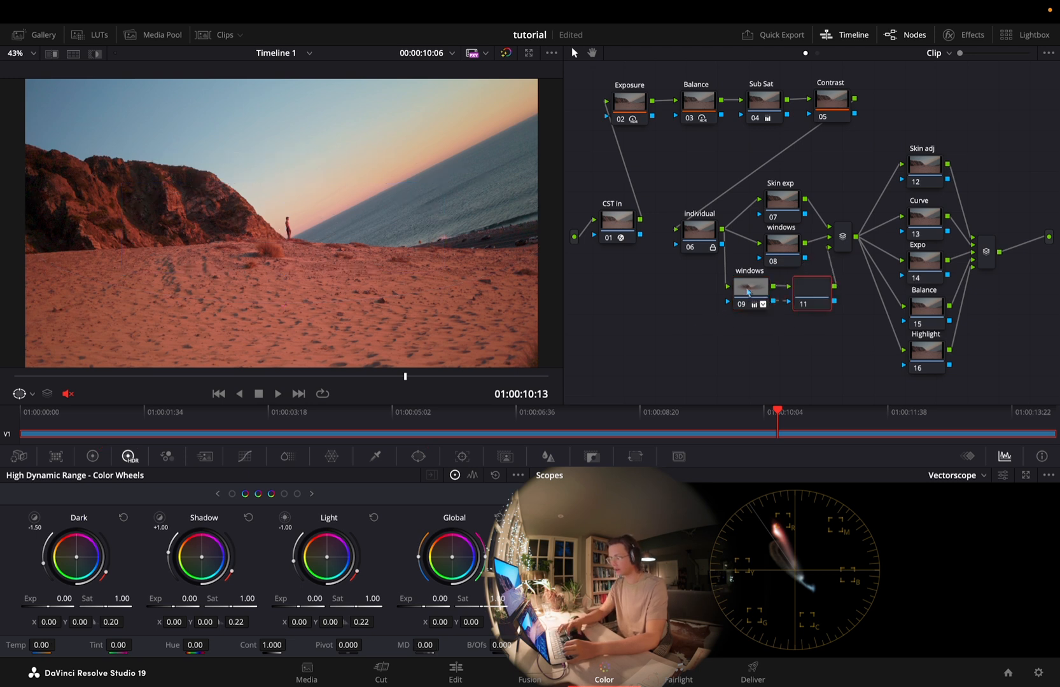
{"action": "key", "text": "Delete"}
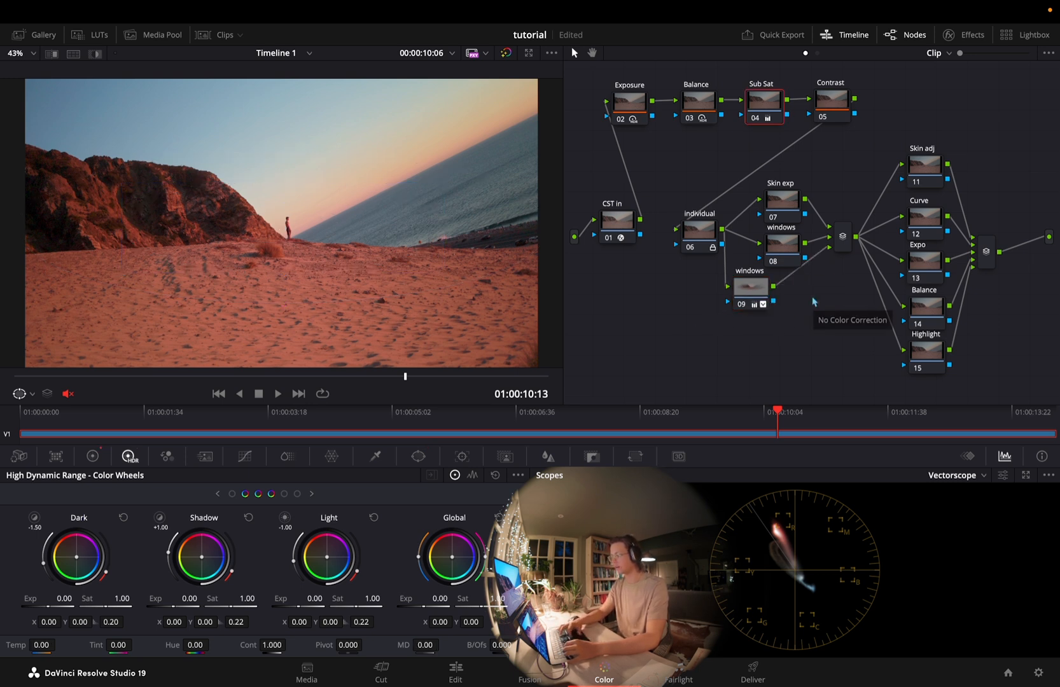
{"action": "left_click", "coordinate": [751, 296]}
{"action": "key", "text": "alt+s"}
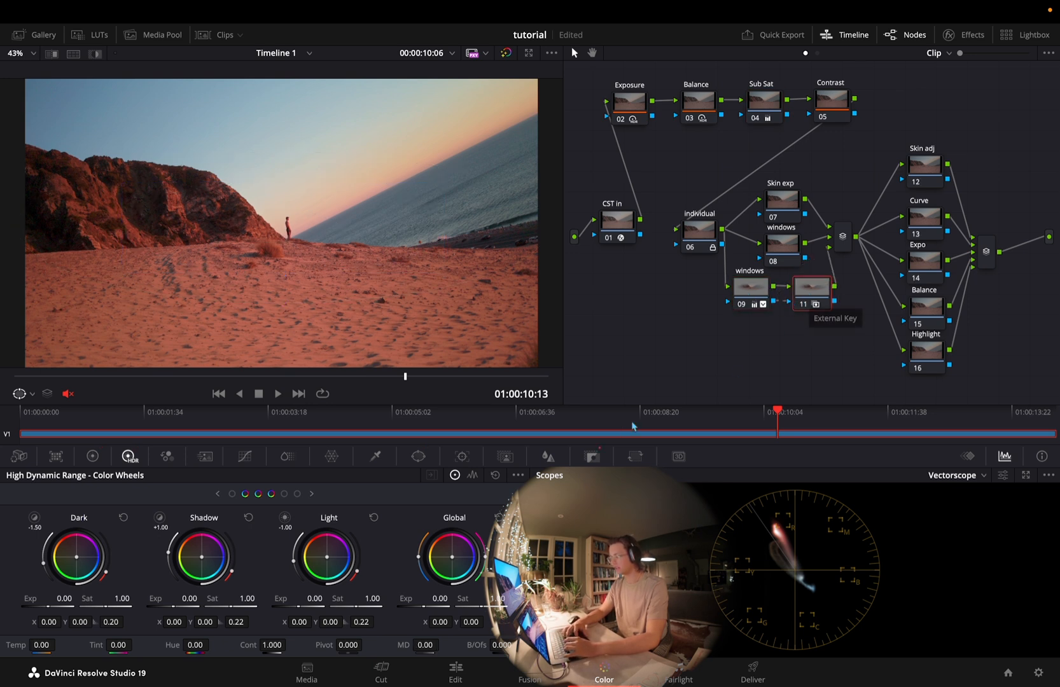
{"action": "left_click", "coordinate": [592, 456]}
{"action": "left_click", "coordinate": [490, 491]}
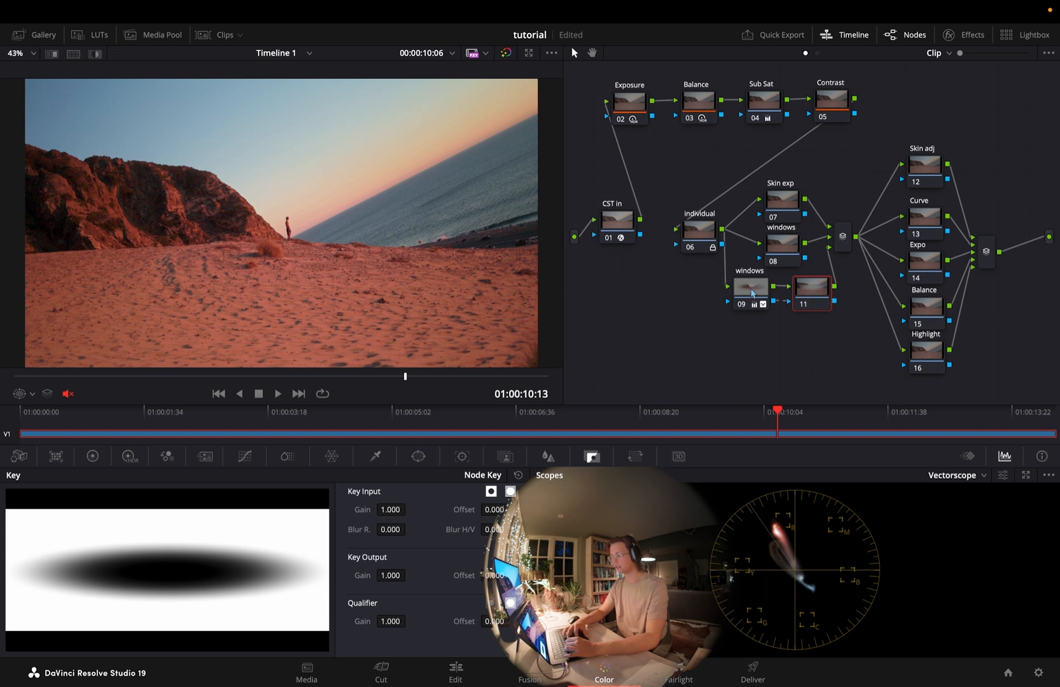
Set node 11's HDR global exposure to -0.11, midtone detail -32, contrast 0.980, hue -1.10, tint -0.52 and temperature -22.40
{"action": "left_click", "coordinate": [129, 456]}
{"action": "left_click_drag", "start_coordinate": [418, 603], "coordinate": [464, 607]}
{"action": "mouse_move", "coordinate": [424, 643]}
{"action": "left_mouse_down"}
{"action": "mouse_move", "coordinate": [372, 657]}
{"action": "mouse_move", "coordinate": [431, 652]}
{"action": "mouse_move", "coordinate": [338, 665]}
{"action": "mouse_move", "coordinate": [417, 664]}
{"action": "left_mouse_up"}
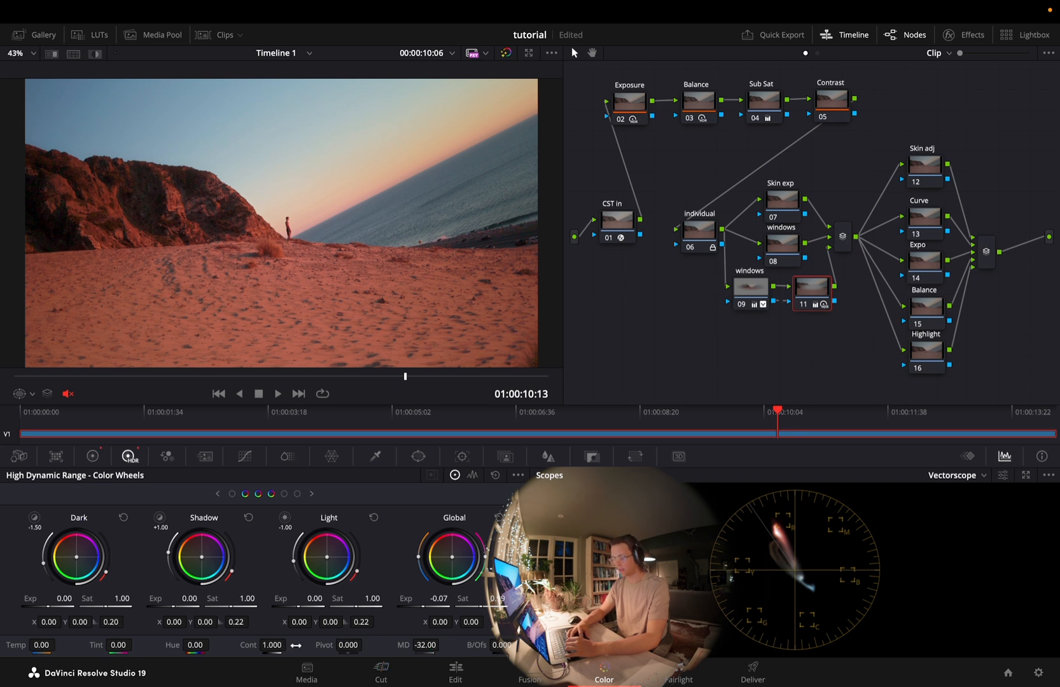
{"action": "left_click_drag", "start_coordinate": [261, 644], "coordinate": [280, 644]}
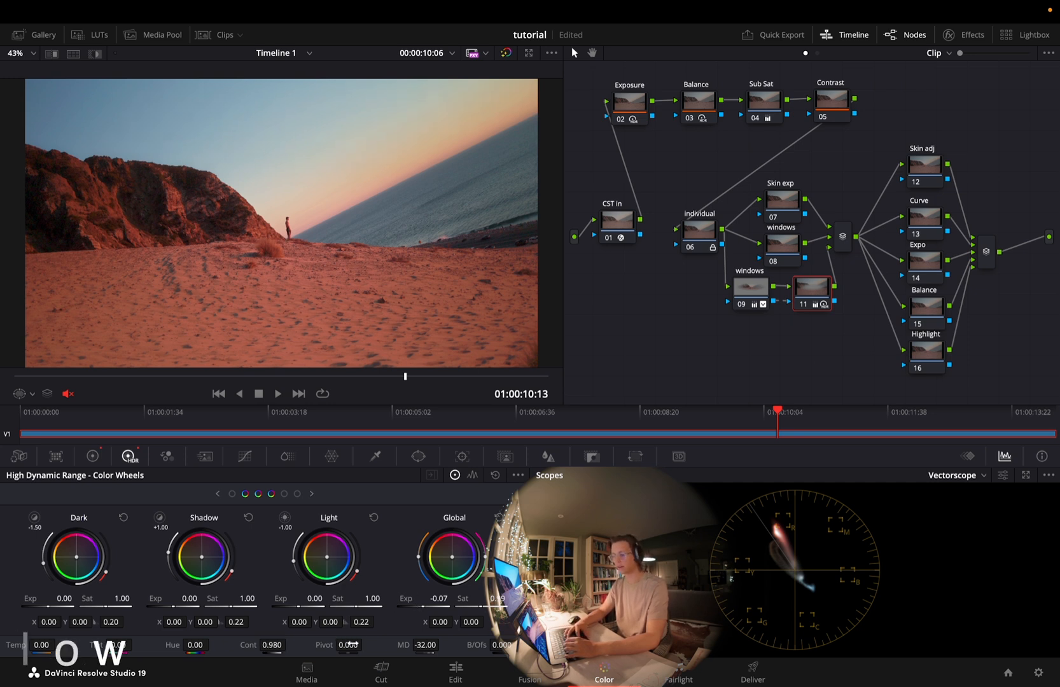
{"action": "left_click_drag", "start_coordinate": [426, 604], "coordinate": [421, 605]}
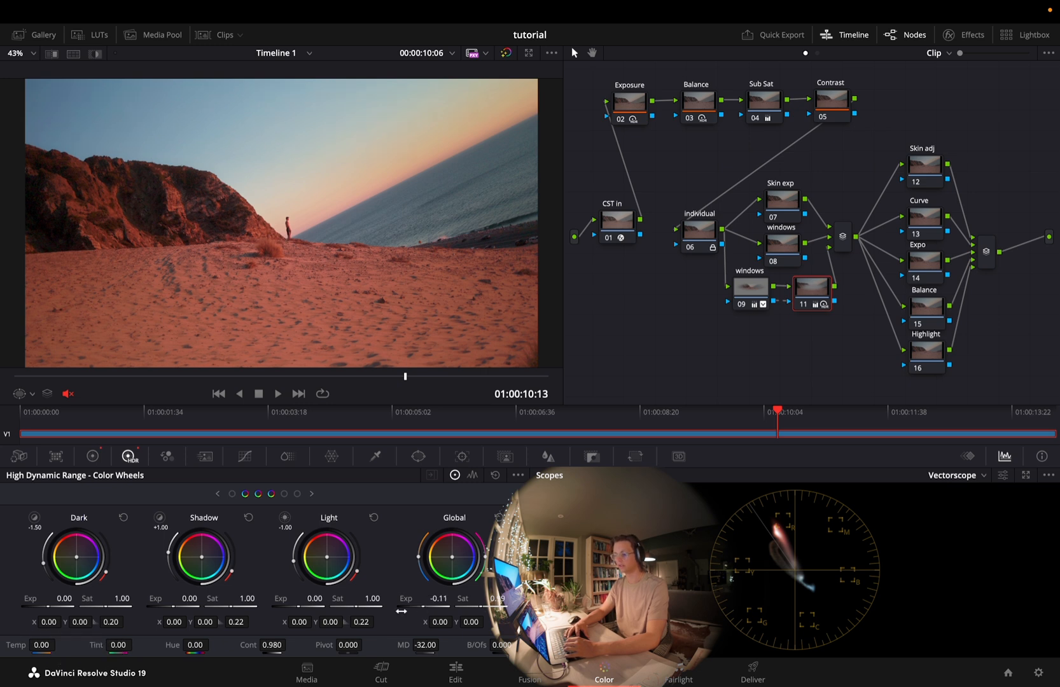
{"action": "left_click_drag", "start_coordinate": [193, 645], "coordinate": [192, 645]}
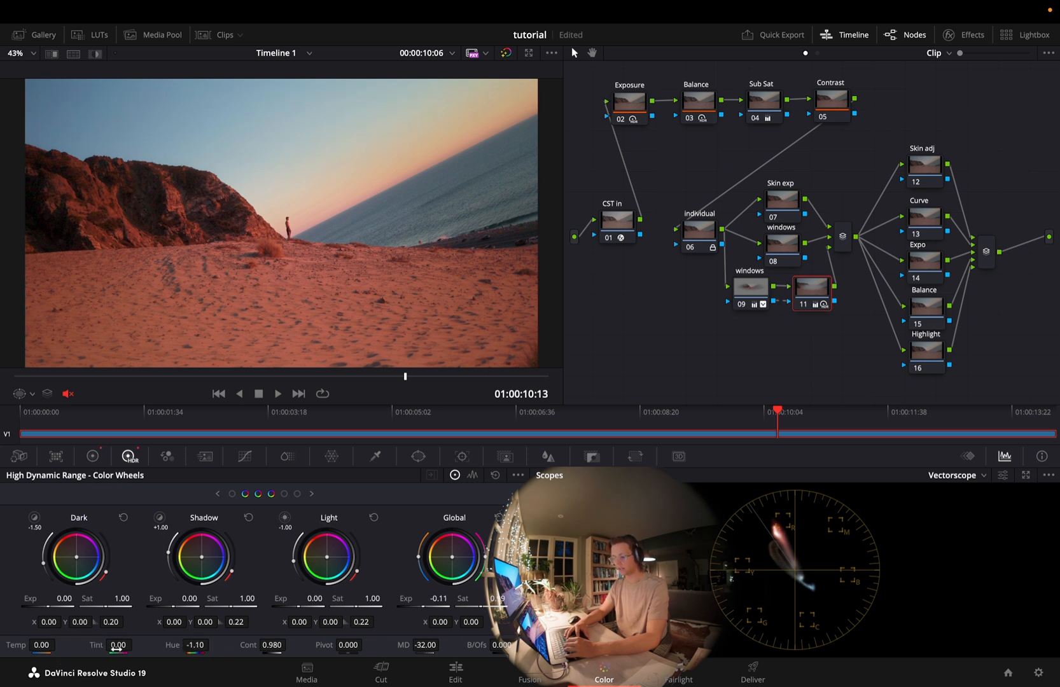
{"action": "left_click_drag", "start_coordinate": [120, 645], "coordinate": [117, 647]}
{"action": "left_click_drag", "start_coordinate": [34, 645], "coordinate": [31, 645]}
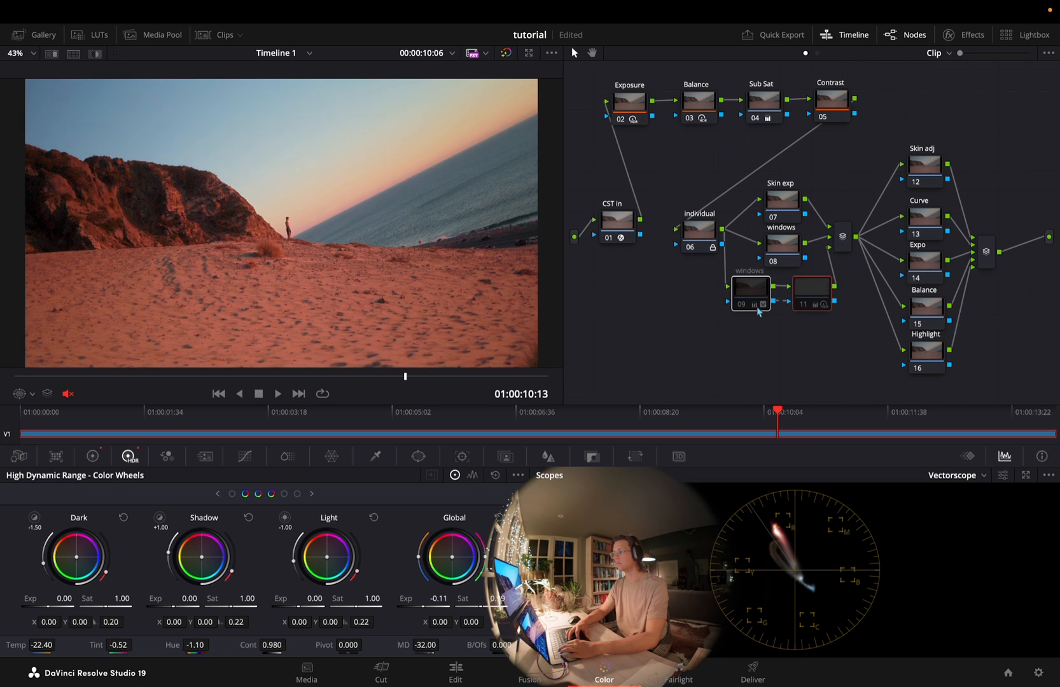
Compare the image with windows node 09 and its inverted-key node 11 switched off and on
{"action": "left_click", "coordinate": [761, 304]}
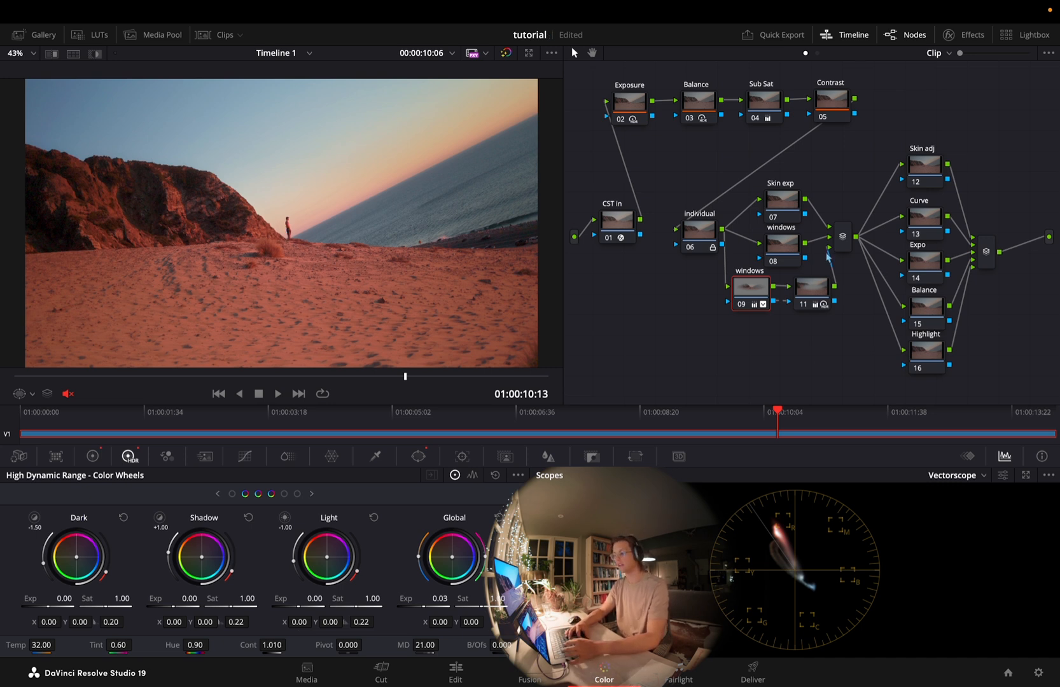
{"action": "left_click_drag", "start_coordinate": [804, 318], "coordinate": [741, 285]}
{"action": "key", "text": "super+d"}
{"action": "key", "text": "super+d"}
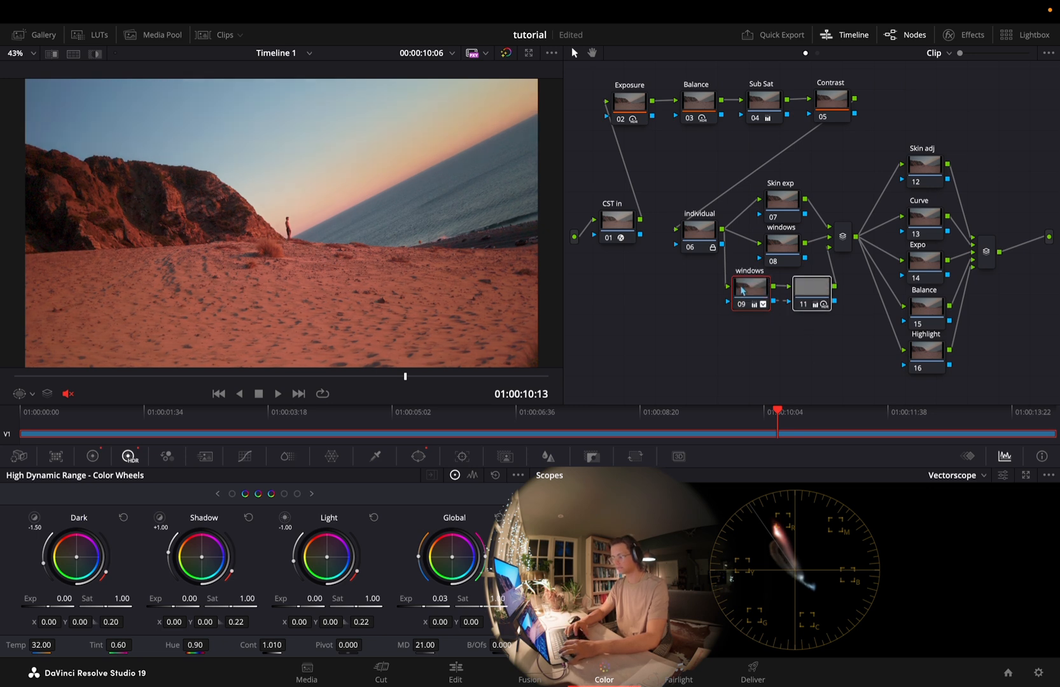
{"action": "left_click", "coordinate": [775, 259]}
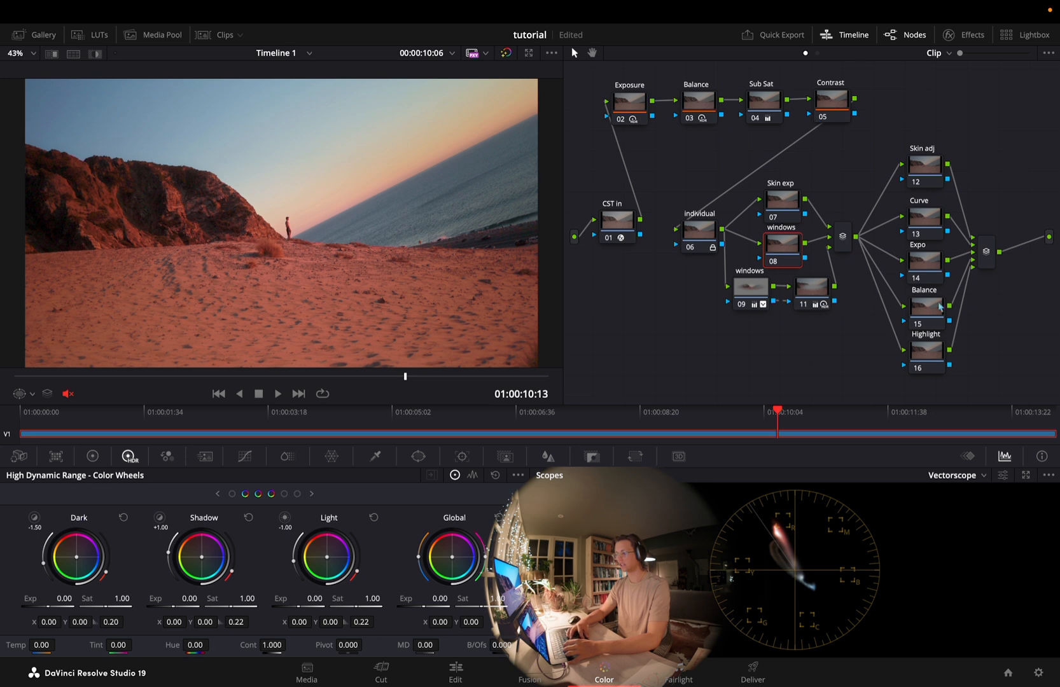
Select the Exposure, Balance, Sub Sat and Contrast nodes as a group, and switch the scope to Waveform
{"action": "left_click", "coordinate": [624, 100]}
{"action": "left_click_drag", "start_coordinate": [588, 84], "coordinate": [938, 126]}
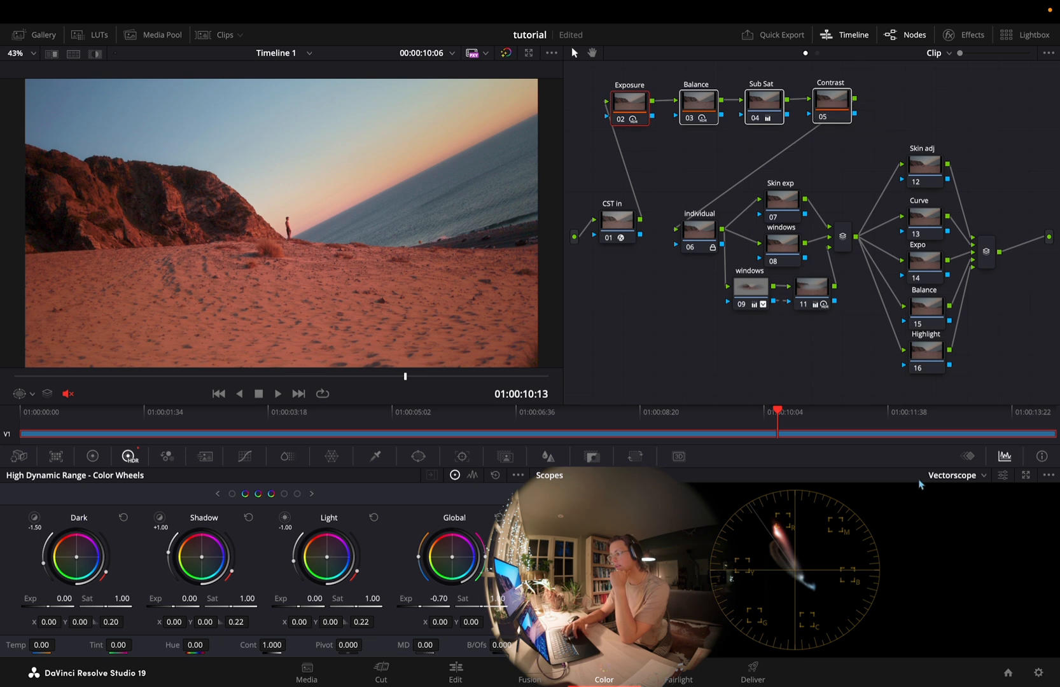
{"action": "left_click", "coordinate": [939, 482]}
{"action": "left_click", "coordinate": [949, 504]}
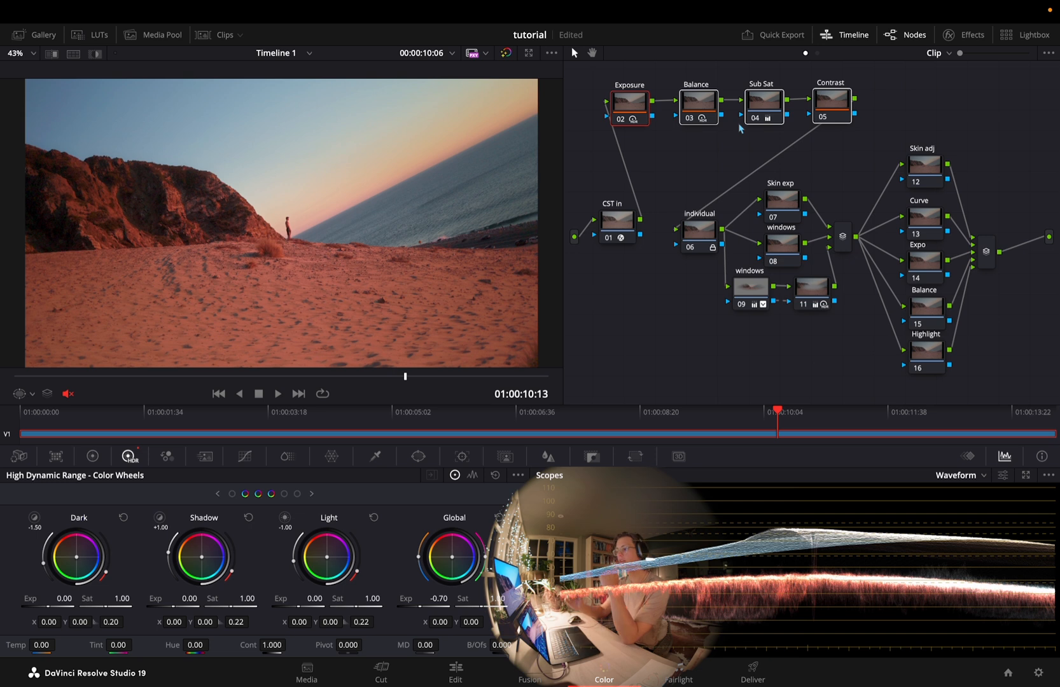
{"action": "left_click", "coordinate": [710, 142]}
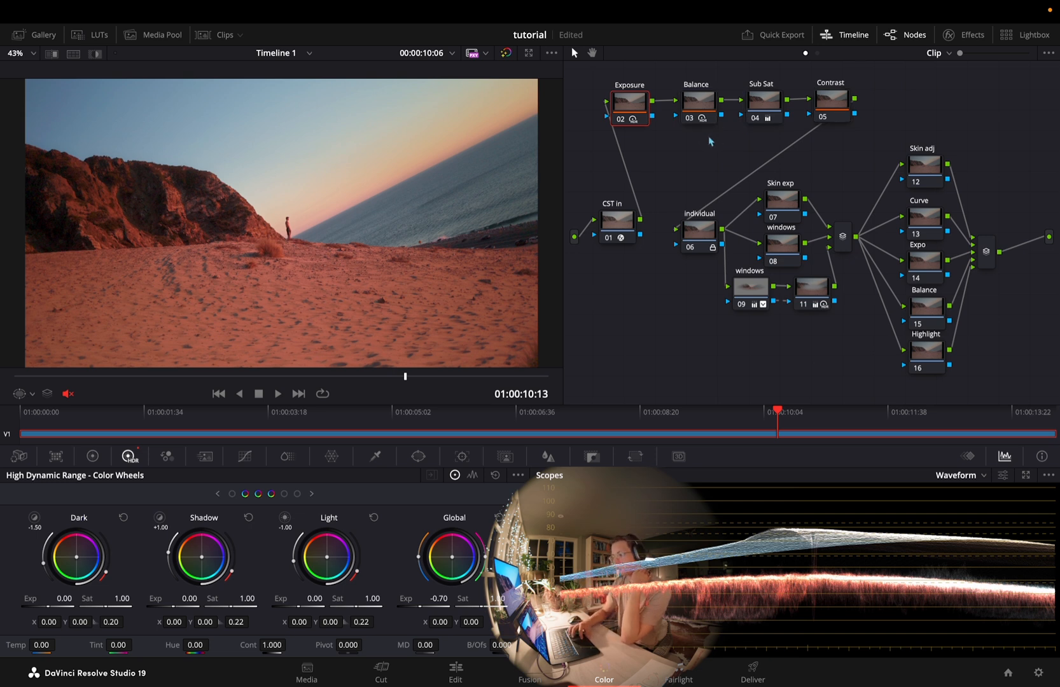
Review the parallel group of individual adjustment nodes, and display the ellipse window on node 09
{"action": "left_click_drag", "start_coordinate": [854, 187], "coordinate": [678, 350]}
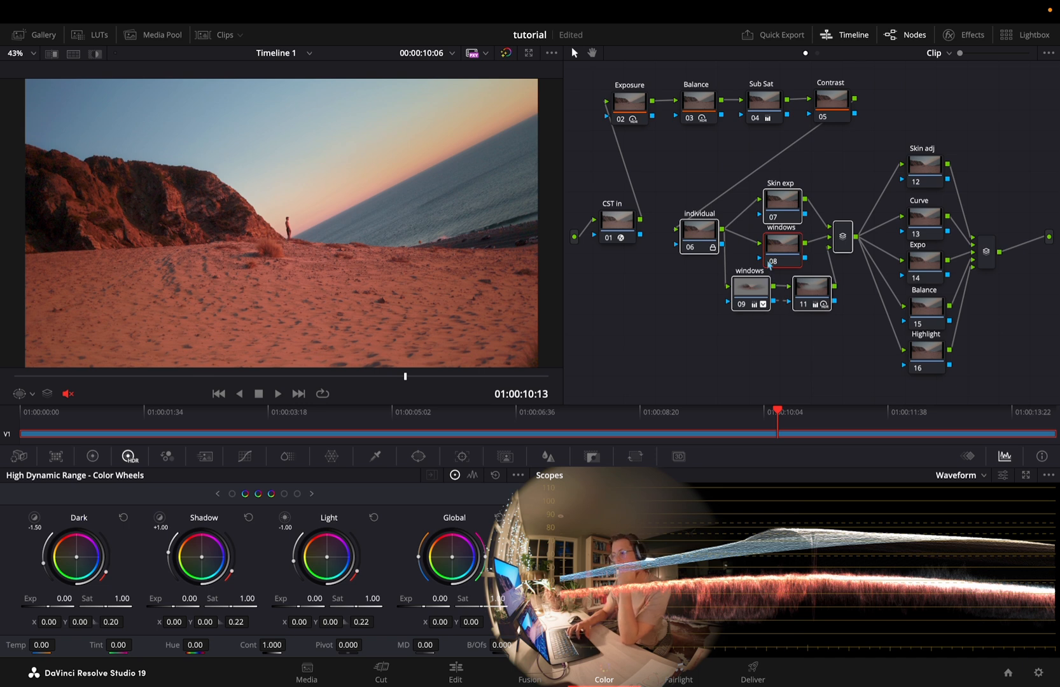
{"action": "left_click", "coordinate": [798, 198]}
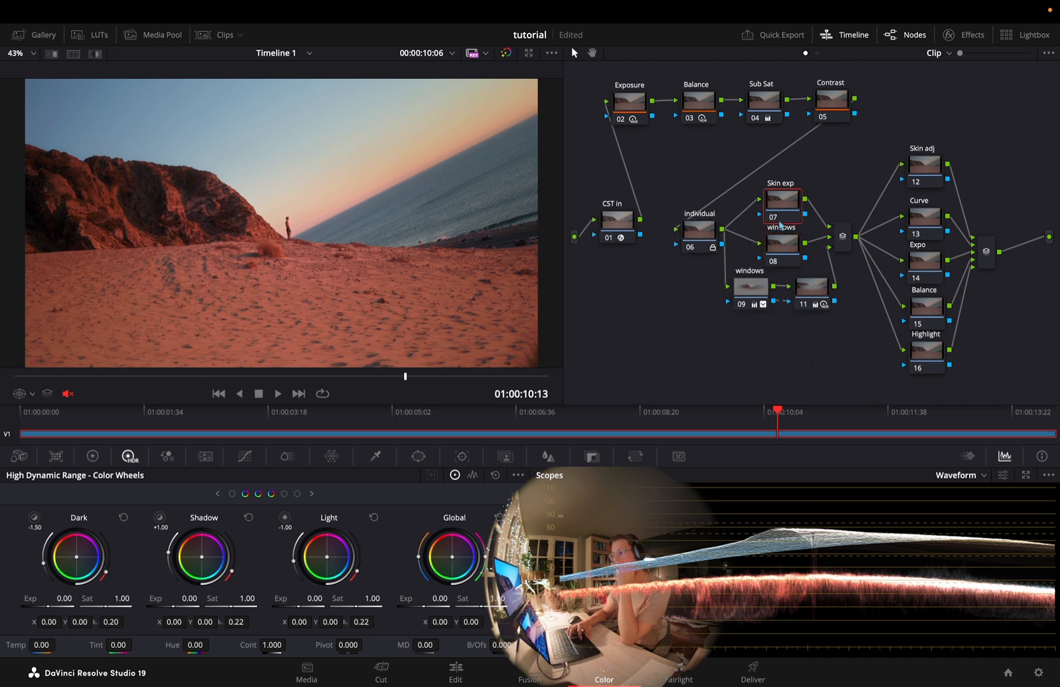
{"action": "left_click", "coordinate": [749, 297]}
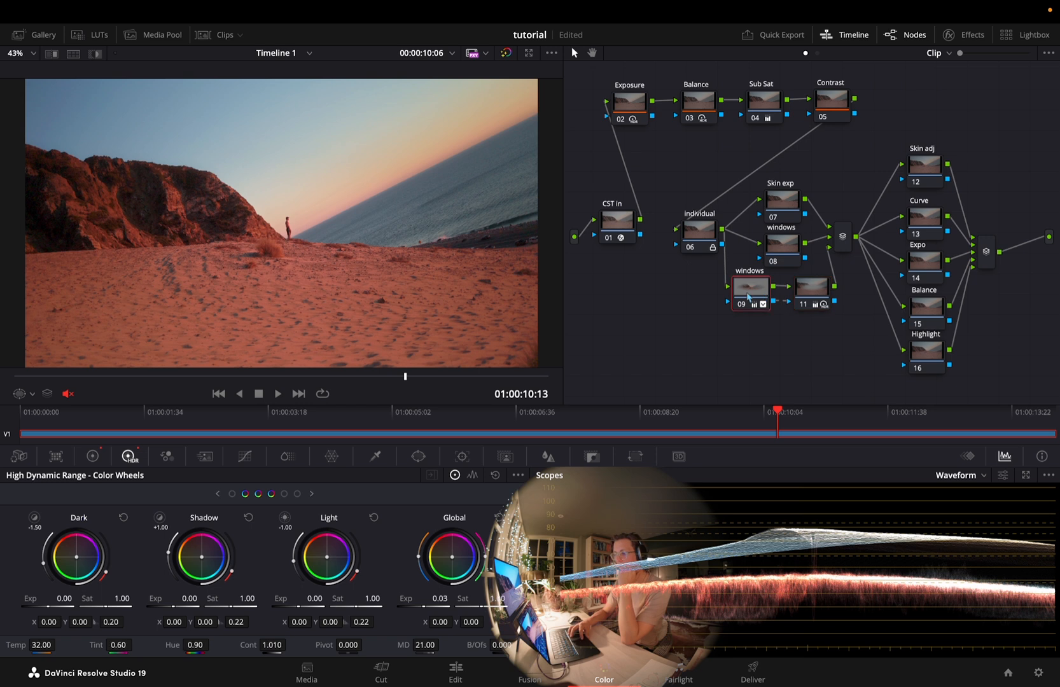
{"action": "left_click", "coordinate": [418, 456]}
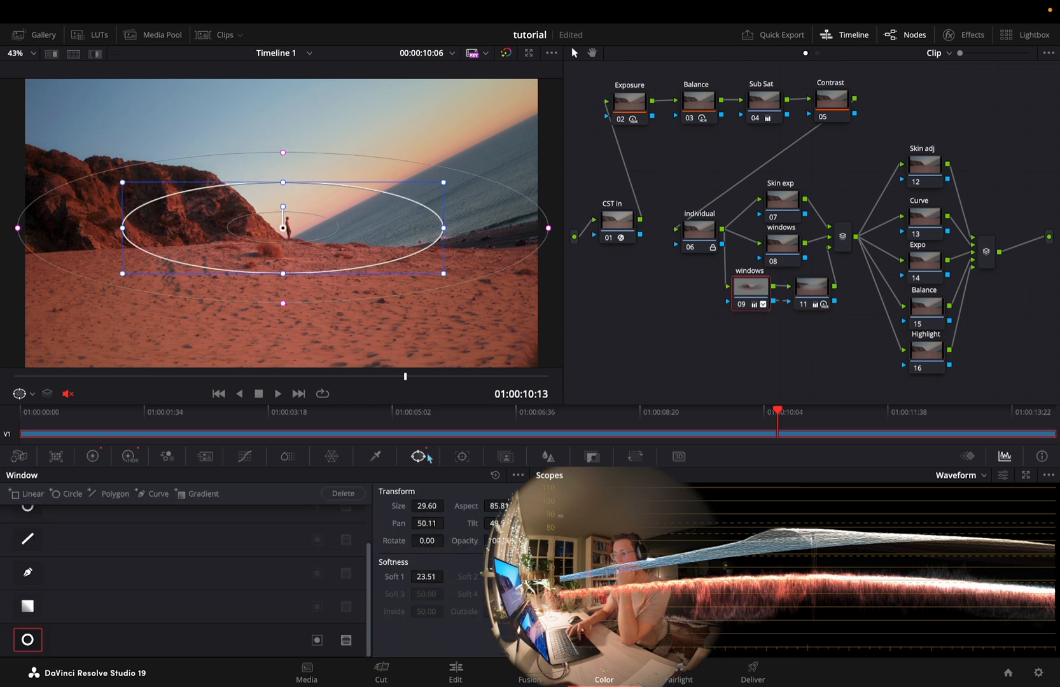
Move node 09's ellipse window onto the standing figure at pan 50.68, and select the Skin adj node
{"action": "mouse_move", "coordinate": [284, 218]}
{"action": "left_mouse_down"}
{"action": "mouse_move", "coordinate": [302, 237]}
{"action": "mouse_move", "coordinate": [280, 222]}
{"action": "mouse_move", "coordinate": [286, 229]}
{"action": "left_mouse_up"}
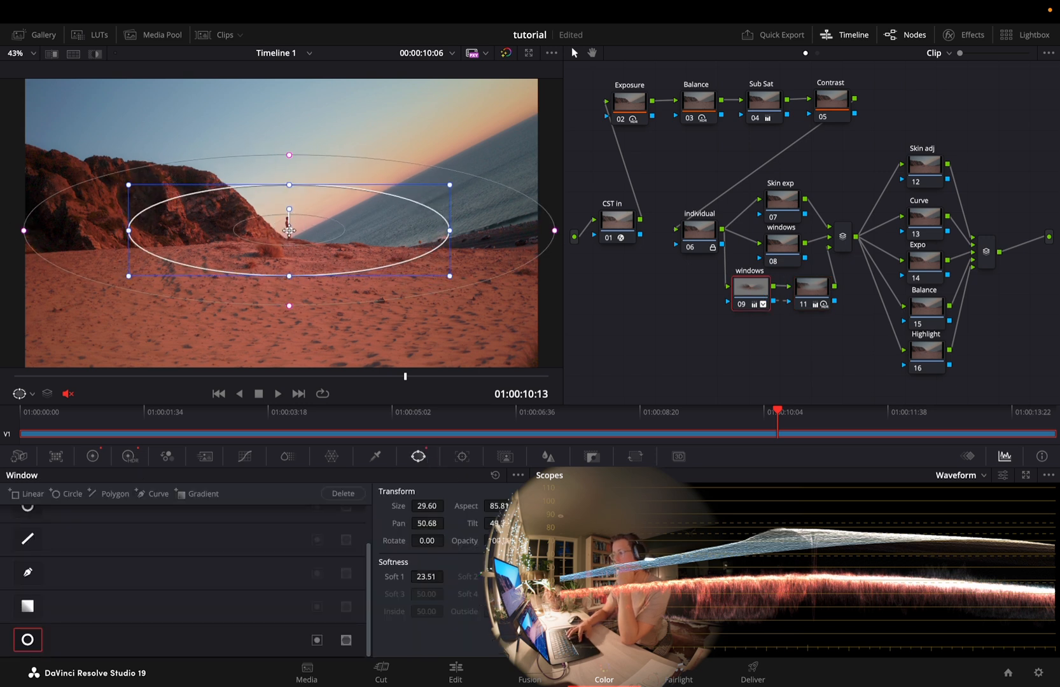
{"action": "left_click", "coordinate": [924, 167]}
{"action": "left_click_drag", "start_coordinate": [926, 128], "coordinate": [941, 393]}
{"action": "left_click_drag", "start_coordinate": [1014, 374], "coordinate": [987, 346]}
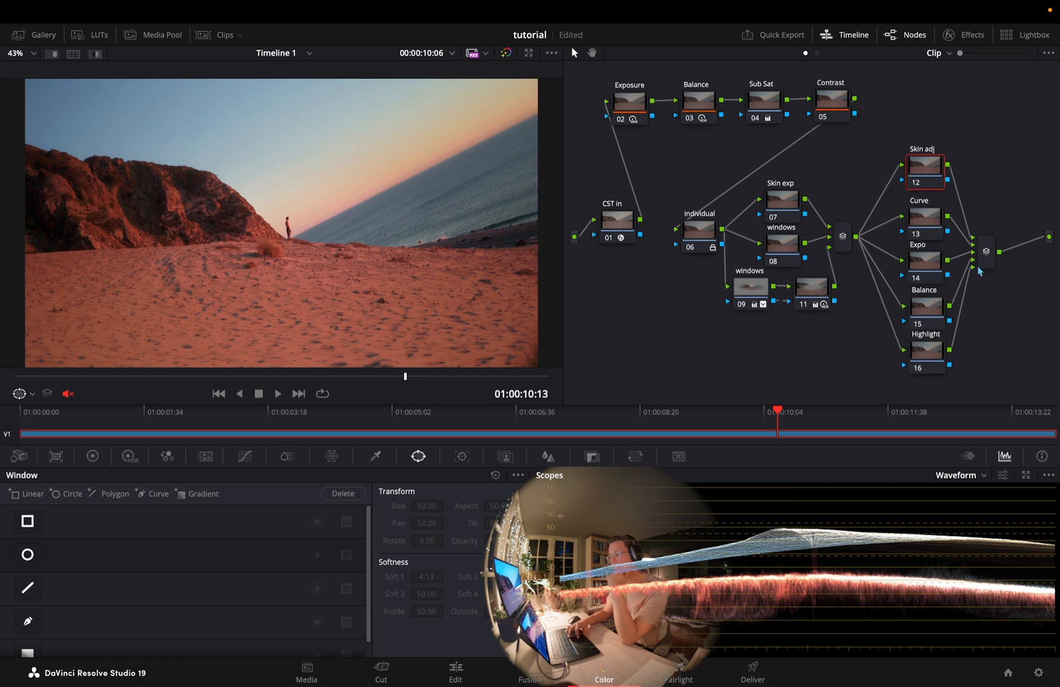
Look over the Curve and Skin adj nodes, and display the HDR color wheels for Skin adj
{"action": "left_click", "coordinate": [929, 201]}
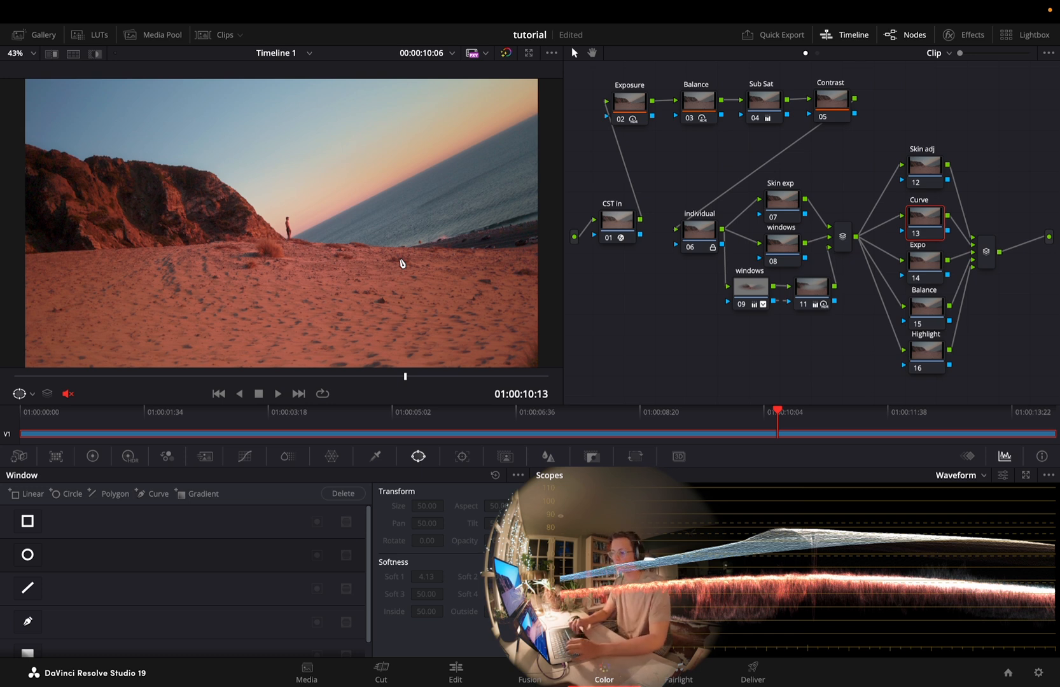
{"action": "right_click", "coordinate": [402, 263]}
{"action": "left_click", "coordinate": [452, 270]}
{"action": "left_click", "coordinate": [935, 163]}
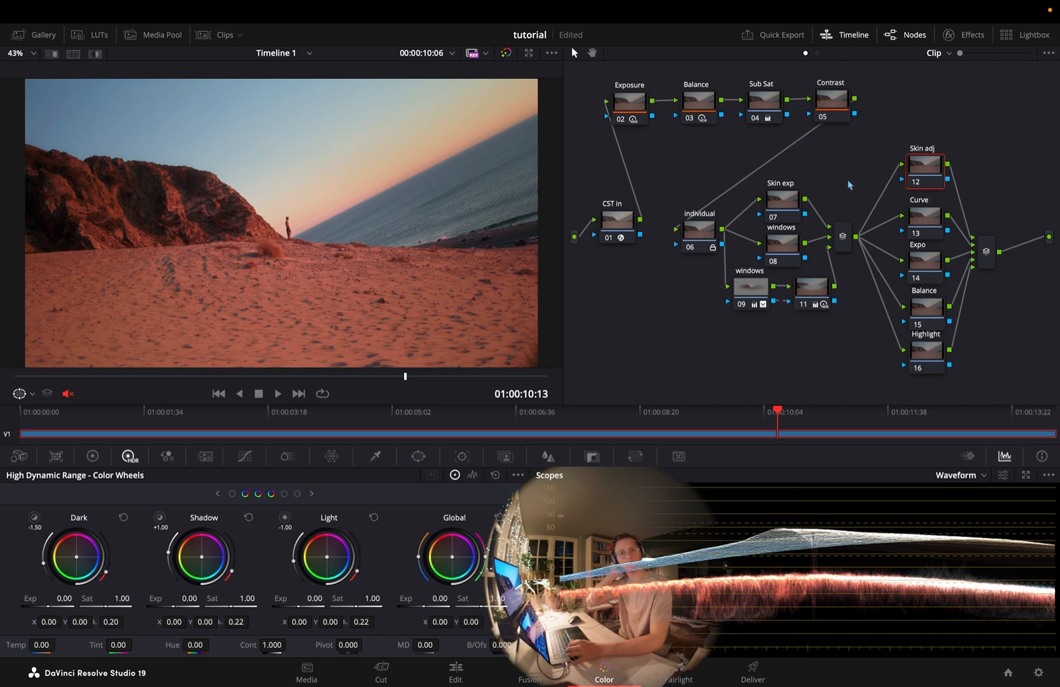
Examine the hue-based curve types and the Lum Vs Sat curve on the Curve node
{"action": "left_click", "coordinate": [927, 220]}
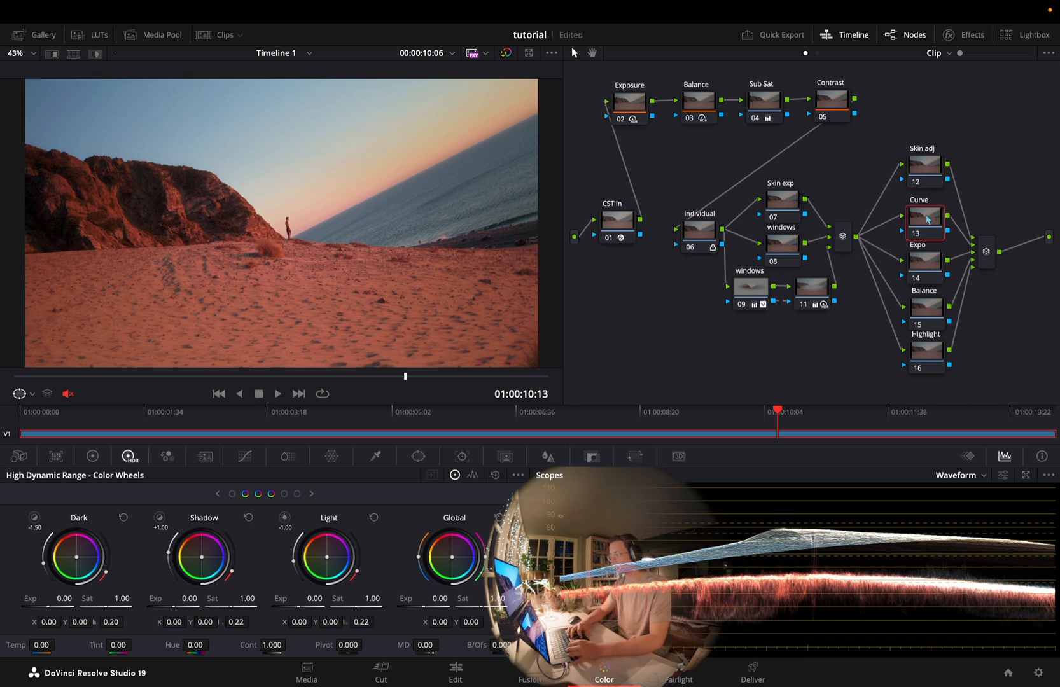
{"action": "left_click", "coordinate": [244, 456]}
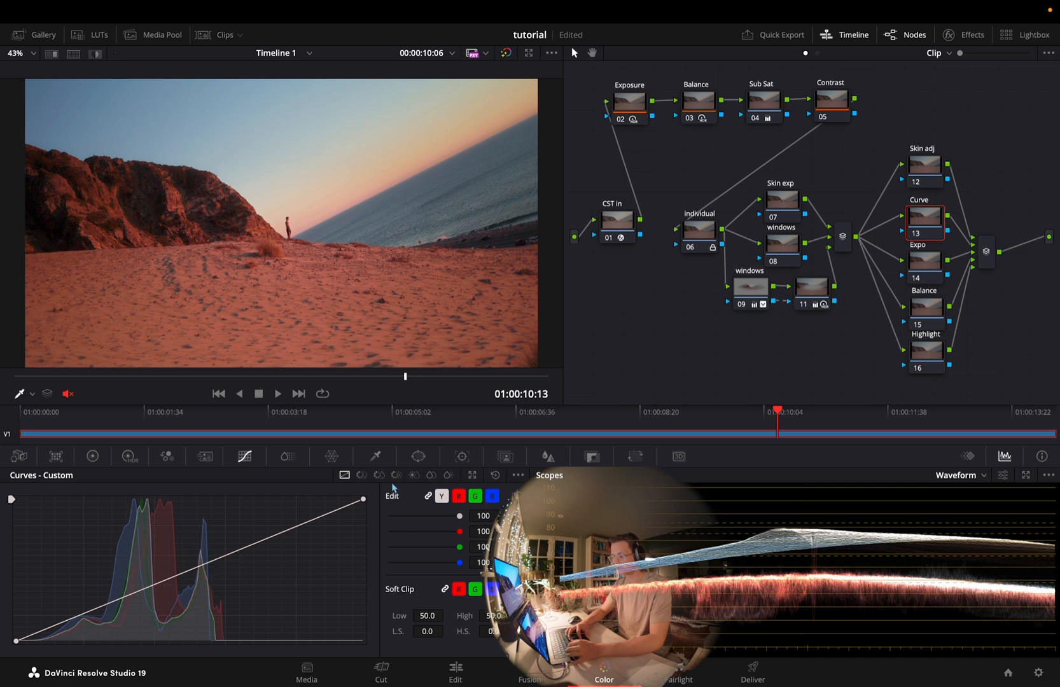
{"action": "left_click", "coordinate": [361, 475]}
{"action": "left_click", "coordinate": [379, 475]}
{"action": "left_click", "coordinate": [396, 474]}
{"action": "left_click", "coordinate": [414, 475]}
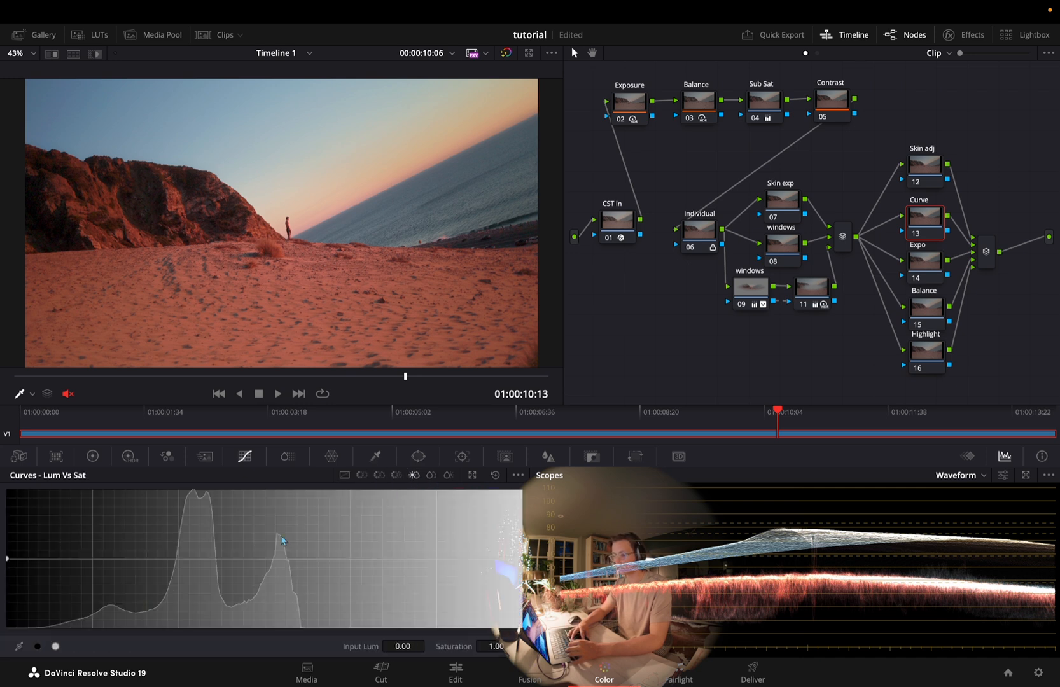
Try desaturating the darkest tones with the Lum Vs Sat curve, reset it, and view the Sat Vs Sat and Sat Vs Lum curves
{"action": "left_click", "coordinate": [142, 558]}
{"action": "left_click_drag", "start_coordinate": [5, 559], "coordinate": [107, 649]}
{"action": "left_click", "coordinate": [143, 558]}
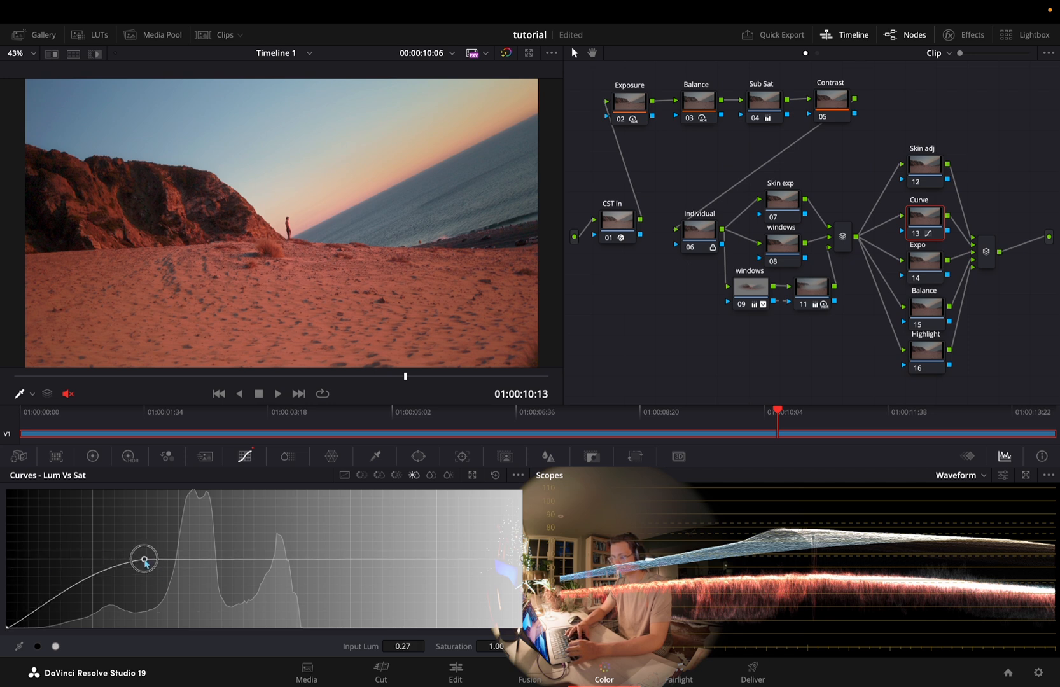
{"action": "left_click", "coordinate": [495, 475]}
{"action": "left_click", "coordinate": [431, 475]}
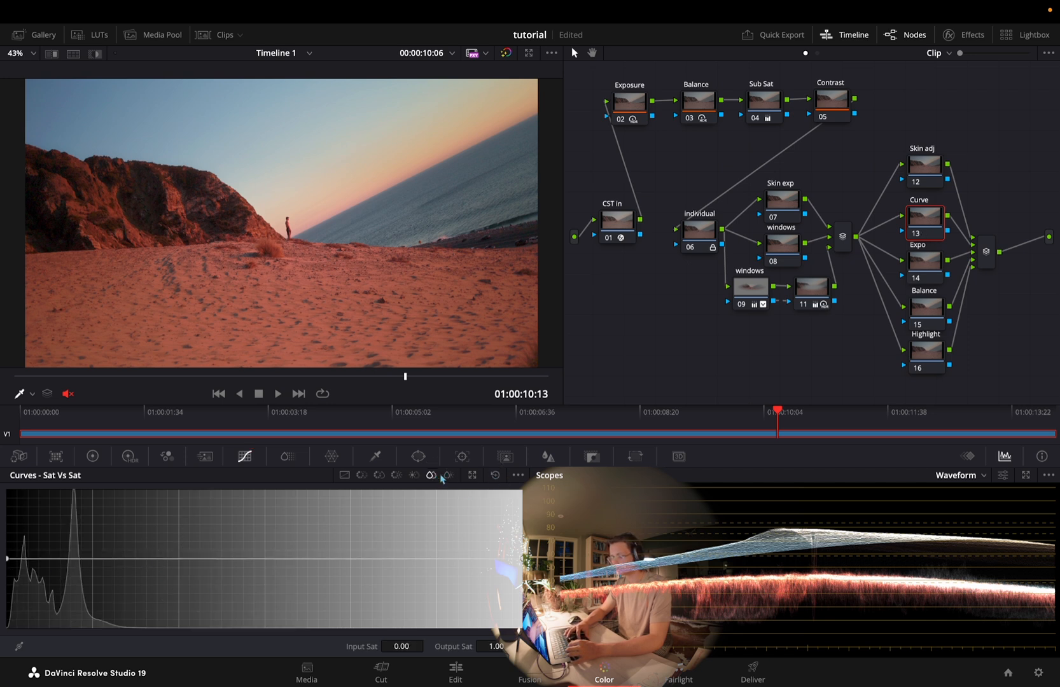
{"action": "left_click", "coordinate": [449, 475]}
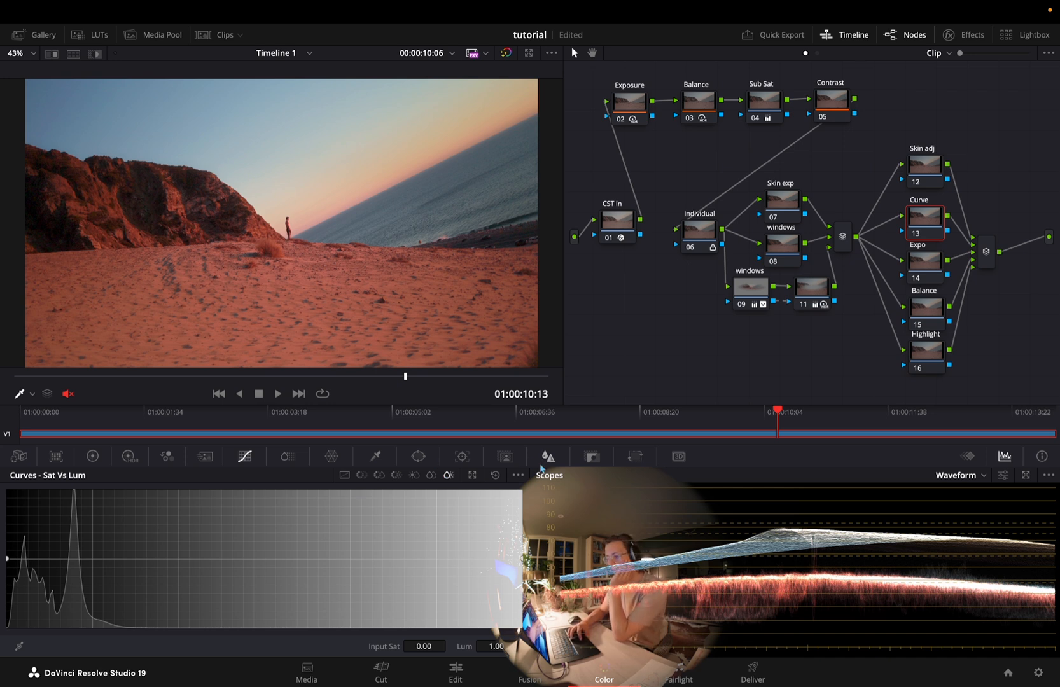
Try an HDR global exposure of -0.80 on the Expo node, and reset the color wheels
{"action": "left_click", "coordinate": [935, 268]}
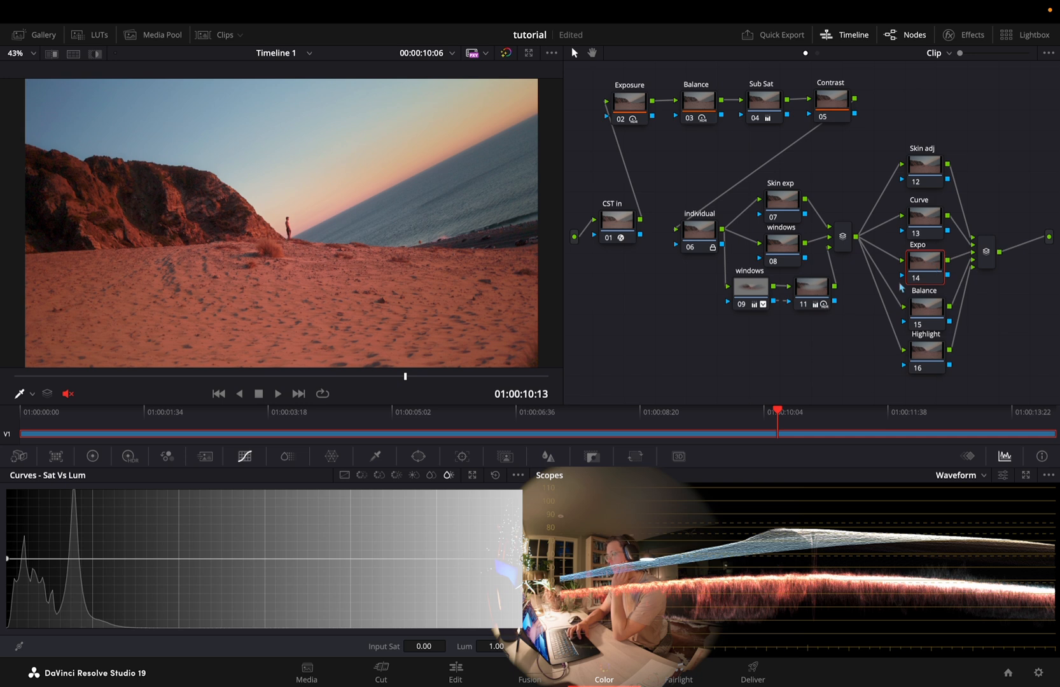
{"action": "left_click", "coordinate": [130, 458]}
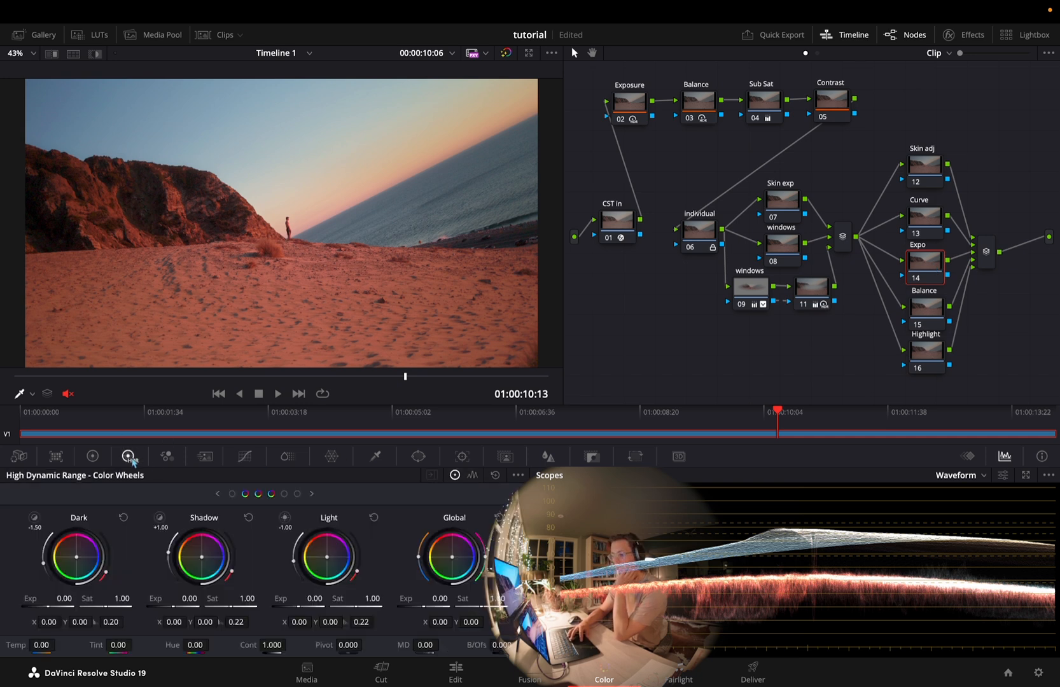
{"action": "left_click_drag", "start_coordinate": [439, 599], "coordinate": [220, 626]}
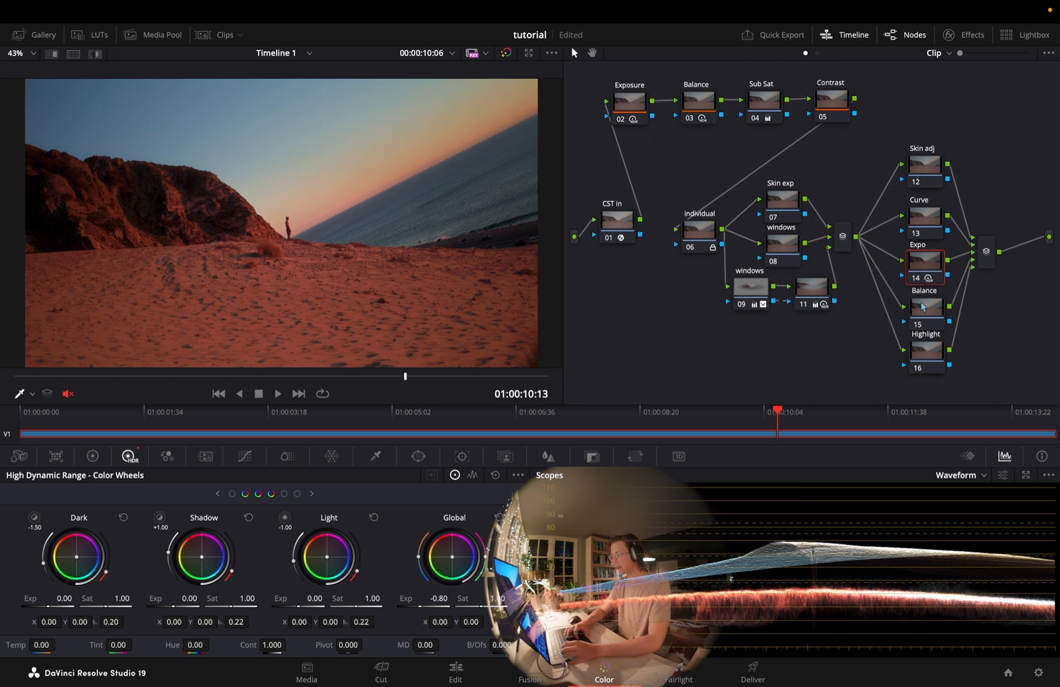
{"action": "left_click", "coordinate": [494, 474]}
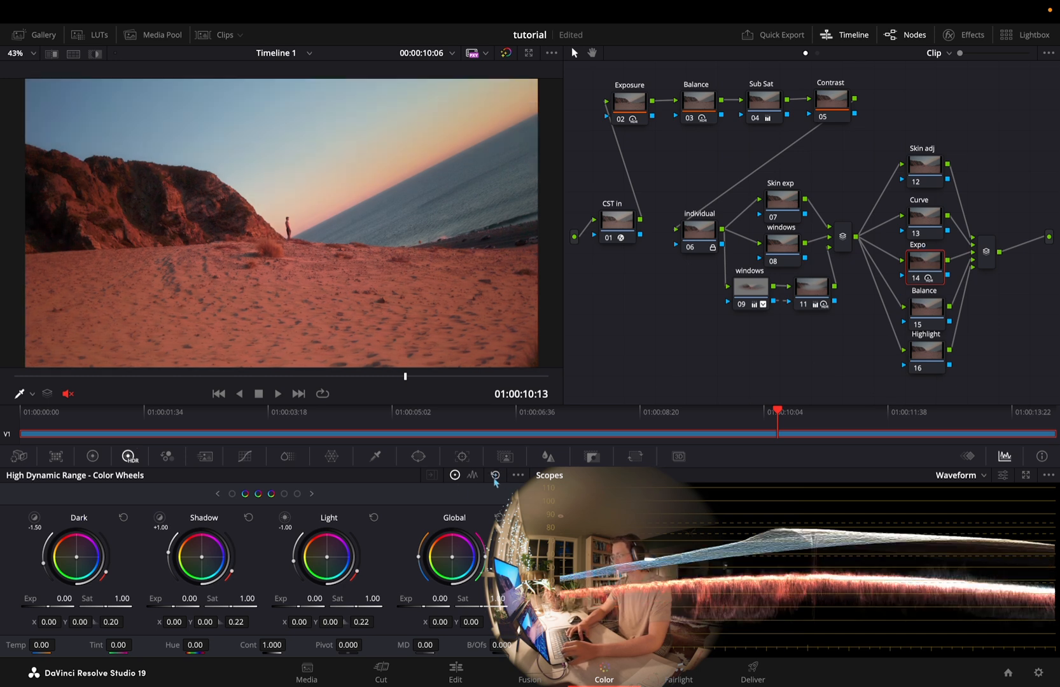
Shift the Balance node's HDR global color balance to X -0.01, Y -0.00, using the Vectorscope as reference
{"action": "key", "text": "shift+apostrophe"}
{"action": "left_click_drag", "start_coordinate": [452, 561], "coordinate": [453, 562]}
{"action": "left_click", "coordinate": [948, 479]}
{"action": "left_click", "coordinate": [965, 519]}
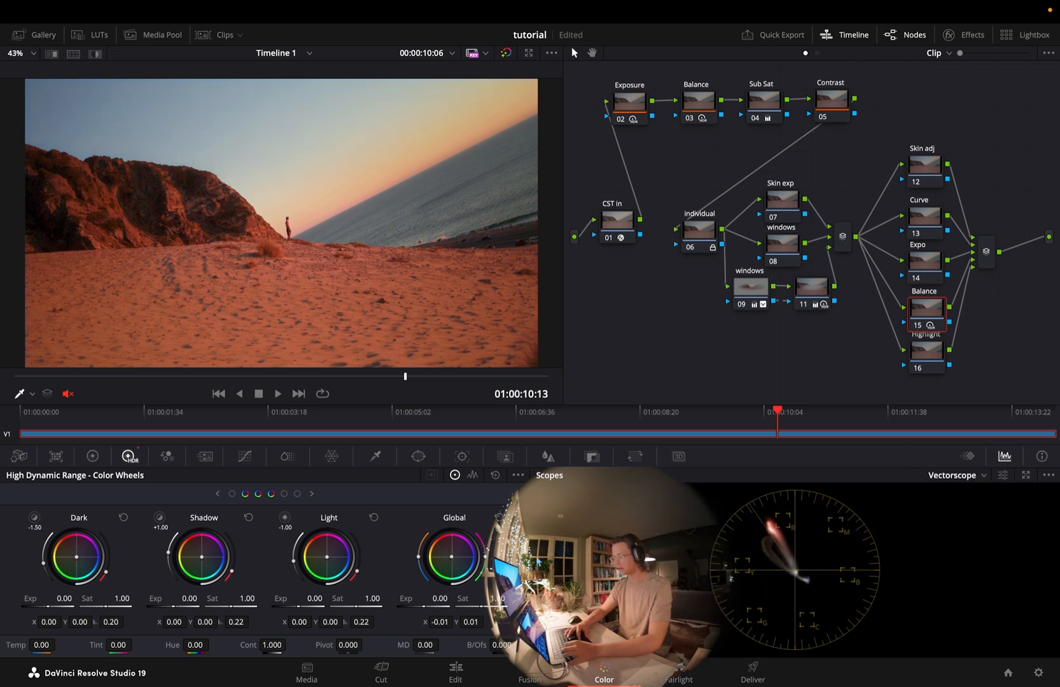
{"action": "left_click_drag", "start_coordinate": [450, 560], "coordinate": [452, 558]}
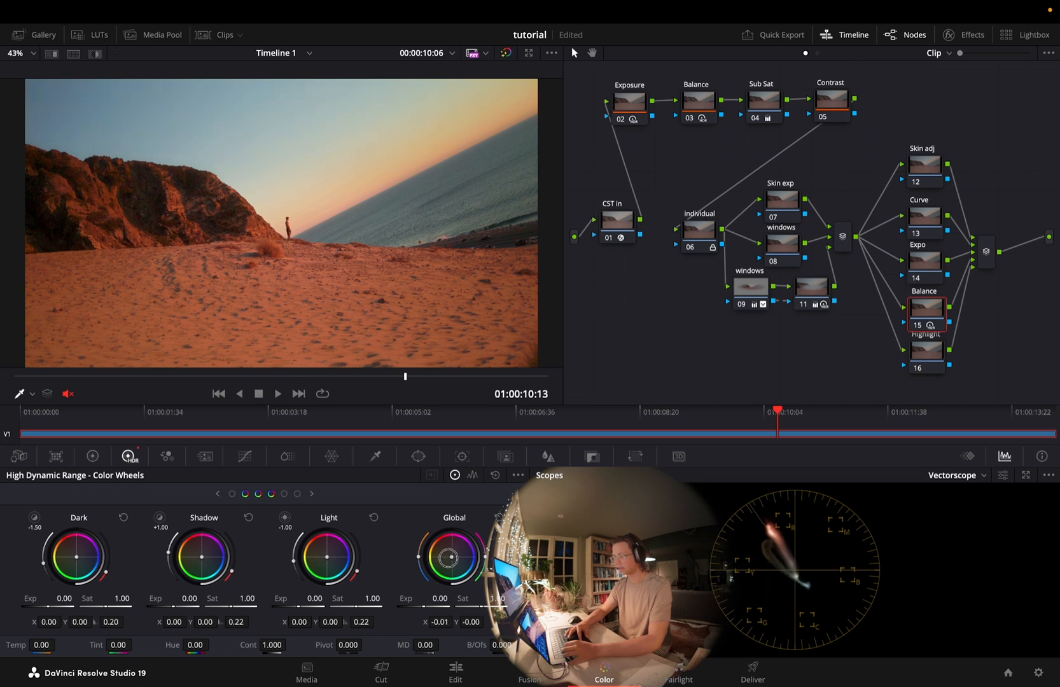
Compare the image with the Balance node switched off and on
{"action": "key", "text": "ctrl+d"}
{"action": "key", "text": "ctrl+d"}
{"action": "key", "text": "ctrl+d"}
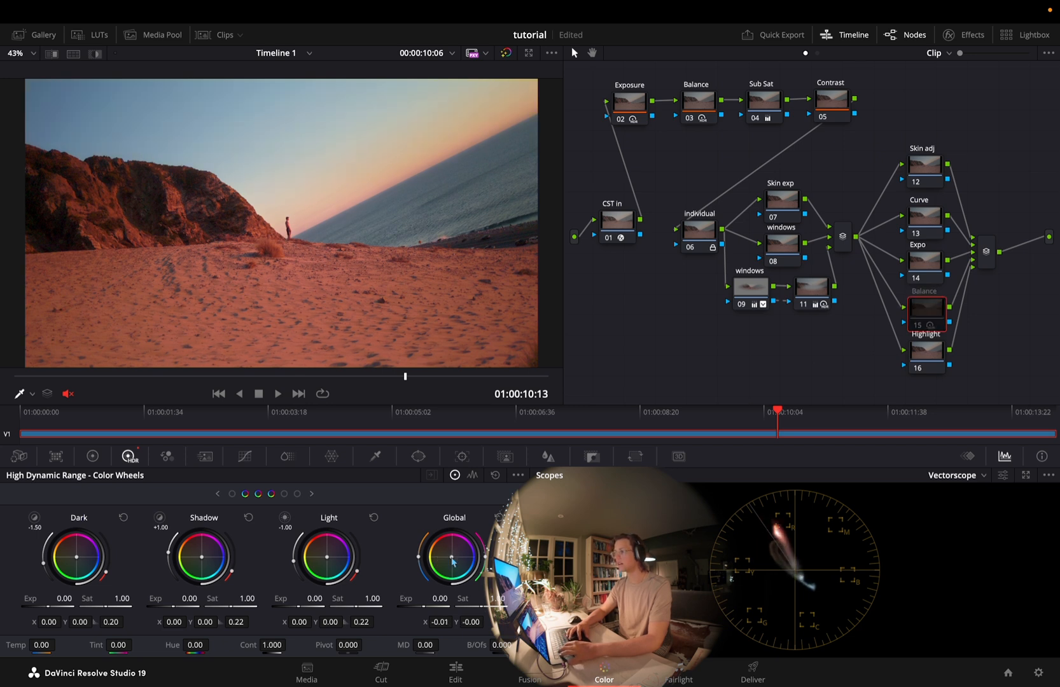
{"action": "key", "text": "ctrl+d"}
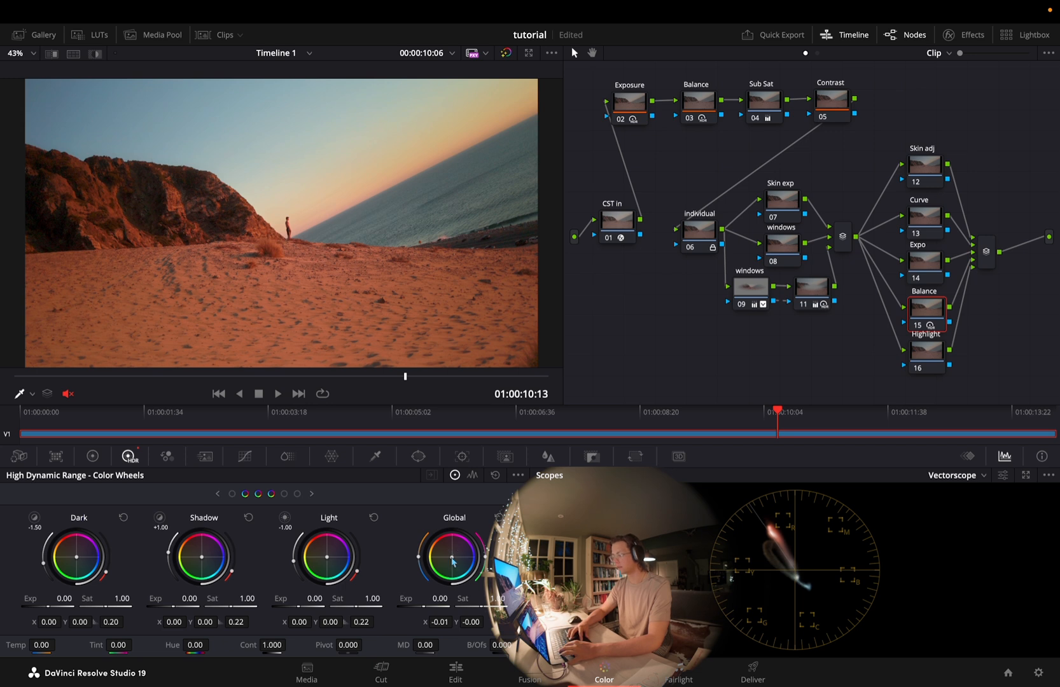
Qualify the bright sky on the Highlight node with luminance low 63.3 and low softness 6.4, checking the selection in highlight view
{"action": "left_click", "coordinate": [919, 361]}
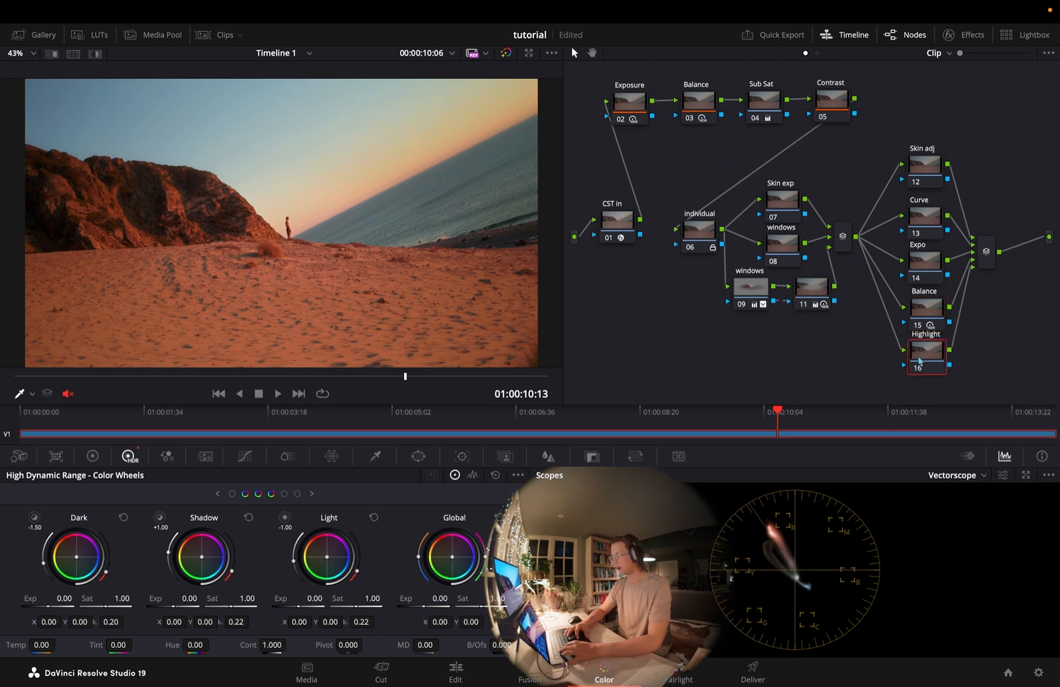
{"action": "left_click", "coordinate": [375, 456]}
{"action": "left_click", "coordinate": [97, 54]}
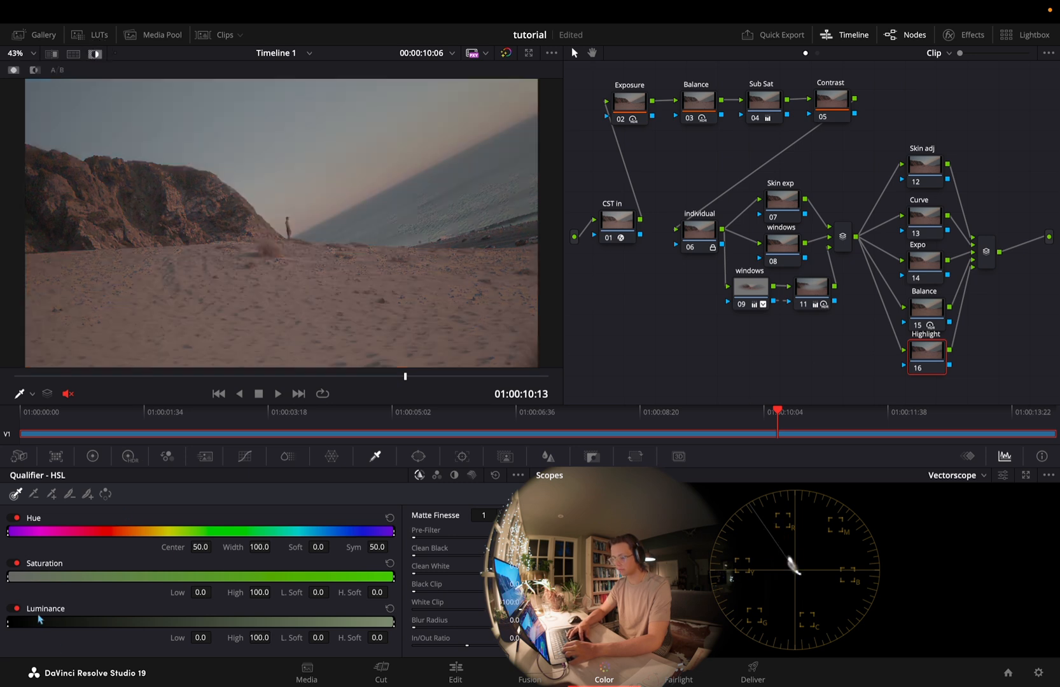
{"action": "left_click_drag", "start_coordinate": [10, 621], "coordinate": [260, 622]}
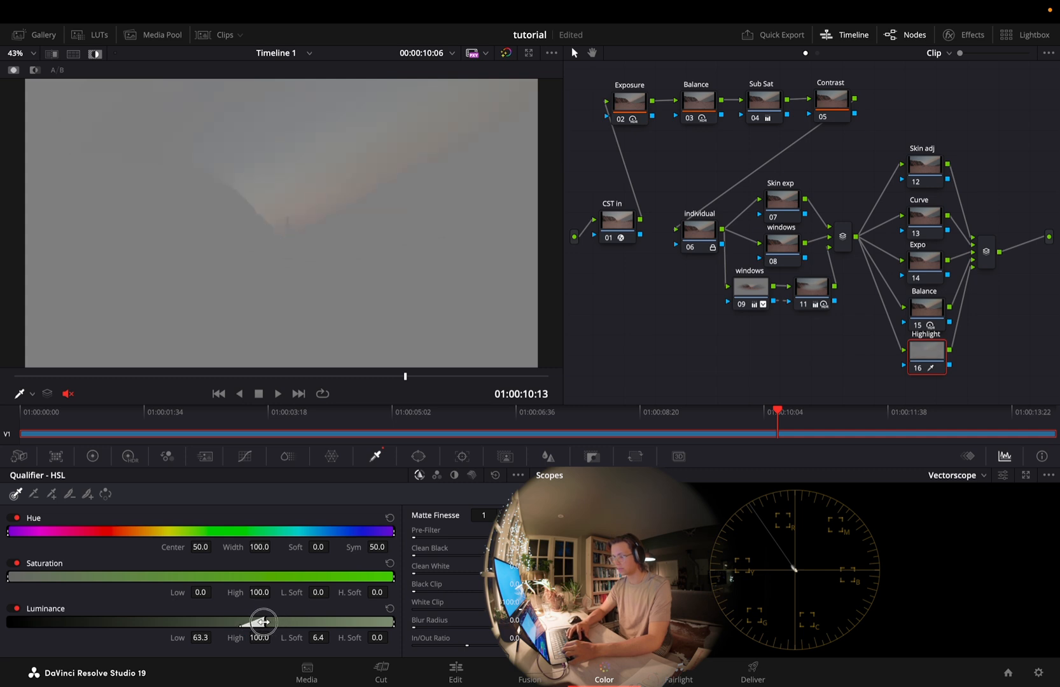
{"action": "left_click", "coordinate": [96, 54]}
{"action": "left_click", "coordinate": [96, 54]}
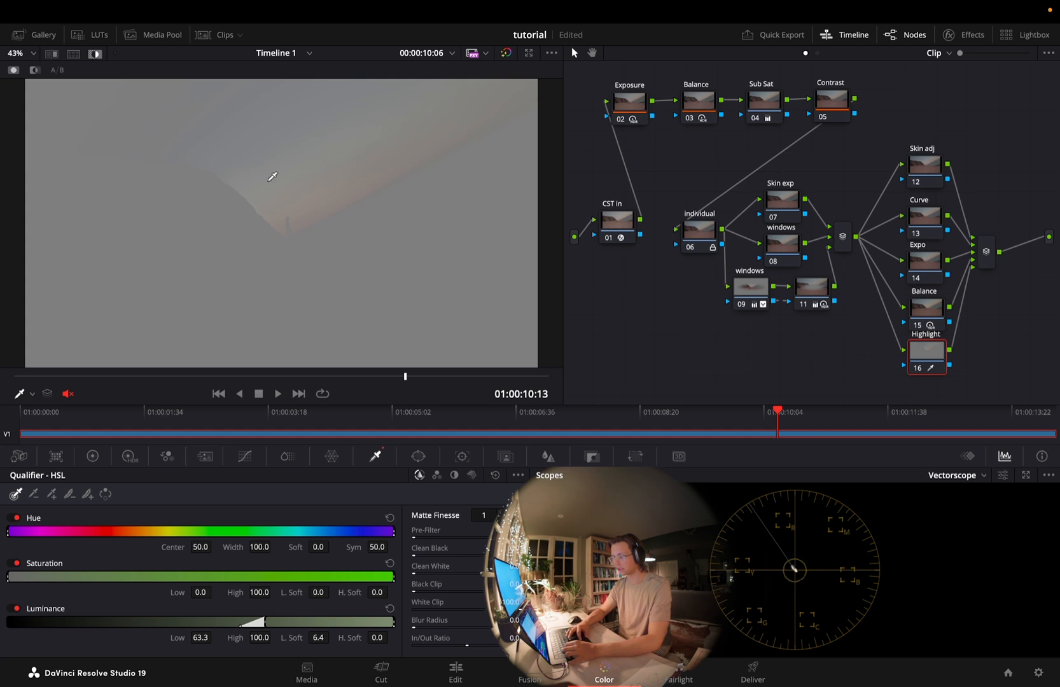
{"action": "left_click", "coordinate": [96, 54]}
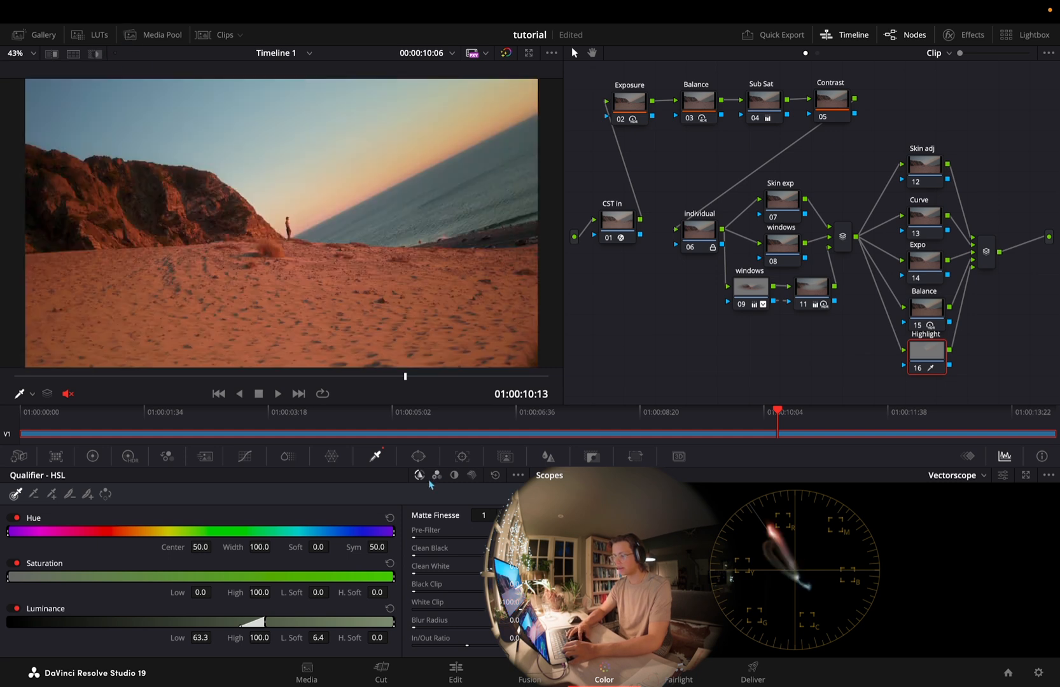
Set the Highlight node's HDR global exposure to -0.14 and its global color balance to X -0.01, Y 0.00
{"action": "left_click", "coordinate": [129, 456]}
{"action": "mouse_move", "coordinate": [430, 612]}
{"action": "left_mouse_down"}
{"action": "mouse_move", "coordinate": [420, 605]}
{"action": "mouse_move", "coordinate": [429, 610]}
{"action": "left_mouse_up"}
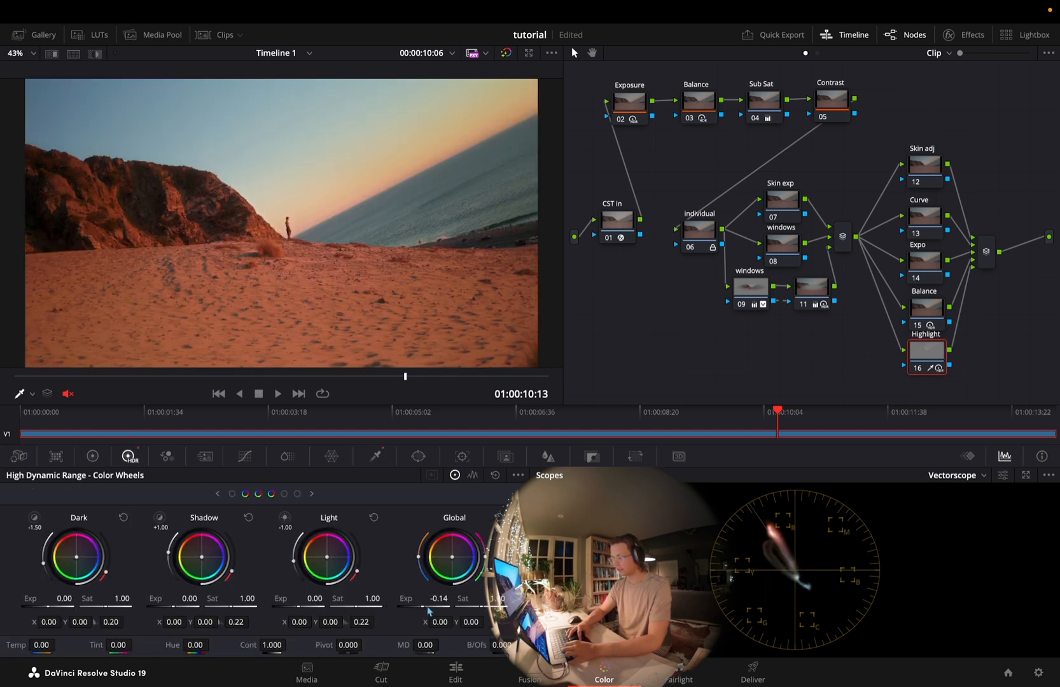
{"action": "left_click_drag", "start_coordinate": [451, 556], "coordinate": [453, 561]}
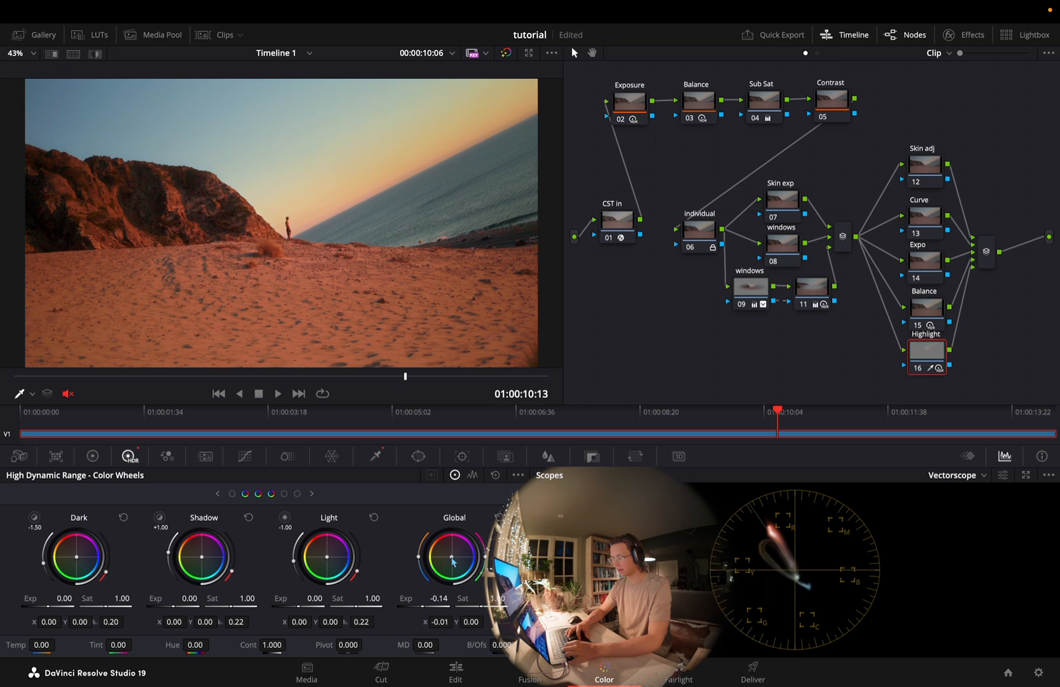
Set the Highlight qualifier's morph operation to Grow with a larger radius, and inspect the matte edges around the figure in highlight view
{"action": "left_click", "coordinate": [376, 456]}
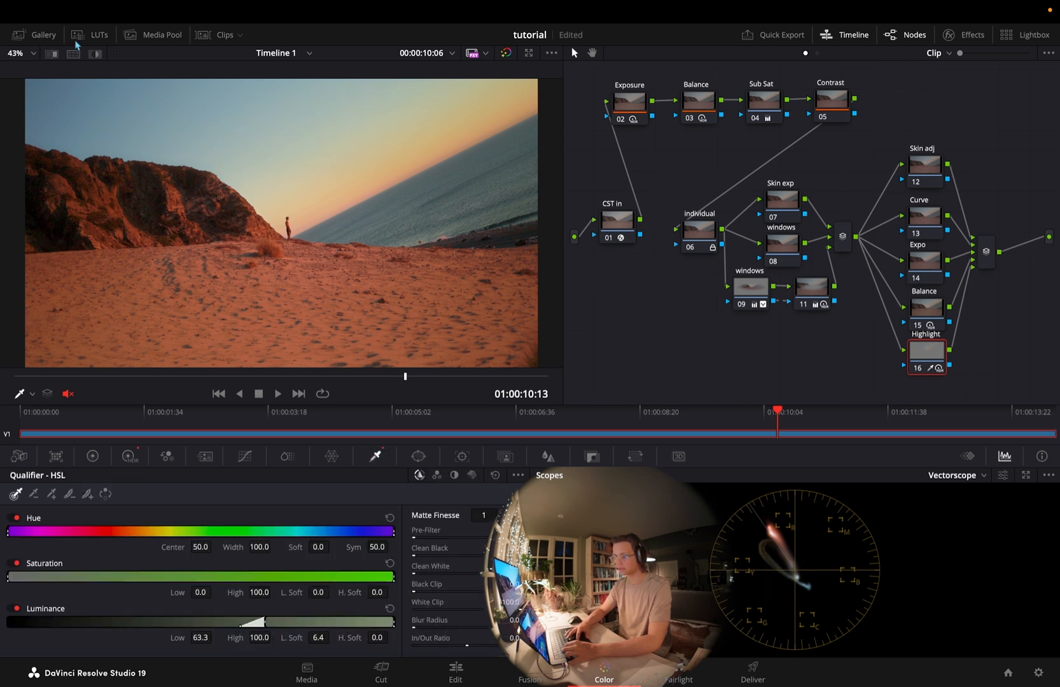
{"action": "left_click", "coordinate": [95, 53]}
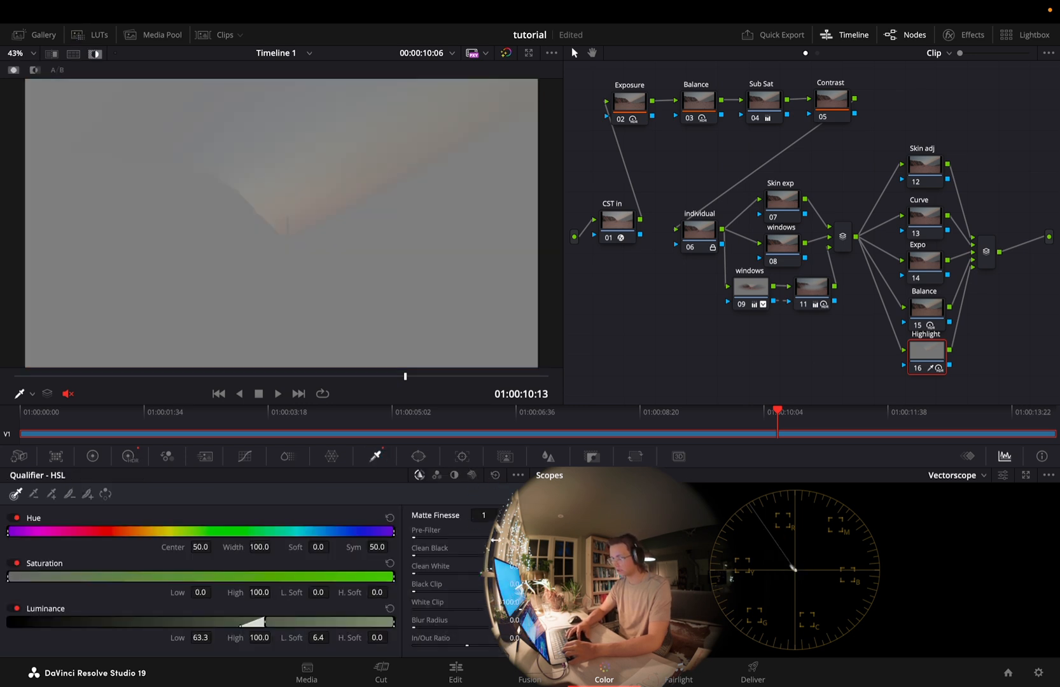
{"action": "scroll", "coordinate": [506, 518], "scroll_direction": "down", "scroll_amount": 5}
{"action": "left_click", "coordinate": [489, 533]}
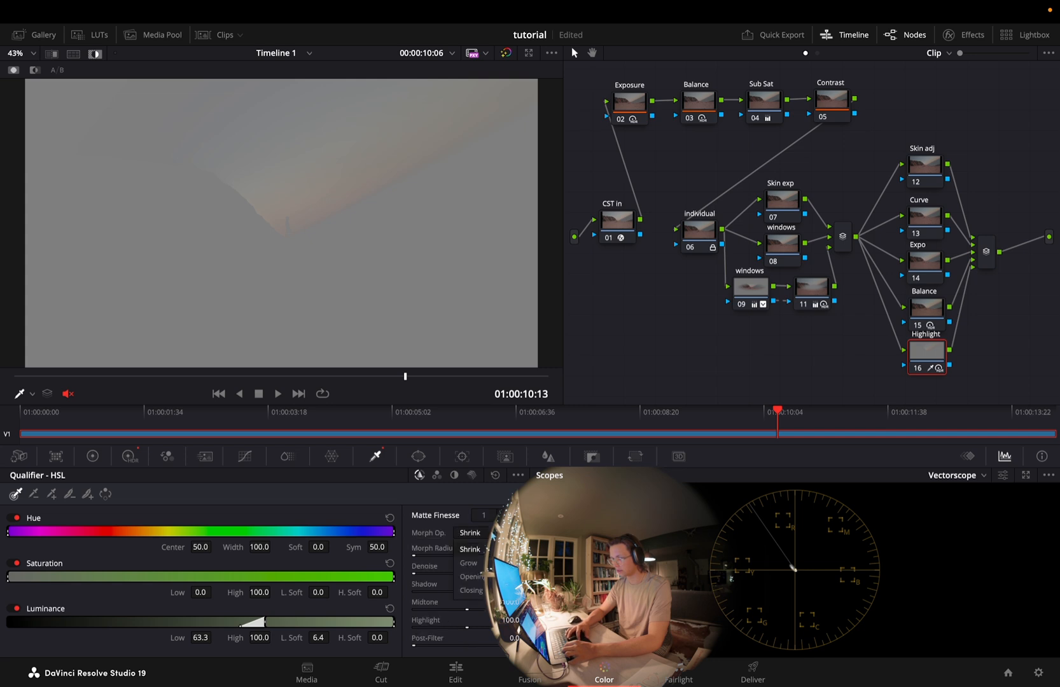
{"action": "left_click", "coordinate": [468, 562]}
{"action": "left_click", "coordinate": [437, 555]}
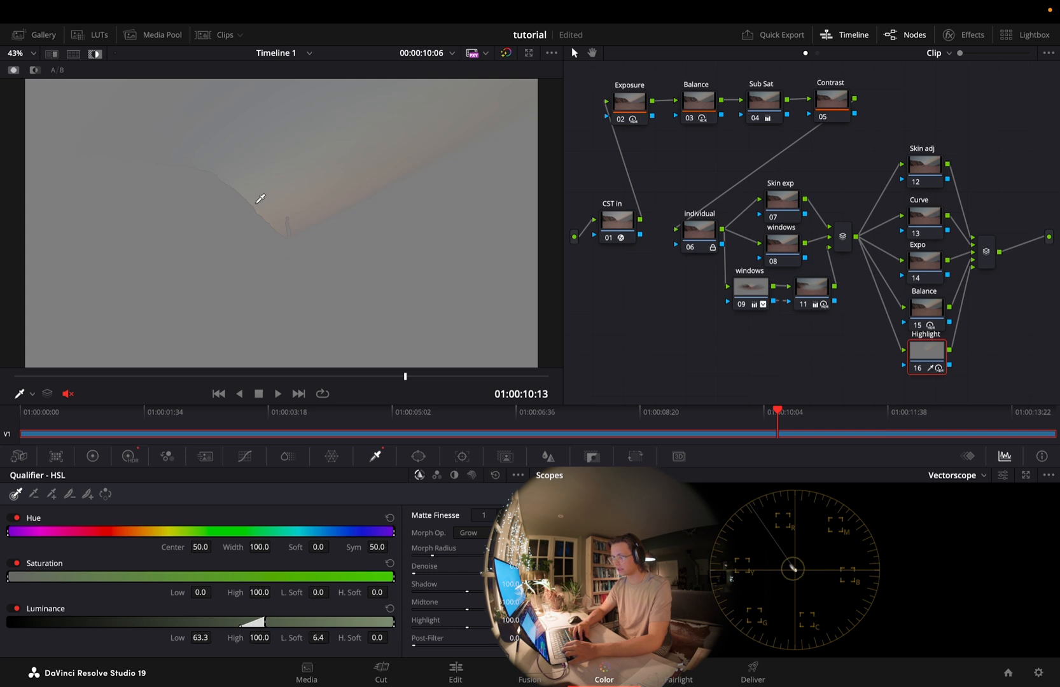
{"action": "scroll", "coordinate": [261, 199], "scroll_direction": "up", "scroll_amount": 4}
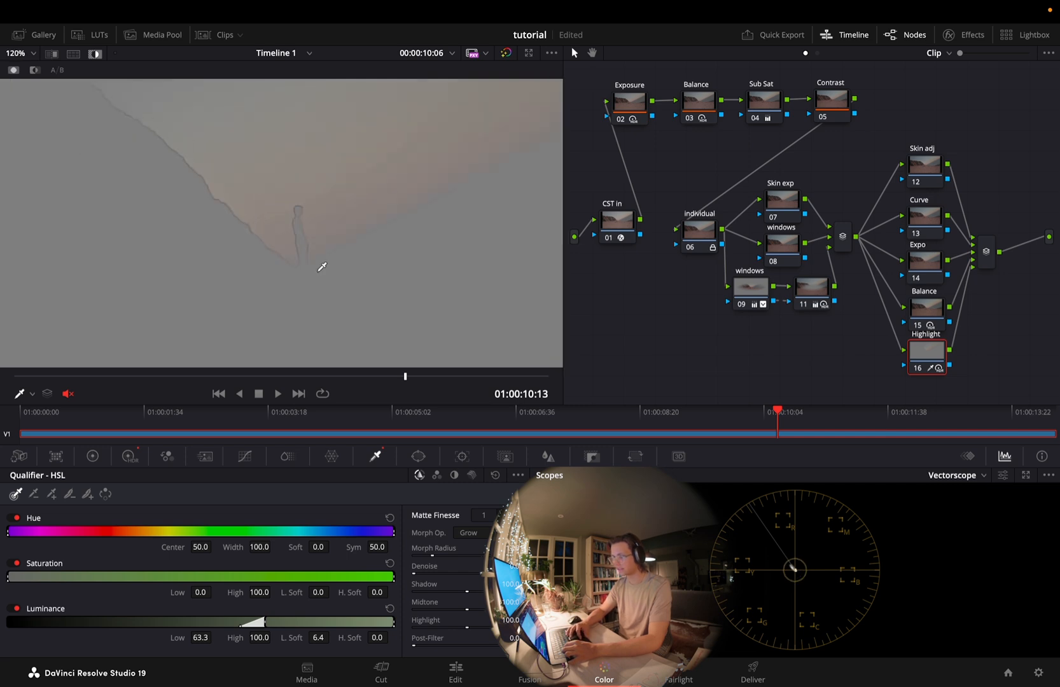
{"action": "key", "text": "shift+h"}
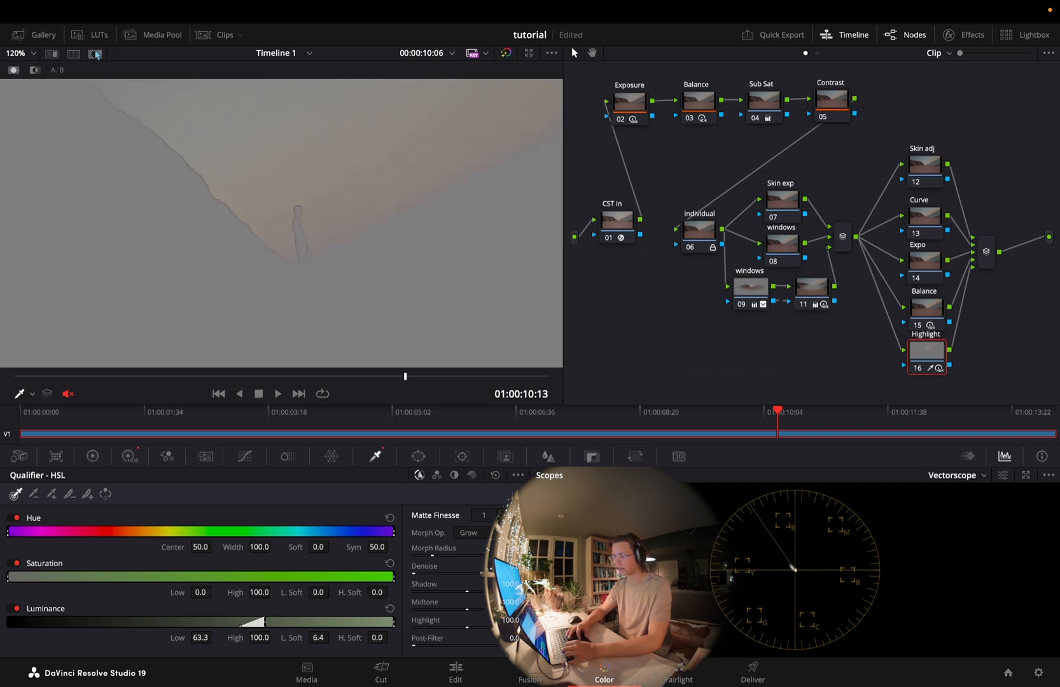
Set the Highlight node's HDR global exposure to -0.25 and midtone detail to -15.50
{"action": "left_click", "coordinate": [128, 456]}
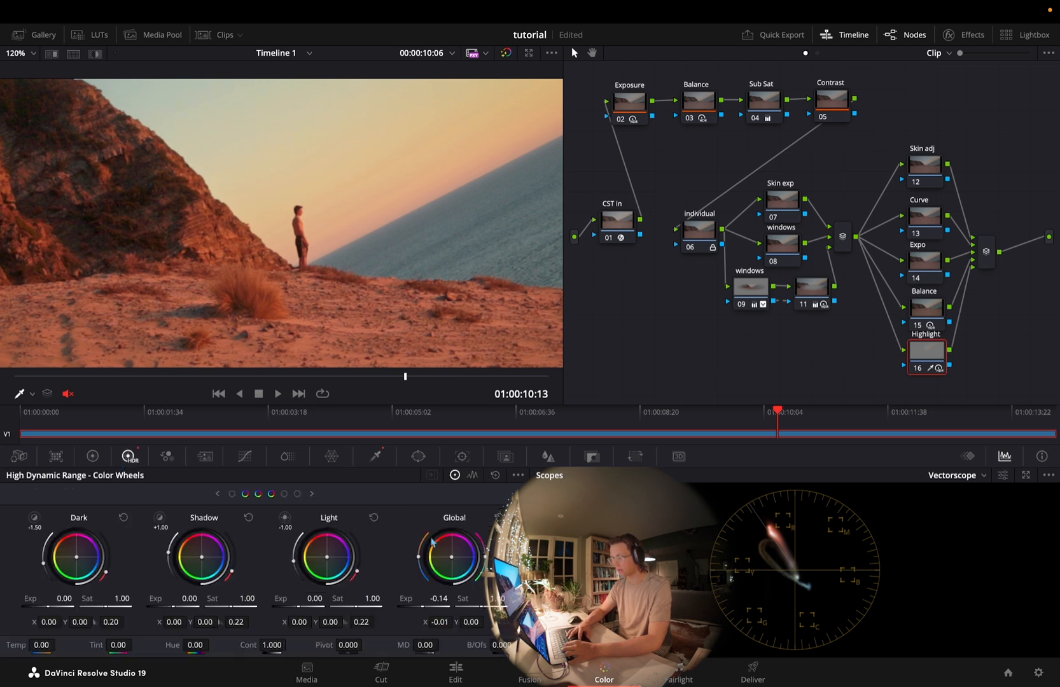
{"action": "left_click_drag", "start_coordinate": [511, 611], "coordinate": [287, 388]}
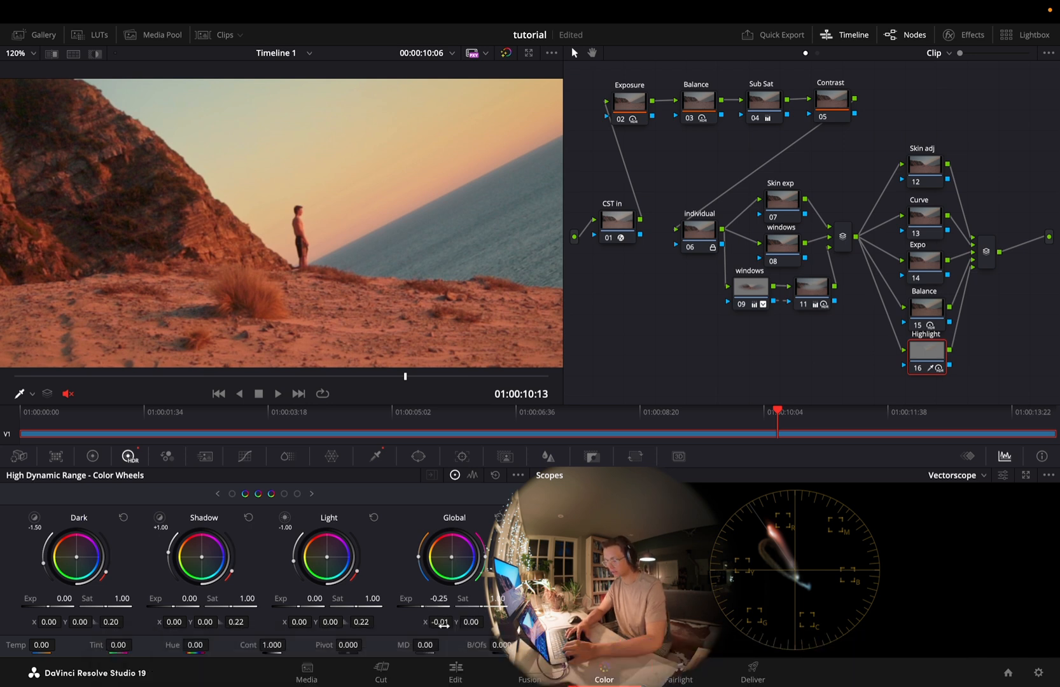
{"action": "left_click_drag", "start_coordinate": [428, 643], "coordinate": [394, 644]}
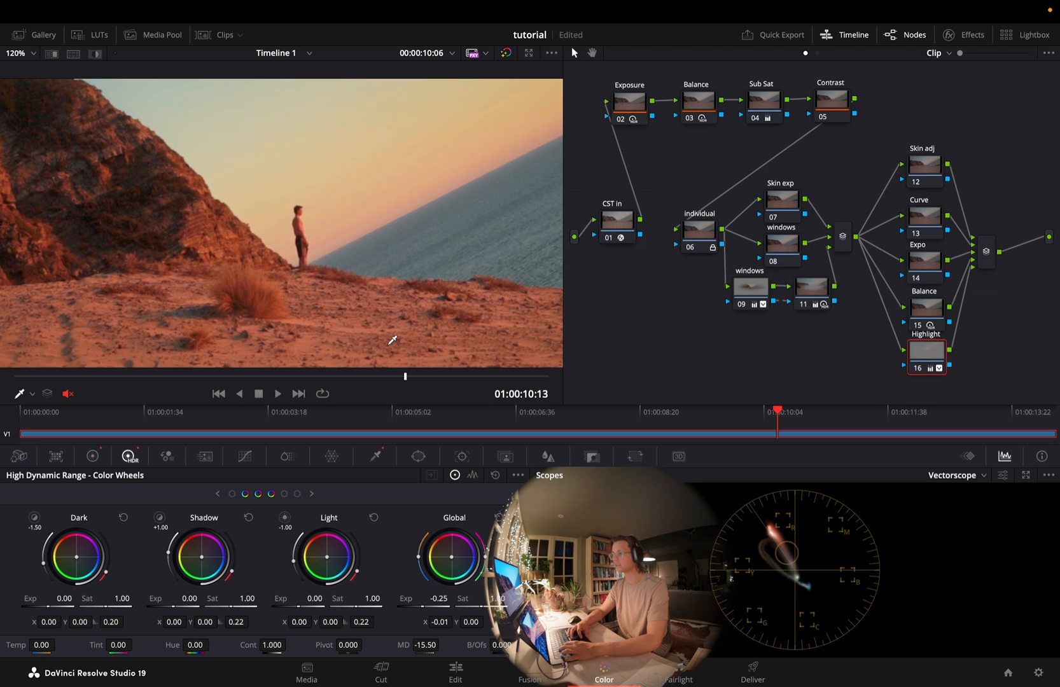
{"action": "scroll", "coordinate": [392, 253], "scroll_direction": "down", "scroll_amount": 8}
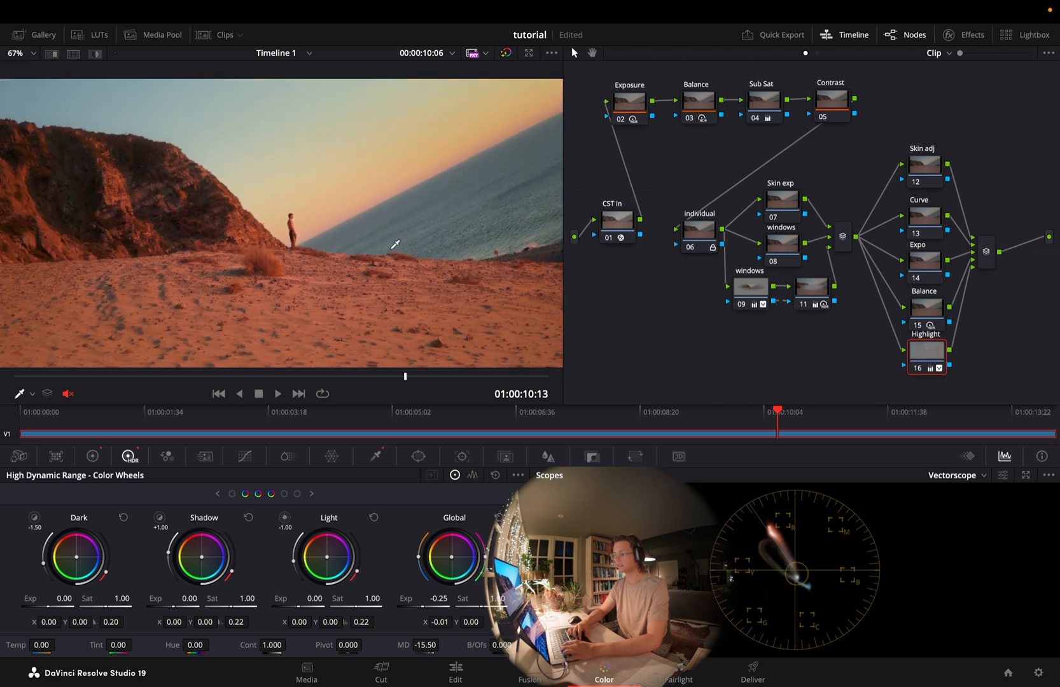
Review the clip up close and walk through the node tree from CST in and the primaries to the parallel look nodes
{"action": "scroll", "coordinate": [394, 244], "scroll_direction": "up", "scroll_amount": 3}
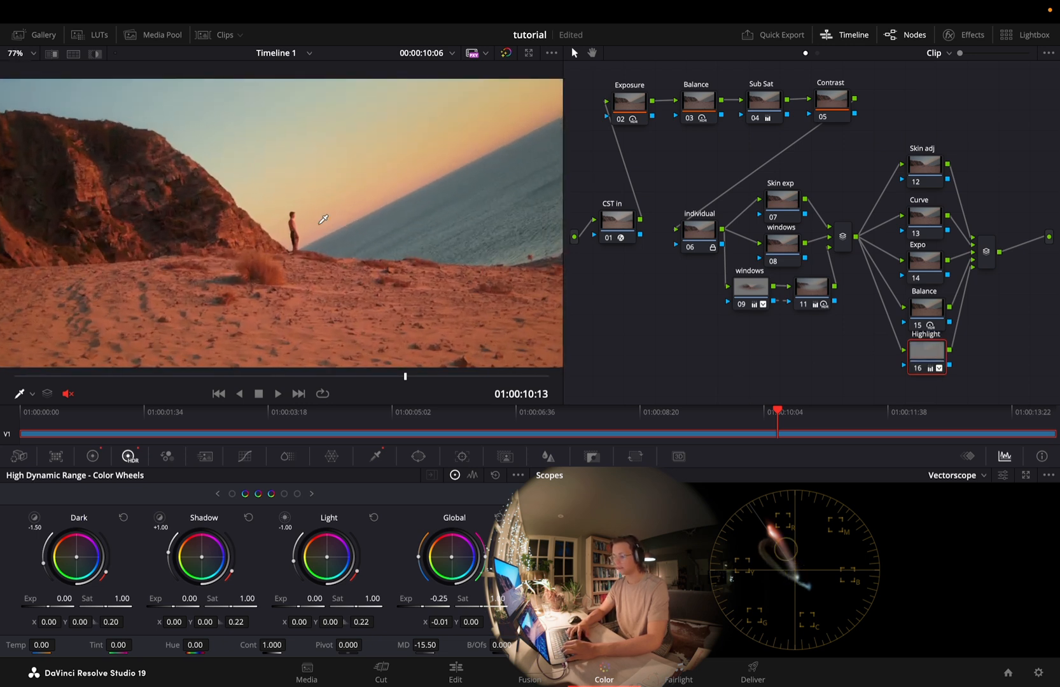
{"action": "scroll", "coordinate": [308, 210], "scroll_direction": "down", "scroll_amount": 1}
{"action": "left_click", "coordinate": [919, 328]}
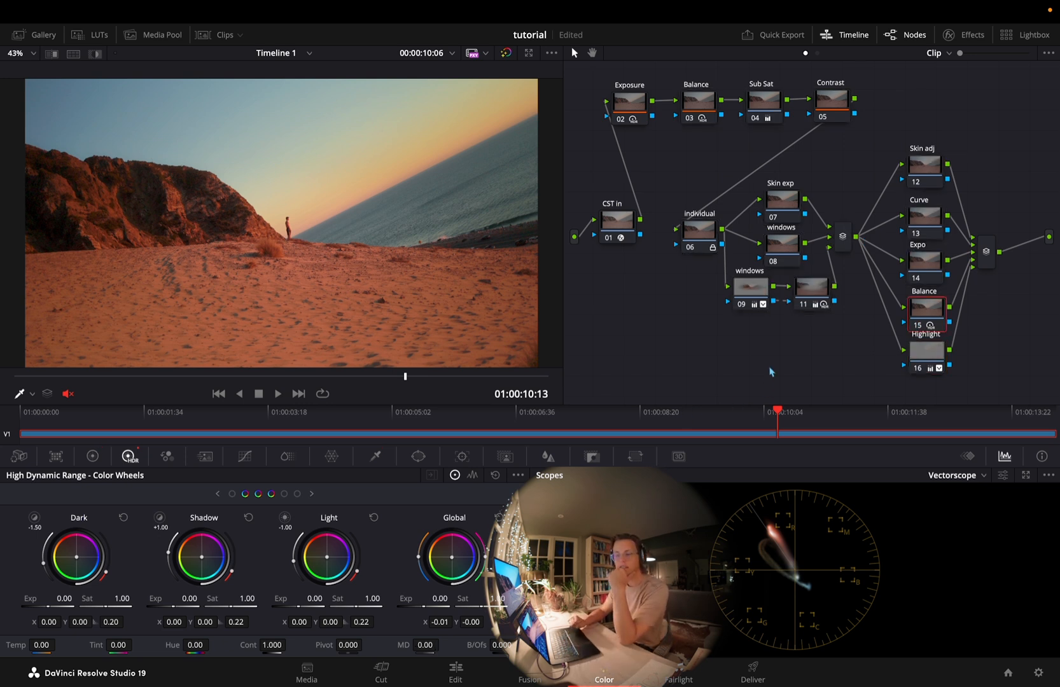
{"action": "left_click", "coordinate": [613, 231]}
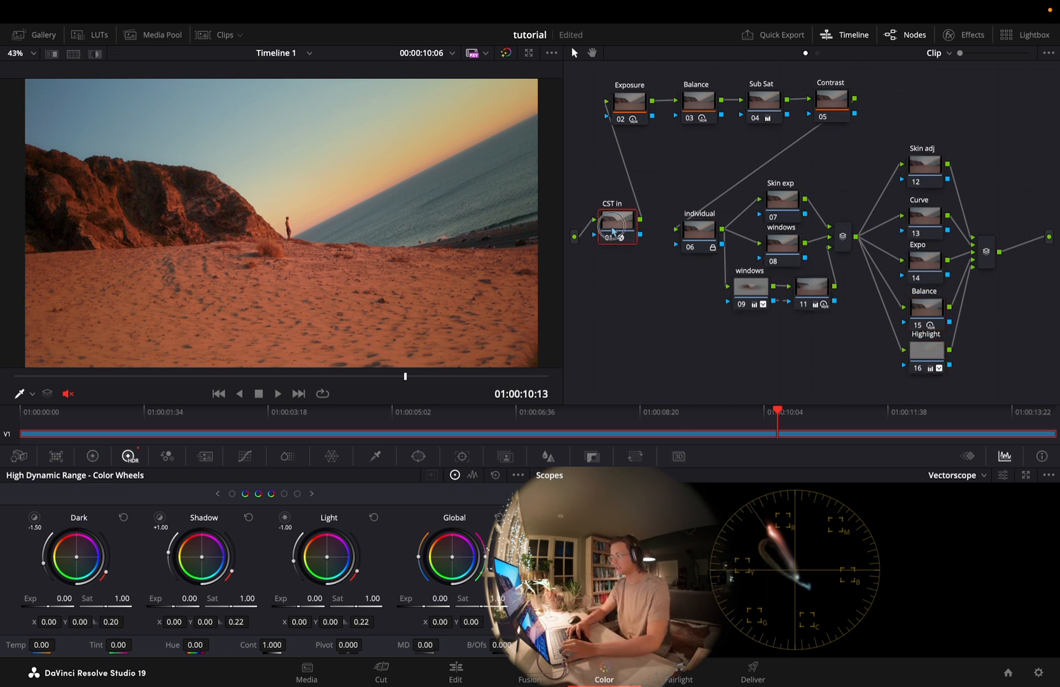
{"action": "left_click", "coordinate": [618, 106]}
{"action": "left_click_drag", "start_coordinate": [684, 180], "coordinate": [838, 307]}
{"action": "left_click", "coordinate": [848, 331]}
{"action": "left_click", "coordinate": [932, 172]}
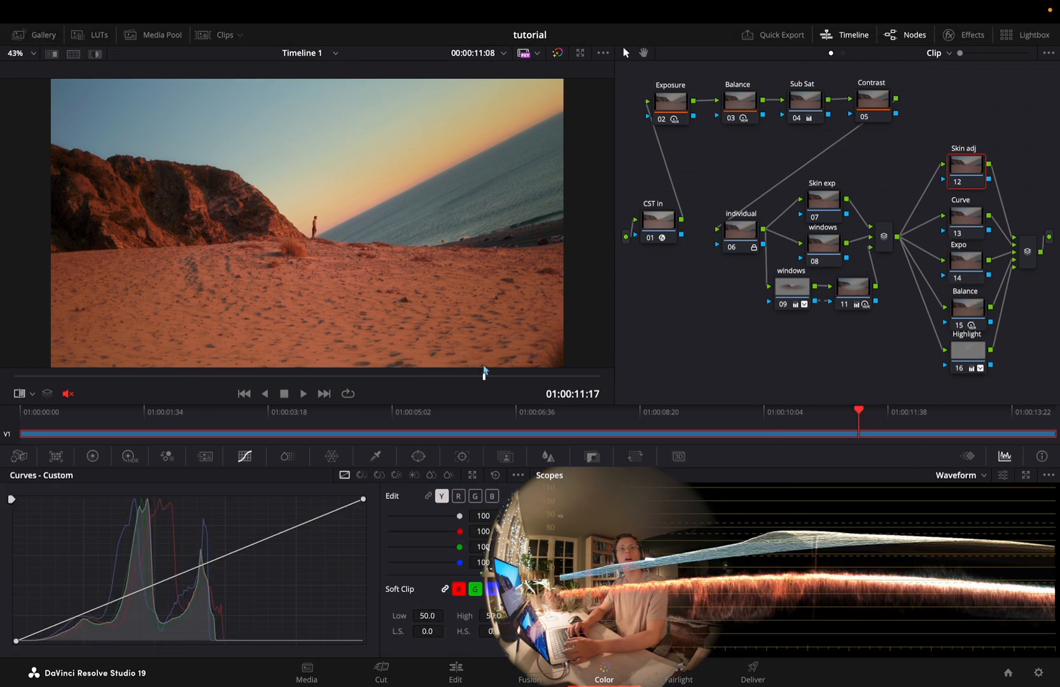
{"action": "key", "text": "Left"}
{"action": "key", "text": "Left"}
{"action": "key", "text": "Left"}
{"action": "key", "text": "Left"}
{"action": "key", "text": "Left"}
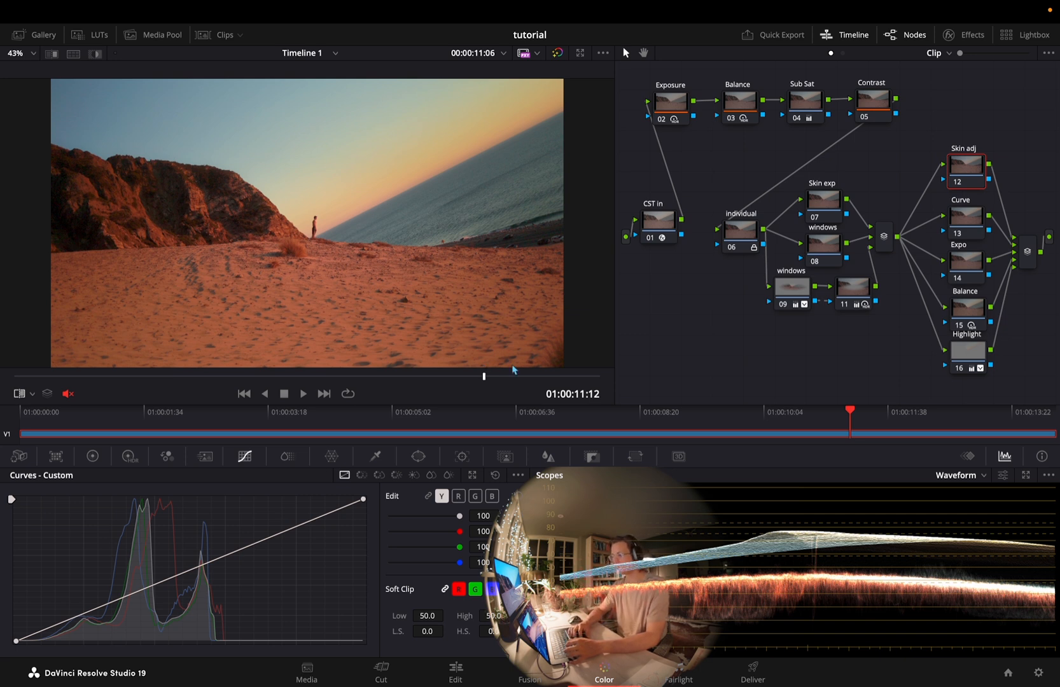
Add MVI_2945.MP4 to the end of Timeline 1 after MVI_2947.MP4 and return to the Color page
{"action": "left_click", "coordinate": [455, 671]}
{"action": "key", "text": "ctrl+Left"}
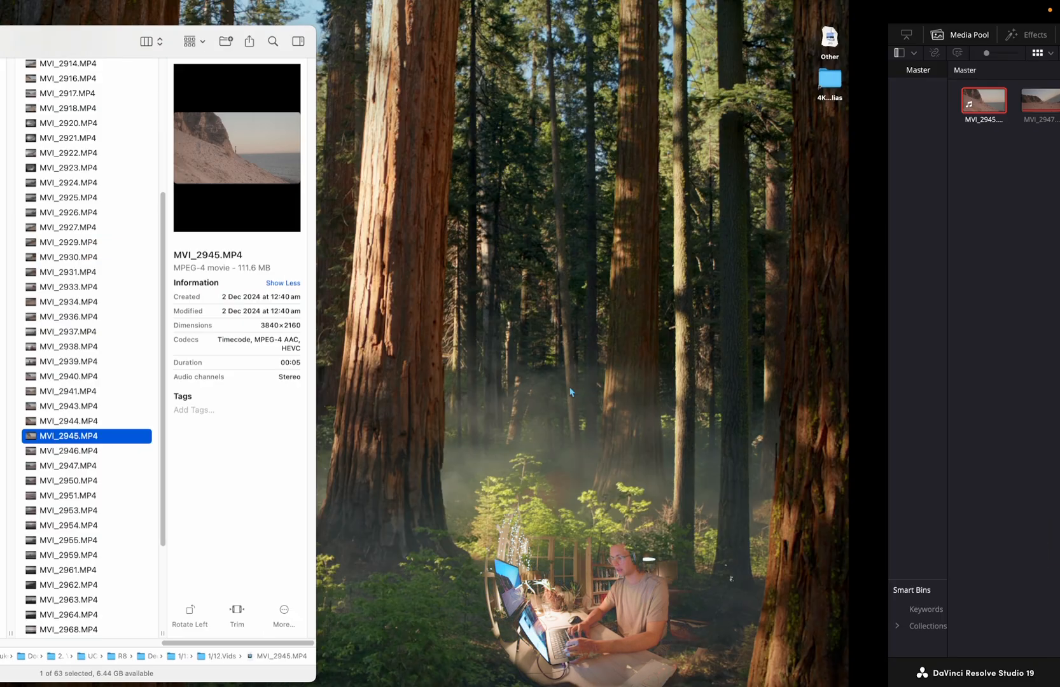
{"action": "left_click_drag", "start_coordinate": [318, 445], "coordinate": [828, 497]}
{"action": "key", "text": "ctrl+Right"}
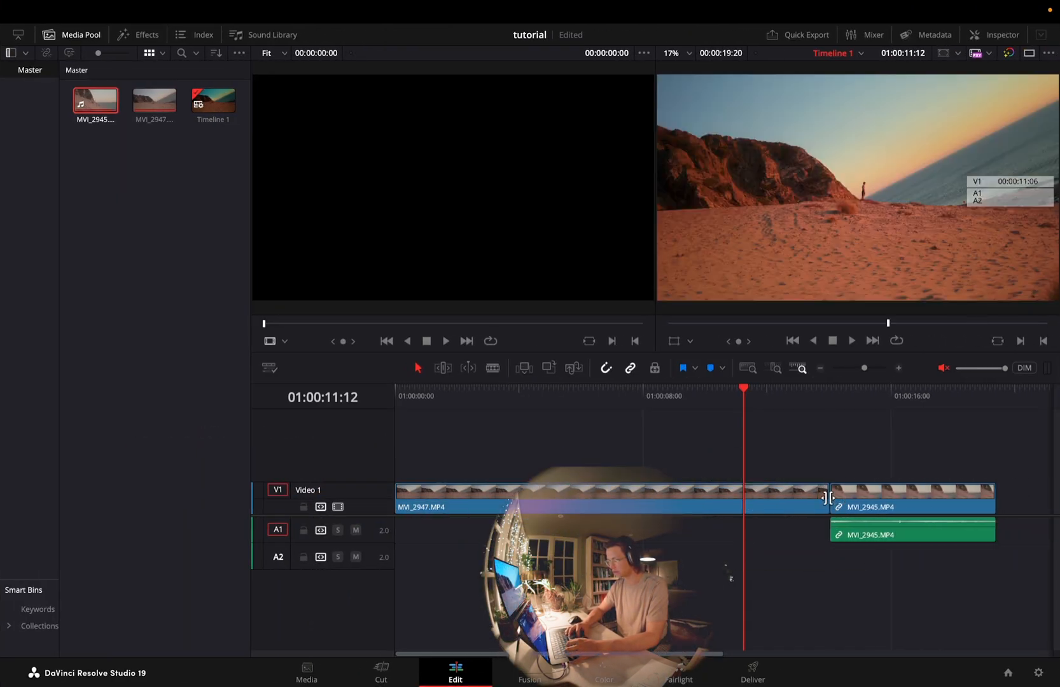
{"action": "left_click", "coordinate": [587, 678]}
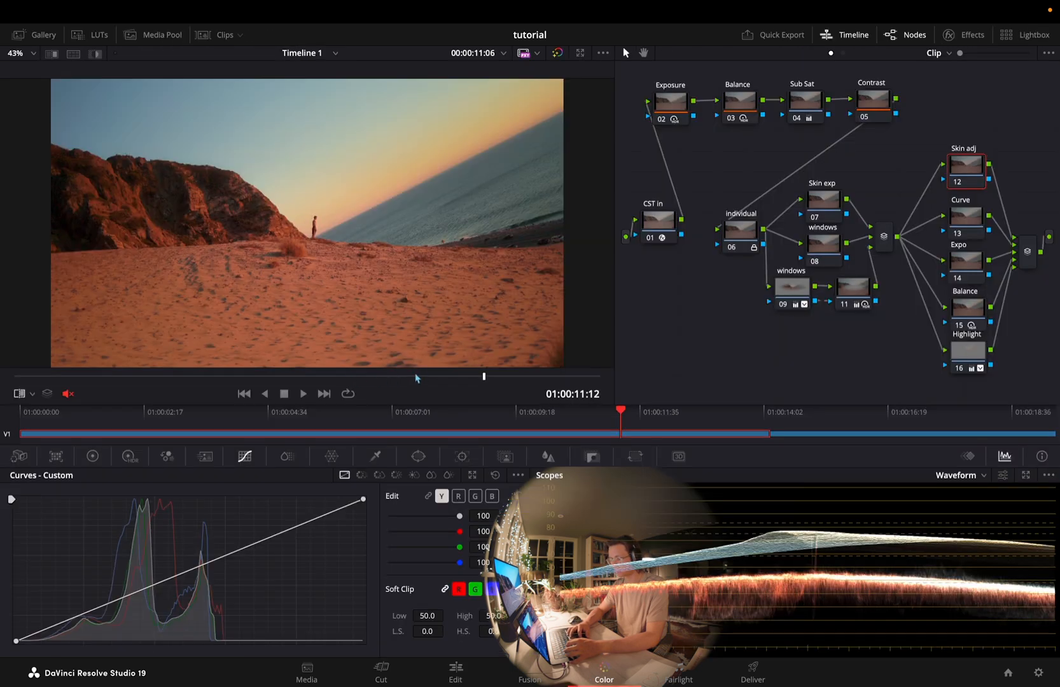
Flip between the ungraded MVI_2945.MP4 and the graded MVI_2947.MP4 to compare them
{"action": "left_click", "coordinate": [323, 394]}
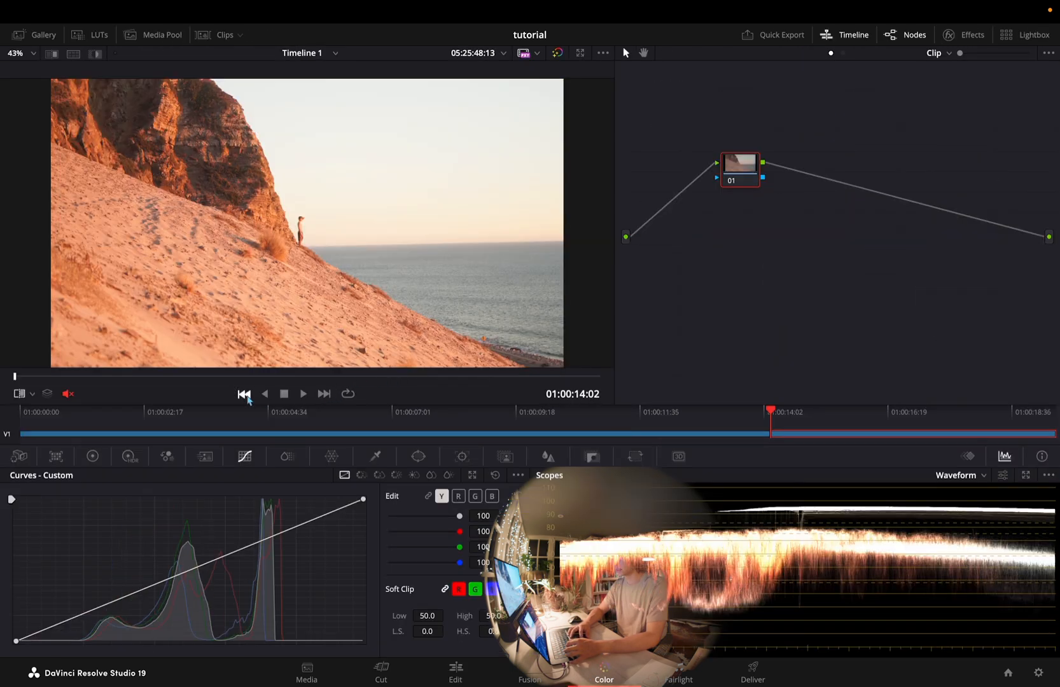
{"action": "left_click", "coordinate": [243, 394]}
{"action": "left_click", "coordinate": [324, 393]}
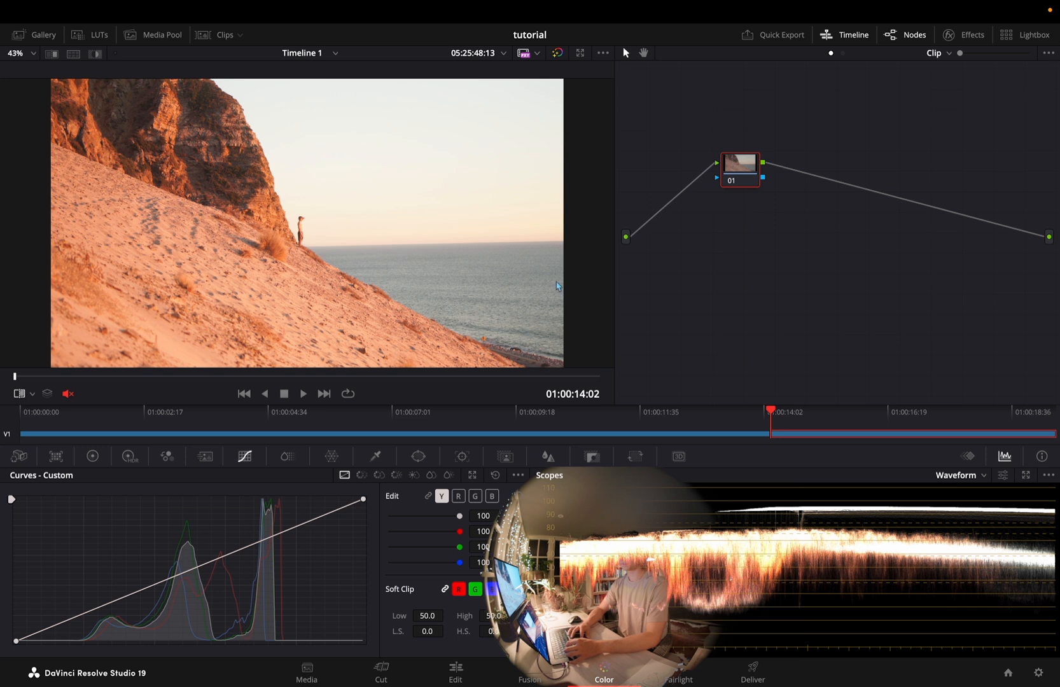
{"action": "left_click", "coordinate": [247, 397]}
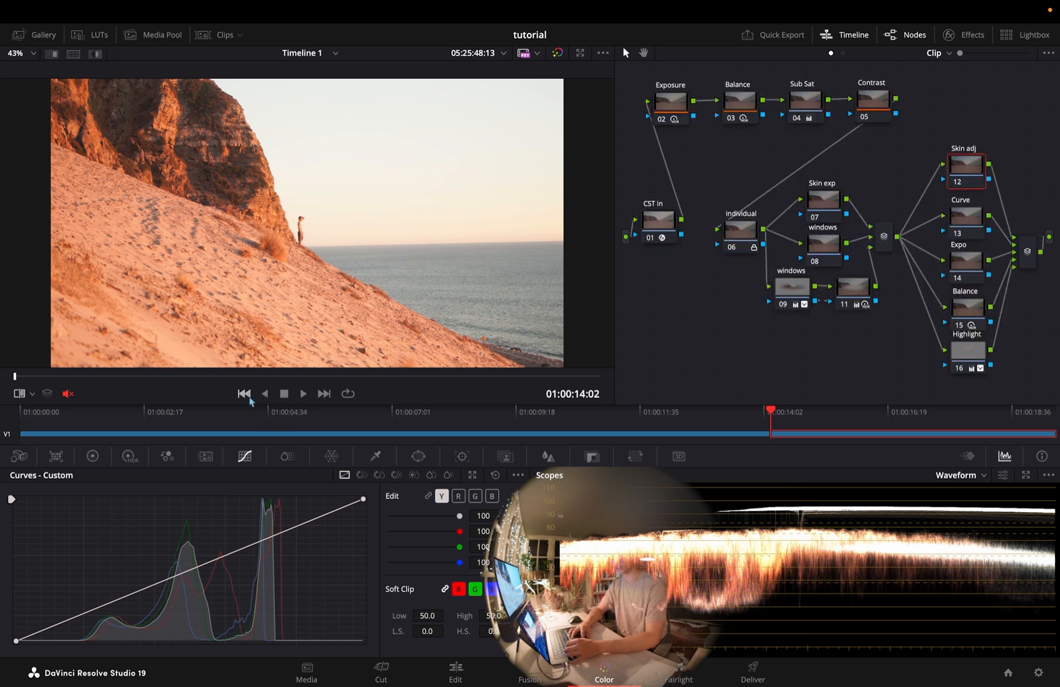
Disable the individual, skin, windows and parallel look nodes on MVI_2947.MP4, leaving only the CST and primary nodes enabled
{"action": "left_click", "coordinate": [971, 230]}
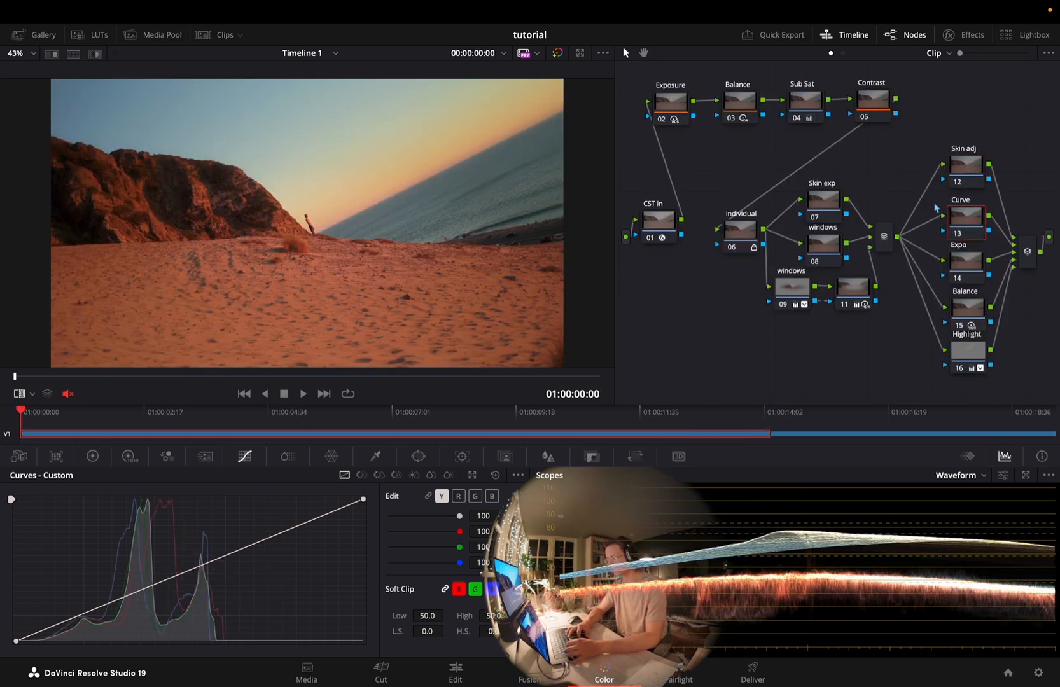
{"action": "left_click", "coordinate": [979, 176]}
{"action": "left_click_drag", "start_coordinate": [1011, 145], "coordinate": [729, 383]}
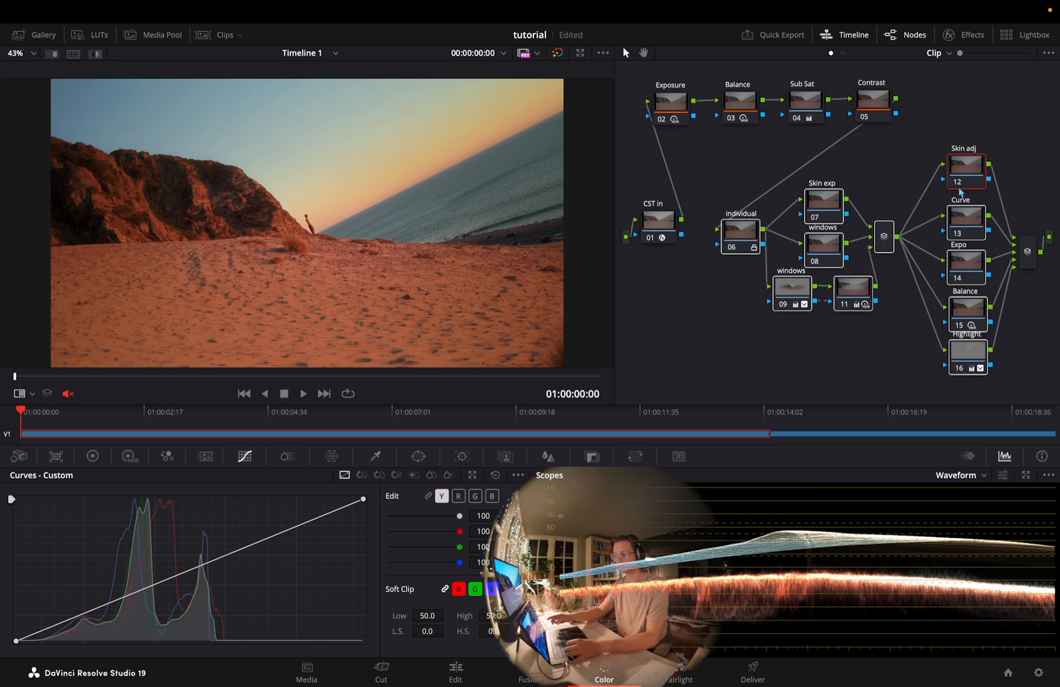
{"action": "key", "text": "ctrl+d"}
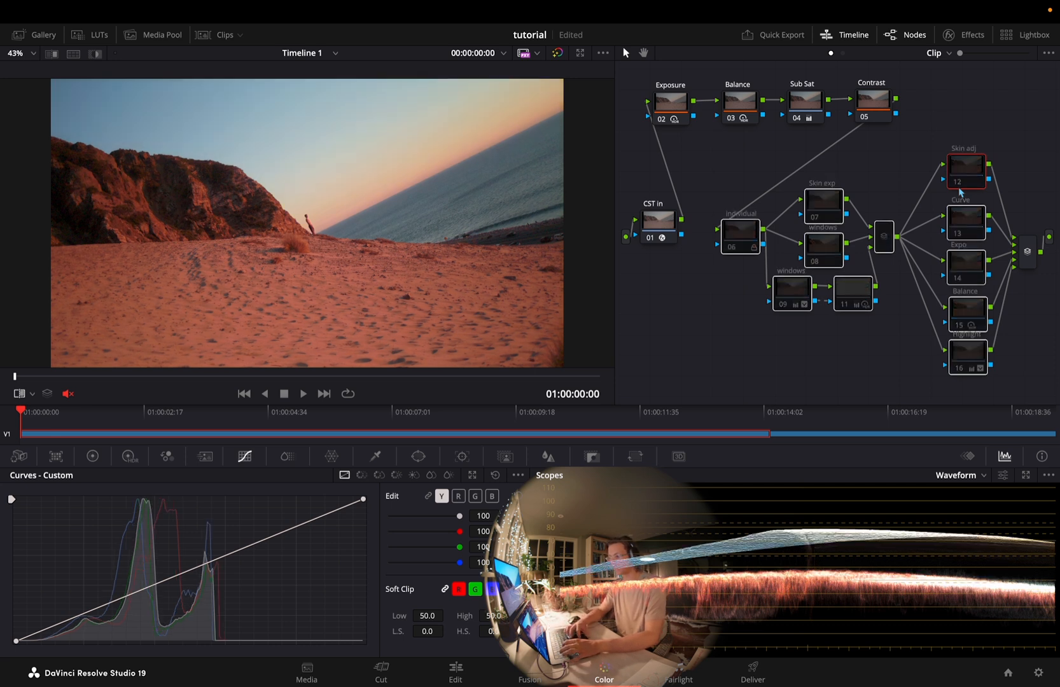
{"action": "key", "text": "super+d"}
{"action": "key", "text": "super+d"}
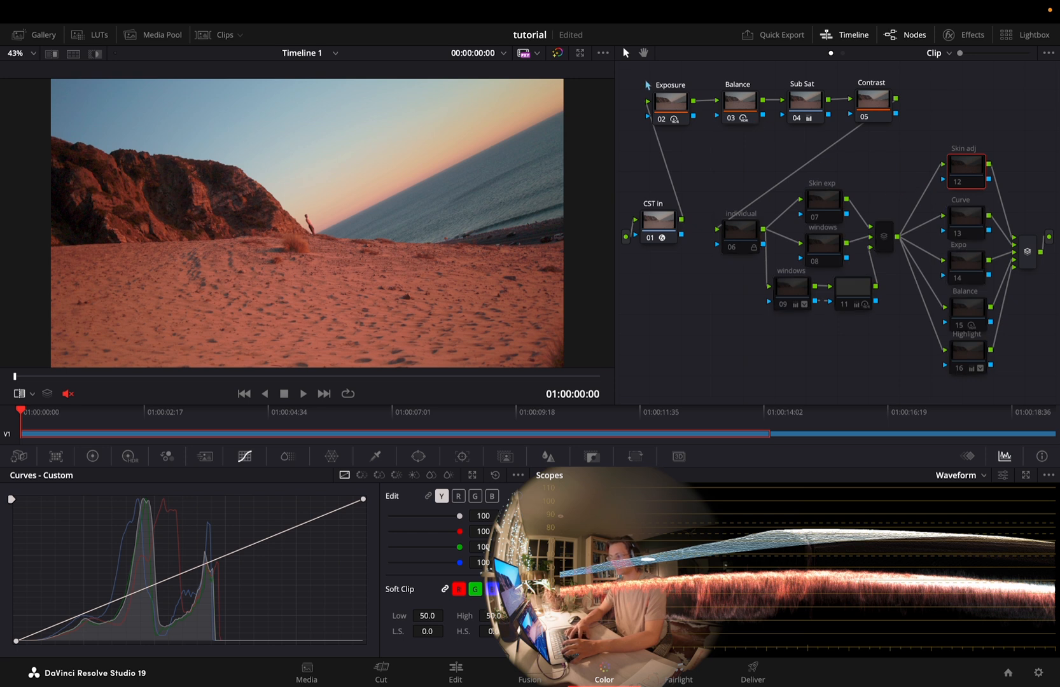
Grab a still of the primaries-only grade on MVI_2947.MP4 and apply its grade to MVI_2945.MP4
{"action": "right_click", "coordinate": [409, 247]}
{"action": "left_click", "coordinate": [425, 252]}
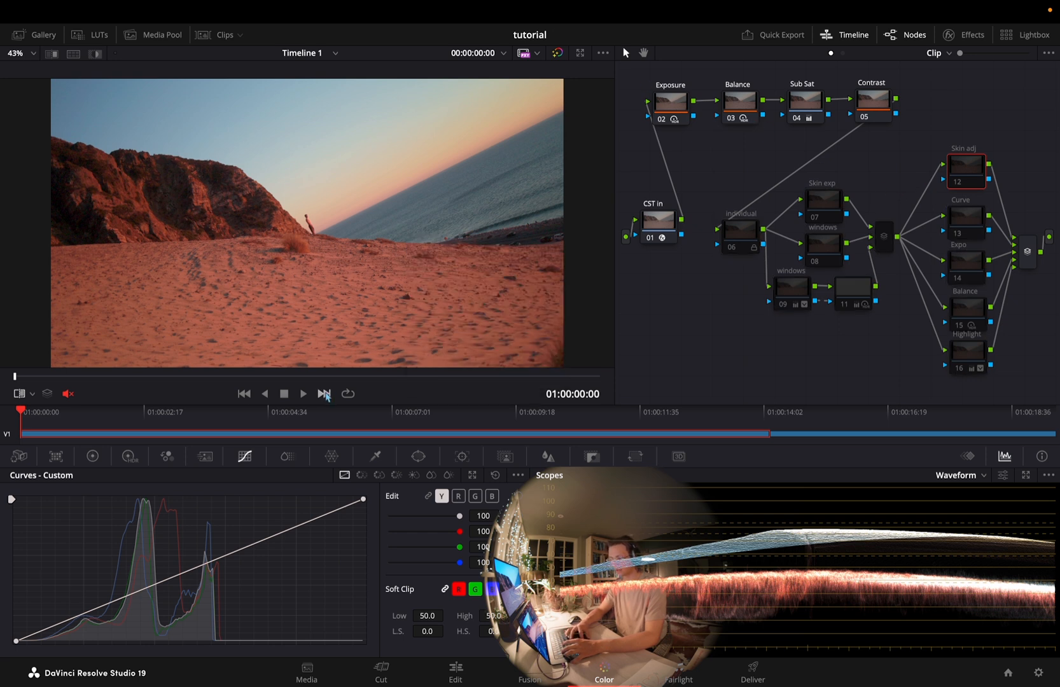
{"action": "left_click", "coordinate": [324, 394]}
{"action": "left_click", "coordinate": [27, 36]}
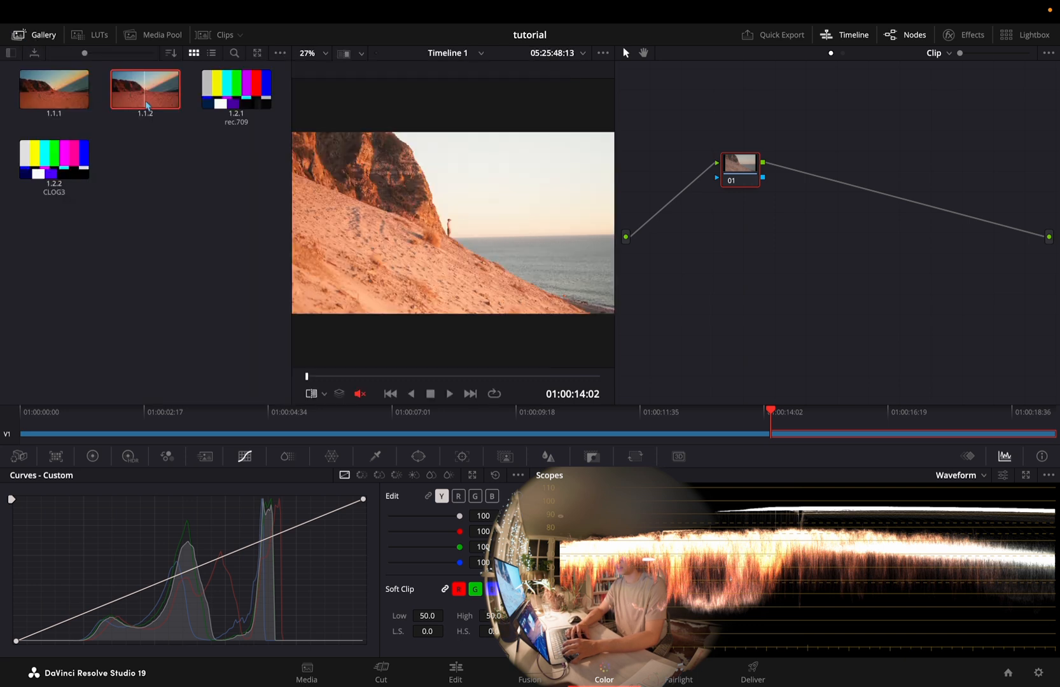
{"action": "right_click", "coordinate": [146, 100]}
{"action": "left_click", "coordinate": [170, 138]}
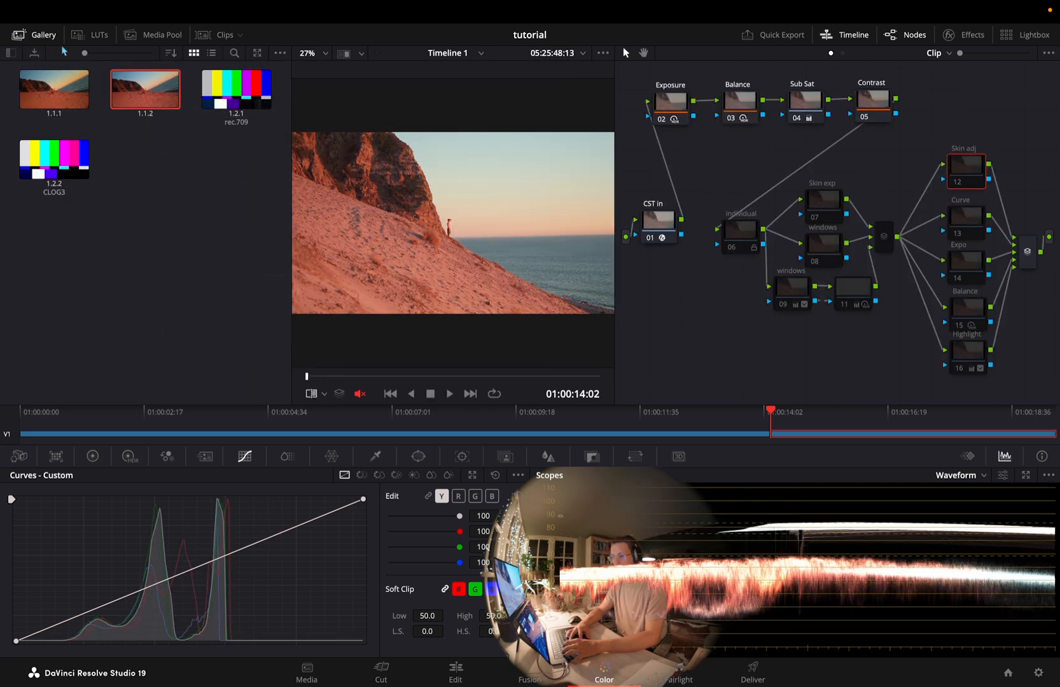
{"action": "left_click", "coordinate": [35, 39]}
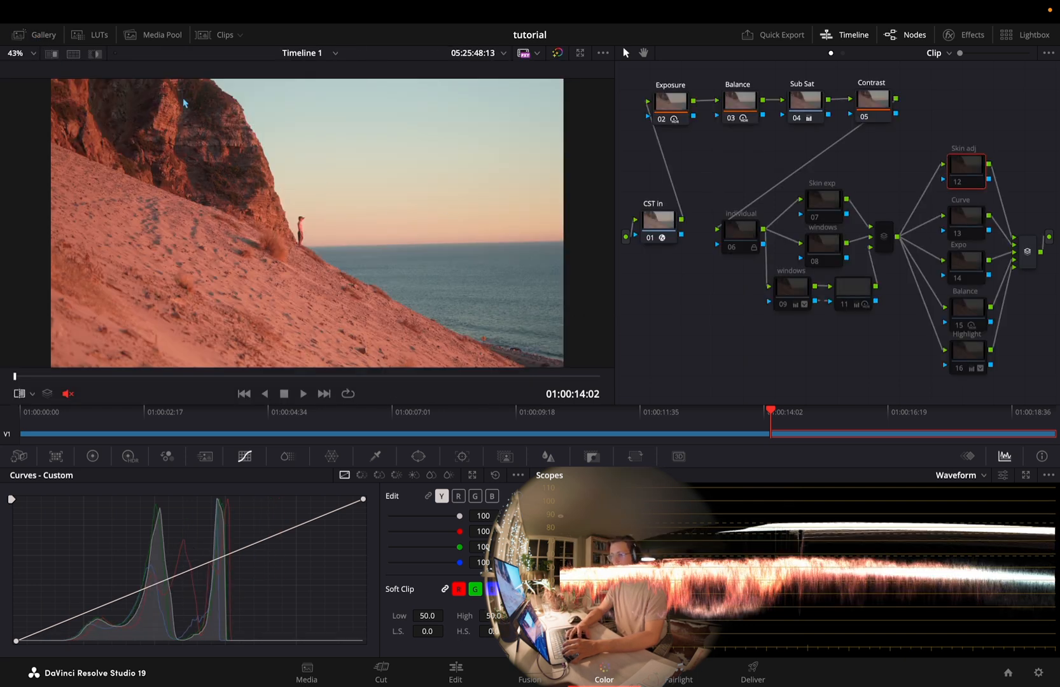
Wipe the reference still across MVI_2945.MP4 and compare the two shots in the vectorscope
{"action": "left_click", "coordinate": [54, 55]}
{"action": "left_click_drag", "start_coordinate": [359, 257], "coordinate": [245, 321]}
{"action": "left_click", "coordinate": [973, 478]}
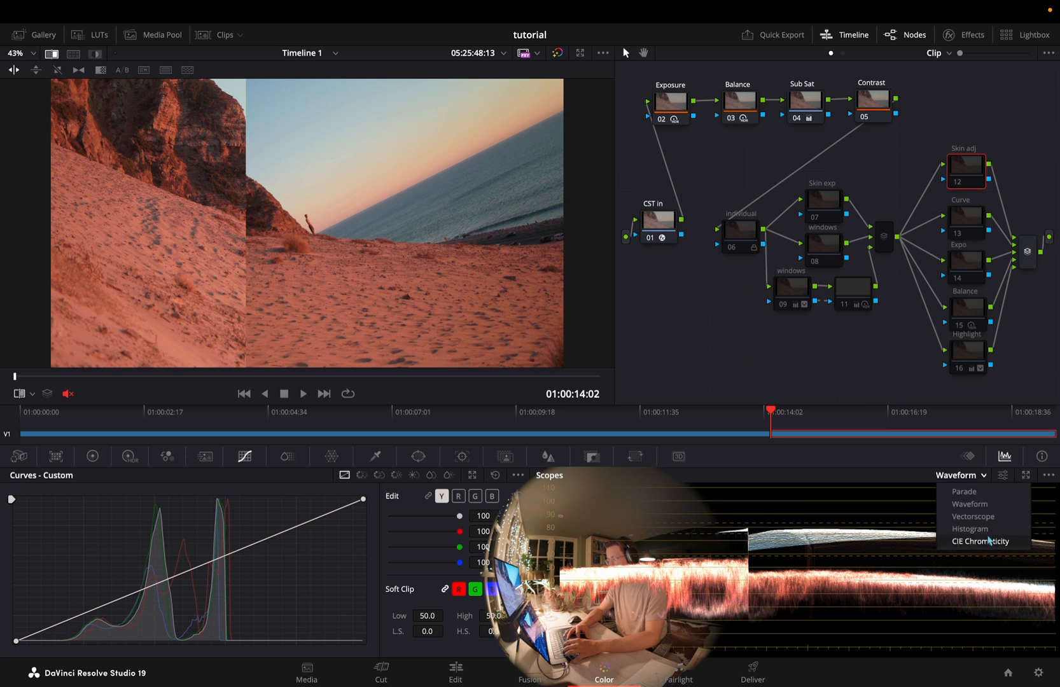
{"action": "left_click", "coordinate": [966, 517]}
{"action": "left_click_drag", "start_coordinate": [228, 236], "coordinate": [91, 286]}
{"action": "left_click_drag", "start_coordinate": [290, 262], "coordinate": [304, 284]}
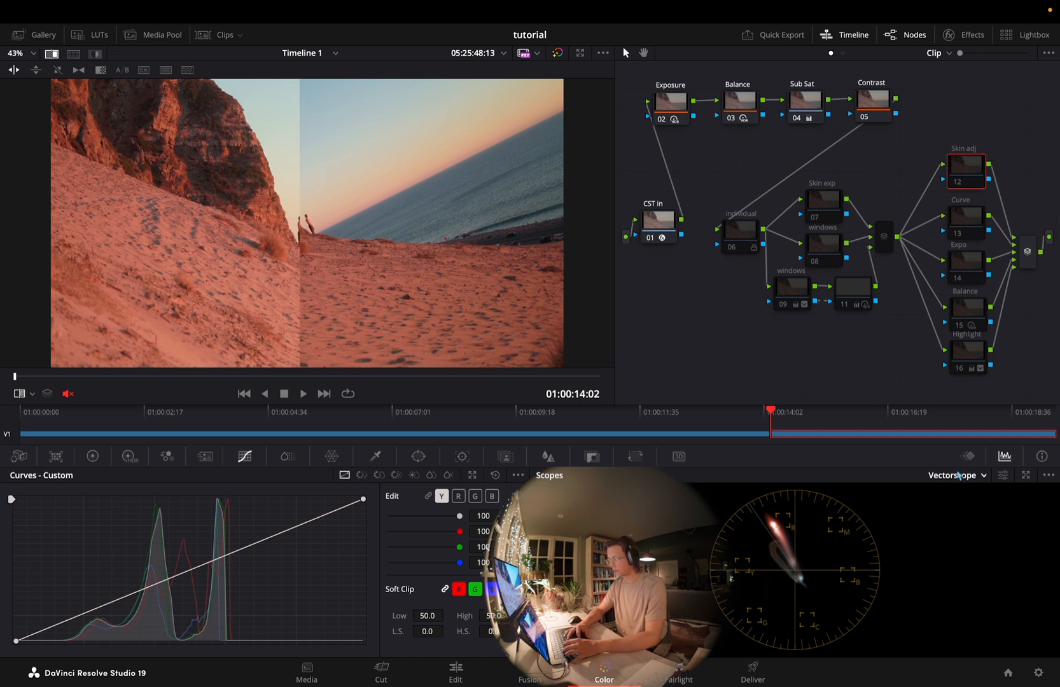
Set the Exposure node's HDR global exposure to -1.36, matching MVI_2945.MP4 to the wiped still in the waveform
{"action": "left_click", "coordinate": [959, 475]}
{"action": "left_click", "coordinate": [957, 504]}
{"action": "left_click", "coordinate": [670, 102]}
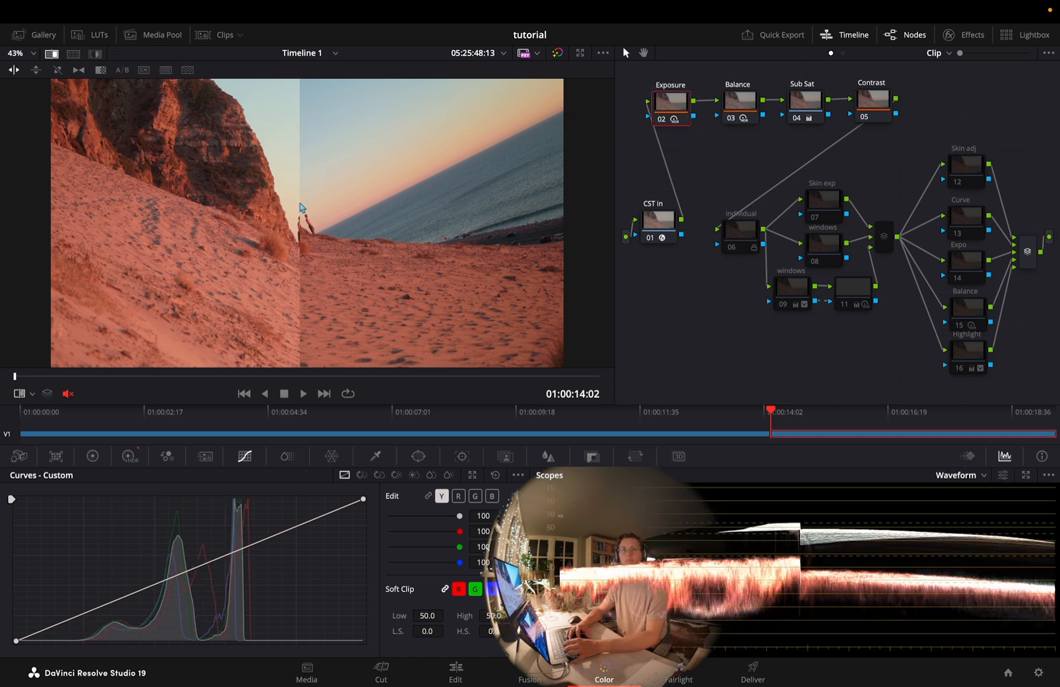
{"action": "mouse_move", "coordinate": [303, 210]}
{"action": "left_mouse_down"}
{"action": "mouse_move", "coordinate": [338, 203]}
{"action": "mouse_move", "coordinate": [291, 216]}
{"action": "left_mouse_up"}
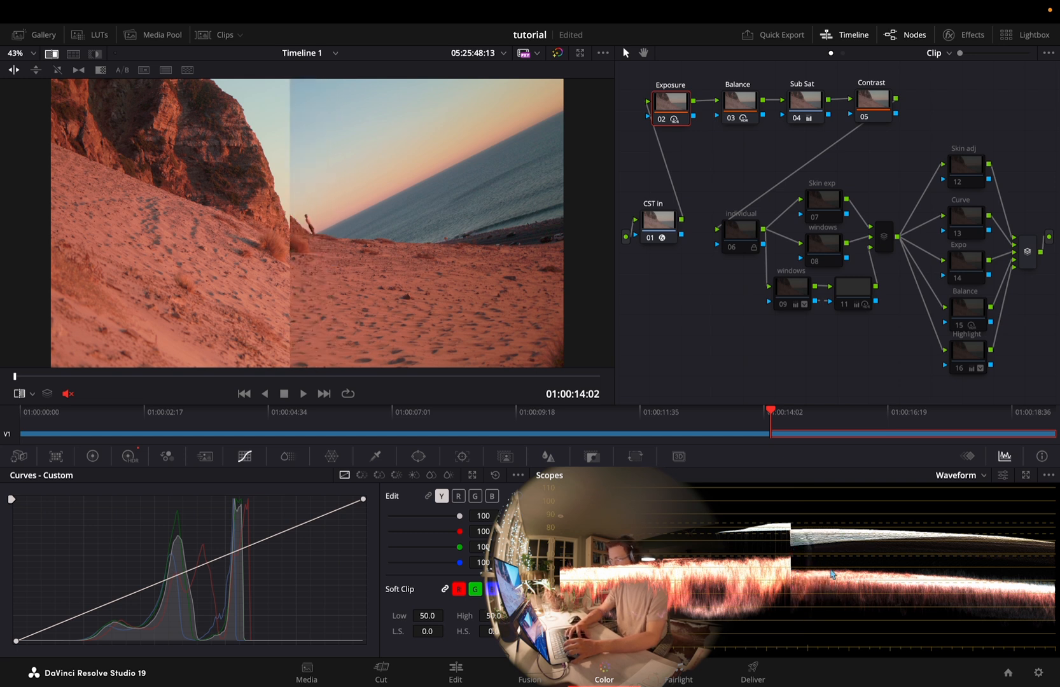
{"action": "left_click", "coordinate": [130, 458]}
{"action": "left_click_drag", "start_coordinate": [435, 614], "coordinate": [261, 615]}
{"action": "left_click_drag", "start_coordinate": [279, 249], "coordinate": [317, 360]}
Compare the clip's balance with the still in the vectorscope using checkerboard and vertical wipes, with the Balance node selected
{"action": "left_click", "coordinate": [953, 479]}
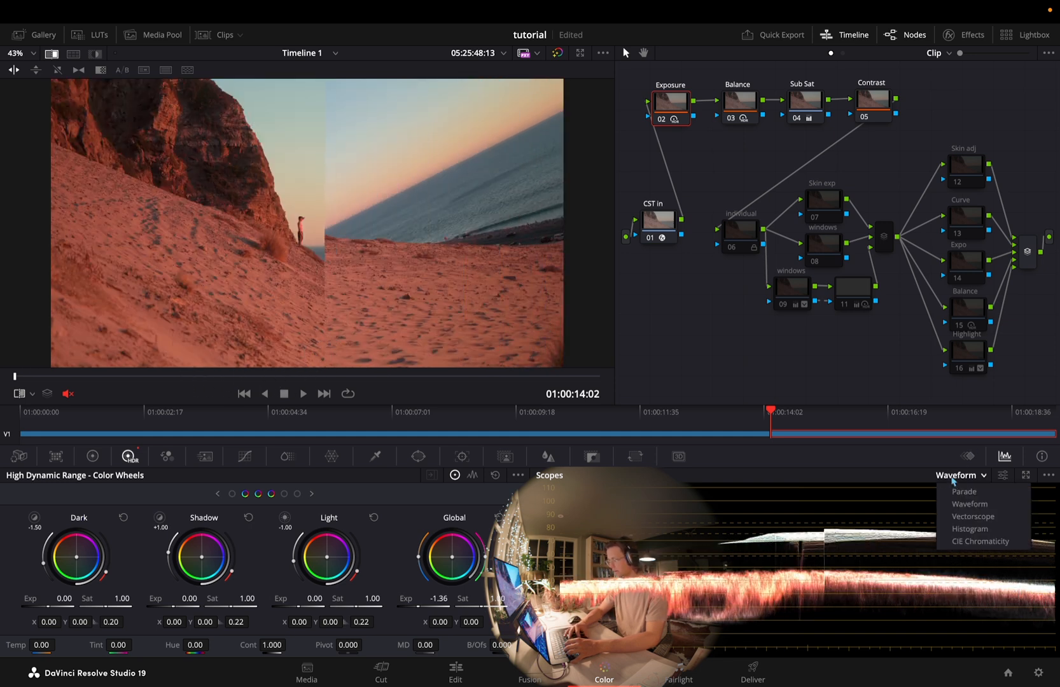
{"action": "left_click", "coordinate": [960, 518]}
{"action": "left_click", "coordinate": [744, 112]}
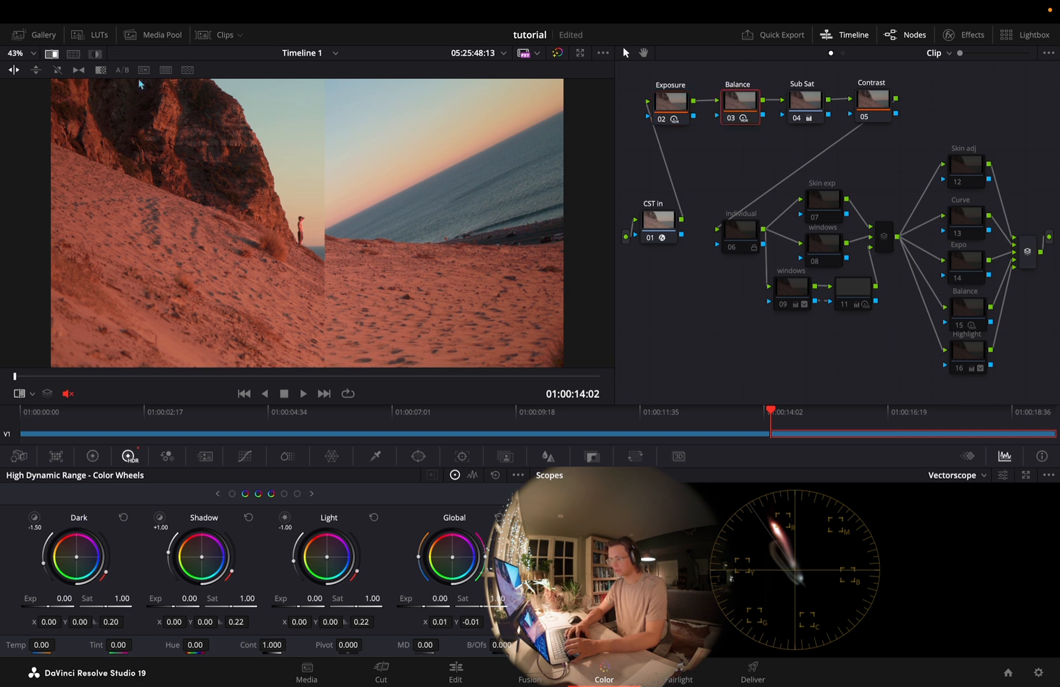
{"action": "left_click_drag", "start_coordinate": [358, 219], "coordinate": [475, 203]}
{"action": "left_click", "coordinate": [187, 70]}
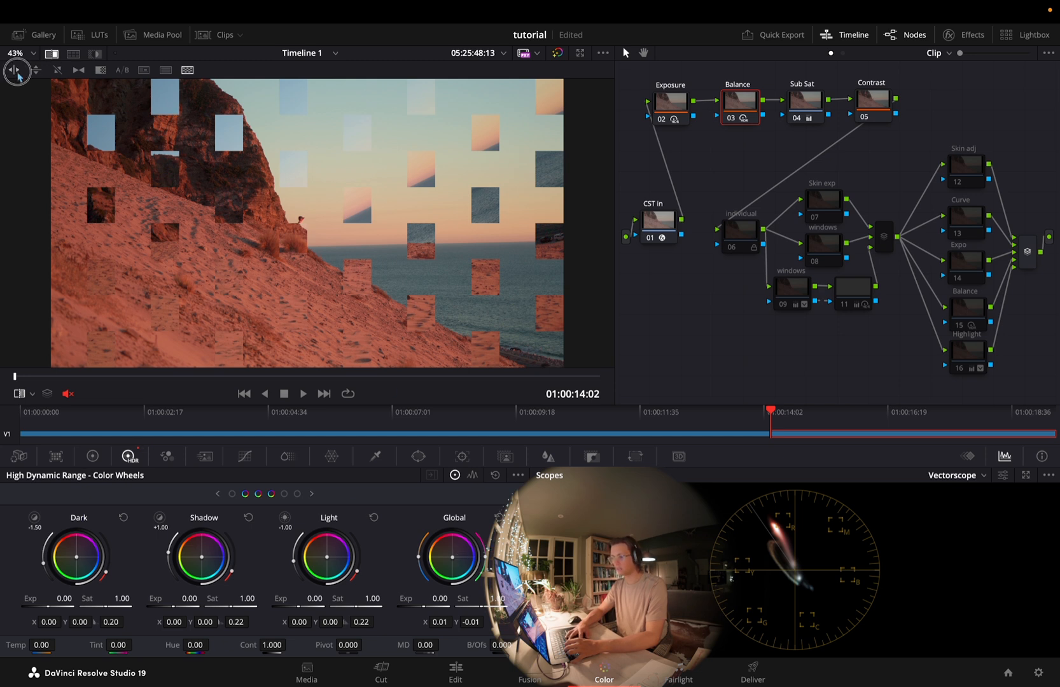
{"action": "left_click", "coordinate": [14, 69]}
{"action": "left_click_drag", "start_coordinate": [447, 196], "coordinate": [322, 220]}
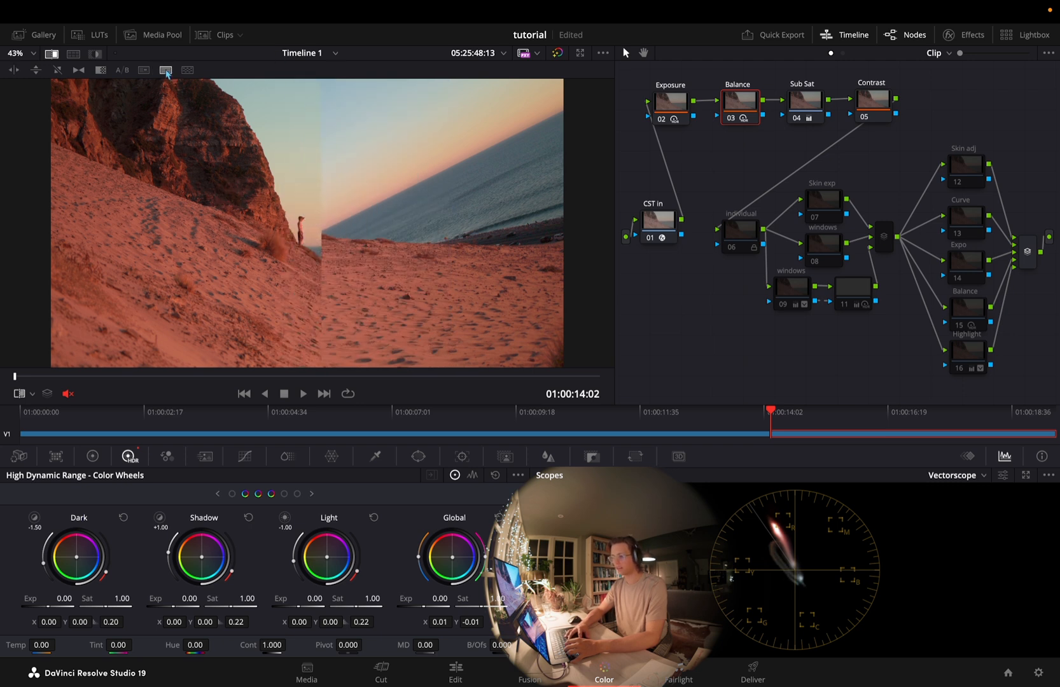
Fine-tune the Balance node's HDR global color balance at X 0.01, Y -0.01 against the still in a checkerboard wipe
{"action": "left_click", "coordinate": [166, 70]}
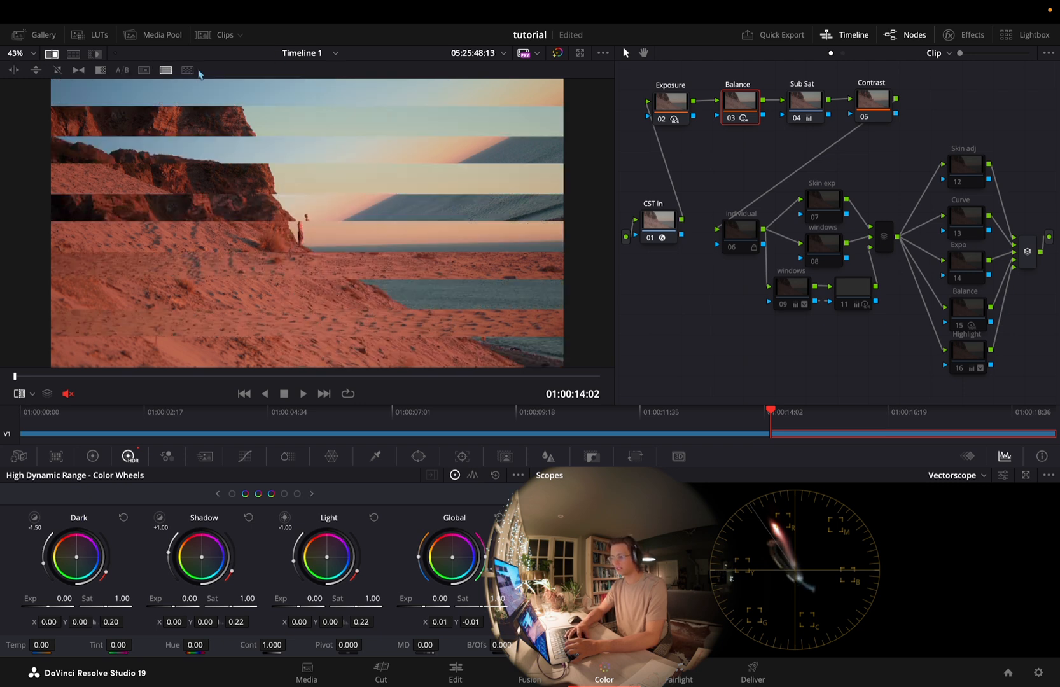
{"action": "left_click", "coordinate": [186, 70]}
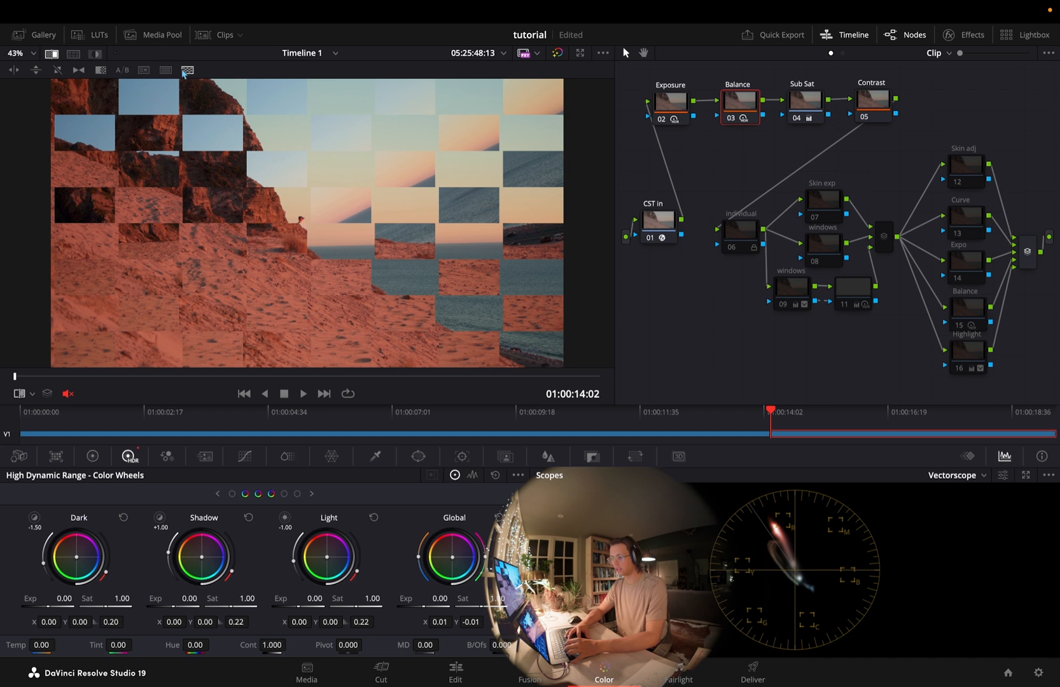
{"action": "left_click", "coordinate": [166, 70]}
{"action": "left_click", "coordinate": [187, 70]}
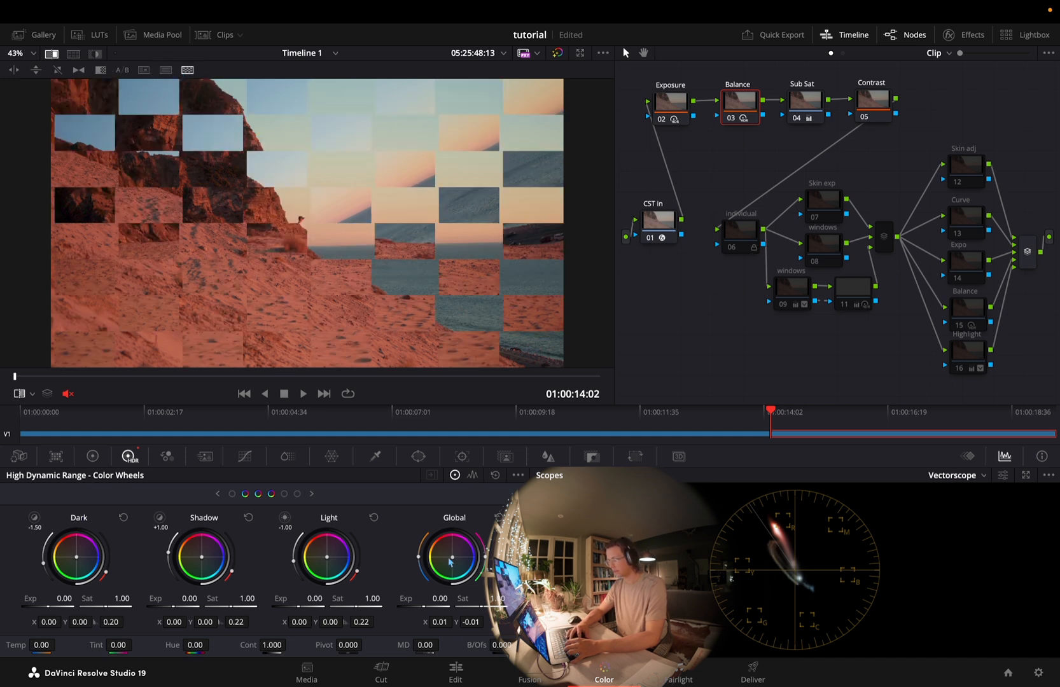
{"action": "mouse_move", "coordinate": [452, 557]}
{"action": "left_mouse_down"}
{"action": "mouse_move", "coordinate": [466, 548]}
{"action": "mouse_move", "coordinate": [453, 557]}
{"action": "left_mouse_up"}
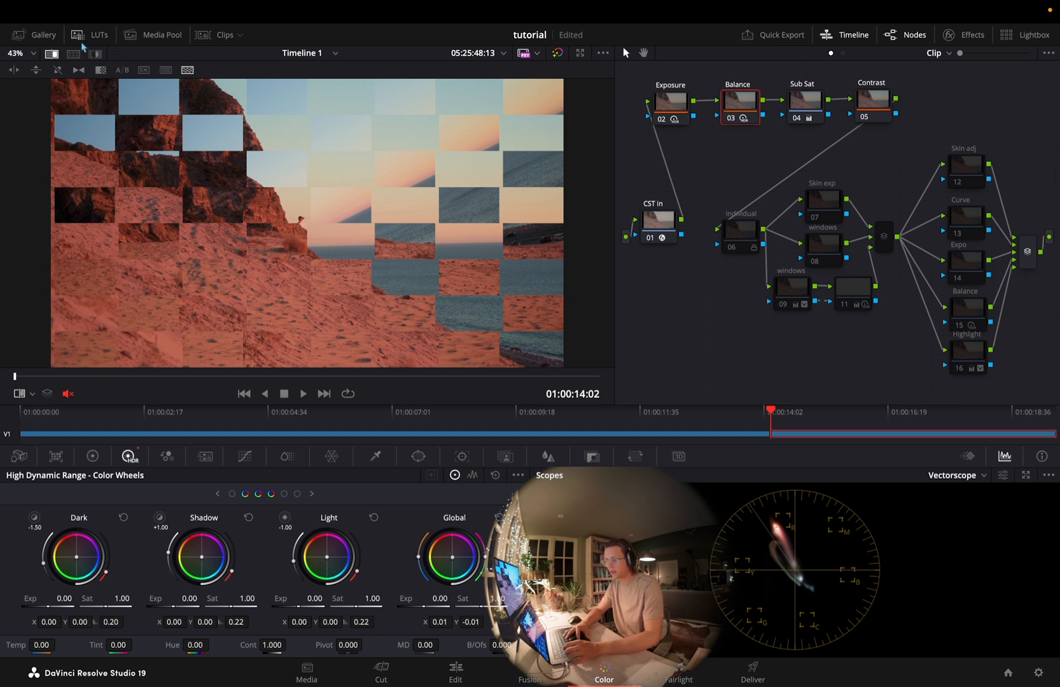
Turn off the still comparison and toggle the Balance node off and on to judge its effect
{"action": "left_click", "coordinate": [51, 53]}
{"action": "key", "text": "ctrl+d"}
{"action": "key", "text": "ctrl+d"}
{"action": "key", "text": "ctrl+d"}
{"action": "key", "text": "ctrl+d"}
{"action": "key", "text": "ctrl+d"}
{"action": "key", "text": "ctrl+d"}
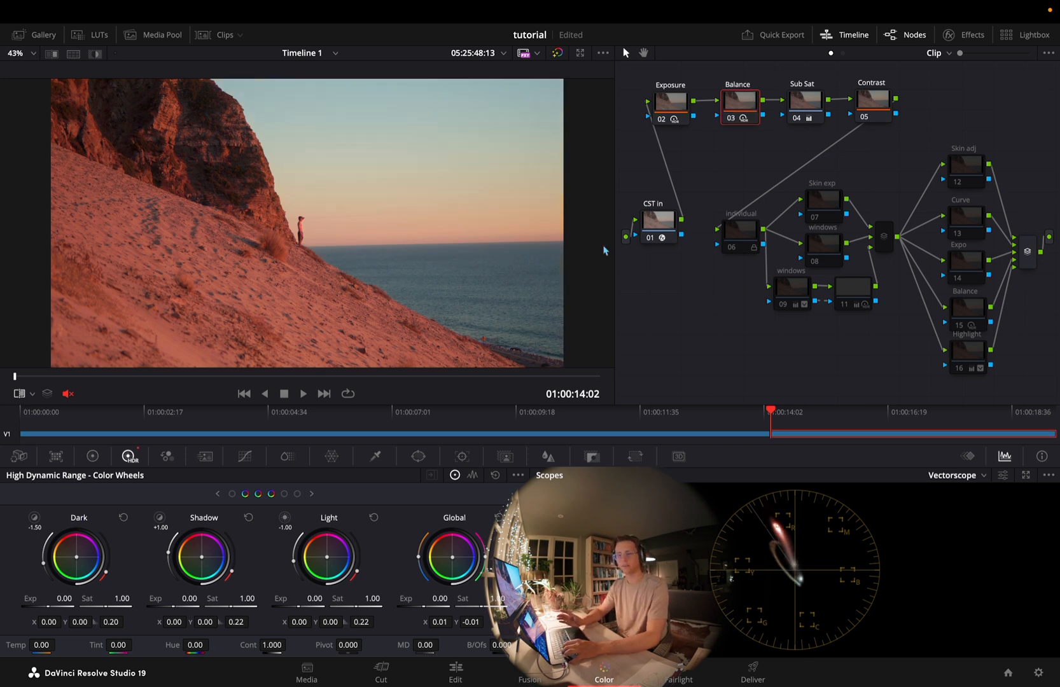
Toggle the Sub Sat node off and on to judge its effect on MVI_2945.MP4
{"action": "left_click", "coordinate": [809, 110]}
{"action": "key", "text": "ctrl+d"}
{"action": "key", "text": "ctrl+d"}
{"action": "key", "text": "ctrl+d"}
{"action": "key", "text": "ctrl+d"}
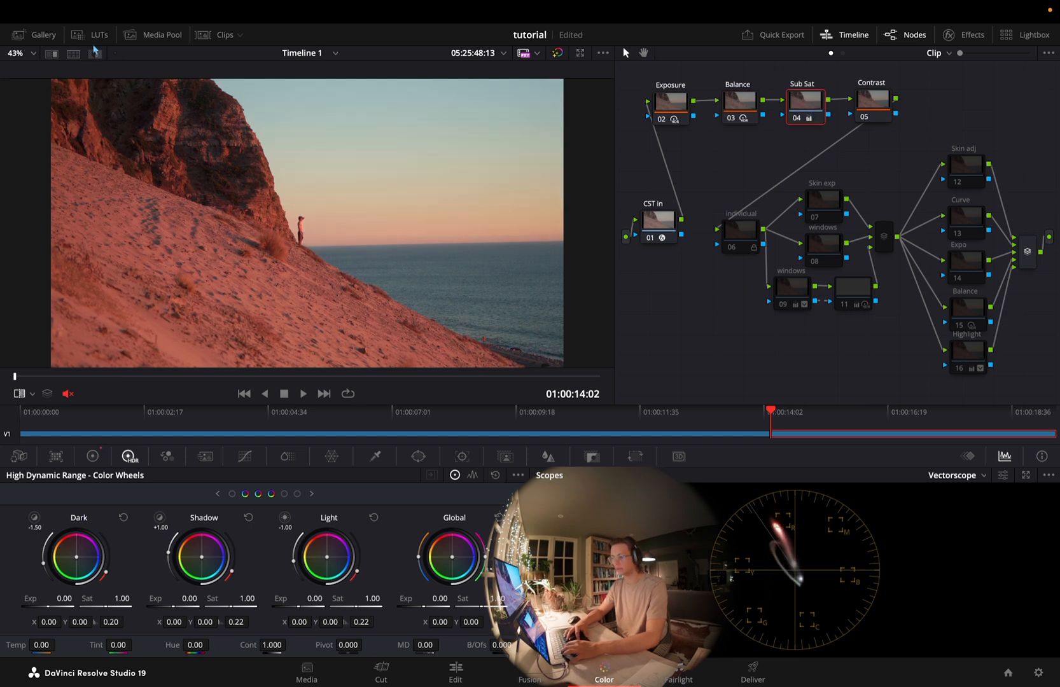
Check the matched primaries against the reference still with a vertical wipe, and close the comparison
{"action": "left_click", "coordinate": [53, 54]}
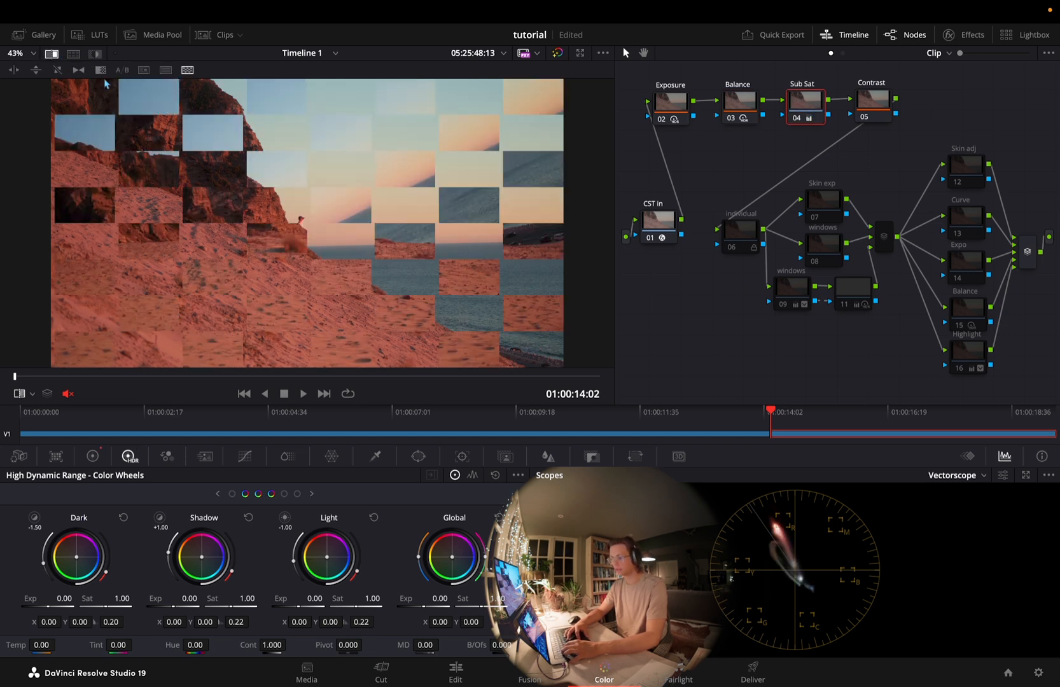
{"action": "left_click", "coordinate": [14, 71]}
{"action": "left_click_drag", "start_coordinate": [326, 210], "coordinate": [334, 298]}
{"action": "left_click", "coordinate": [52, 54]}
Re-enable all secondary adjustment nodes from 06 to 16 on the second clip and on the first clip
{"action": "left_click_drag", "start_coordinate": [1017, 166], "coordinate": [712, 424]}
{"action": "key", "text": "super+d"}
{"action": "left_click", "coordinate": [243, 393]}
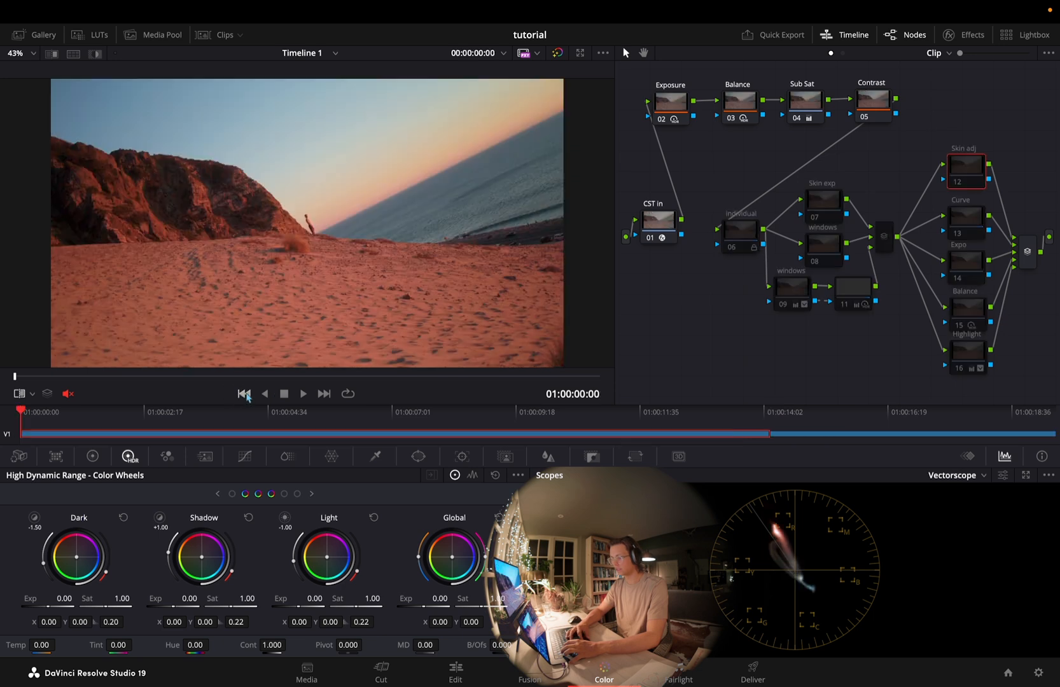
{"action": "left_click_drag", "start_coordinate": [1002, 177], "coordinate": [731, 422]}
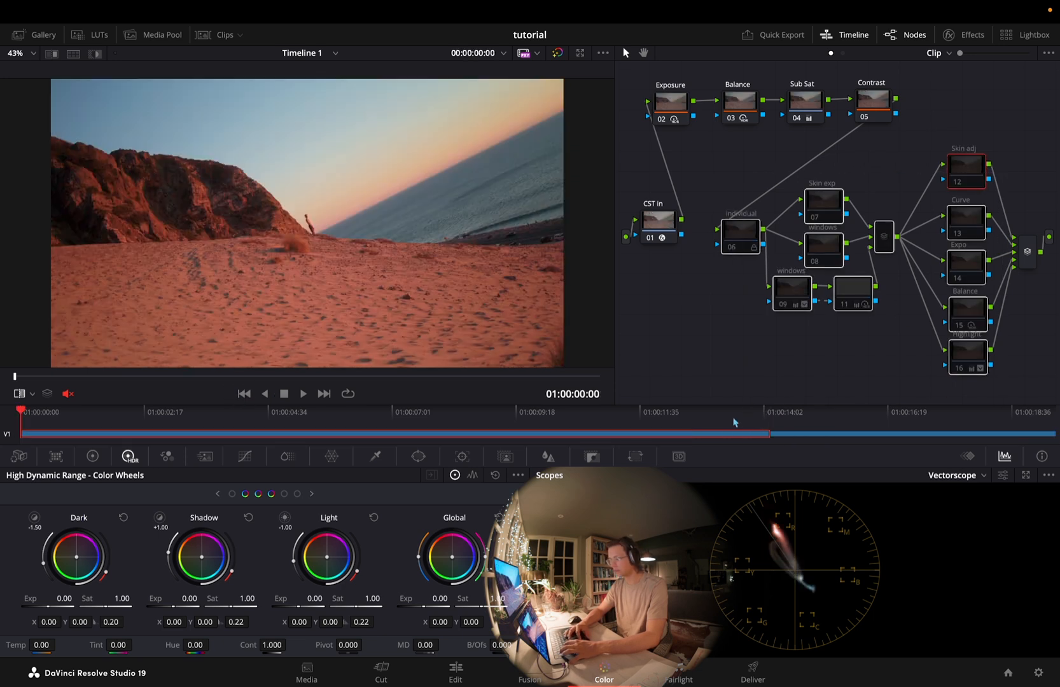
{"action": "key", "text": "super+d"}
Flip back and forth between the two clips to compare their match with the full node trees enabled
{"action": "left_click", "coordinate": [324, 394]}
{"action": "left_click", "coordinate": [244, 393]}
{"action": "left_click", "coordinate": [325, 394]}
{"action": "left_click", "coordinate": [244, 393]}
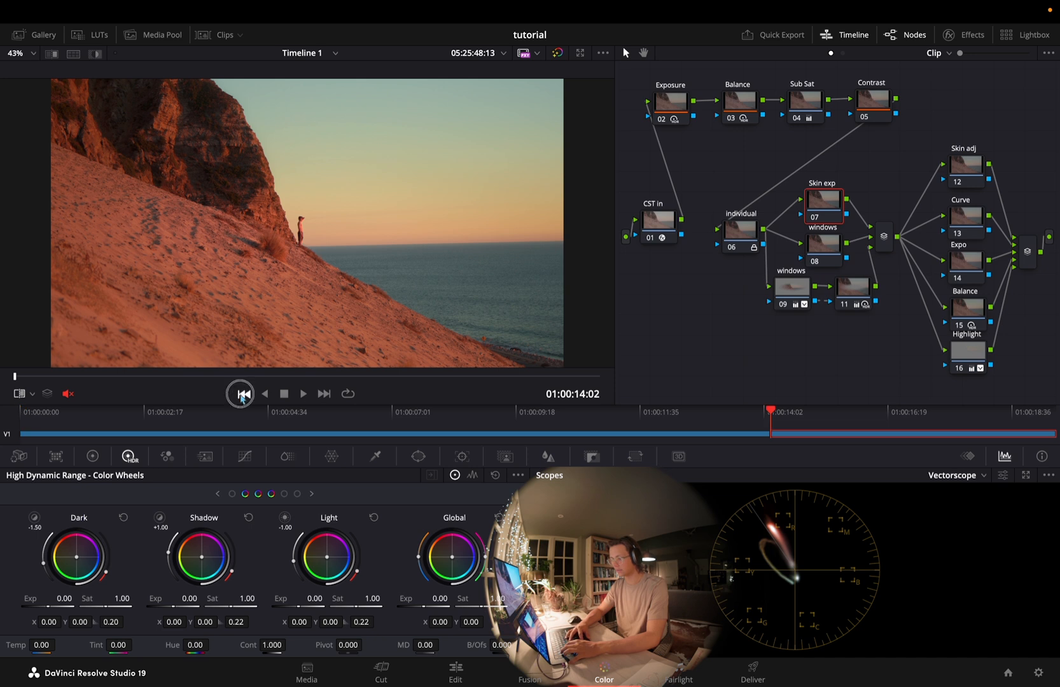
{"action": "left_click", "coordinate": [324, 394]}
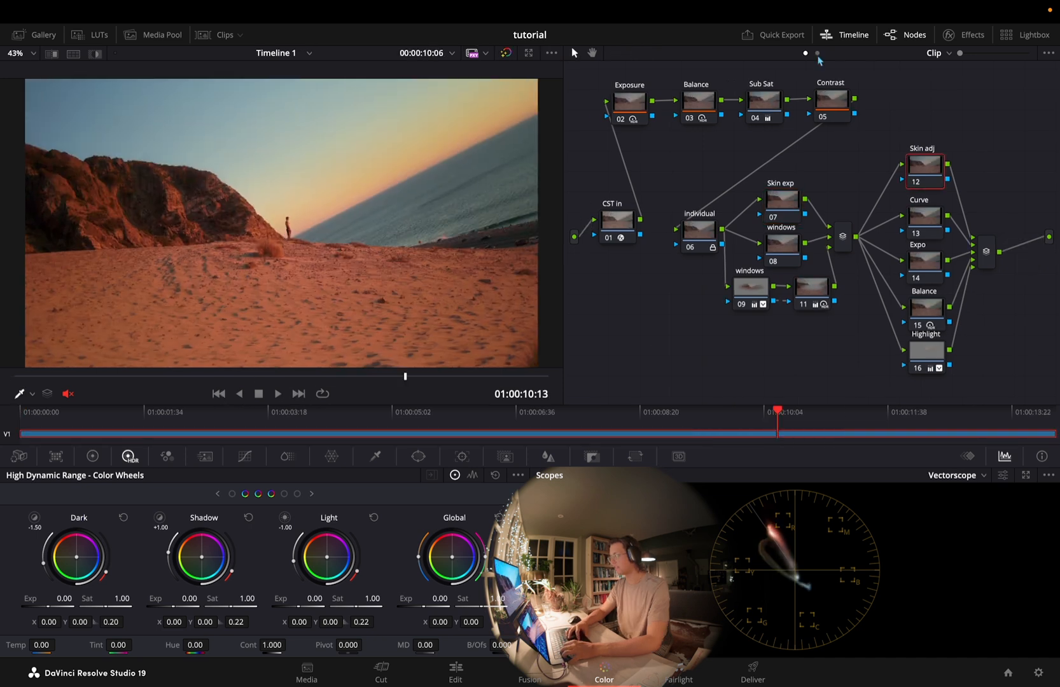
Switch to the timeline-level node graph and enable the Vignette, Blur, 03 and Split toning nodes
{"action": "left_click", "coordinate": [816, 53]}
{"action": "left_click", "coordinate": [716, 191]}
{"action": "left_click_drag", "start_coordinate": [670, 142], "coordinate": [925, 385]}
{"action": "left_click", "coordinate": [926, 385]}
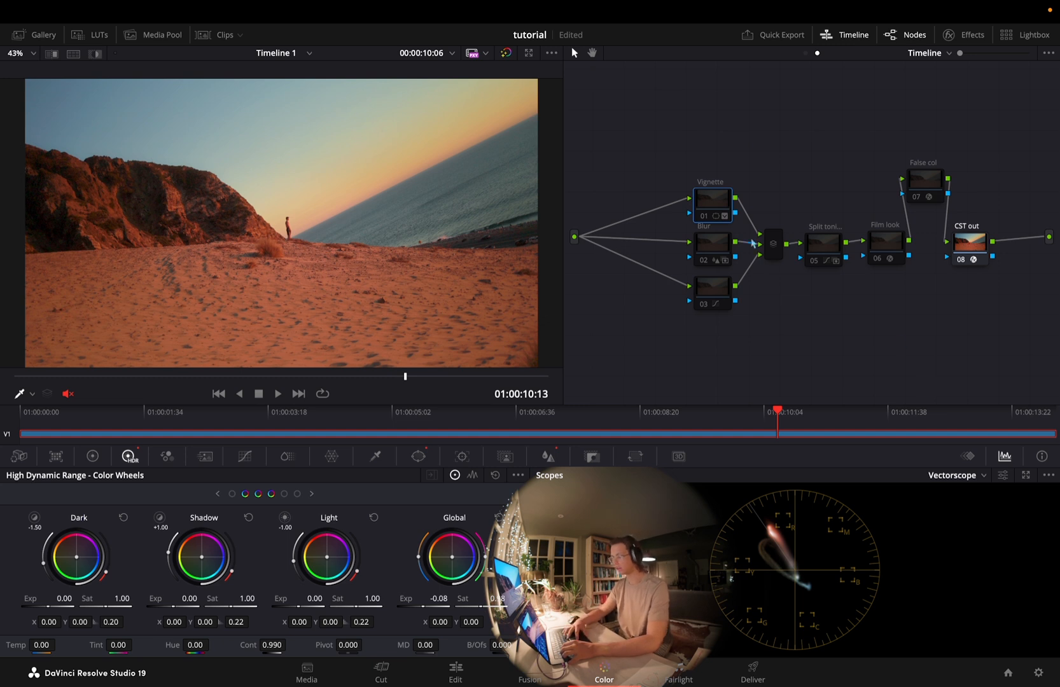
{"action": "left_click_drag", "start_coordinate": [700, 159], "coordinate": [839, 358]}
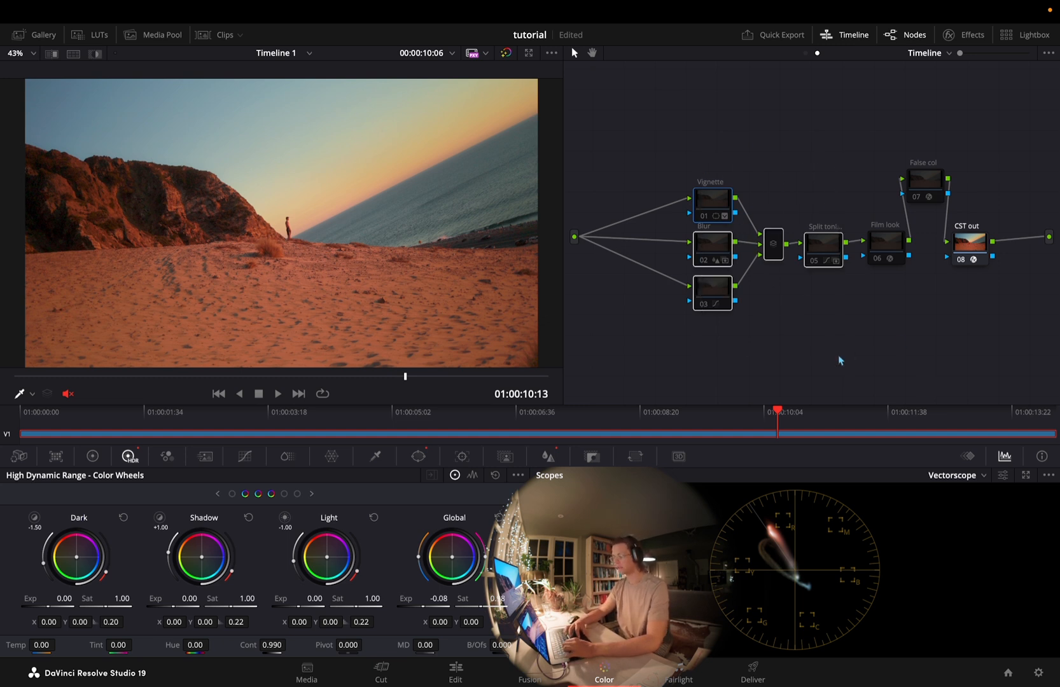
{"action": "left_click", "coordinate": [772, 288]}
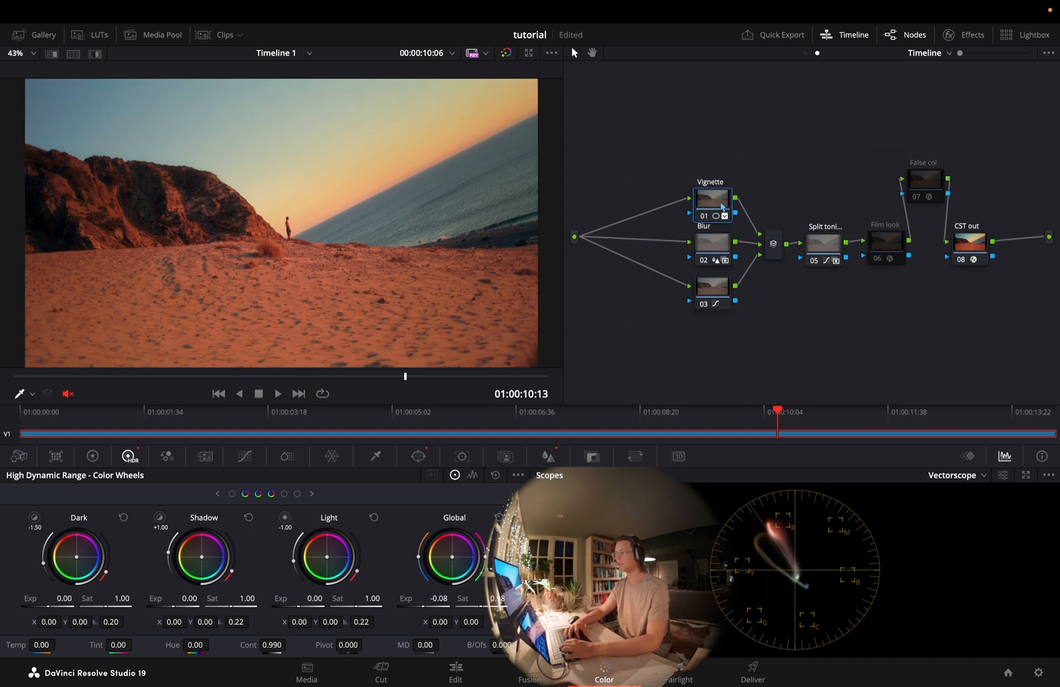
View the graded frame full screen, and examine the Vignette node's key, circular window and HDR wheel settings
{"action": "key", "text": "p"}
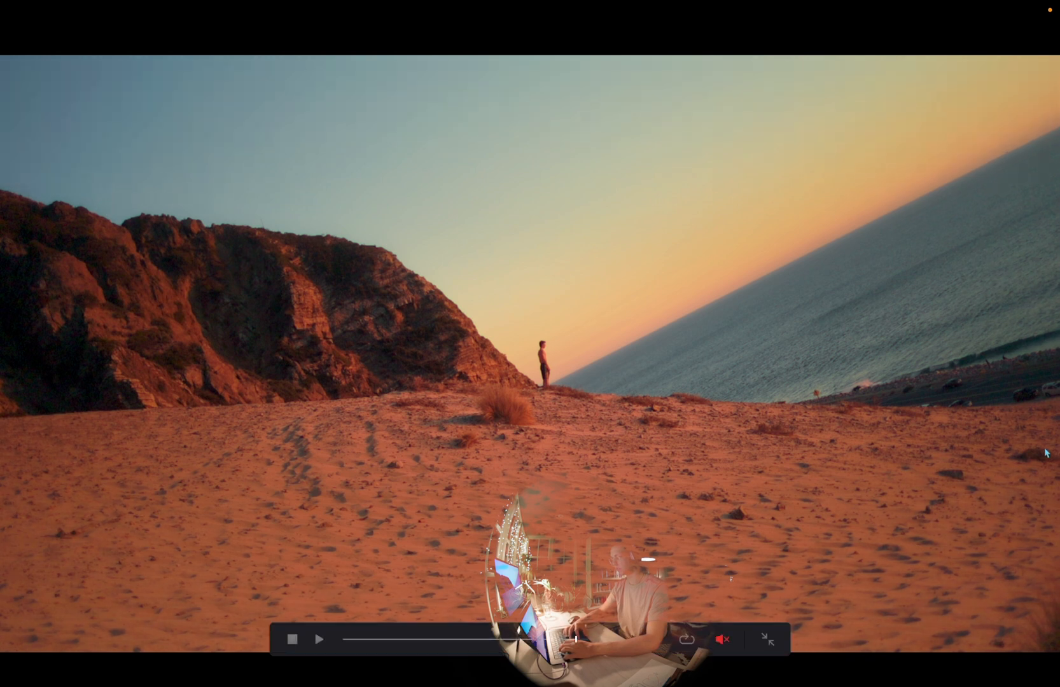
{"action": "key", "text": "p"}
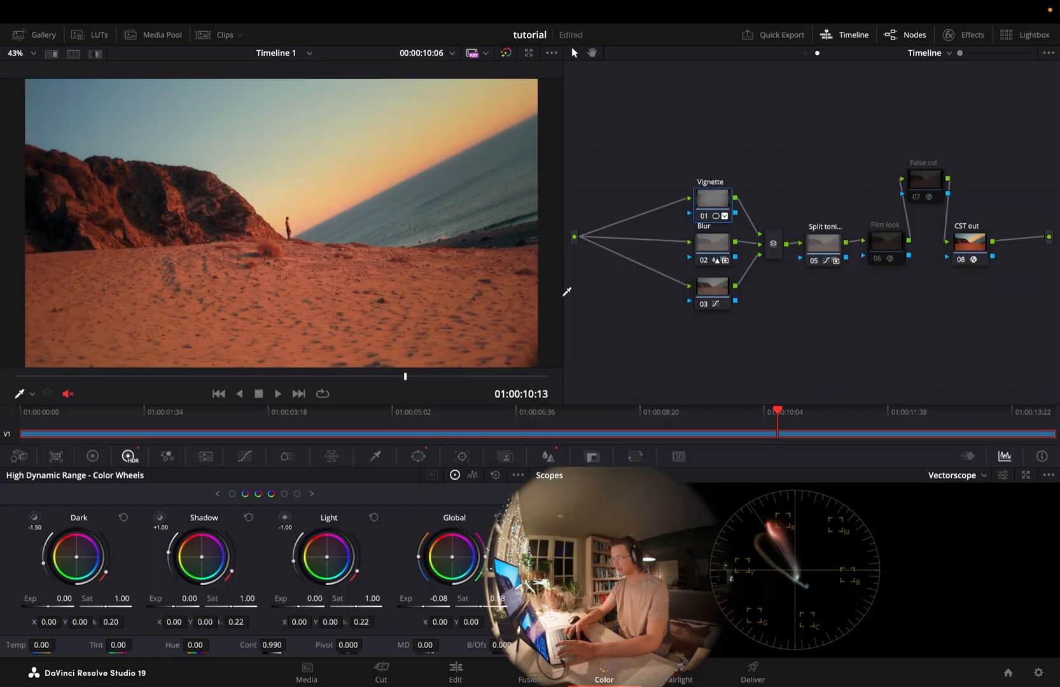
{"action": "left_click", "coordinate": [558, 461]}
{"action": "left_click", "coordinate": [590, 455]}
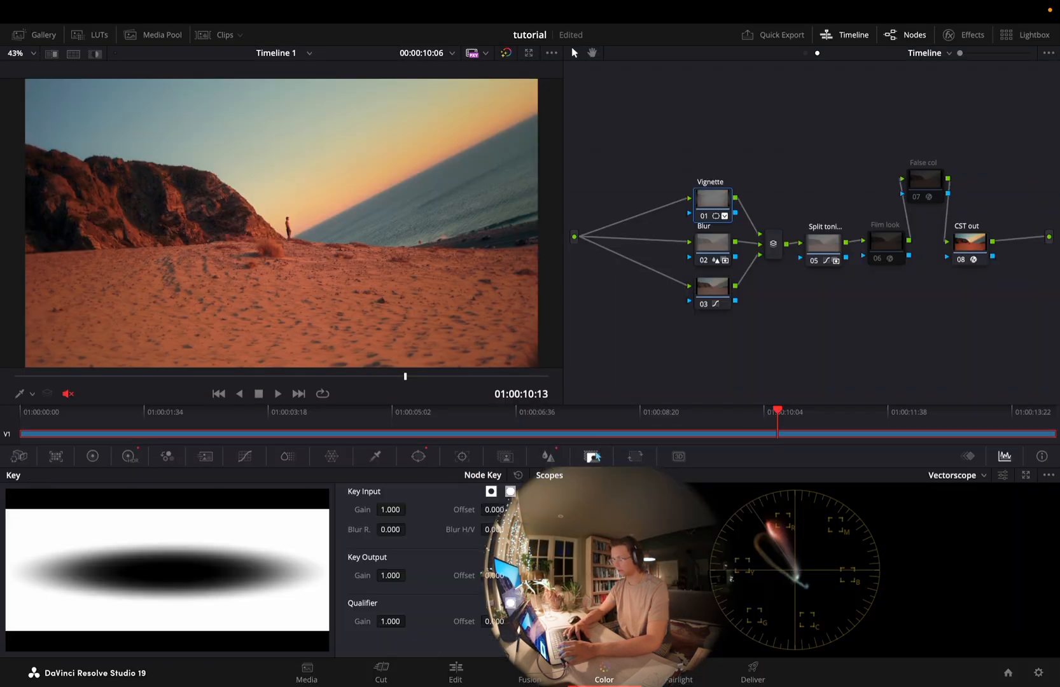
{"action": "left_click", "coordinate": [421, 453]}
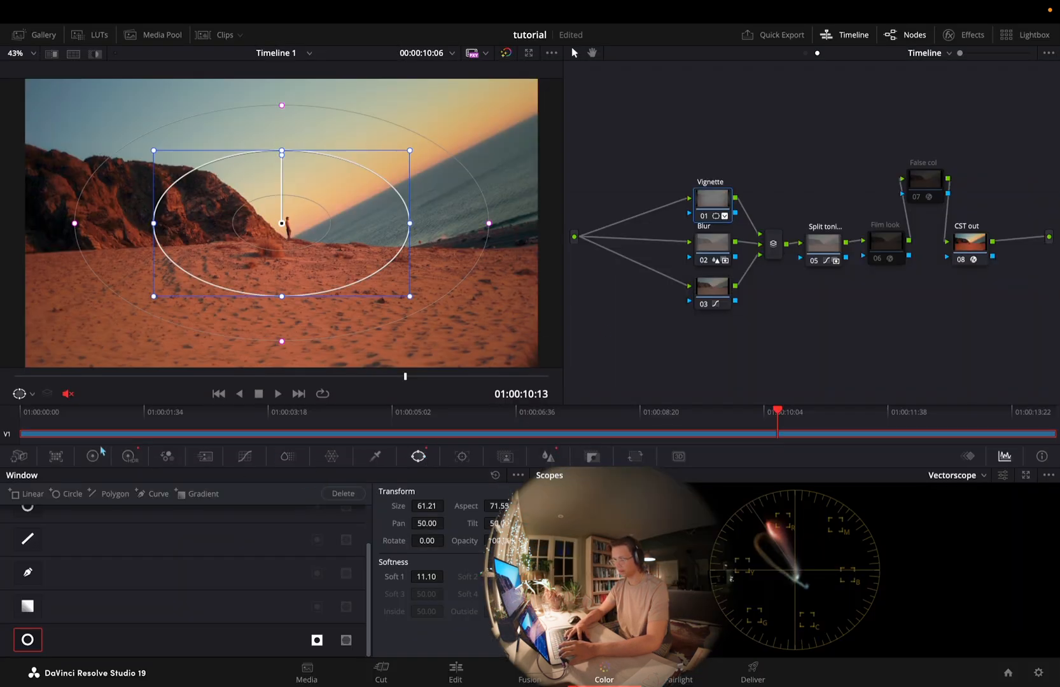
{"action": "left_click", "coordinate": [129, 457]}
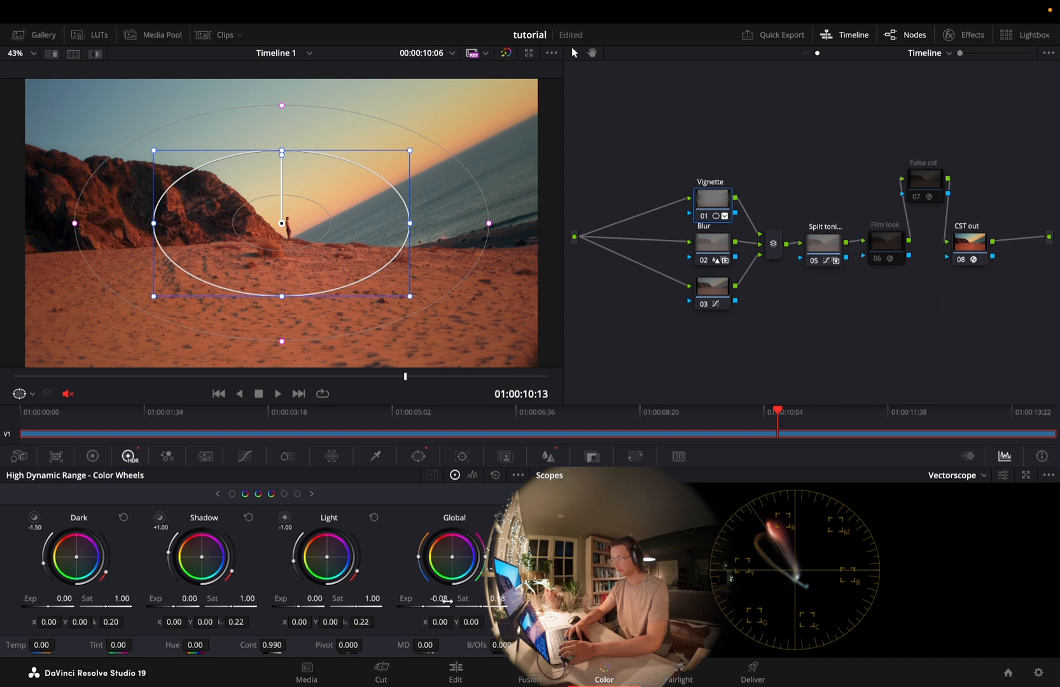
Toggle the Blur node off and on around the standing figure, and examine its key output gain and blur radius
{"action": "left_click", "coordinate": [714, 240]}
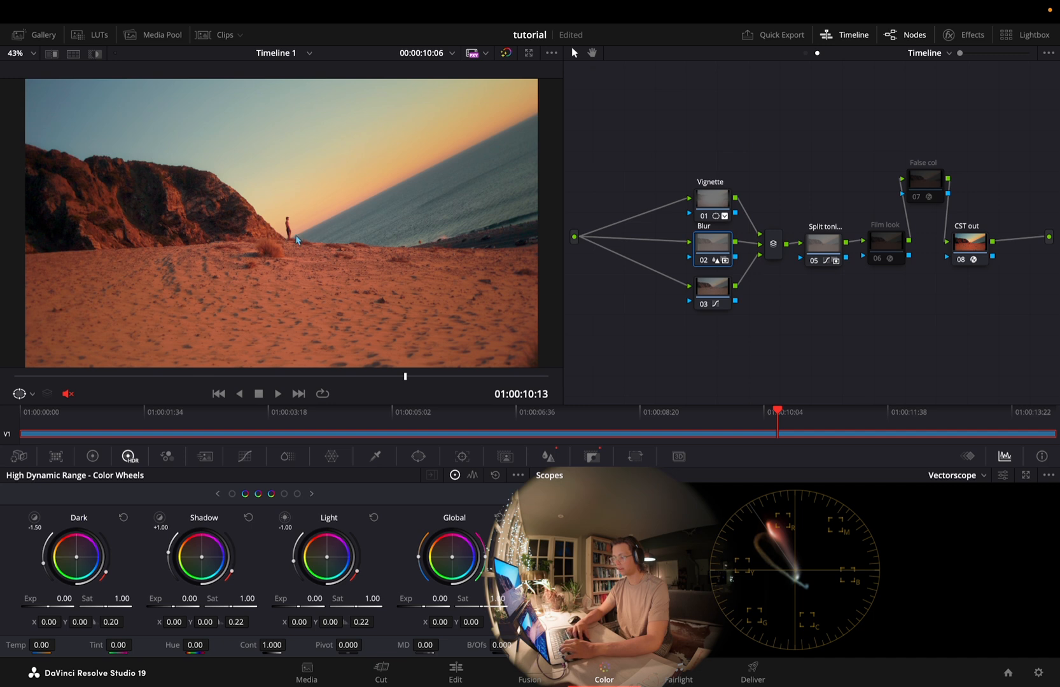
{"action": "scroll", "coordinate": [296, 239], "scroll_direction": "up", "scroll_amount": 10}
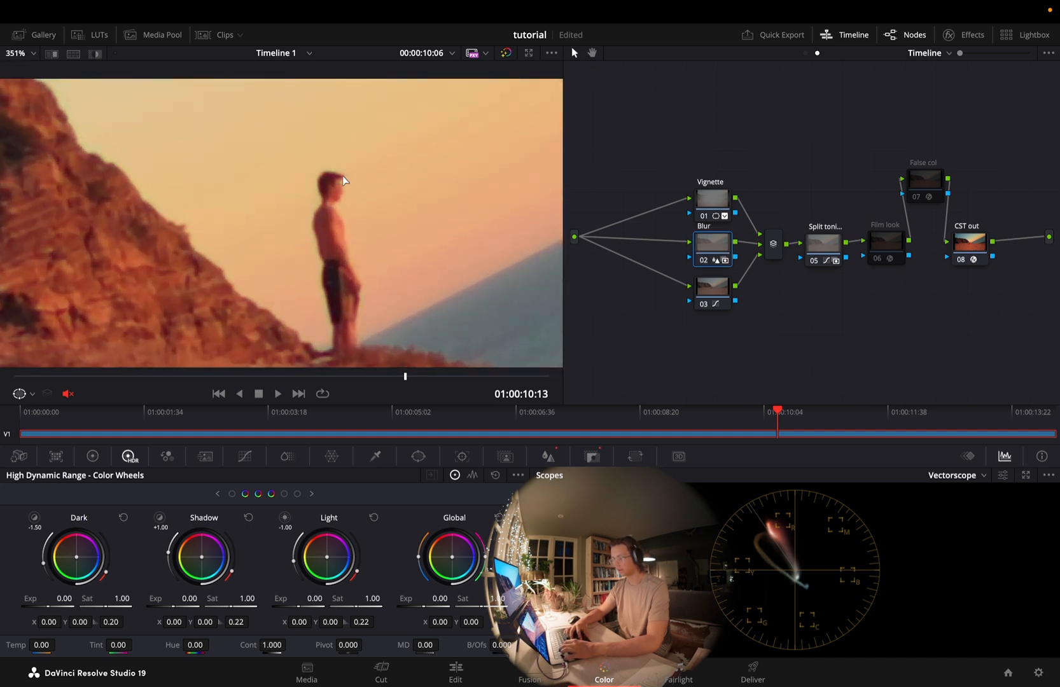
{"action": "key", "text": "ctrl+d"}
{"action": "key", "text": "ctrl+d"}
{"action": "key", "text": "ctrl+d"}
{"action": "key", "text": "ctrl+d"}
{"action": "key", "text": "ctrl+d"}
{"action": "key", "text": "ctrl+d"}
{"action": "key", "text": "ctrl+d"}
{"action": "key", "text": "ctrl+d"}
{"action": "scroll", "coordinate": [369, 280], "scroll_direction": "down", "scroll_amount": 10}
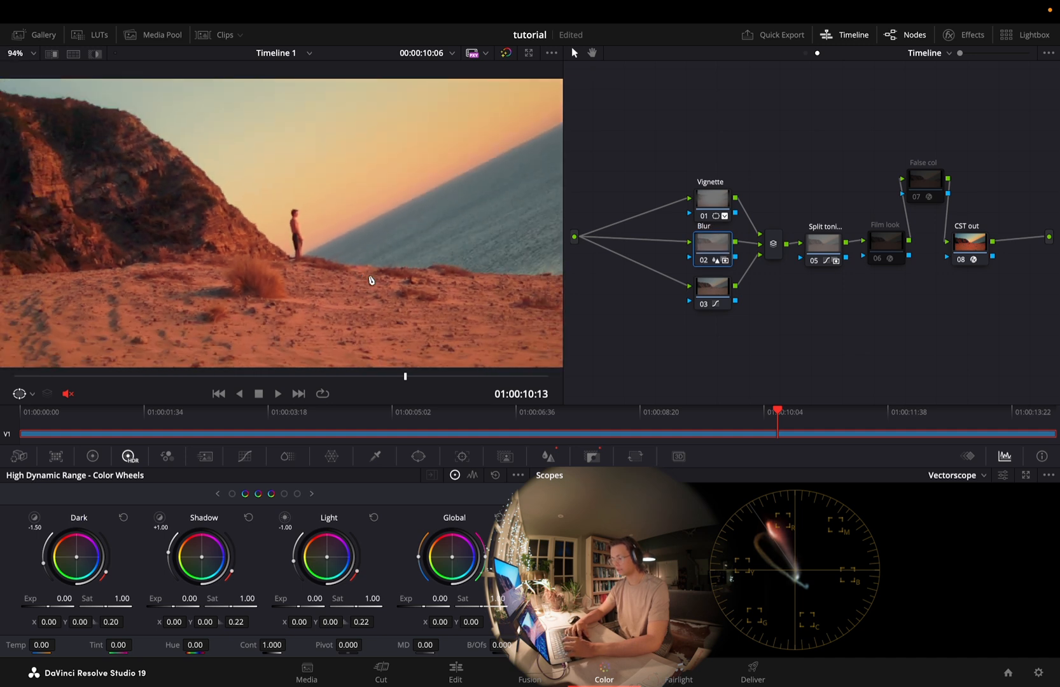
{"action": "key", "text": "ctrl+d"}
{"action": "key", "text": "ctrl+d"}
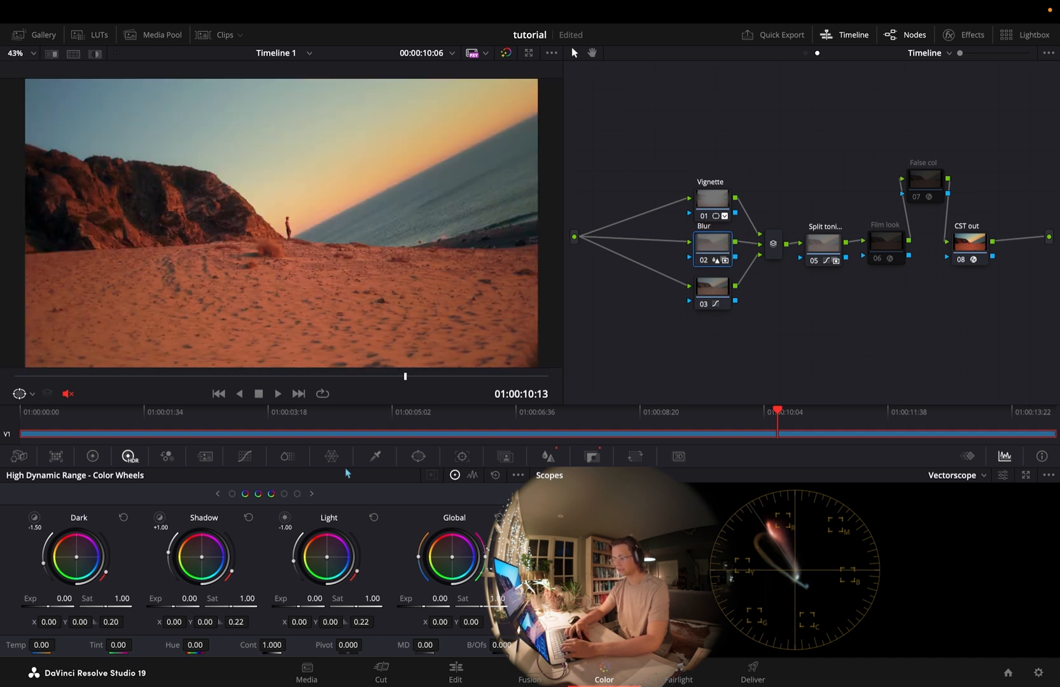
{"action": "left_click", "coordinate": [553, 455]}
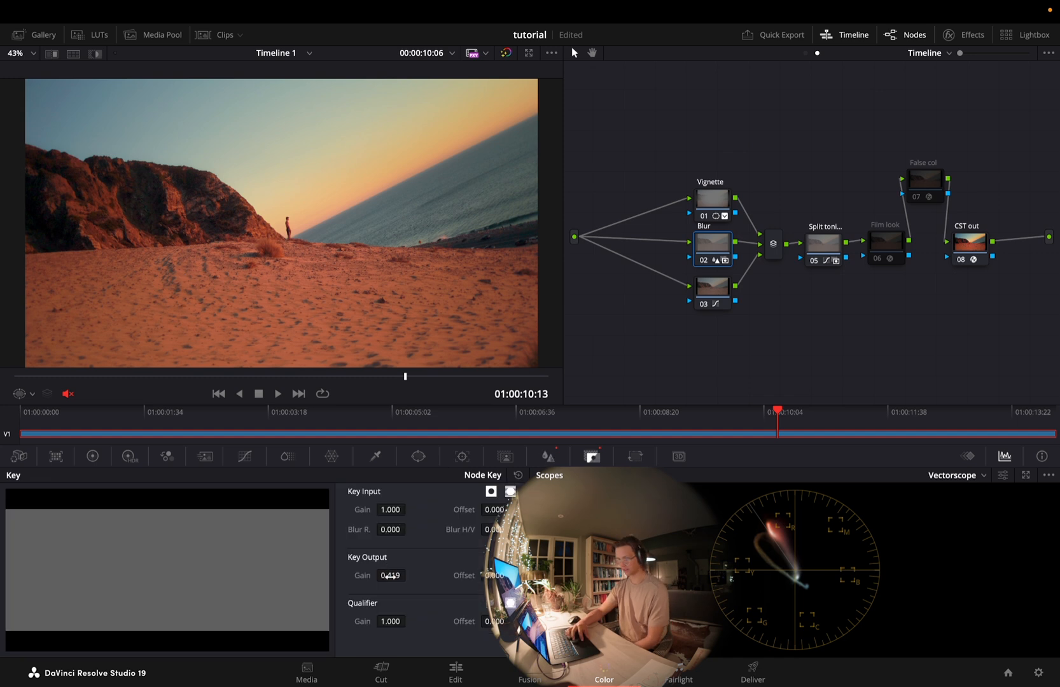
{"action": "left_click", "coordinate": [548, 457]}
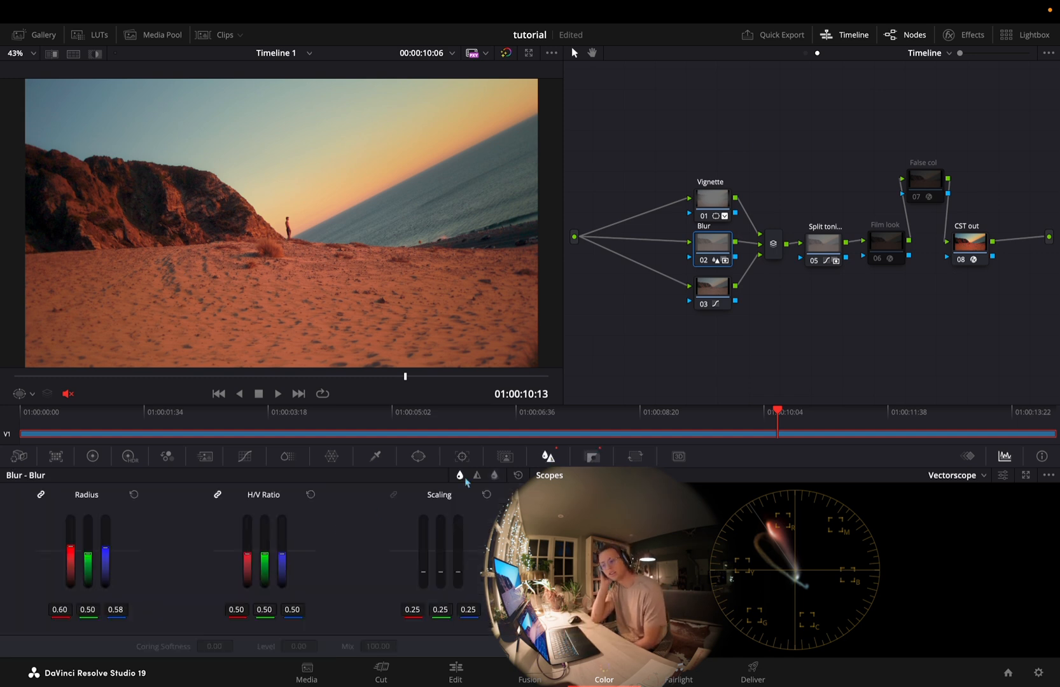
Try a contrast S-curve on the Blur node's custom curve, raising the highlights and lowering the shadows, and remove it again
{"action": "left_click", "coordinate": [245, 456]}
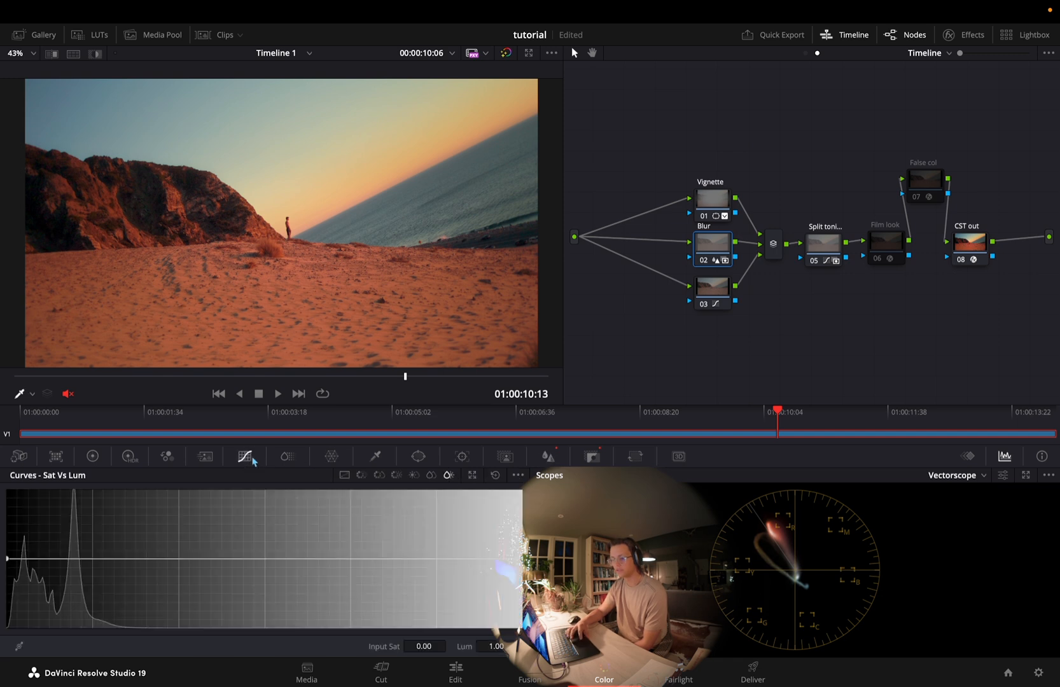
{"action": "left_click", "coordinate": [344, 475]}
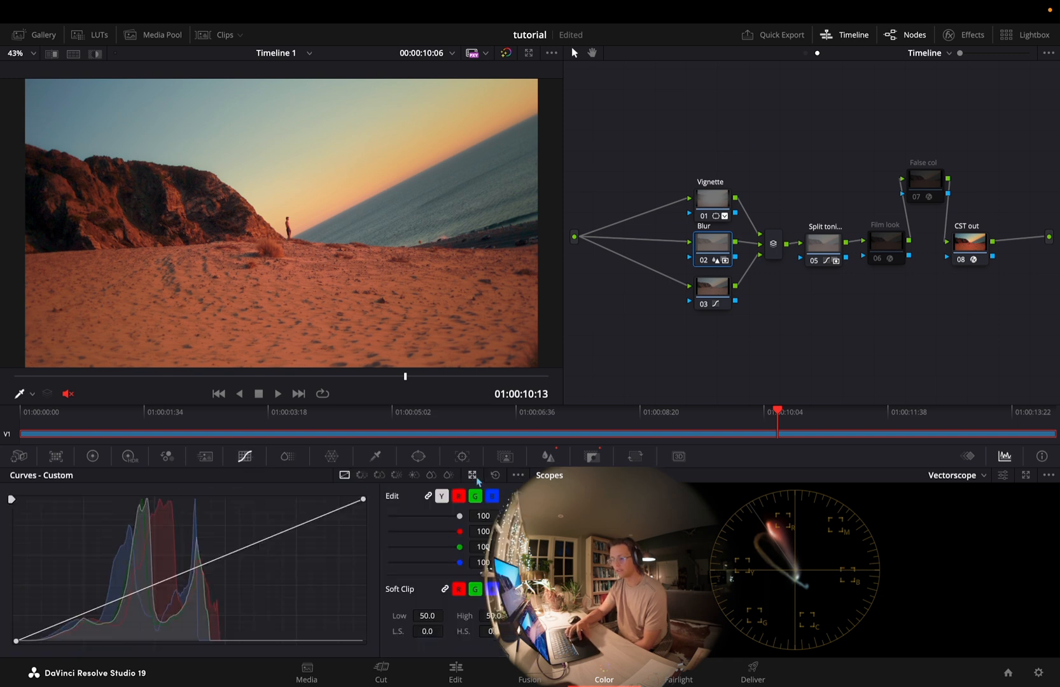
{"action": "left_click", "coordinate": [472, 476]}
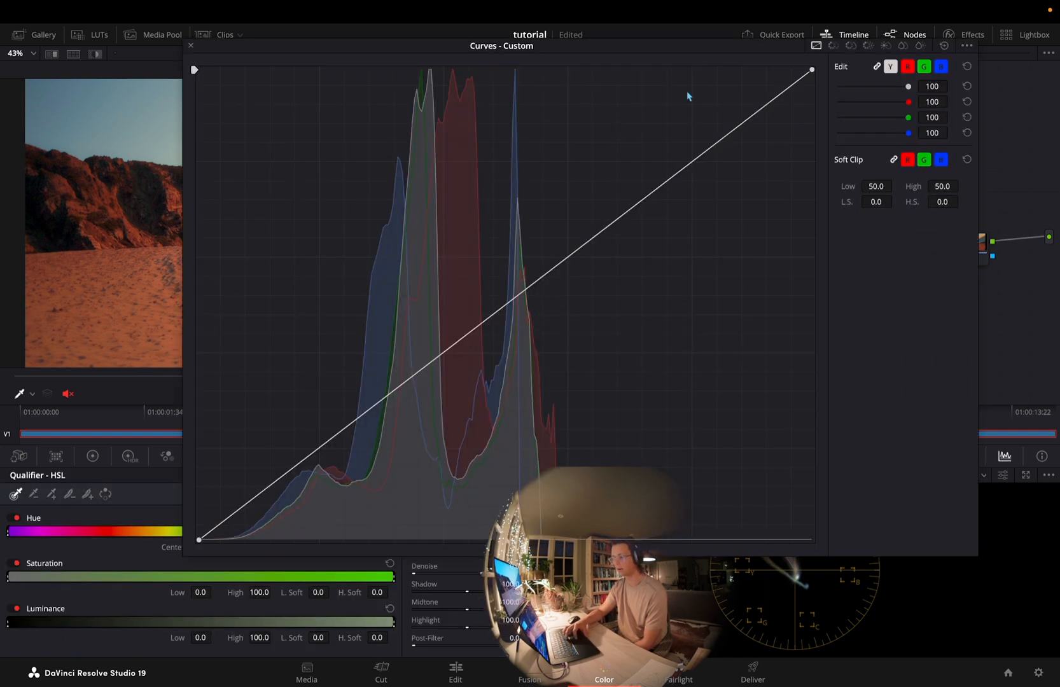
{"action": "left_click_drag", "start_coordinate": [693, 164], "coordinate": [649, 126]}
{"action": "left_click_drag", "start_coordinate": [333, 413], "coordinate": [389, 456]}
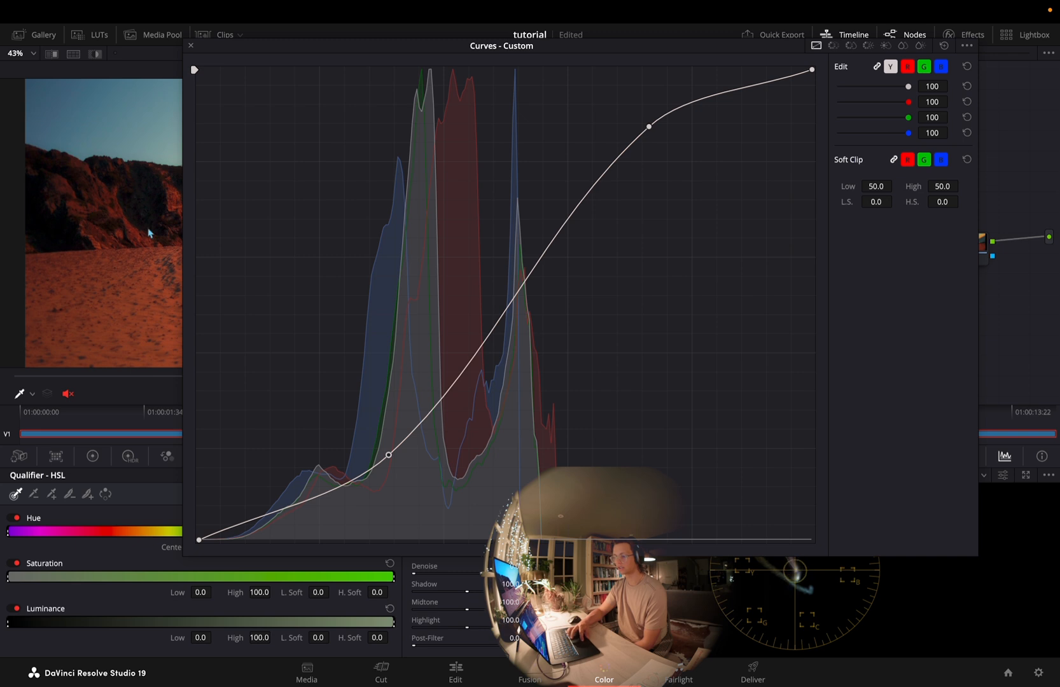
{"action": "left_click", "coordinate": [190, 48]}
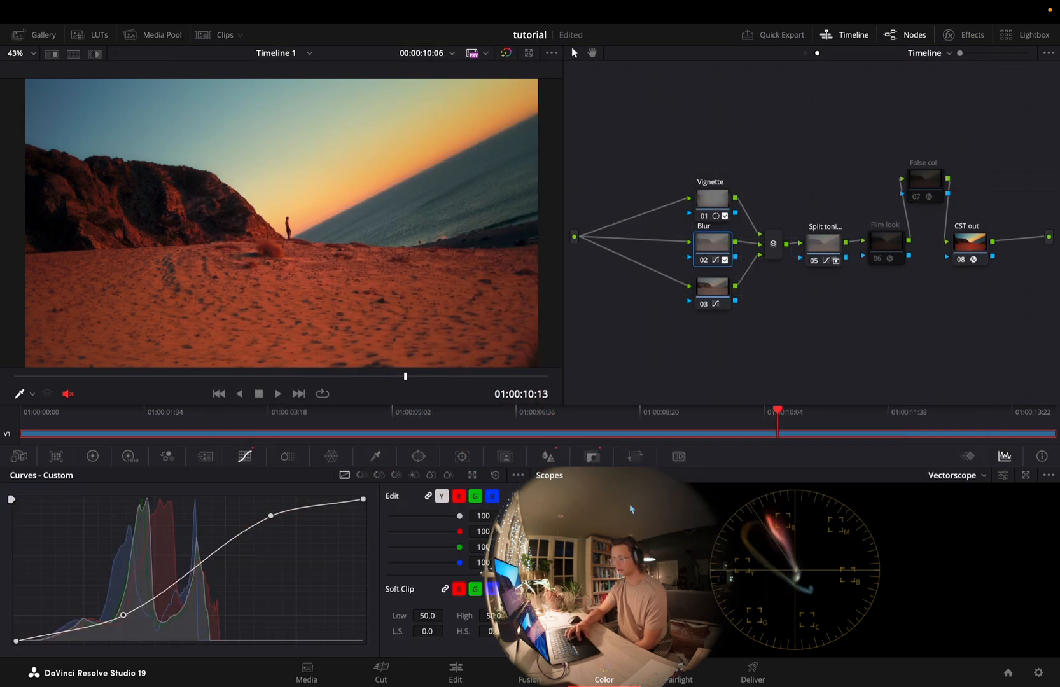
{"action": "left_click", "coordinate": [593, 455]}
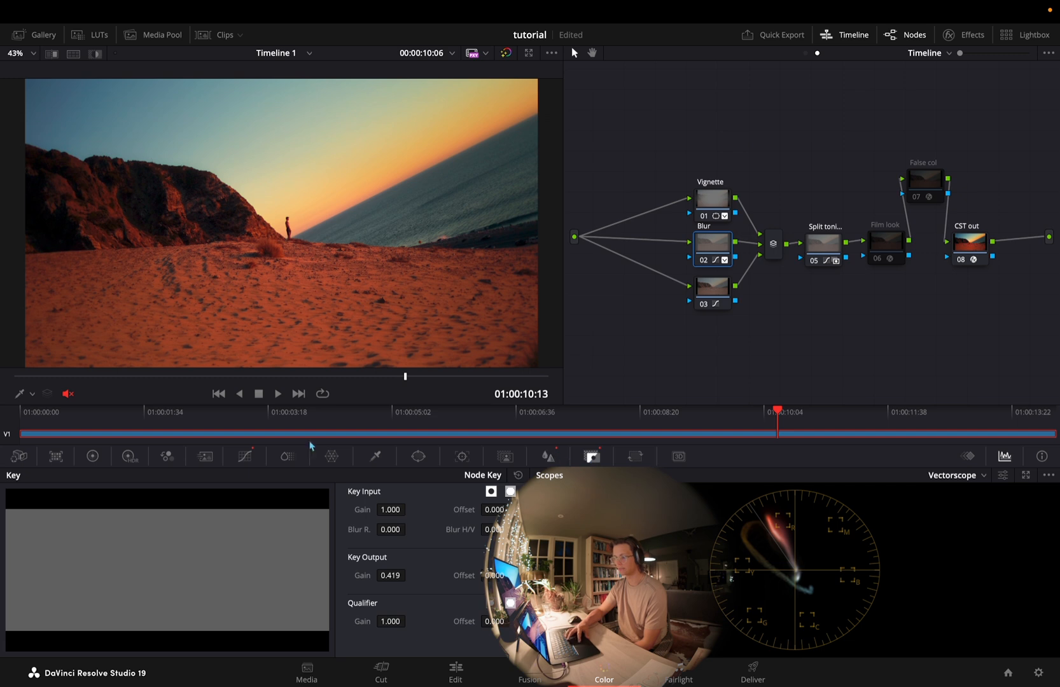
{"action": "left_click", "coordinate": [246, 456]}
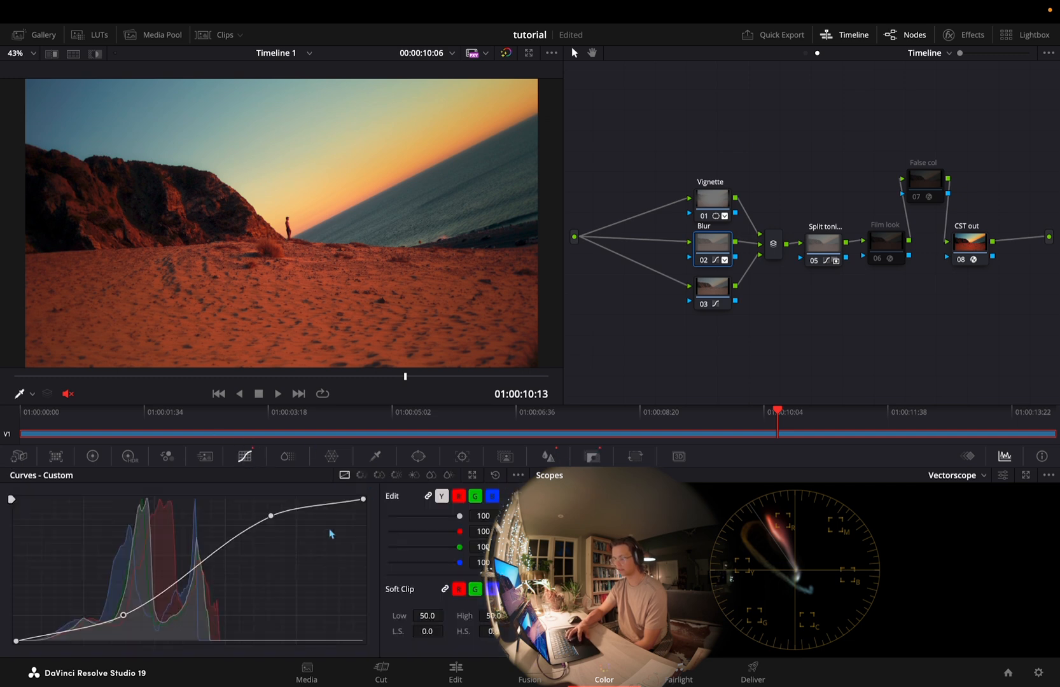
{"action": "left_click", "coordinate": [271, 515]}
Examine node 03's Lum Vs Sat curve while toggling the node off and on, and save the project
{"action": "left_click", "coordinate": [714, 288]}
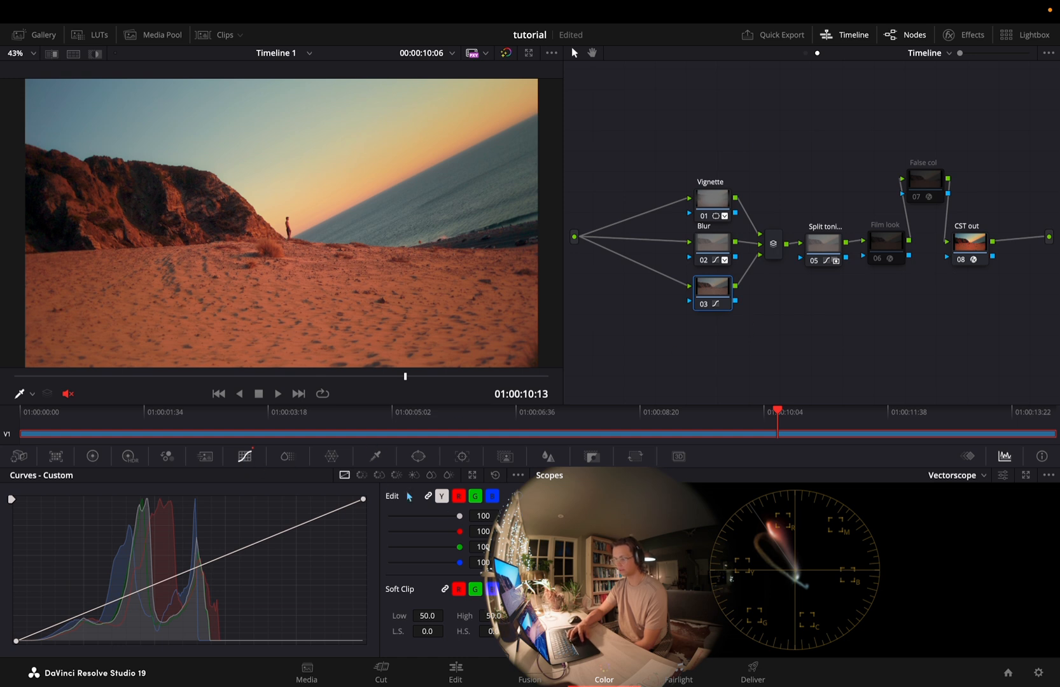
{"action": "left_click", "coordinate": [361, 475]}
{"action": "left_click", "coordinate": [379, 476]}
{"action": "left_click", "coordinate": [397, 475]}
{"action": "left_click", "coordinate": [414, 476]}
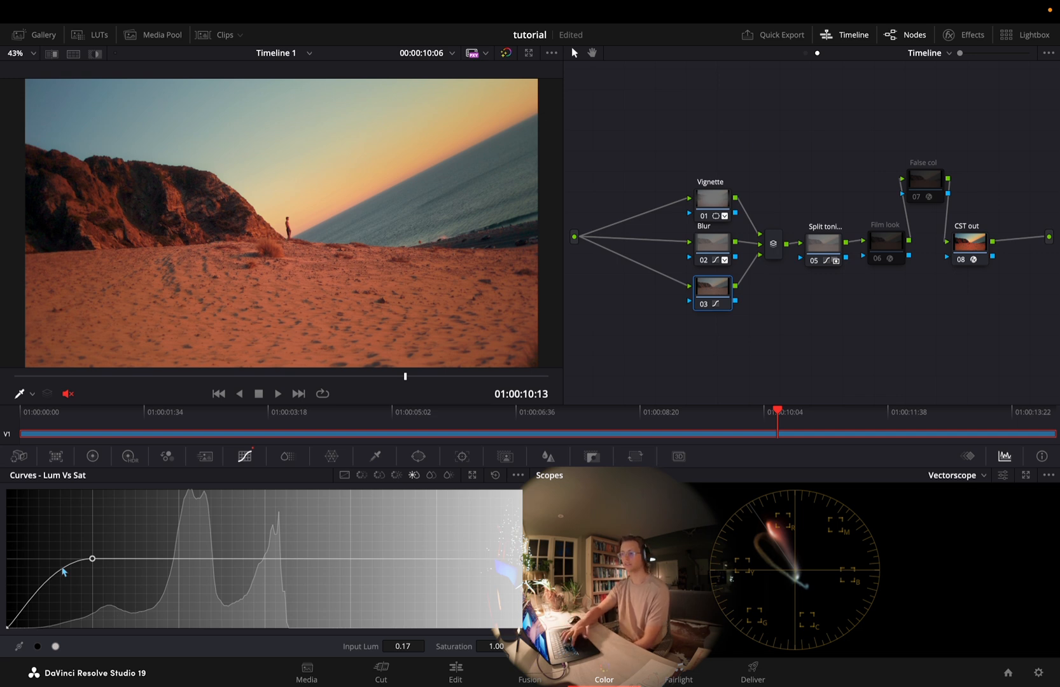
{"action": "key", "text": "ctrl+d"}
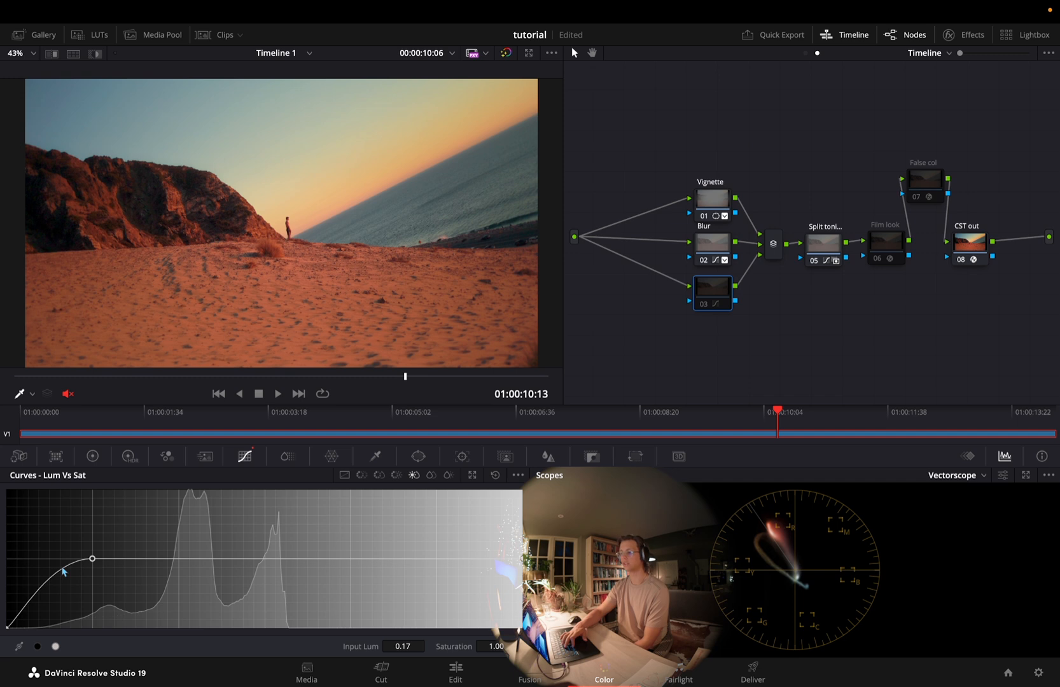
{"action": "key", "text": "ctrl+d"}
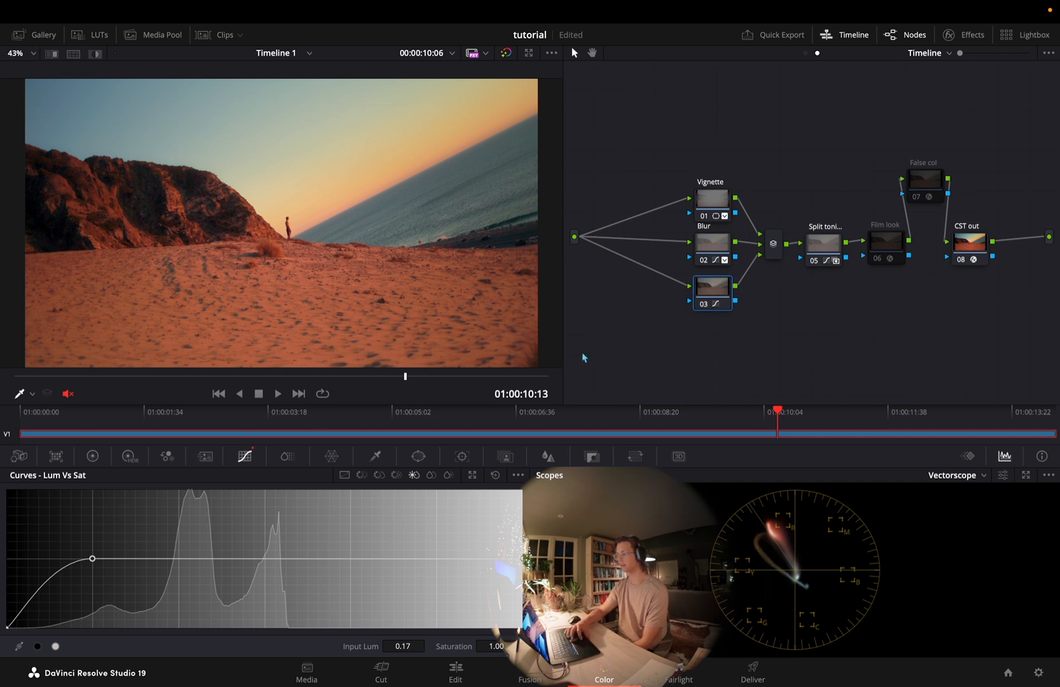
{"action": "key", "text": "ctrl+s"}
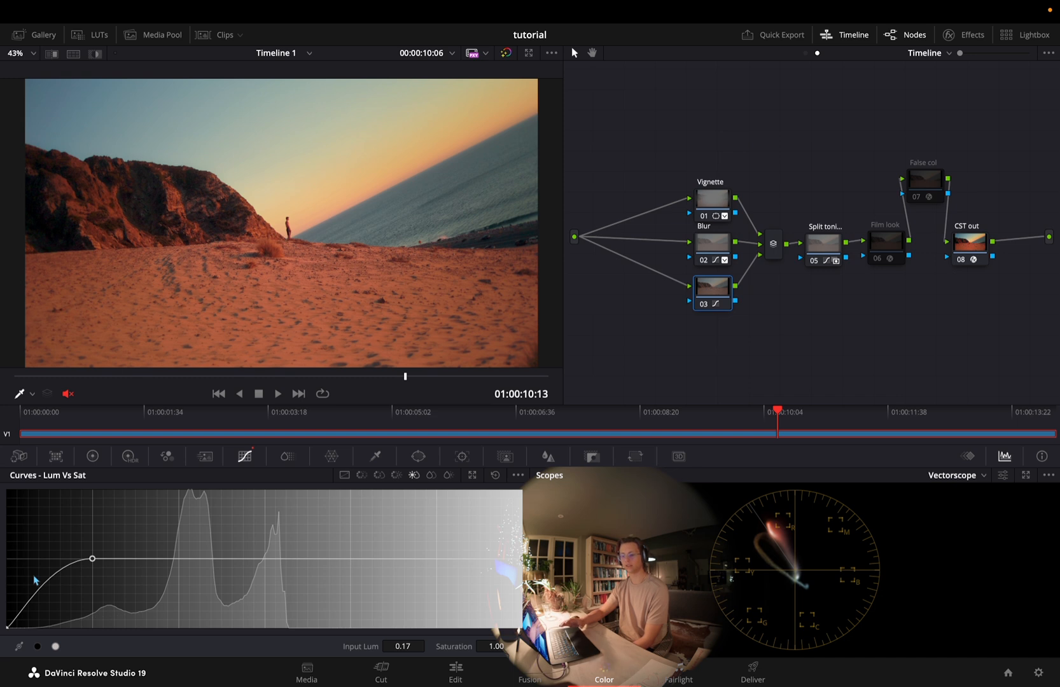
Examine the Split toning node's key output gain, and open its custom curves in an enlarged window
{"action": "left_click", "coordinate": [823, 244]}
{"action": "left_click", "coordinate": [591, 456]}
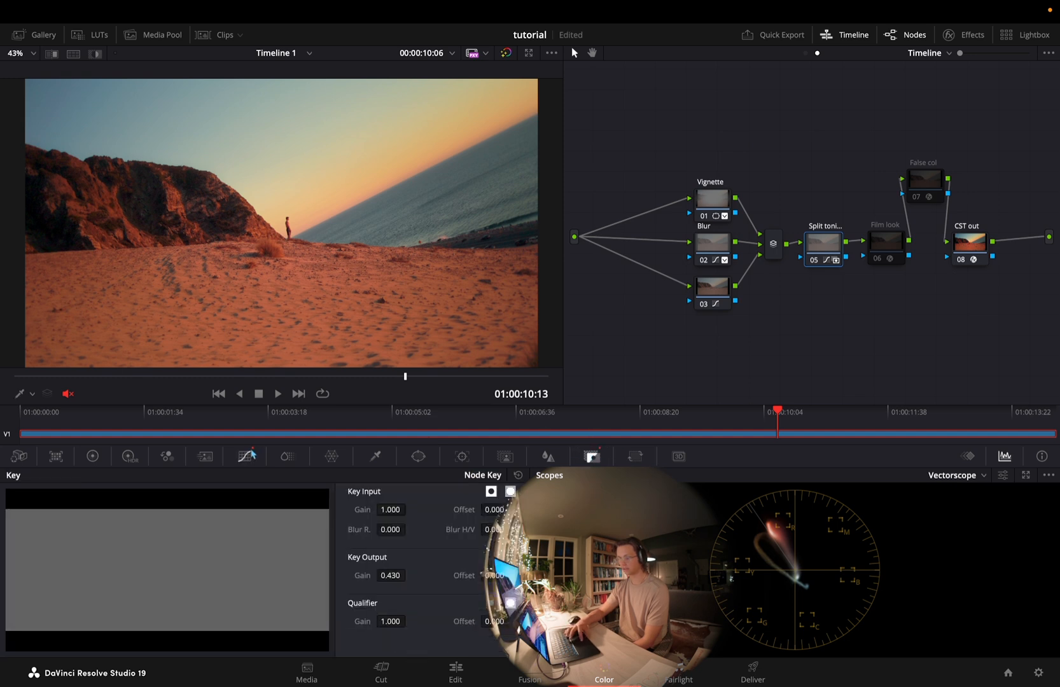
{"action": "left_click", "coordinate": [245, 456]}
{"action": "left_click", "coordinate": [344, 475]}
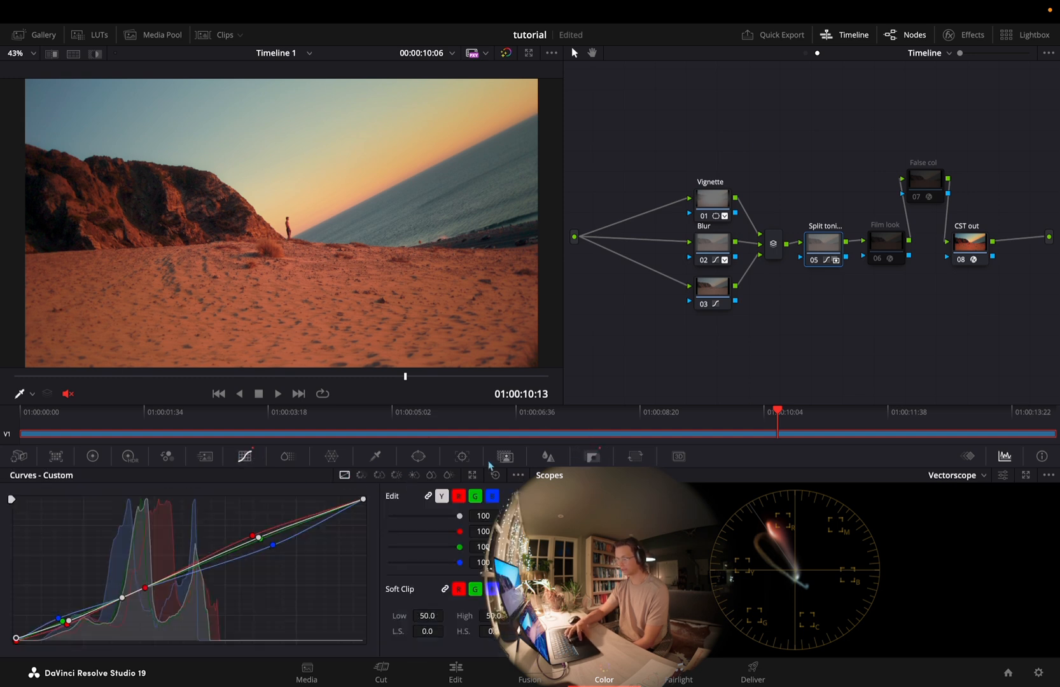
{"action": "left_click", "coordinate": [472, 475]}
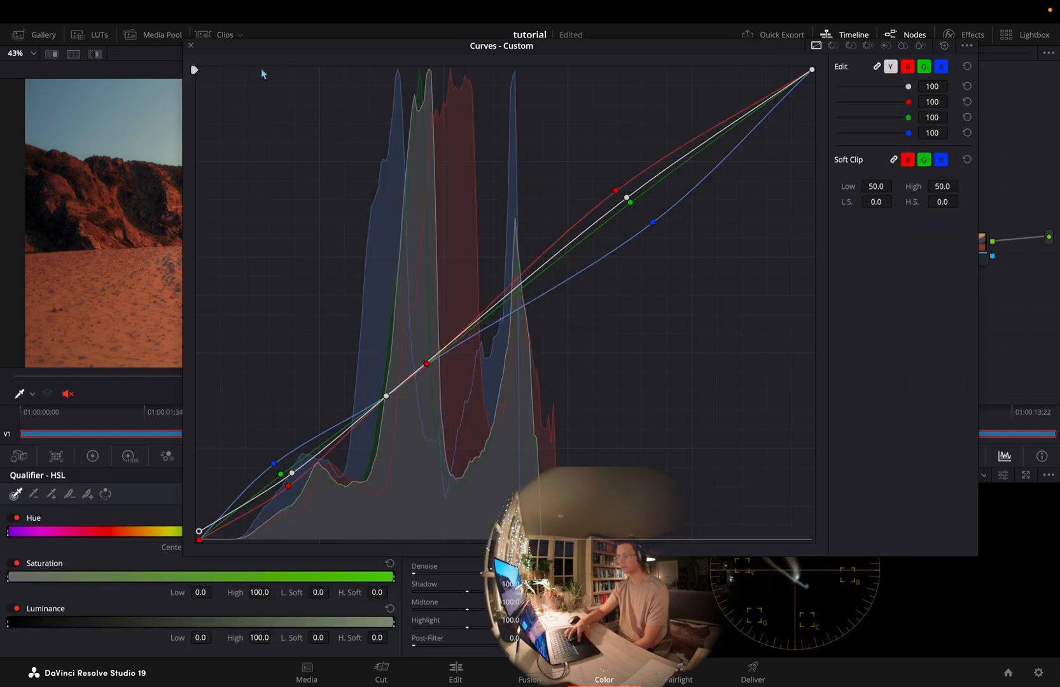
{"action": "left_click_drag", "start_coordinate": [183, 554], "coordinate": [83, 684]}
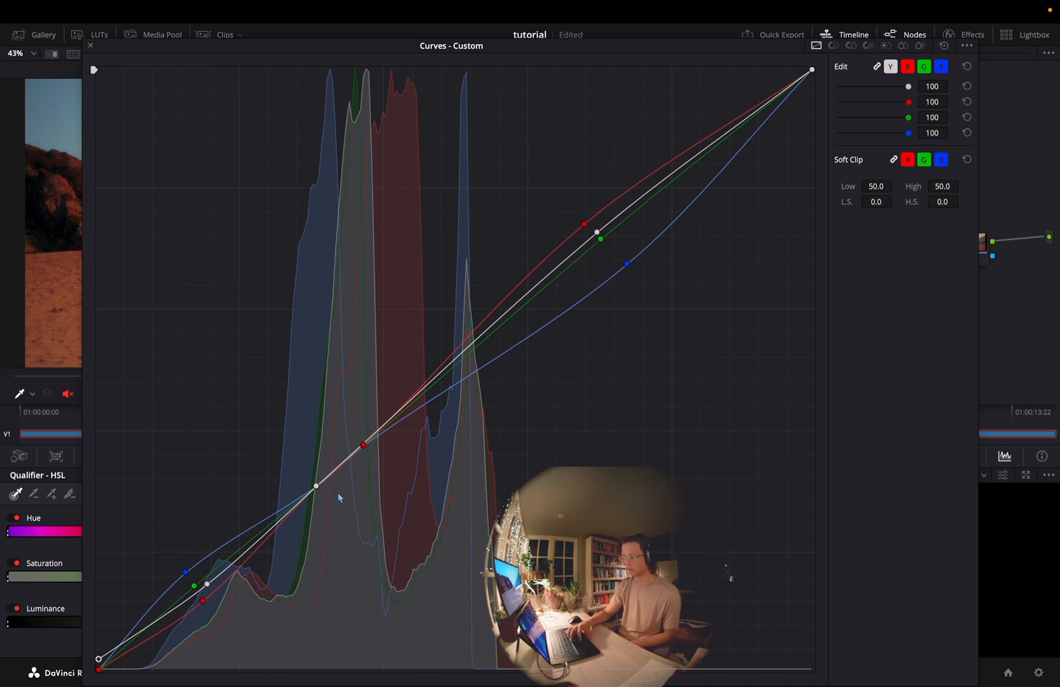
Examine the Split toning curves one channel at a time: luma, red, green, blue, and luma again
{"action": "left_click", "coordinate": [891, 67]}
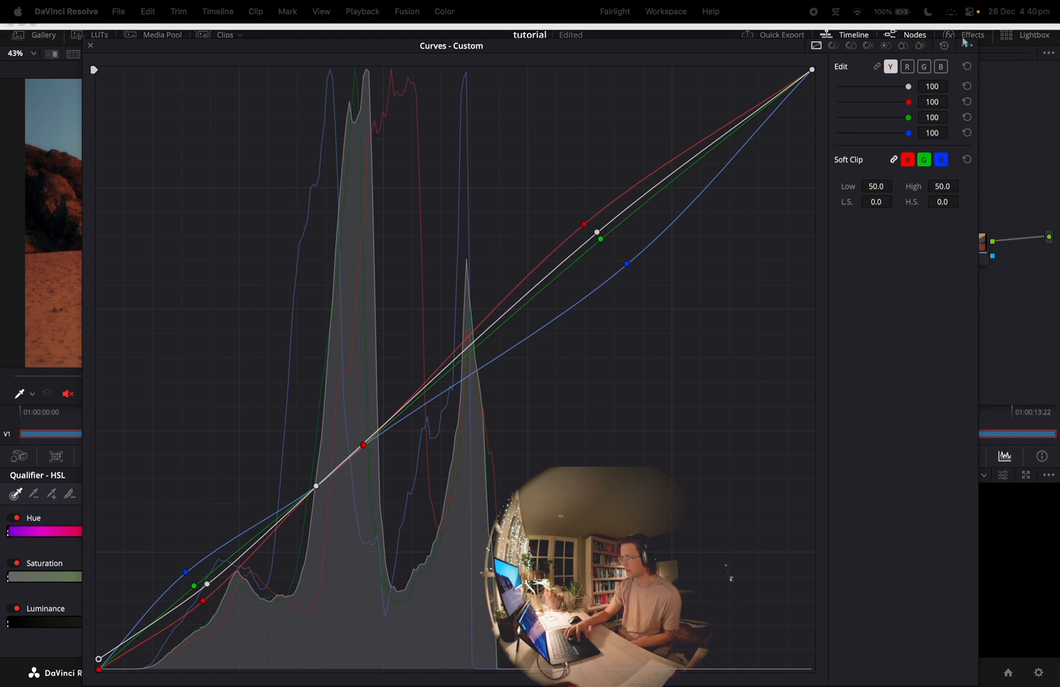
{"action": "left_click", "coordinate": [907, 66]}
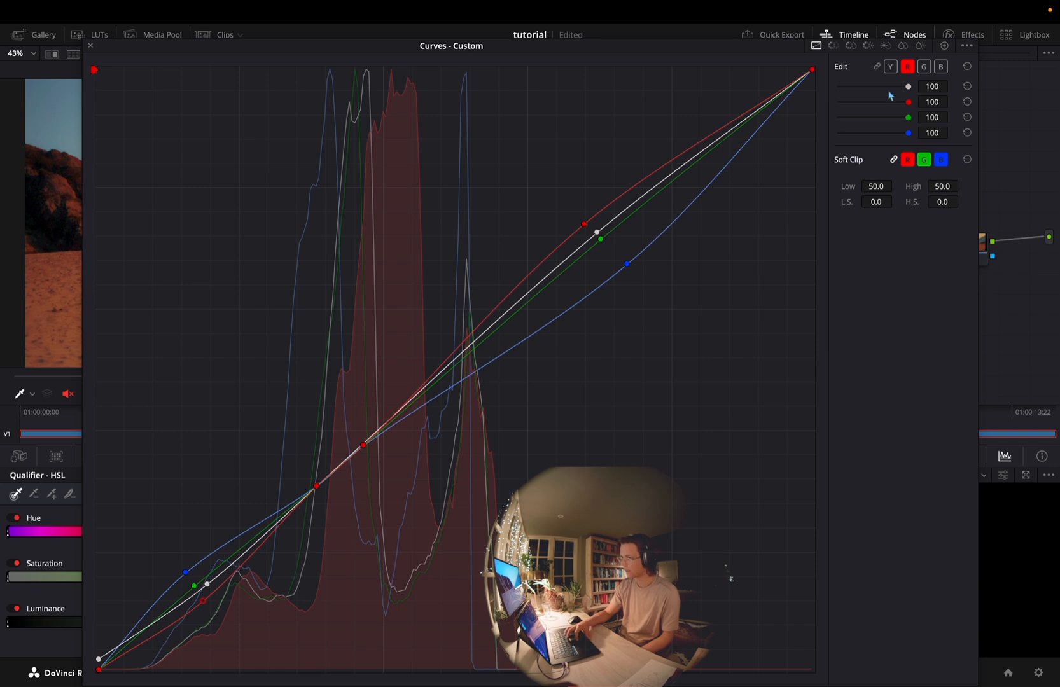
{"action": "left_click", "coordinate": [924, 66]}
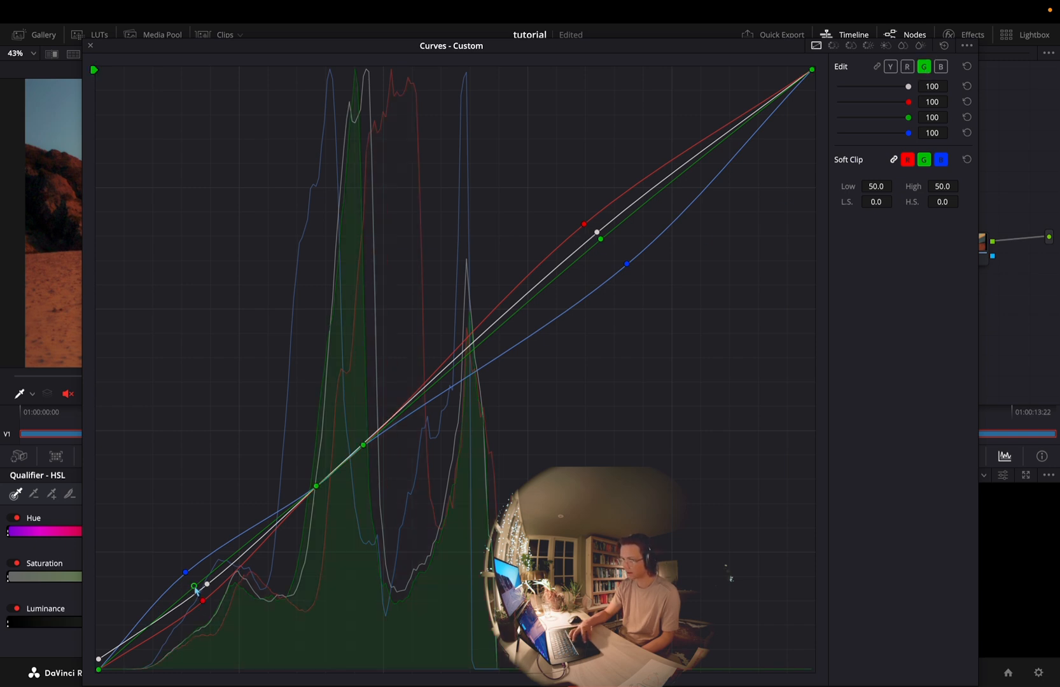
{"action": "left_click", "coordinate": [940, 67]}
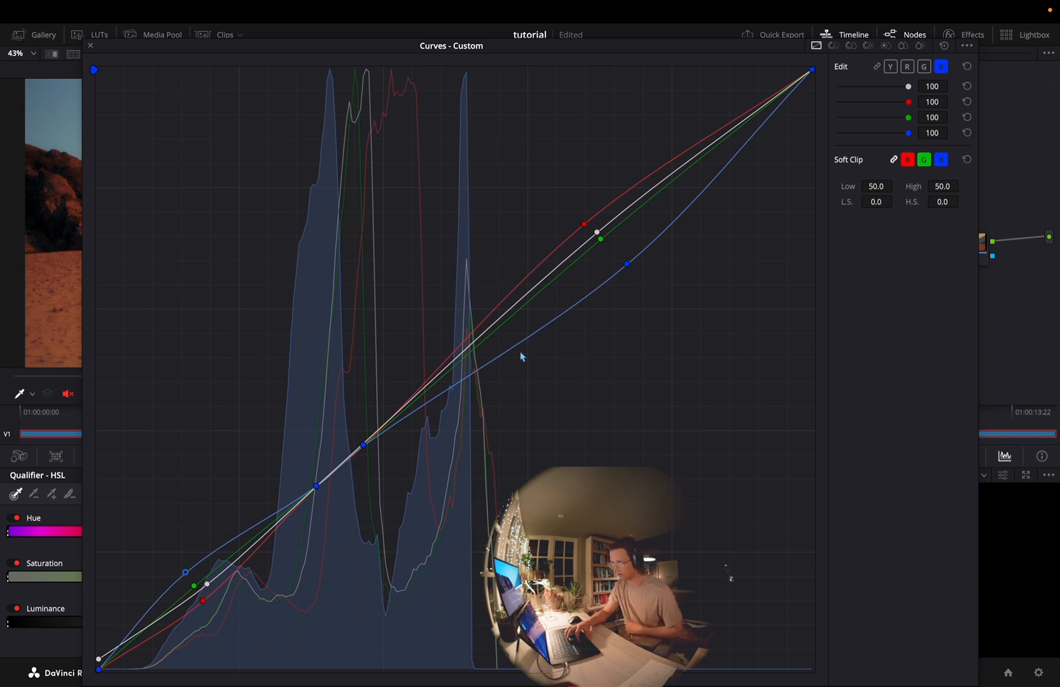
{"action": "left_click", "coordinate": [891, 67]}
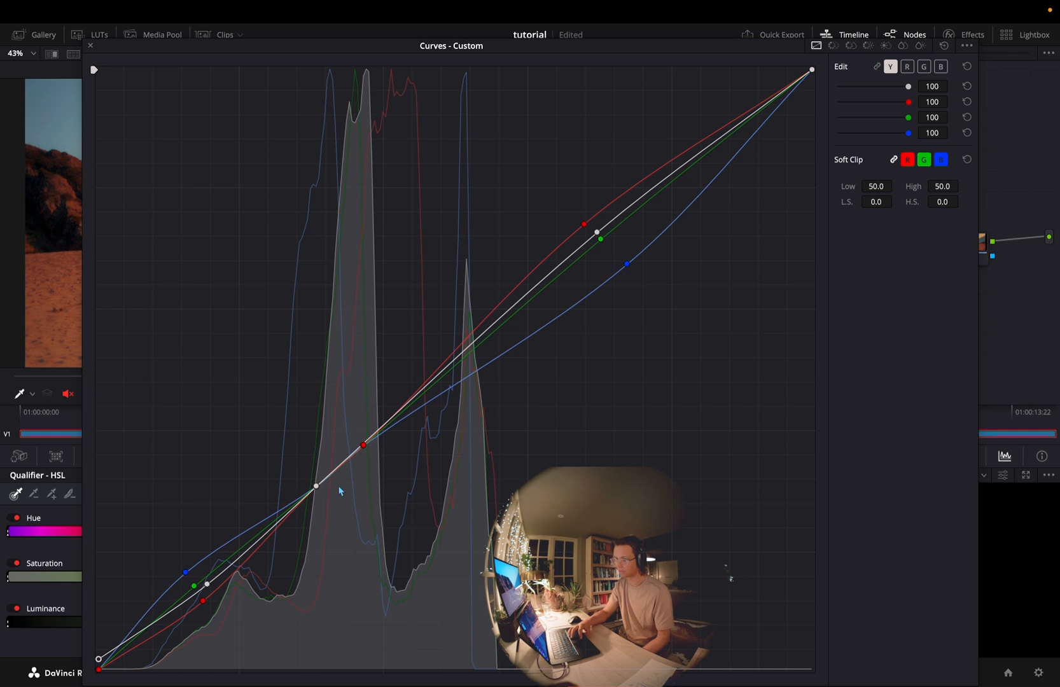
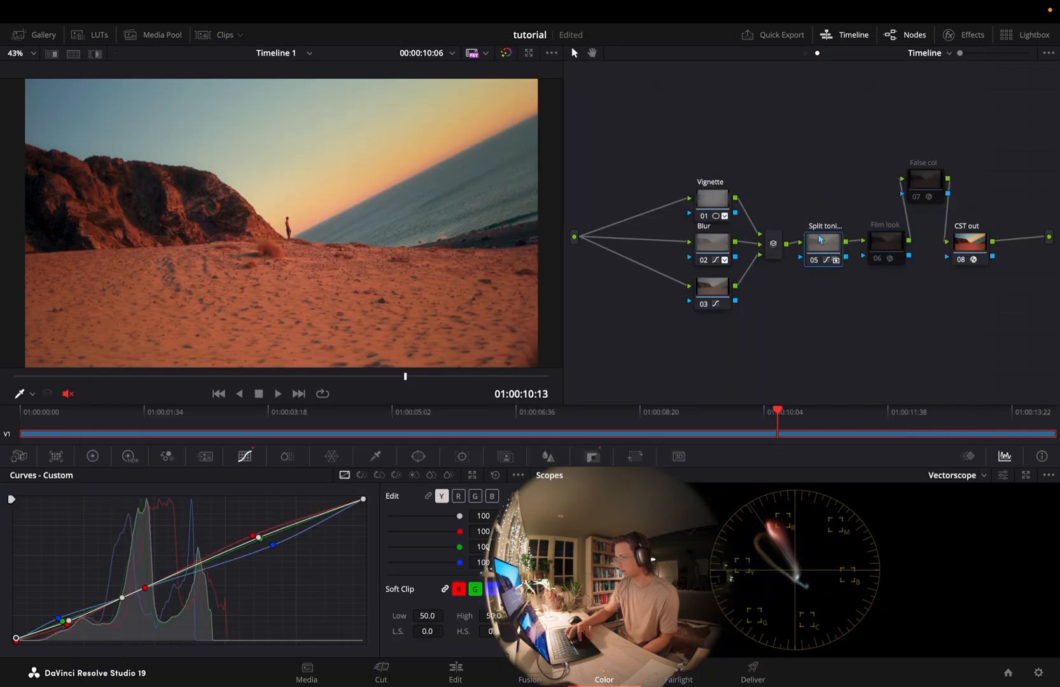
Close the enlarged curves window and turn off the Split toning node
{"action": "left_click_drag", "start_coordinate": [823, 199], "coordinate": [681, 348]}
{"action": "key", "text": "super+d"}
{"action": "left_click", "coordinate": [763, 332]}
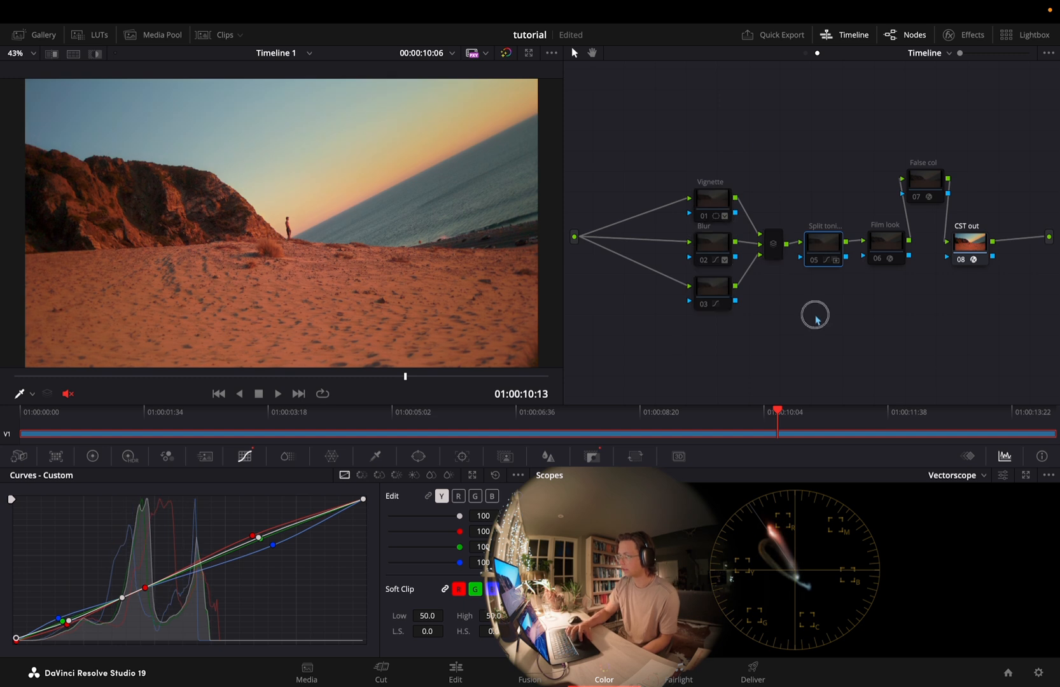
Compare the Film look node off and on, leave it enabled, and open its Film Look Creator settings
{"action": "left_click", "coordinate": [883, 250]}
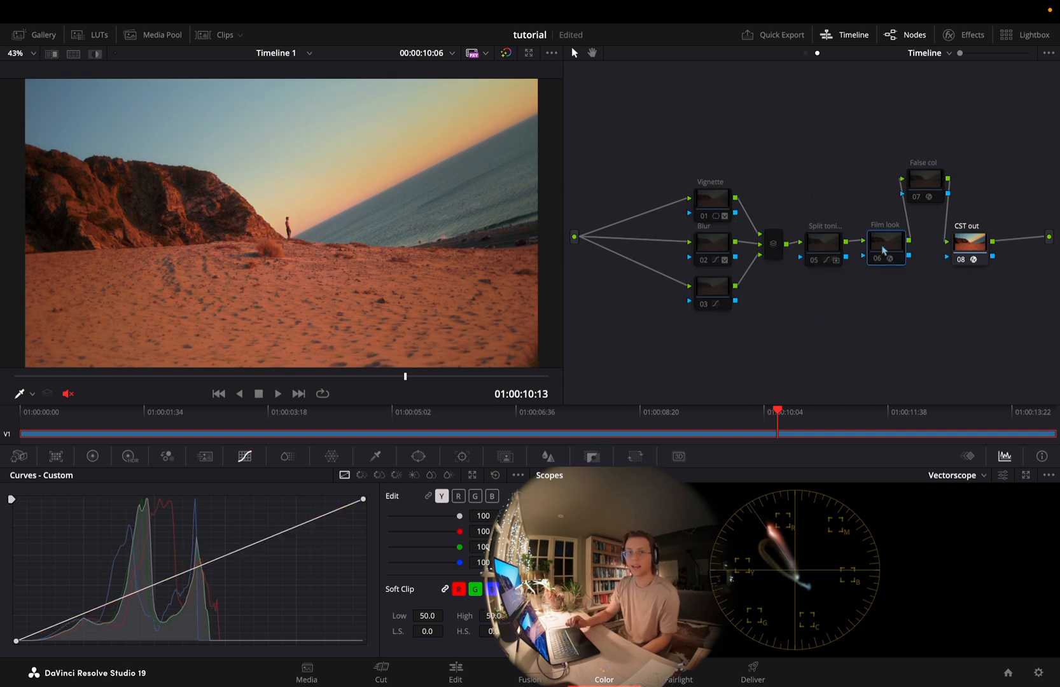
{"action": "key", "text": "super+d"}
{"action": "key", "text": "super+d"}
{"action": "key", "text": "super+d"}
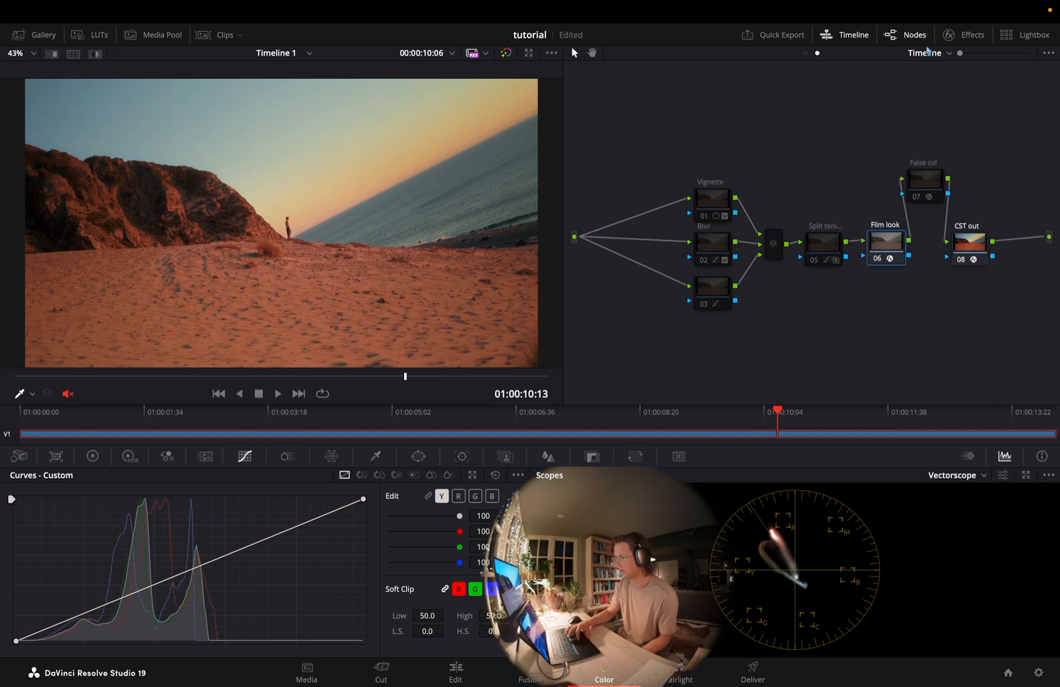
{"action": "mouse_move", "coordinate": [946, 16]}
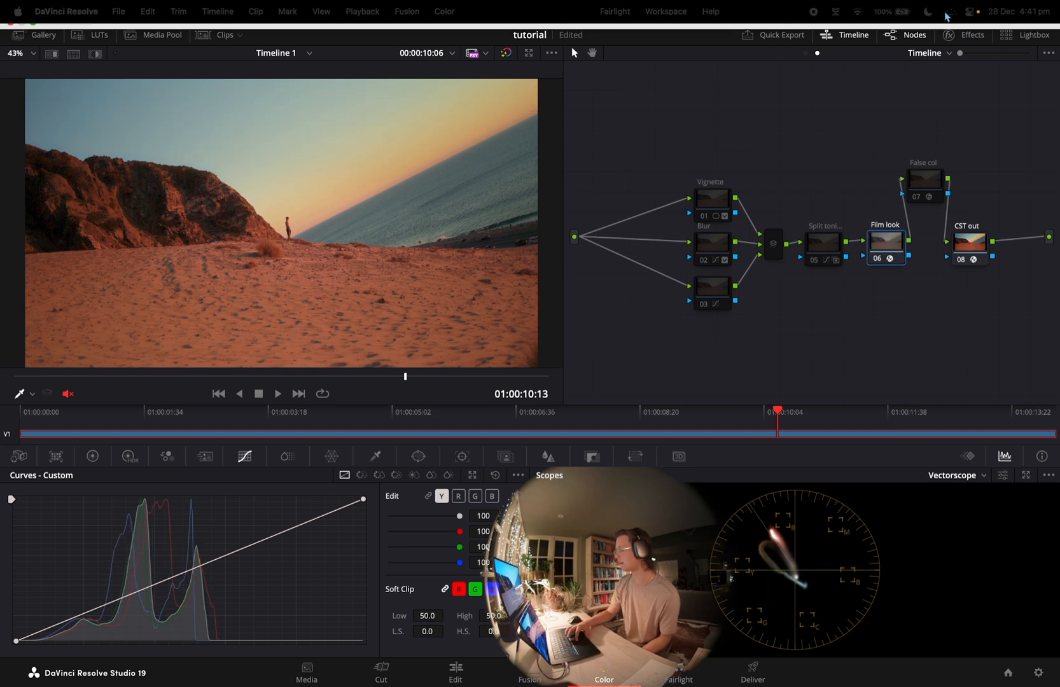
{"action": "left_click", "coordinate": [959, 39]}
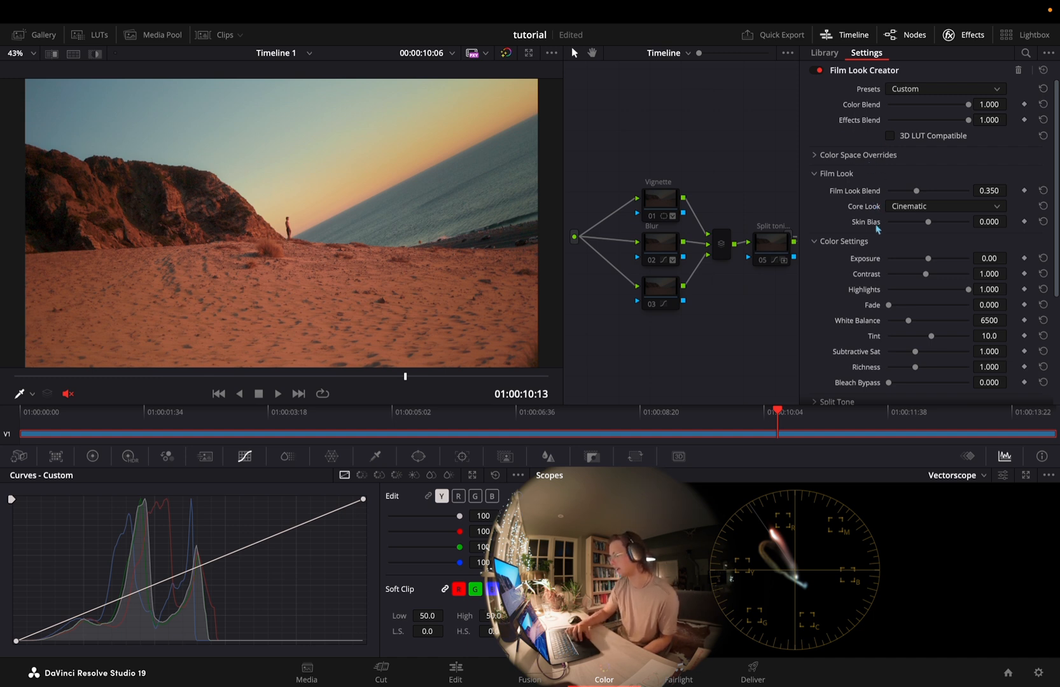
Enable Split Tone in the Film Look Creator, and switch the scope to Waveform
{"action": "scroll", "coordinate": [877, 229], "scroll_direction": "down", "scroll_amount": 3}
{"action": "left_click", "coordinate": [856, 184]}
{"action": "left_click", "coordinate": [860, 245]}
{"action": "left_click", "coordinate": [889, 261]}
{"action": "scroll", "coordinate": [893, 260], "scroll_direction": "down", "scroll_amount": 1}
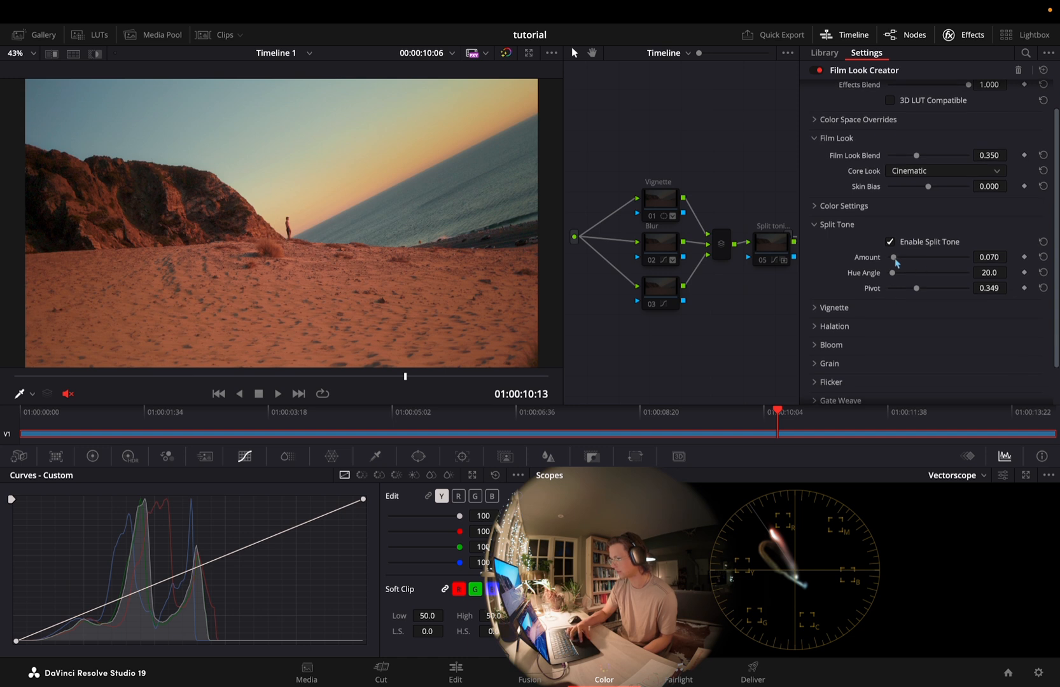
{"action": "mouse_move", "coordinate": [894, 260]}
{"action": "left_mouse_down"}
{"action": "mouse_move", "coordinate": [970, 260]}
{"action": "mouse_move", "coordinate": [894, 268]}
{"action": "left_mouse_up"}
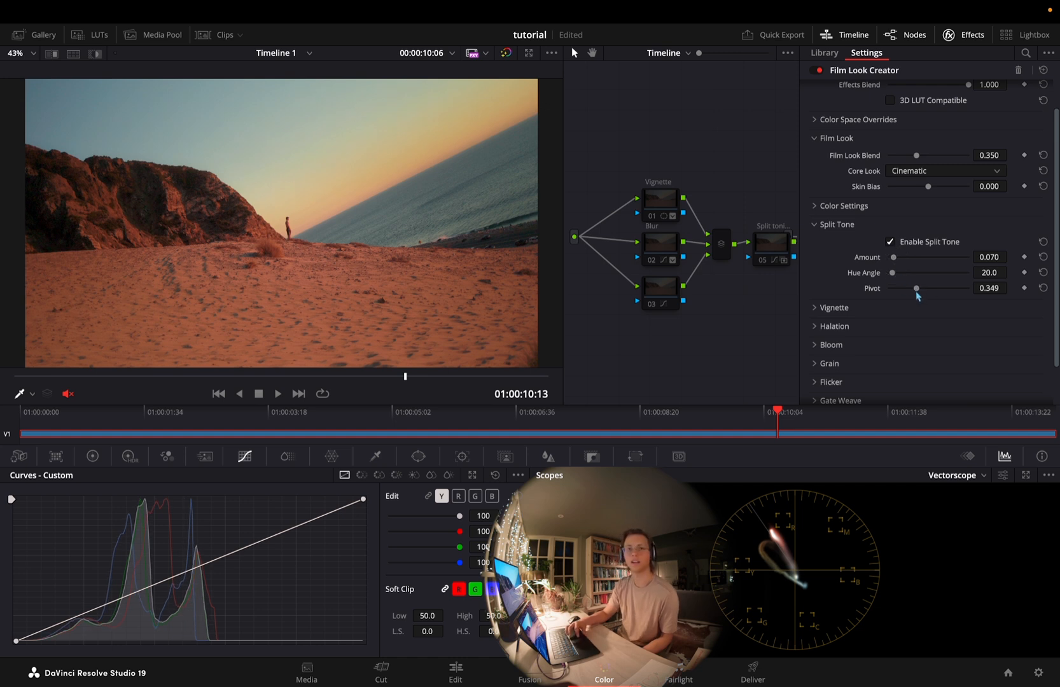
{"action": "left_click", "coordinate": [961, 476]}
{"action": "left_click", "coordinate": [970, 505]}
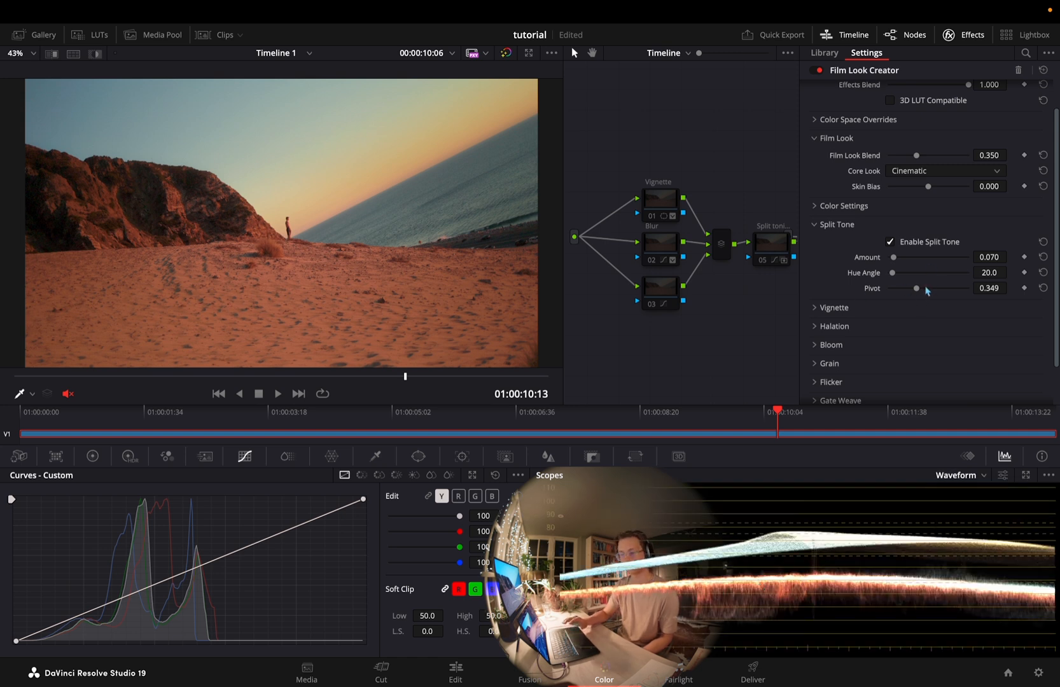
Examine the Film Look Creator's Vignette, Halation, Bloom and Grain settings, and view the image full screen
{"action": "left_click", "coordinate": [825, 224]}
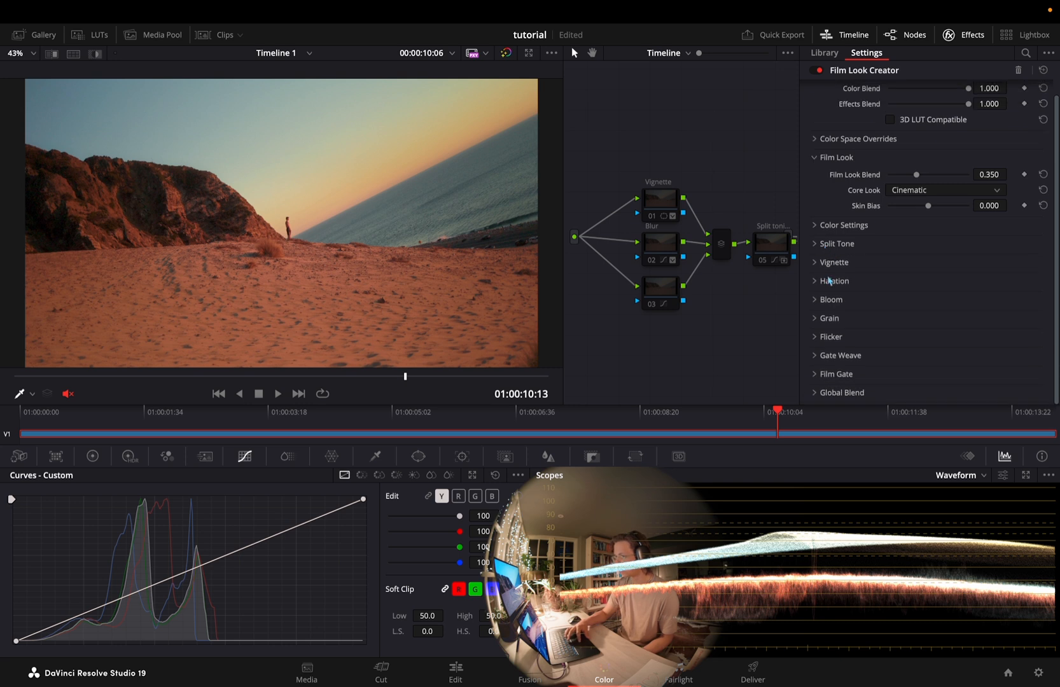
{"action": "left_click", "coordinate": [828, 268]}
{"action": "left_click", "coordinate": [828, 264]}
{"action": "left_click", "coordinate": [830, 281]}
{"action": "left_click", "coordinate": [830, 282]}
{"action": "left_click", "coordinate": [831, 299]}
{"action": "left_click", "coordinate": [831, 300]}
{"action": "left_click", "coordinate": [831, 318]}
{"action": "left_click", "coordinate": [834, 318]}
{"action": "left_click", "coordinate": [838, 319]}
{"action": "scroll", "coordinate": [839, 320], "scroll_direction": "down", "scroll_amount": 4}
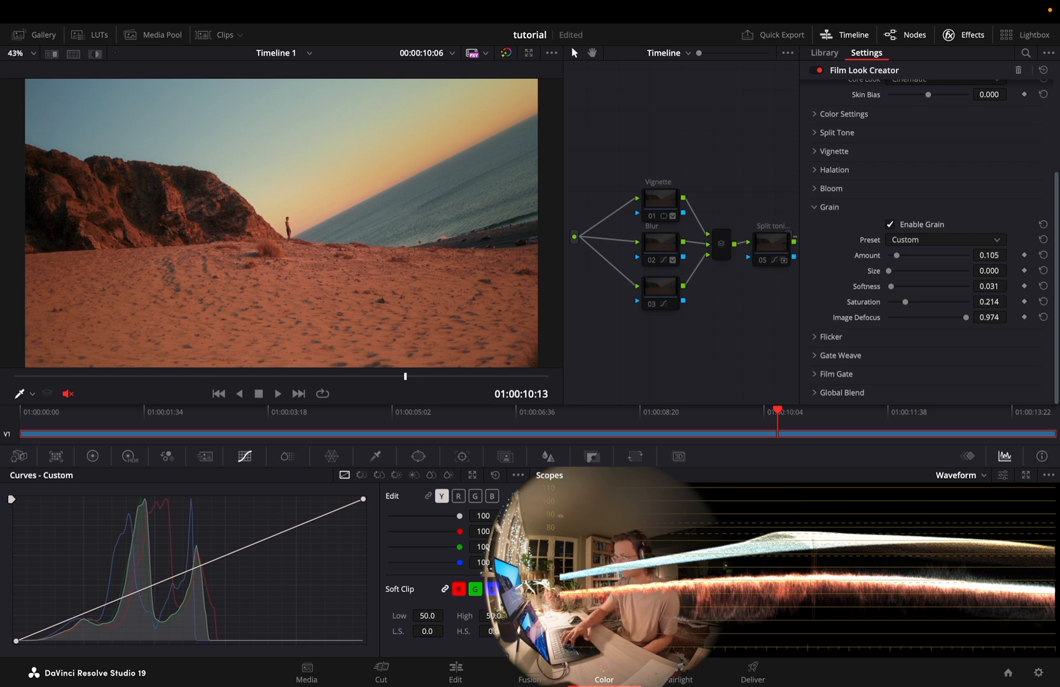
{"action": "key", "text": "super+f"}
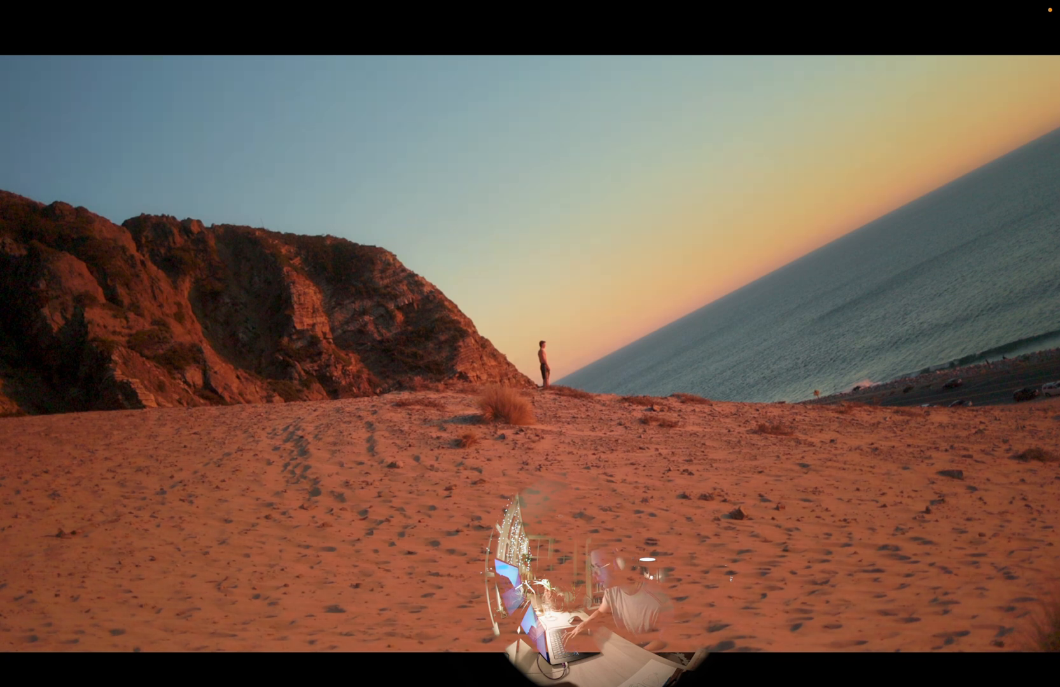
{"action": "key", "text": "super+f"}
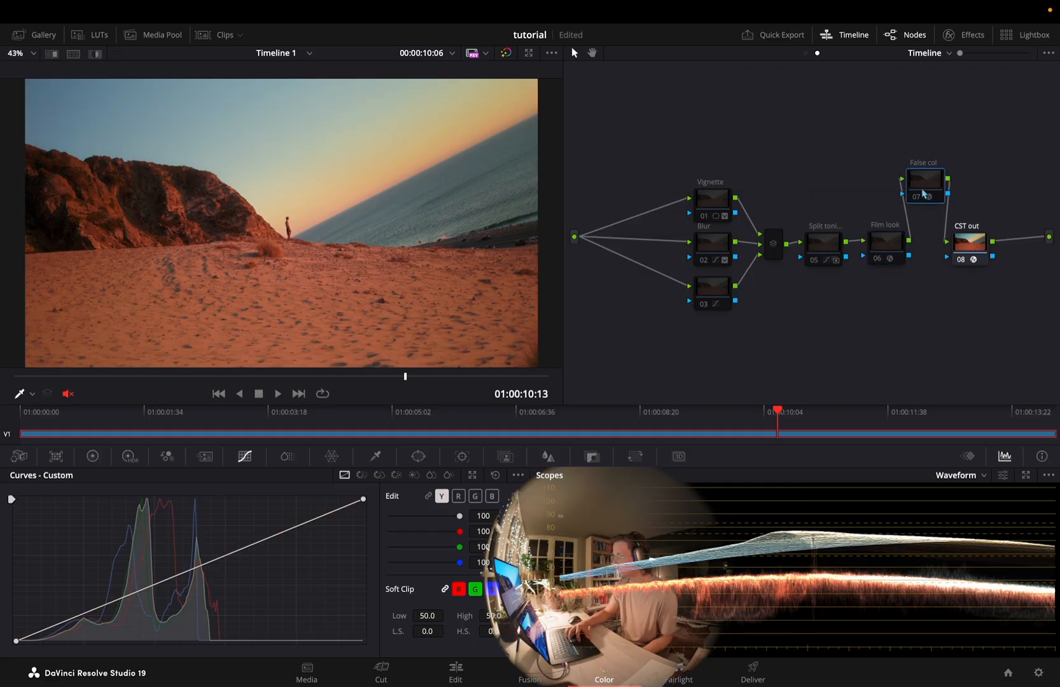
Move the False col node higher above the chain, and examine the CST out node's Color Space Transform settings
{"action": "left_click_drag", "start_coordinate": [933, 193], "coordinate": [930, 157]}
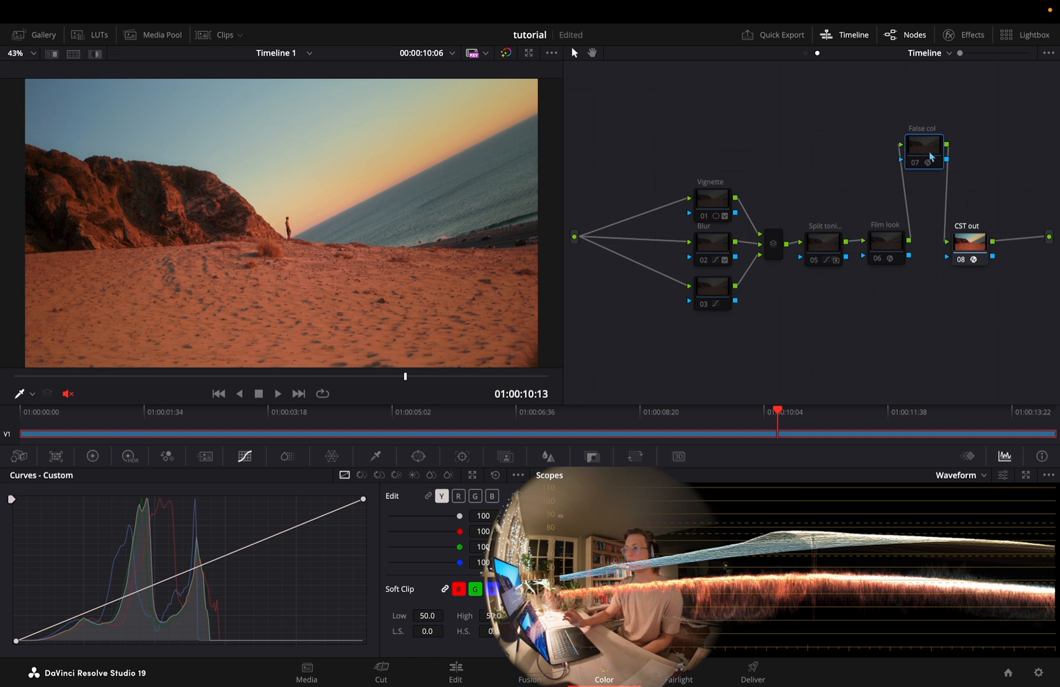
{"action": "left_click", "coordinate": [970, 252]}
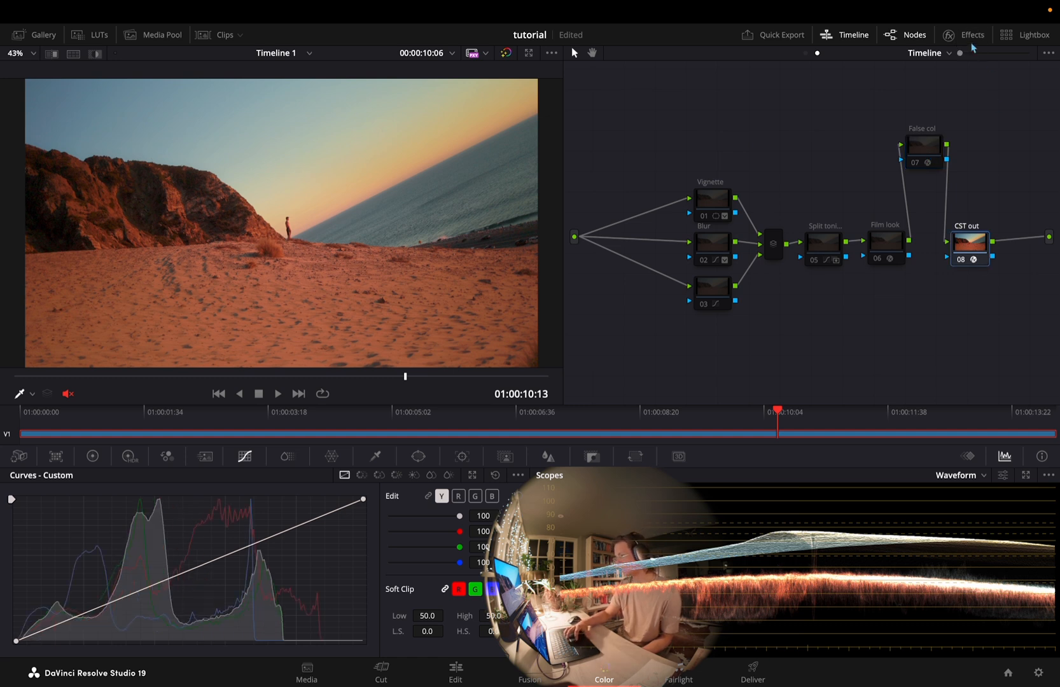
{"action": "left_click", "coordinate": [948, 34]}
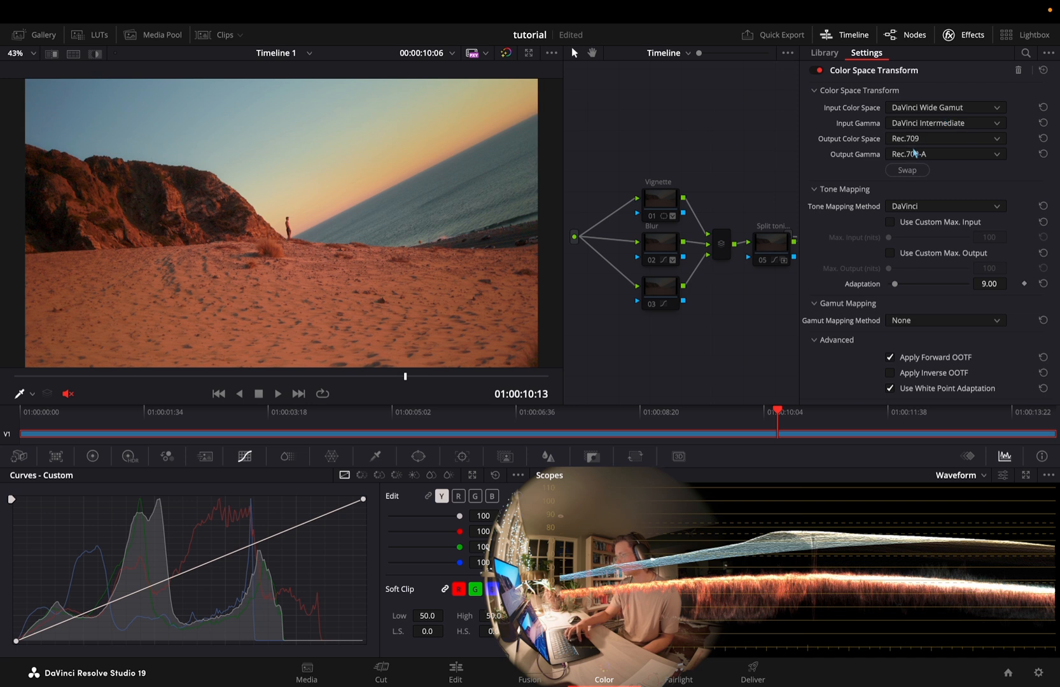
{"action": "left_click", "coordinate": [948, 34]}
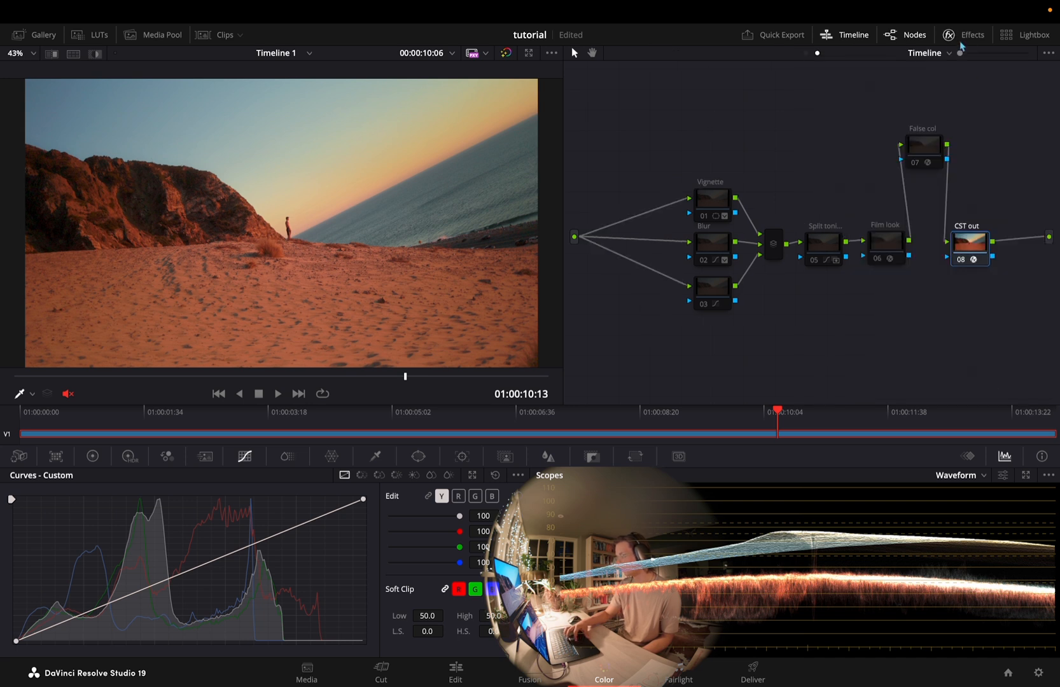
Open the Deliver page and examine the video export's format, codec, resolution and quality settings
{"action": "left_click", "coordinate": [753, 673]}
{"action": "scroll", "coordinate": [161, 190], "scroll_direction": "up", "scroll_amount": 10}
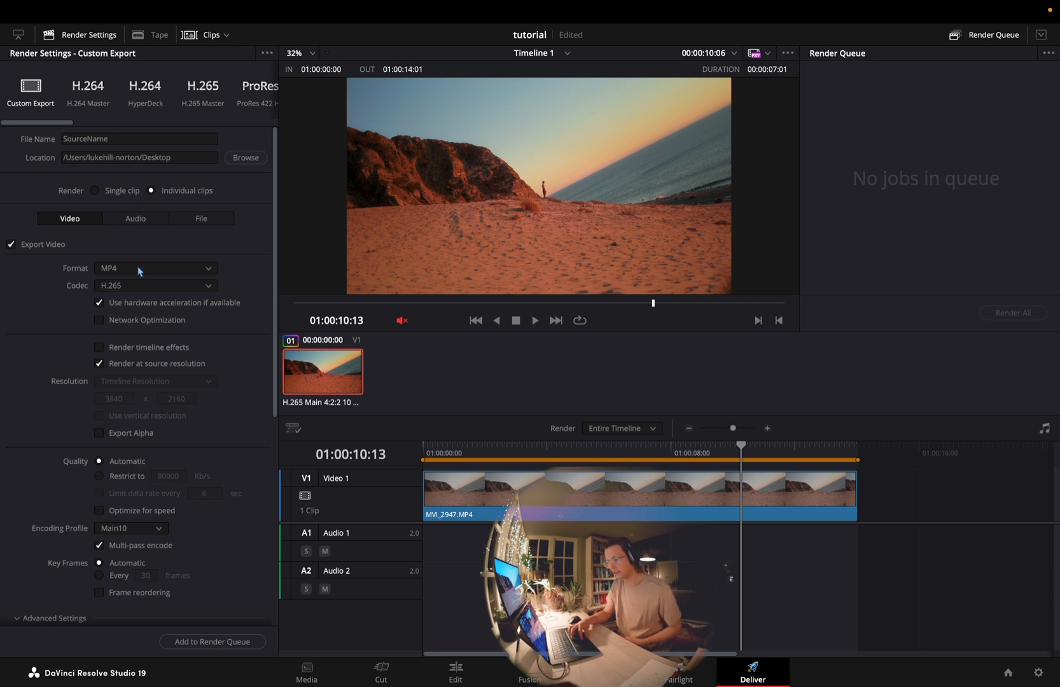
{"action": "left_click", "coordinate": [116, 291]}
{"action": "left_click", "coordinate": [116, 293]}
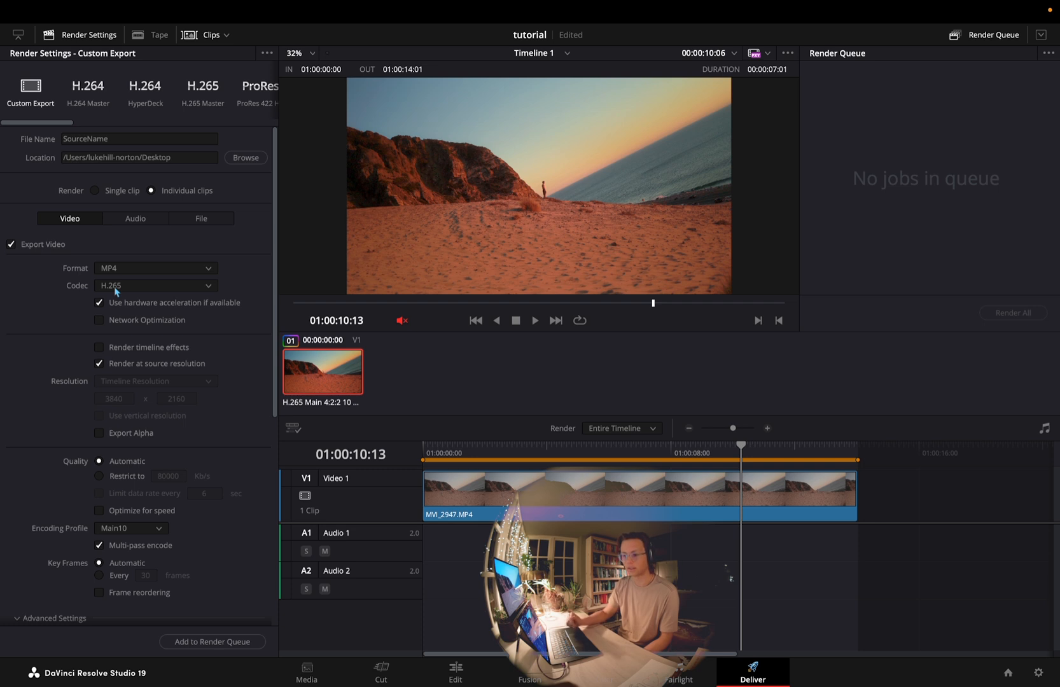
{"action": "scroll", "coordinate": [115, 291], "scroll_direction": "down", "scroll_amount": 2}
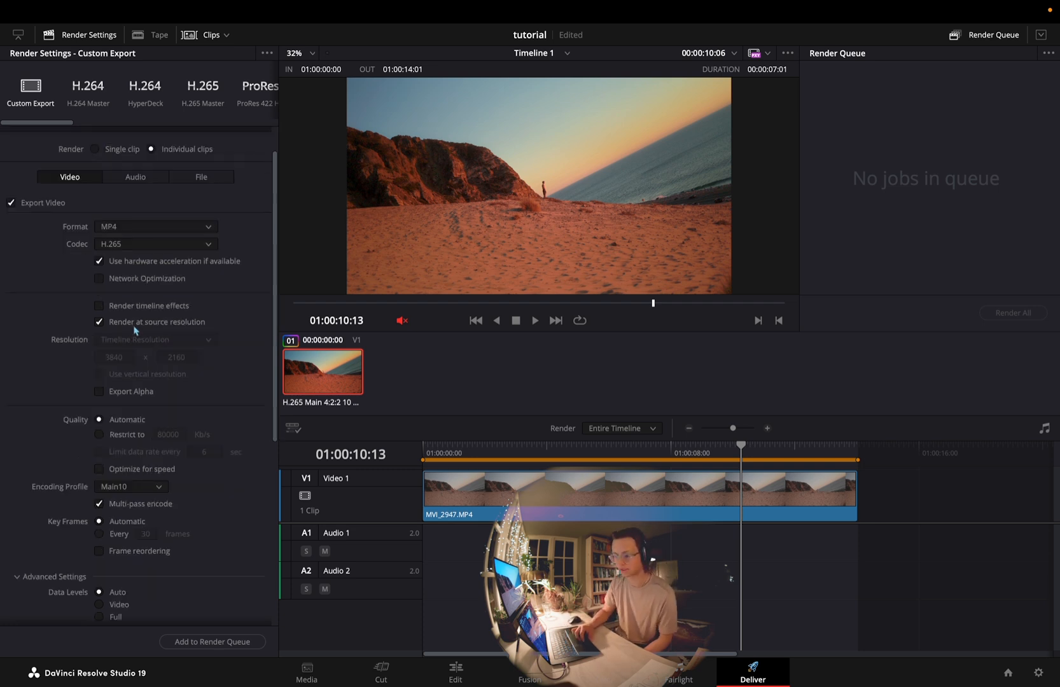
{"action": "scroll", "coordinate": [135, 330], "scroll_direction": "down", "scroll_amount": 2}
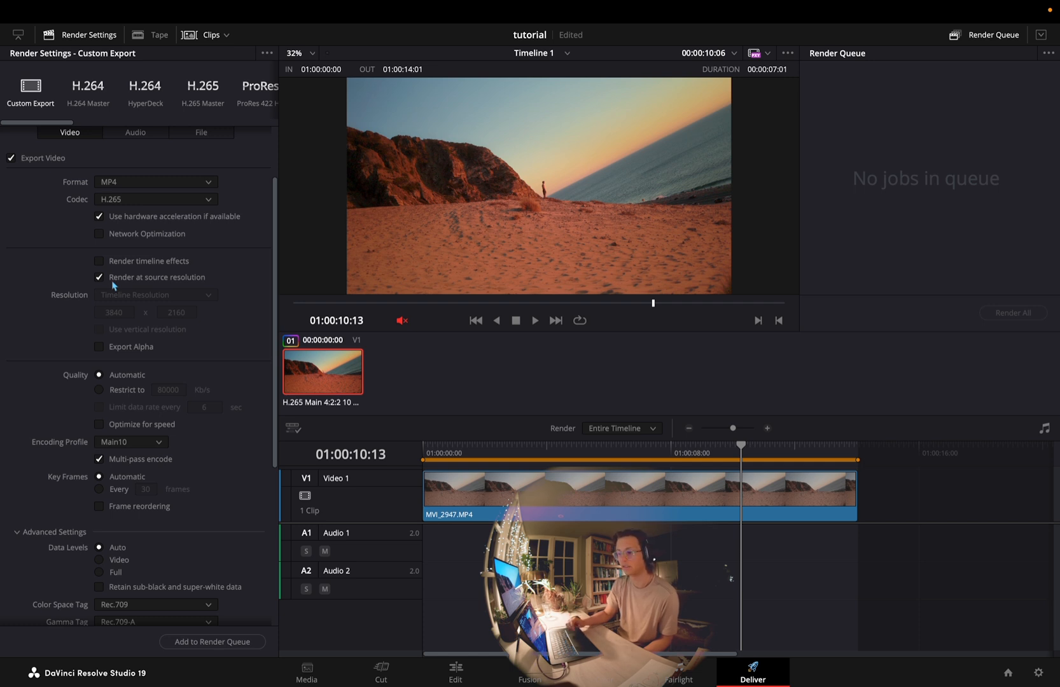
{"action": "scroll", "coordinate": [127, 289], "scroll_direction": "down", "scroll_amount": 5}
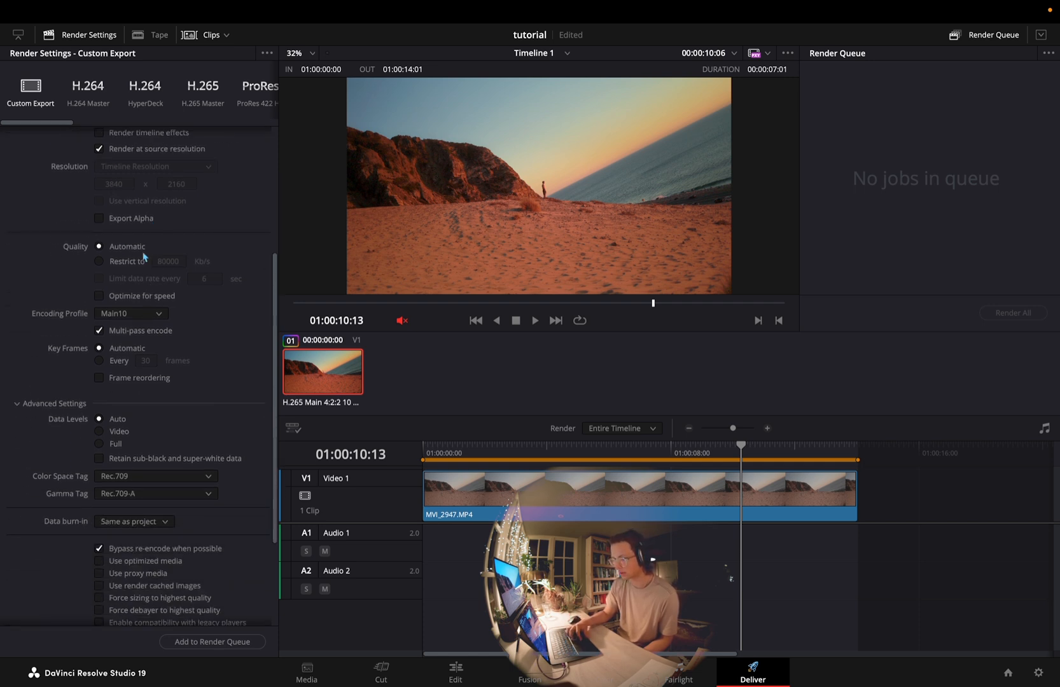
Examine the Encoding Profile options, keeping Main10, and toggle Multi-pass encode off and on again
{"action": "left_click", "coordinate": [120, 314]}
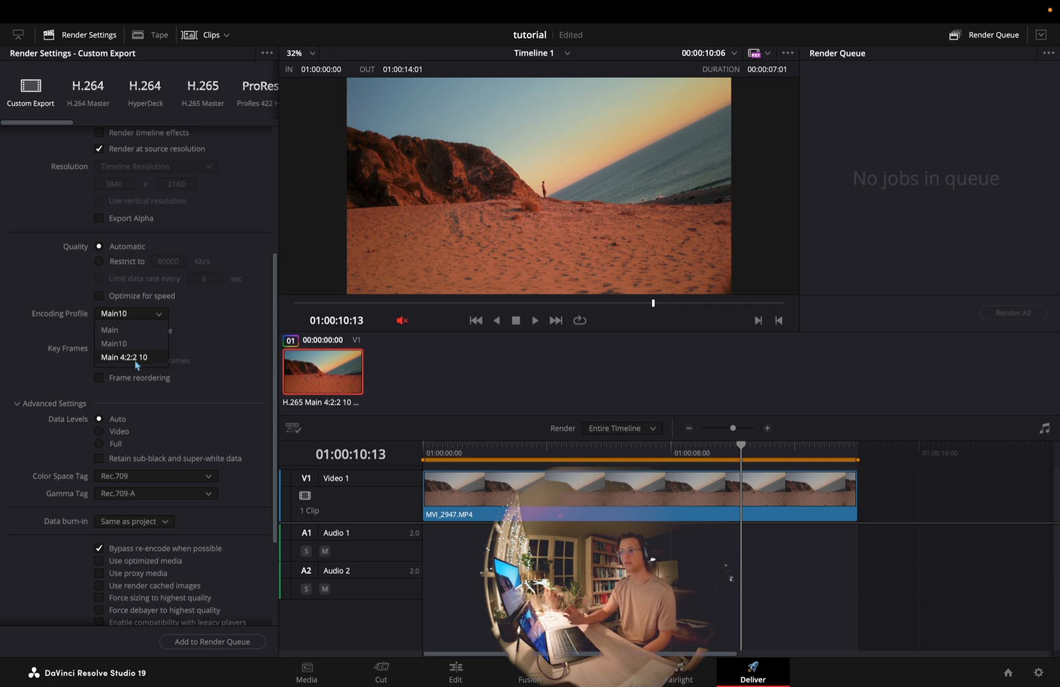
{"action": "left_click", "coordinate": [135, 343]}
{"action": "left_click", "coordinate": [141, 316]}
{"action": "left_click", "coordinate": [140, 315]}
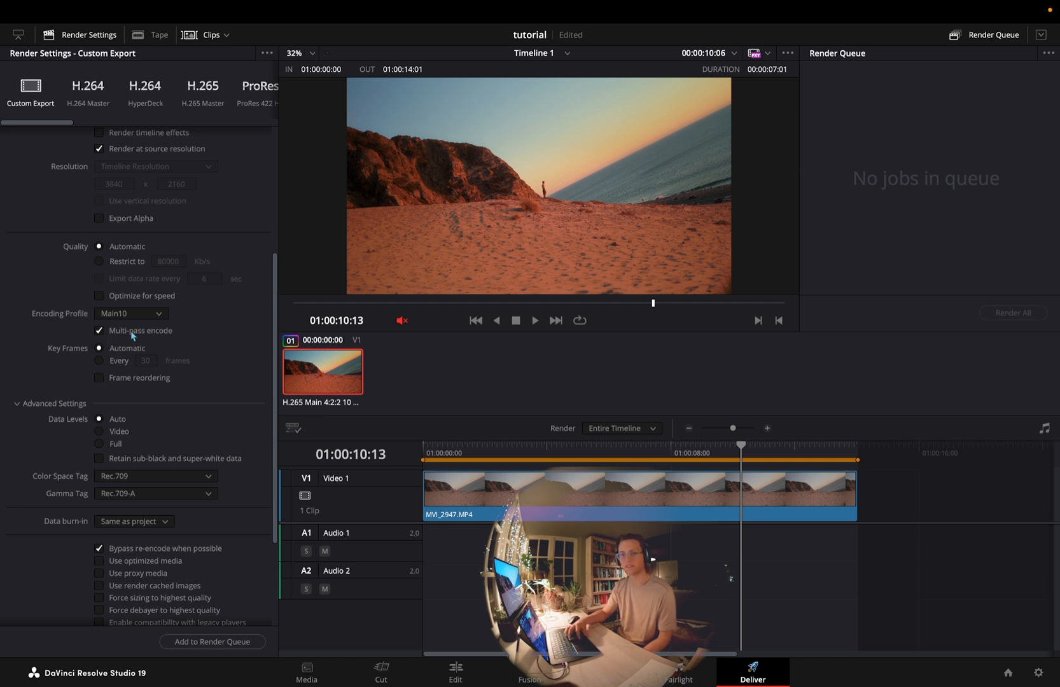
{"action": "left_click", "coordinate": [133, 331]}
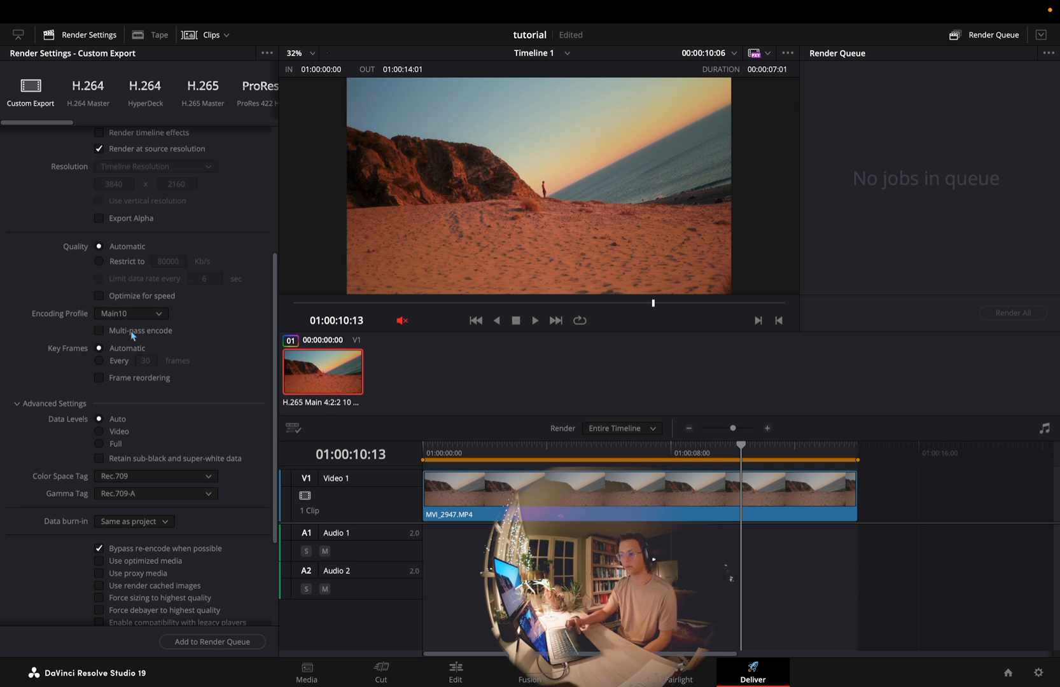
{"action": "left_click", "coordinate": [132, 331]}
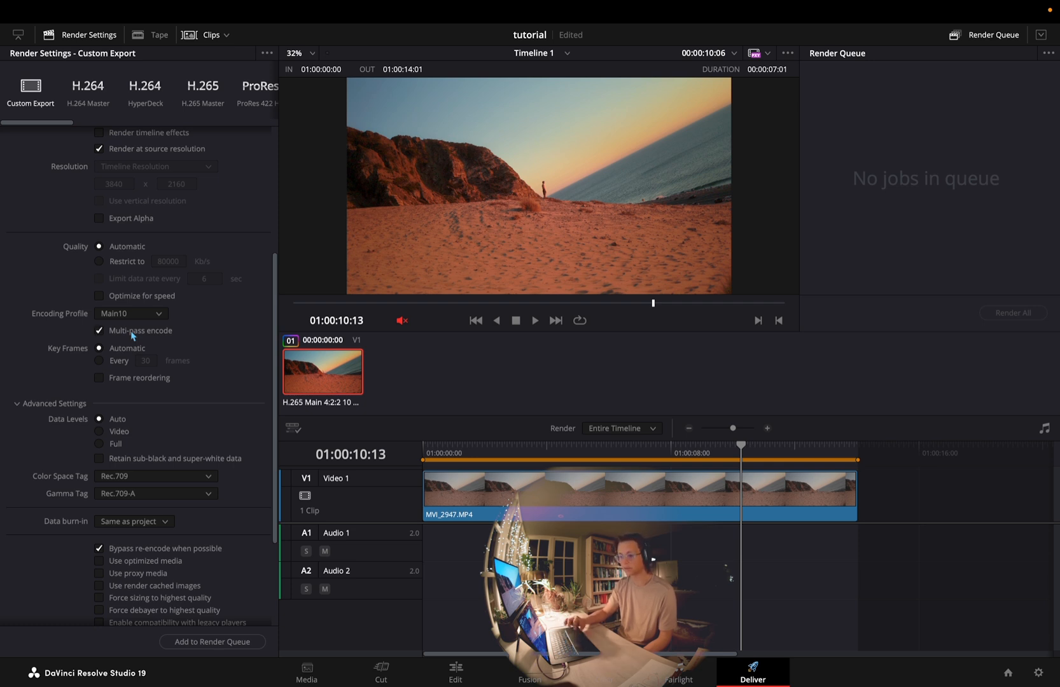
Examine the export's Advanced Settings and expand its Subtitle Settings
{"action": "scroll", "coordinate": [132, 335], "scroll_direction": "down", "scroll_amount": 2}
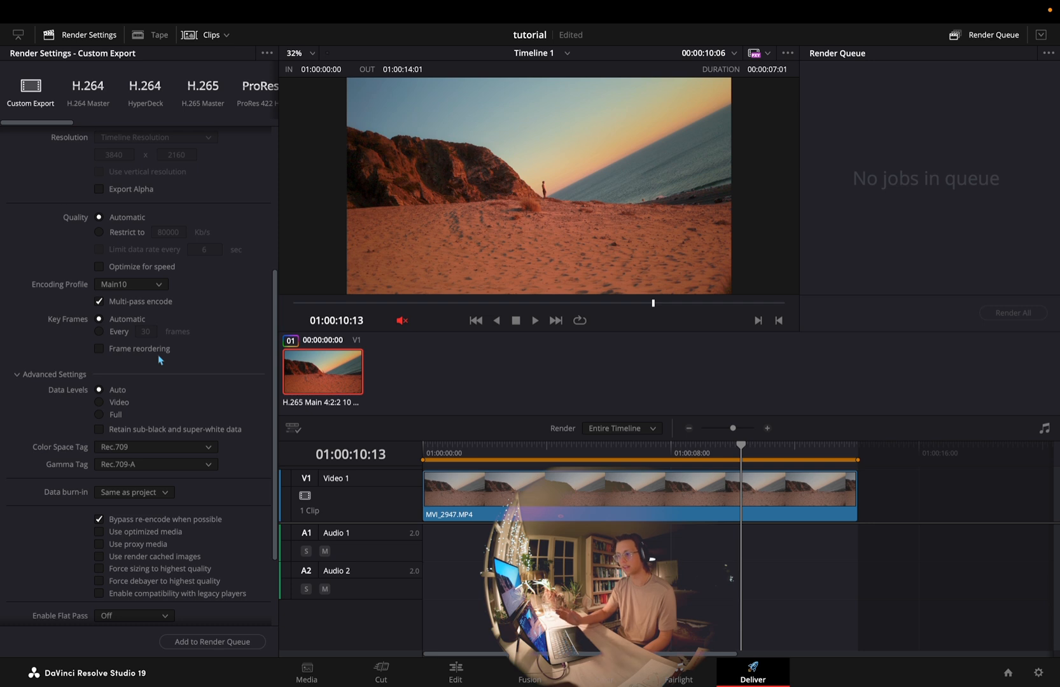
{"action": "scroll", "coordinate": [159, 360], "scroll_direction": "down", "scroll_amount": 6}
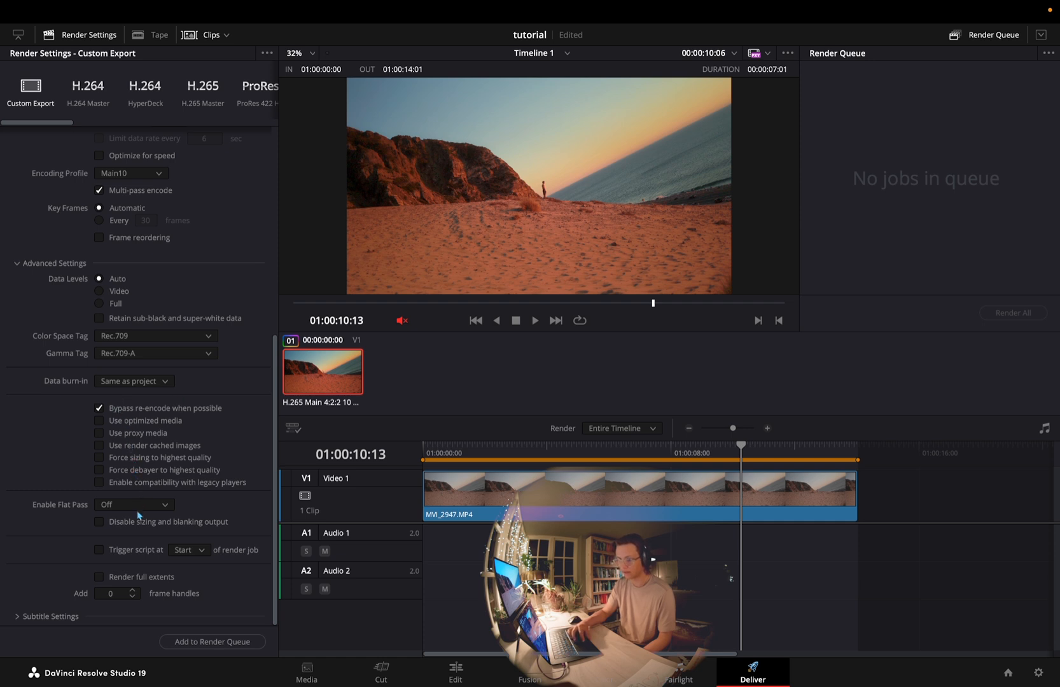
{"action": "left_click", "coordinate": [64, 617]}
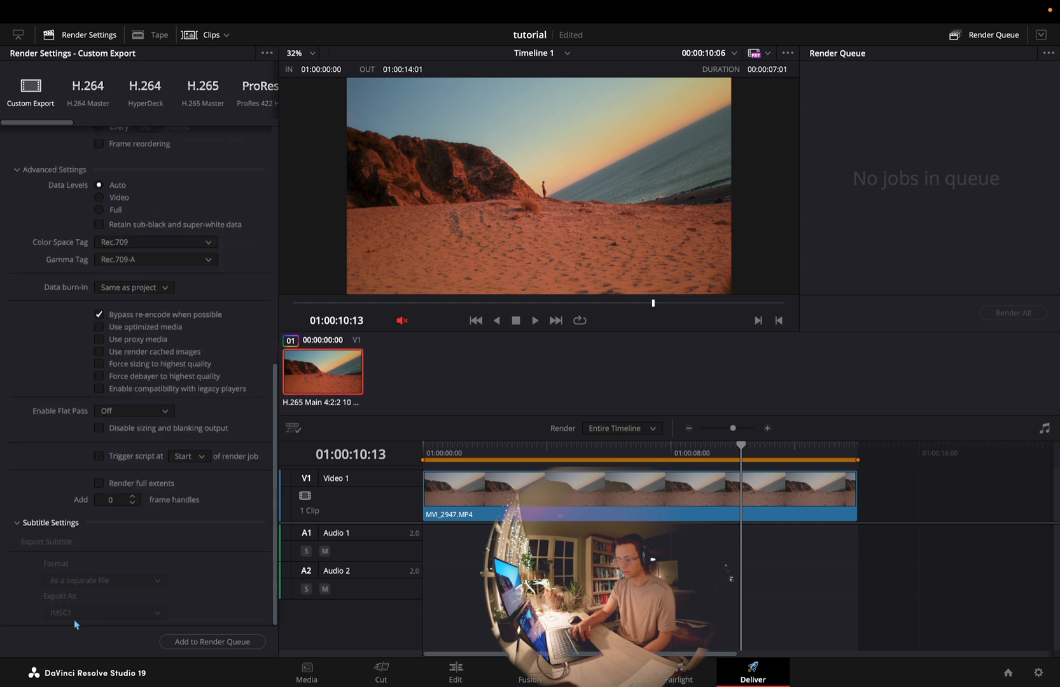
{"action": "scroll", "coordinate": [63, 526], "scroll_direction": "up", "scroll_amount": 10}
Examine the export's audio codec and channel options, and its file settings
{"action": "left_click", "coordinate": [134, 219]}
{"action": "left_click", "coordinate": [144, 287]}
{"action": "left_click", "coordinate": [143, 287]}
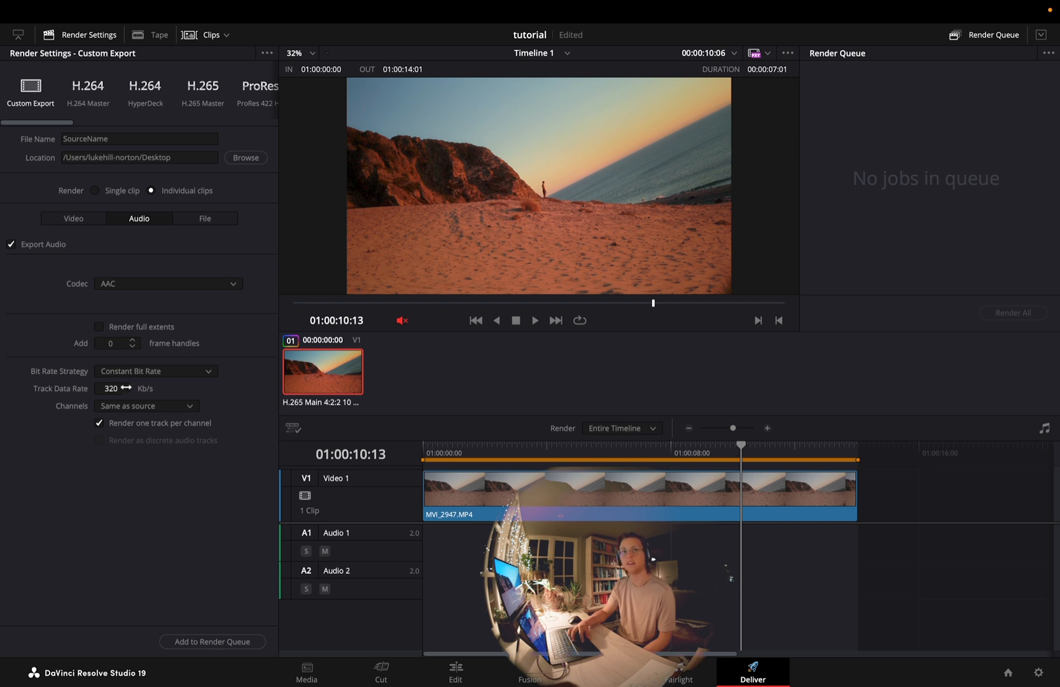
{"action": "left_click", "coordinate": [134, 410]}
{"action": "left_click", "coordinate": [136, 411]}
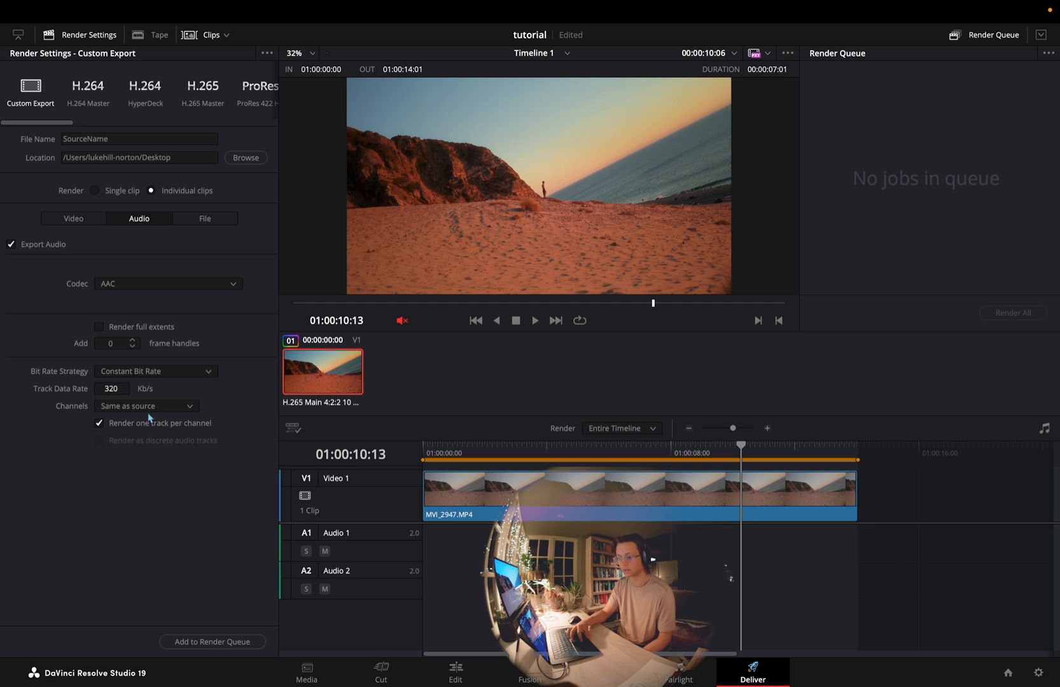
{"action": "left_click", "coordinate": [131, 412]}
{"action": "left_click", "coordinate": [120, 410]}
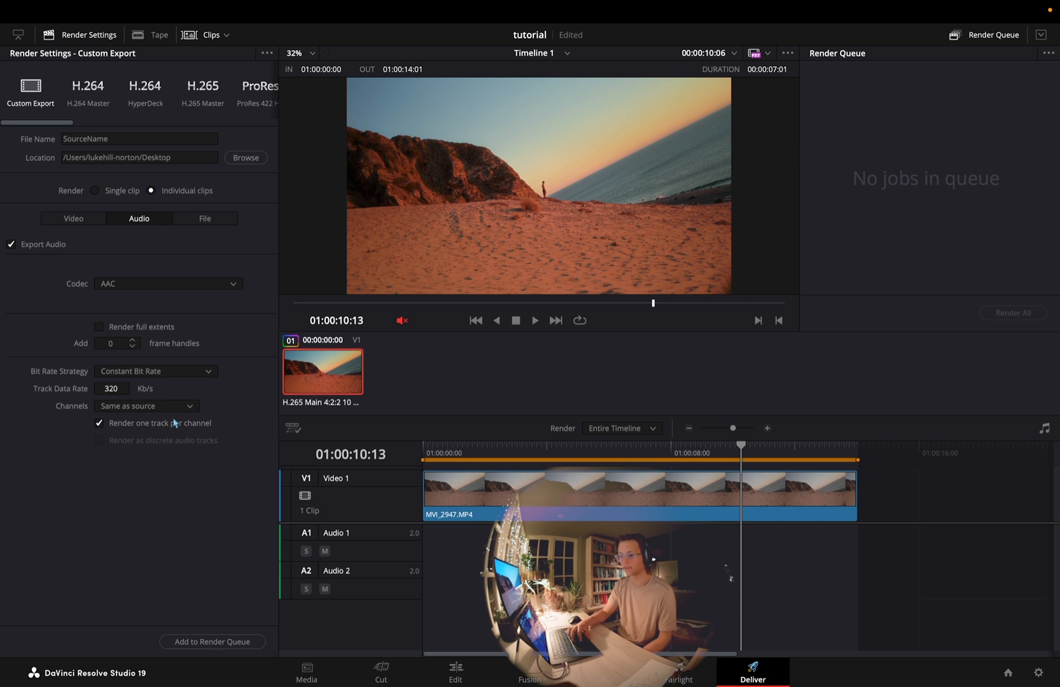
{"action": "left_click", "coordinate": [205, 218]}
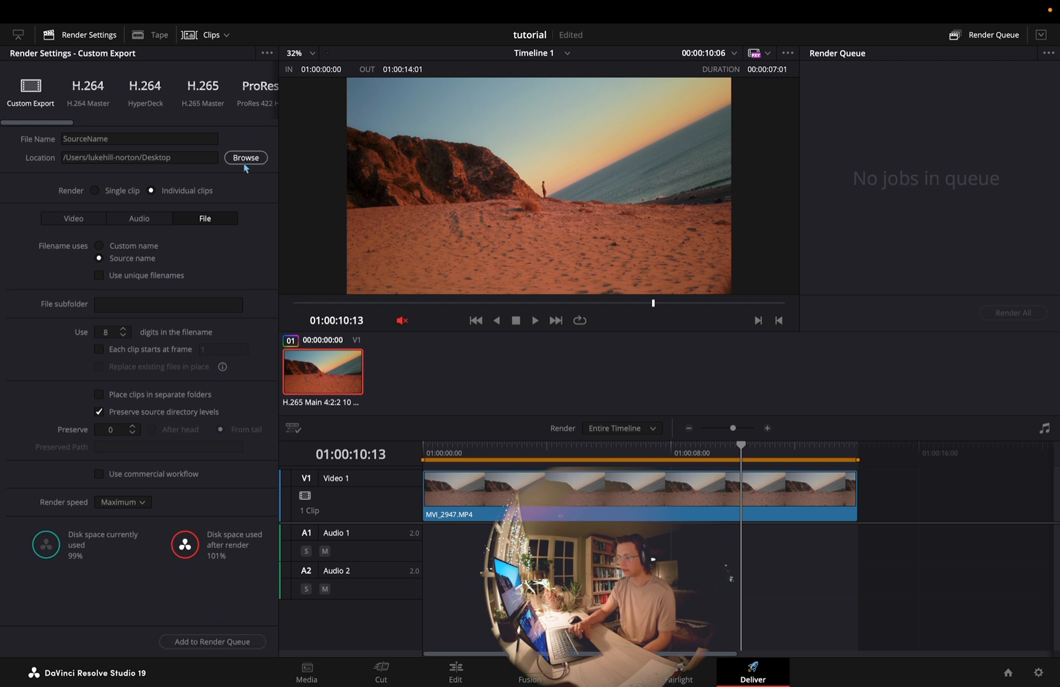
Set the video export's Encoding Profile to Main 4:2:2 10 and add the job to the render queue
{"action": "left_click", "coordinate": [84, 218]}
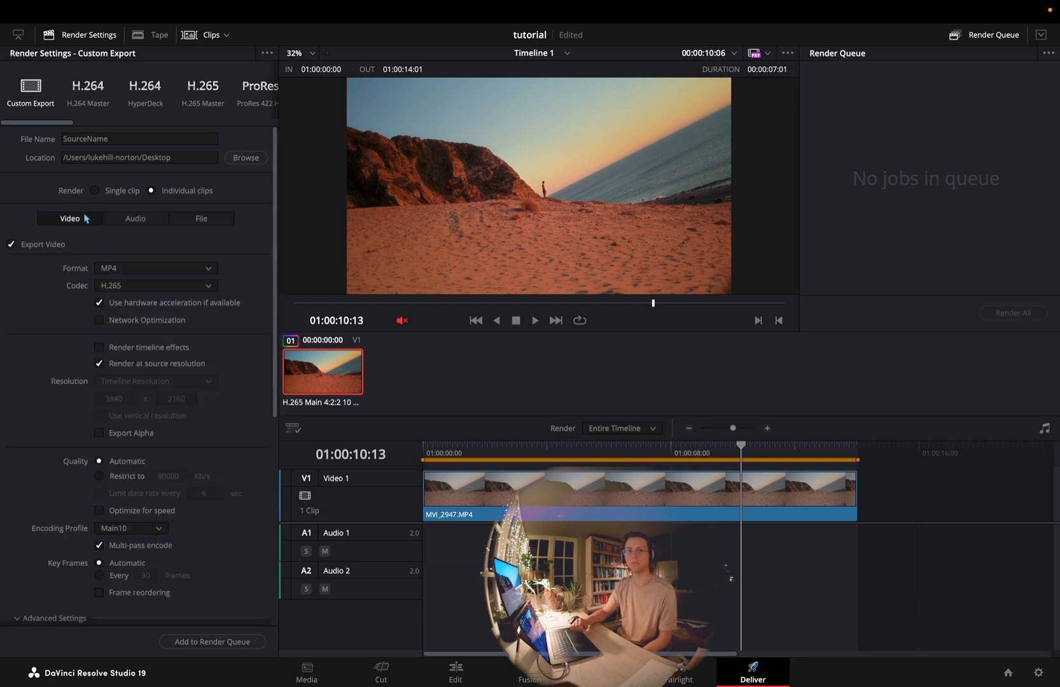
{"action": "left_click", "coordinate": [133, 532]}
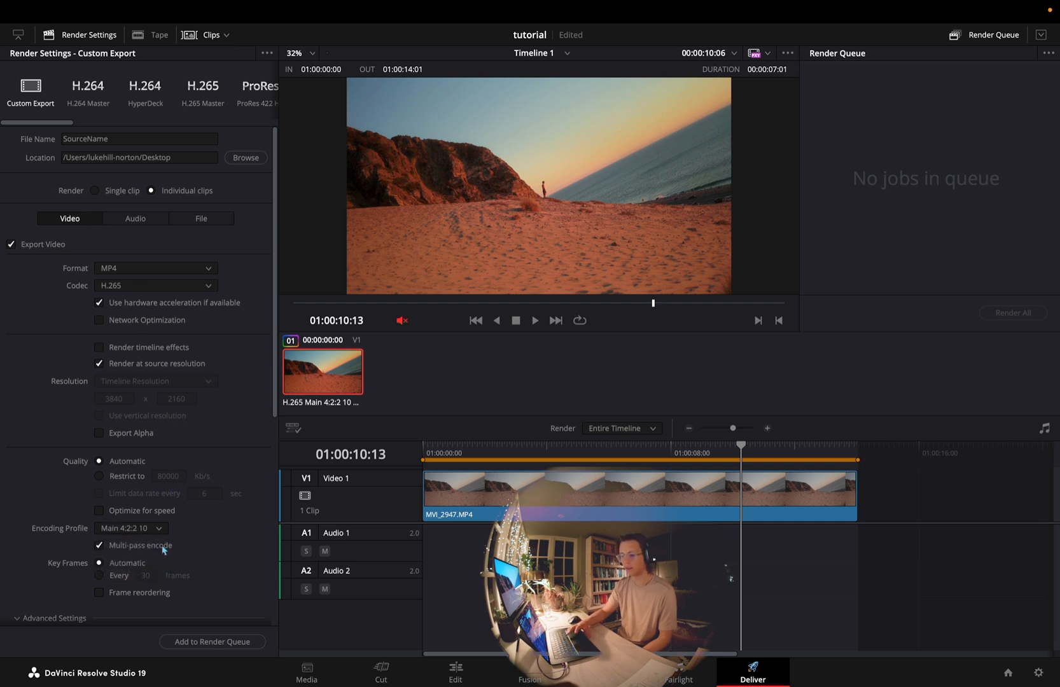
{"action": "left_click", "coordinate": [199, 640]}
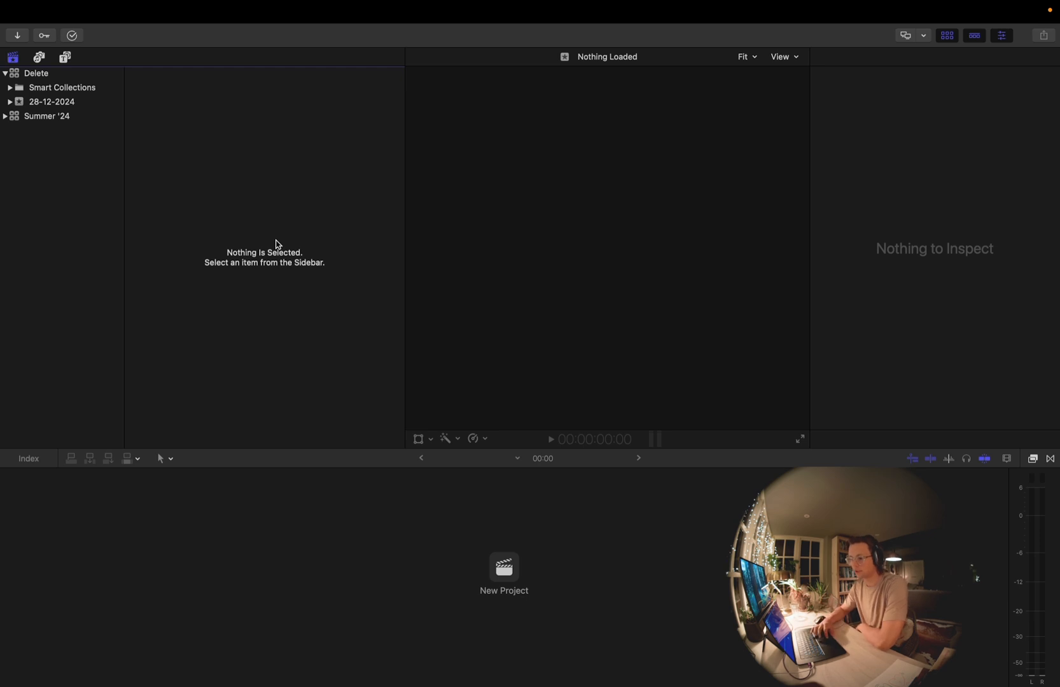
Import the 1/12.Vids folder from the R8 December footage into the 28-12-2024 event, leaving the files in place
{"action": "left_click", "coordinate": [94, 112]}
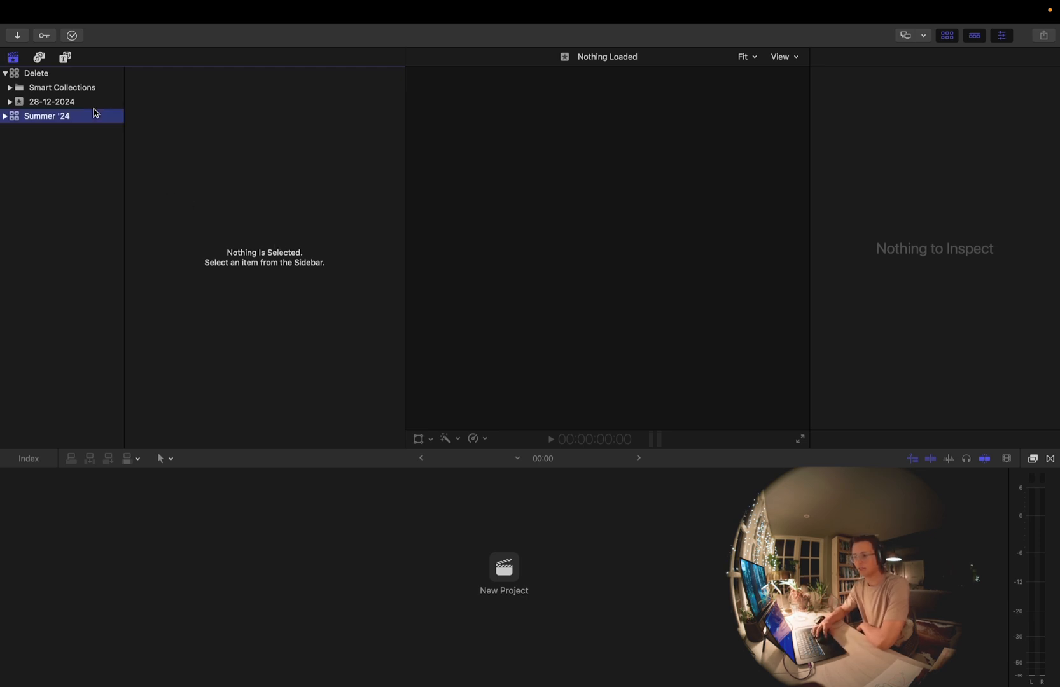
{"action": "left_click", "coordinate": [84, 103]}
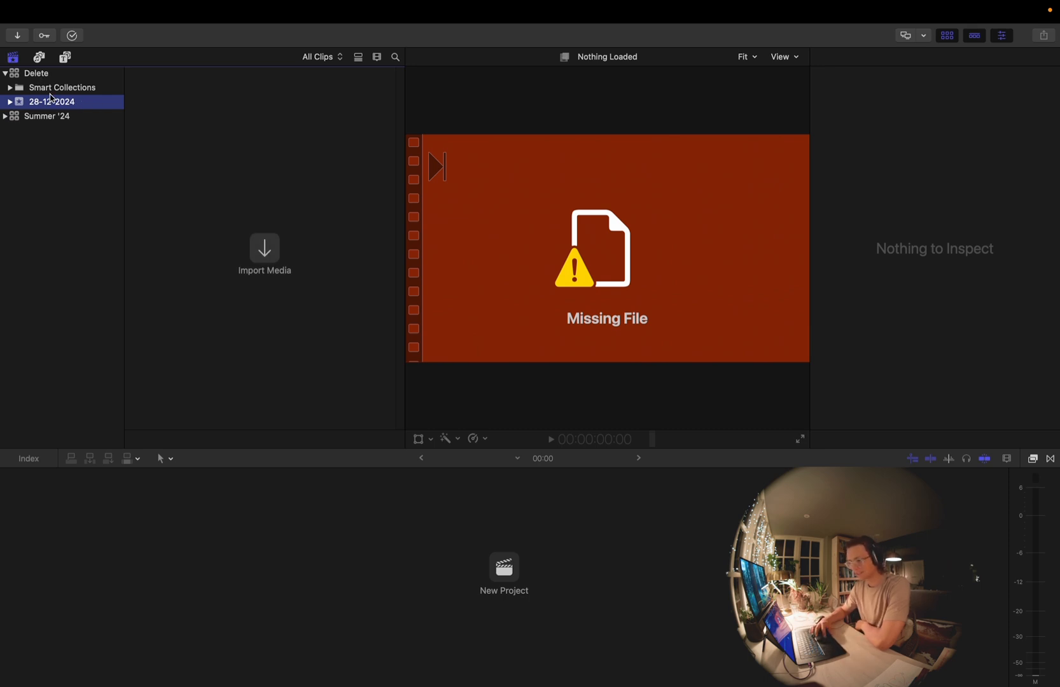
{"action": "key", "text": "super+i"}
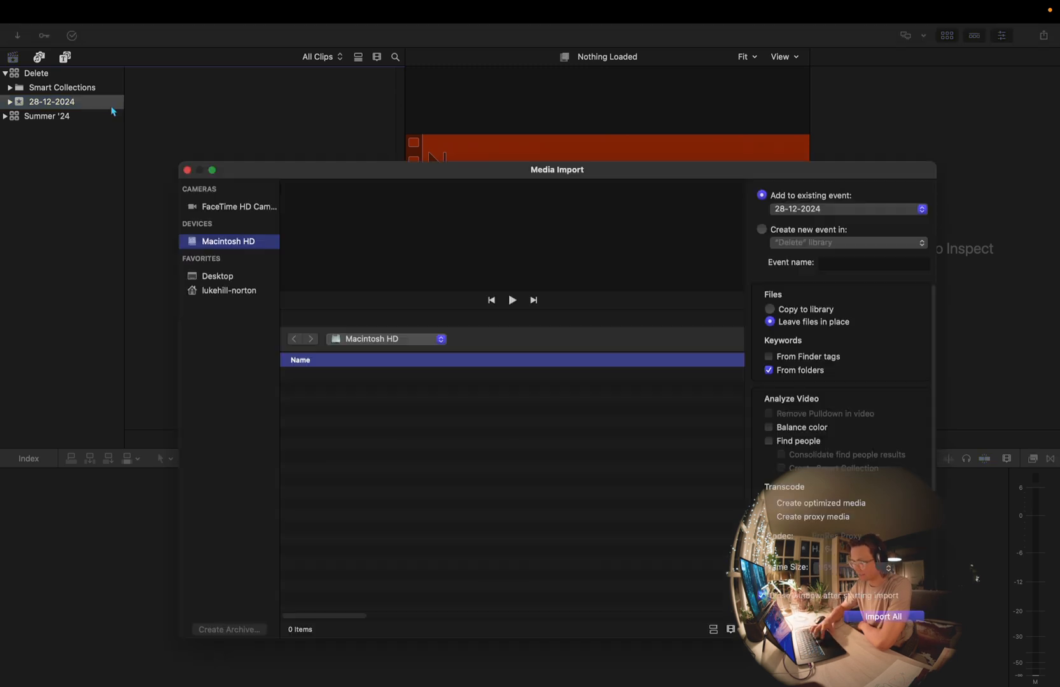
{"action": "scroll", "coordinate": [417, 500], "scroll_direction": "down", "scroll_amount": 10}
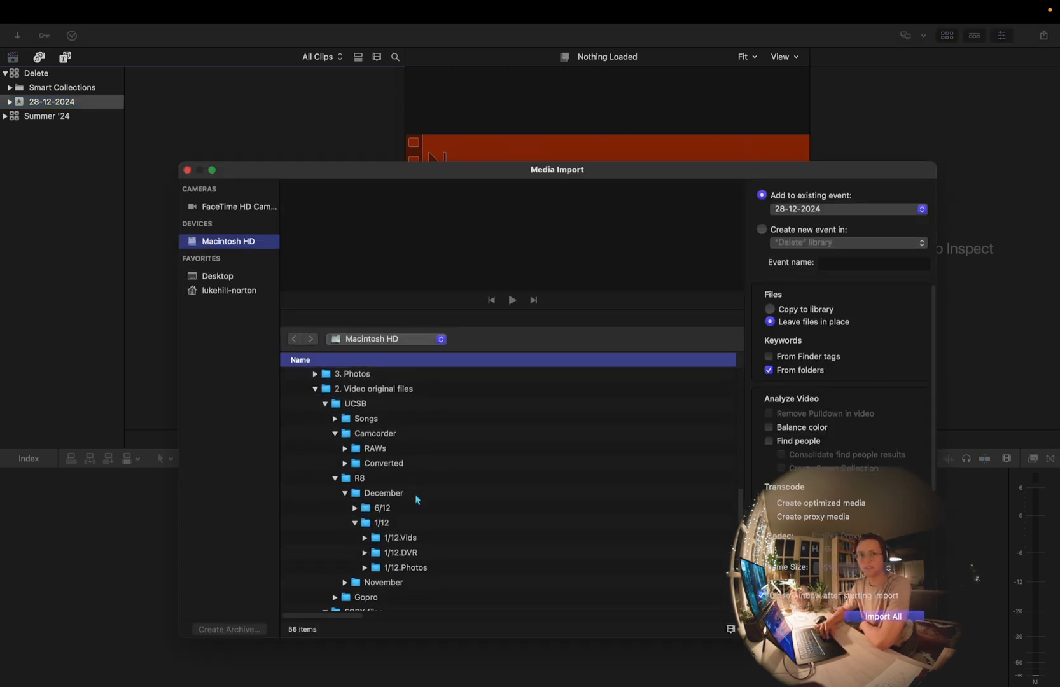
{"action": "scroll", "coordinate": [417, 500], "scroll_direction": "up", "scroll_amount": 5}
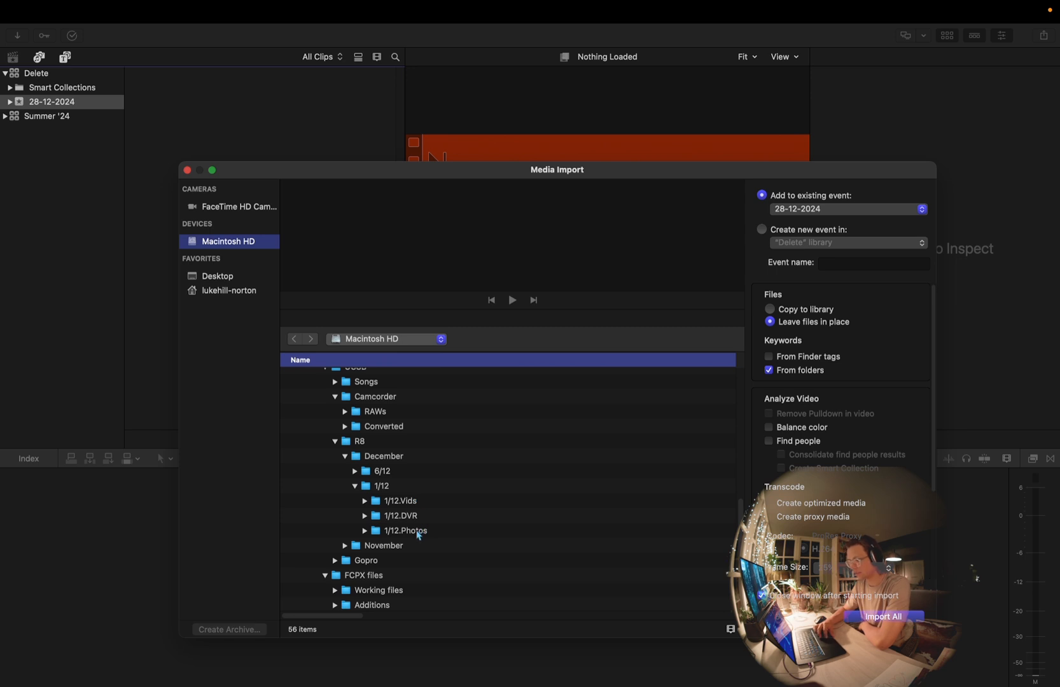
{"action": "left_click", "coordinate": [411, 502]}
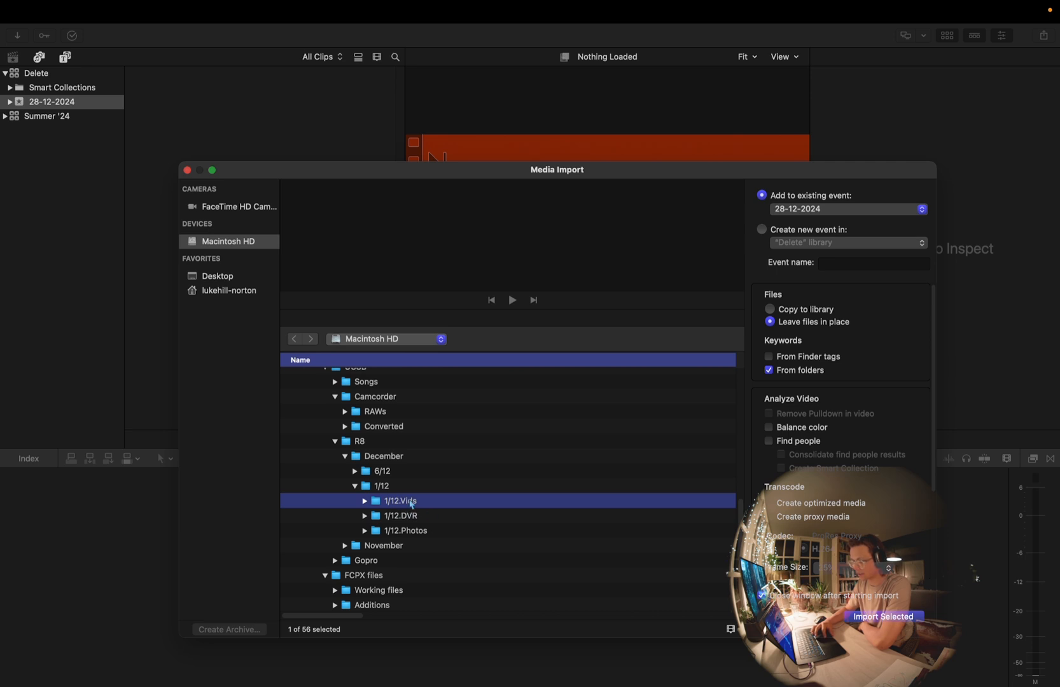
{"action": "key", "text": "Return"}
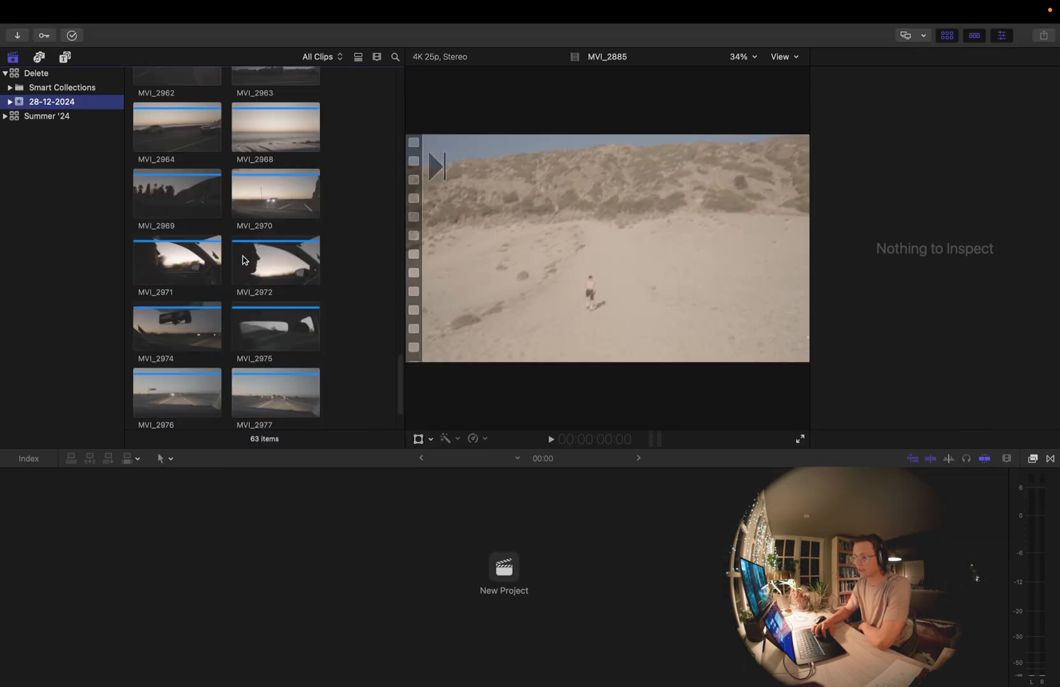
Create a 4K 3840x2160, 25p project with the default name and settings in the 28-12-2024 event of the Delete library
{"action": "left_click", "coordinate": [36, 73]}
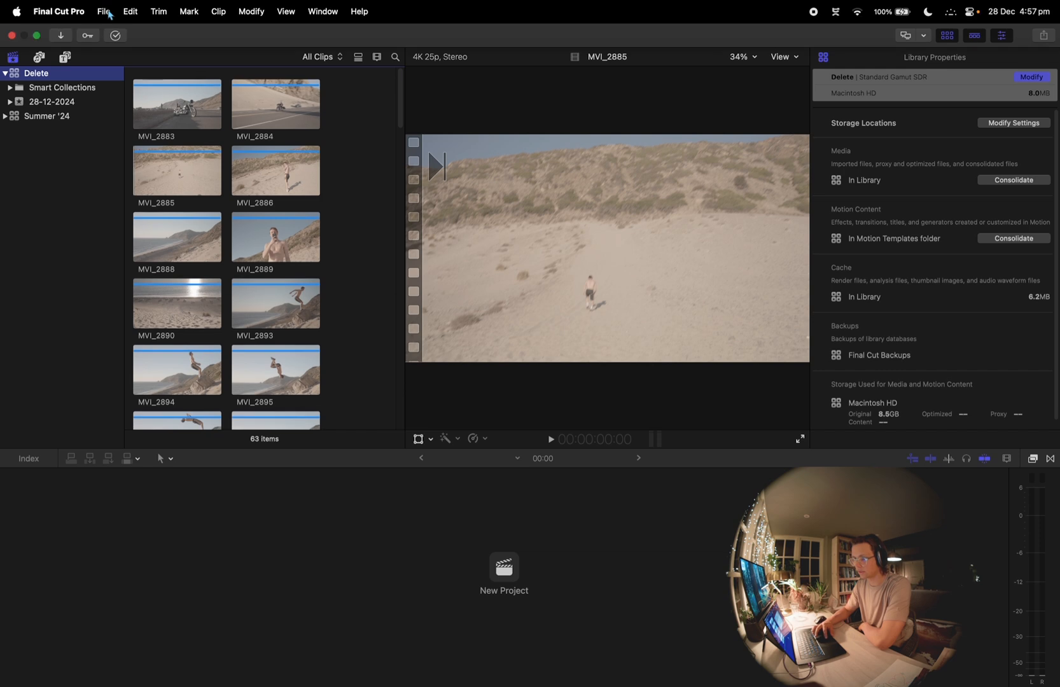
{"action": "left_click", "coordinate": [103, 11]}
{"action": "mouse_move", "coordinate": [126, 37]}
{"action": "left_click", "coordinate": [289, 34]}
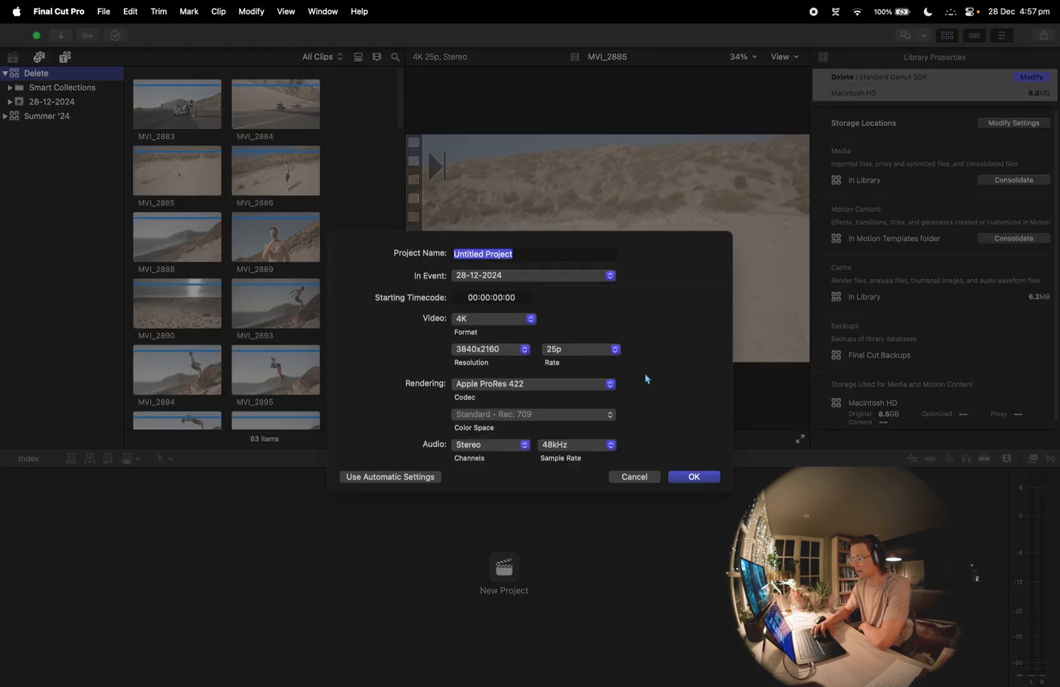
{"action": "left_click", "coordinate": [684, 483]}
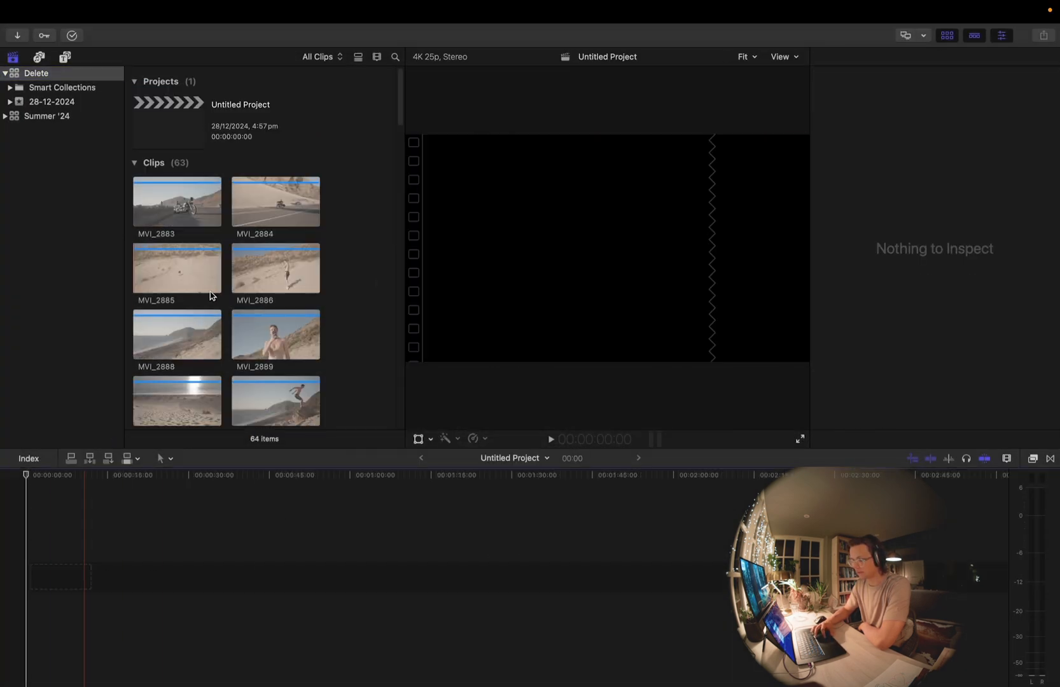
Append the clips MVI_2883, MVI_2890 and MVI_2895 to the timeline in that order
{"action": "left_click", "coordinate": [188, 156]}
{"action": "key", "text": "e"}
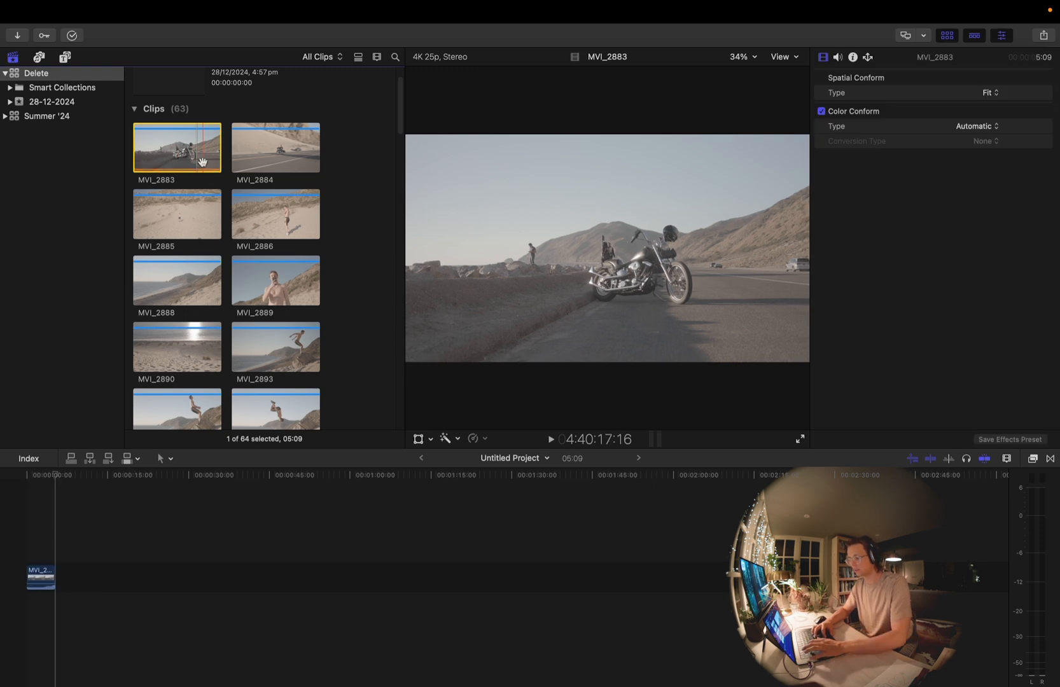
{"action": "left_click", "coordinate": [165, 364]}
{"action": "key", "text": "e"}
{"action": "left_click", "coordinate": [271, 412]}
{"action": "key", "text": "e"}
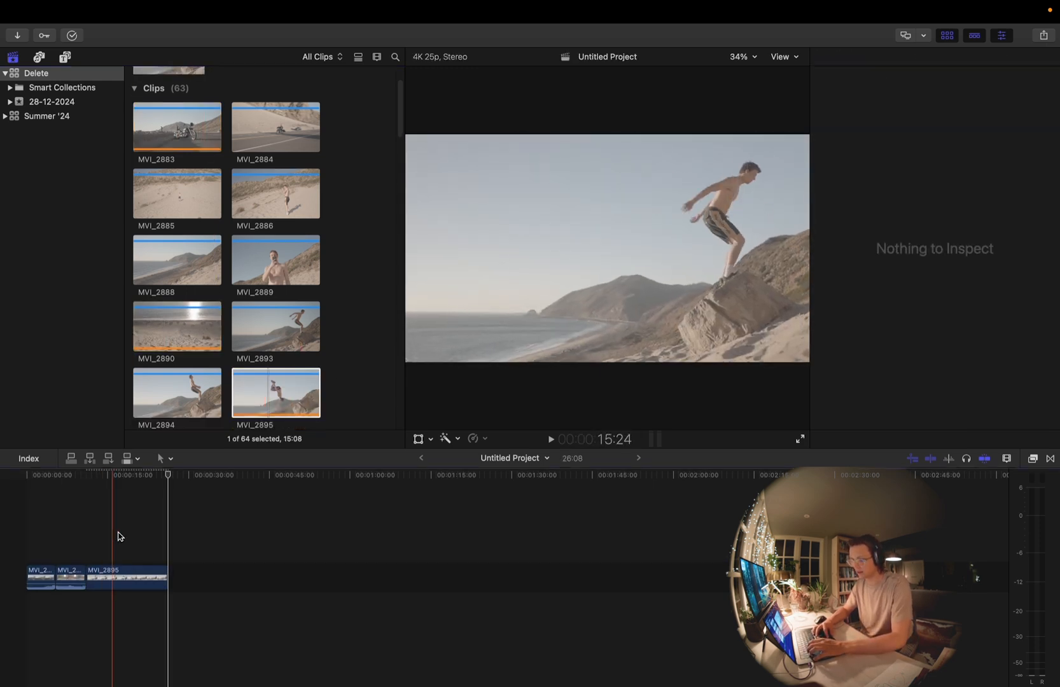
Trim the timeline clips MVI_2883, MVI_2890 and MVI_2895 to about 2:10, 3:12 and 8:15, and fit the whole edit in the timeline
{"action": "key", "text": "alt+["}
{"action": "key", "text": "alt+]"}
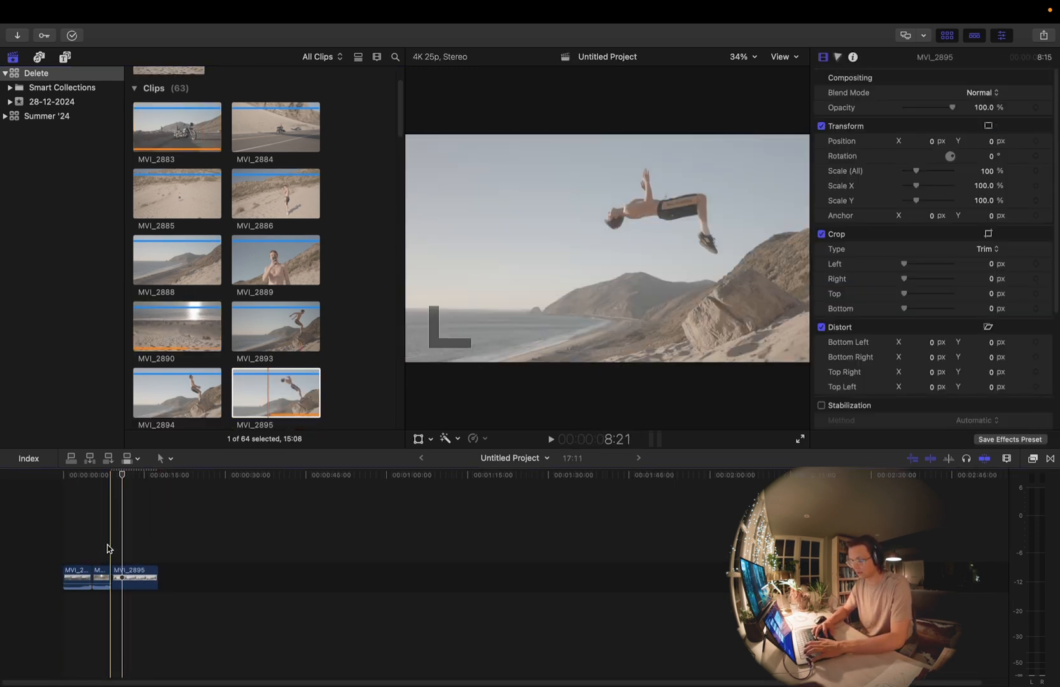
{"action": "key", "text": "alt+["}
{"action": "left_click", "coordinate": [53, 525]}
{"action": "key", "text": "shift+z"}
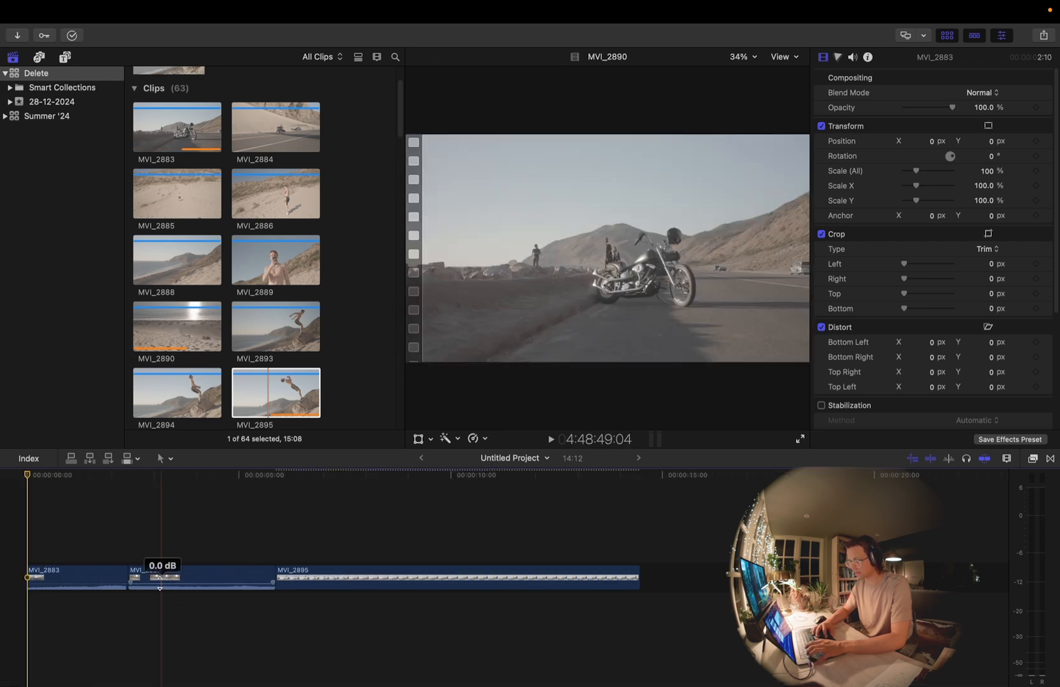
Move MVI_2890 to the end of the timeline, after MVI_2895, and briefly play the edit from the start
{"action": "left_click_drag", "start_coordinate": [161, 580], "coordinate": [588, 582]}
{"action": "left_click_drag", "start_coordinate": [106, 583], "coordinate": [105, 604]}
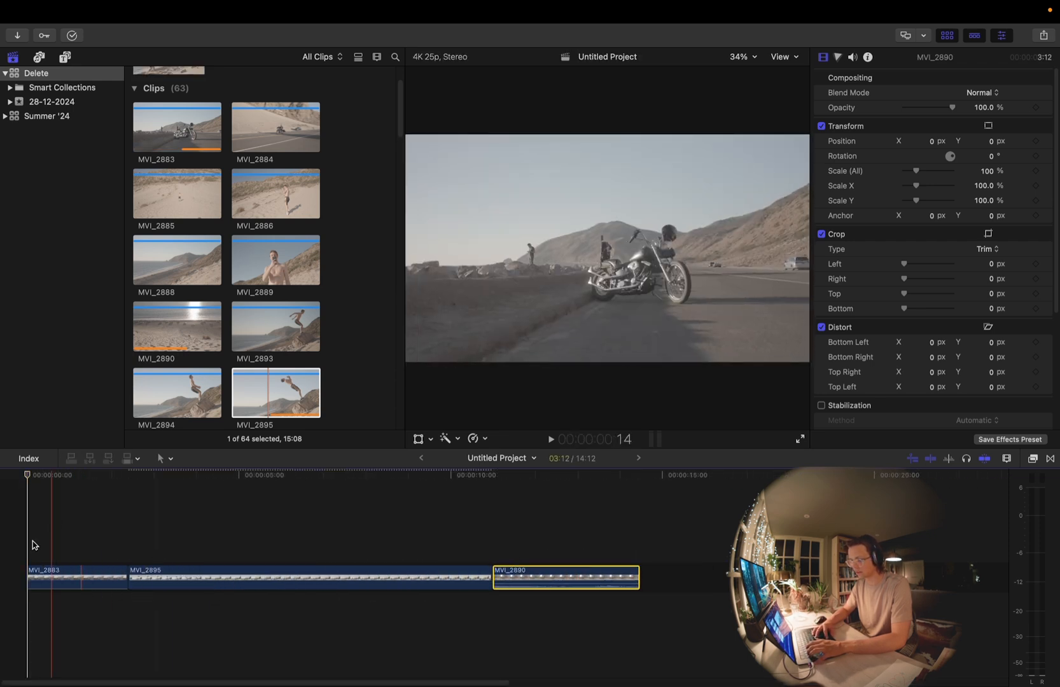
{"action": "left_click", "coordinate": [6, 529]}
{"action": "key", "text": "space"}
{"action": "key", "text": "space"}
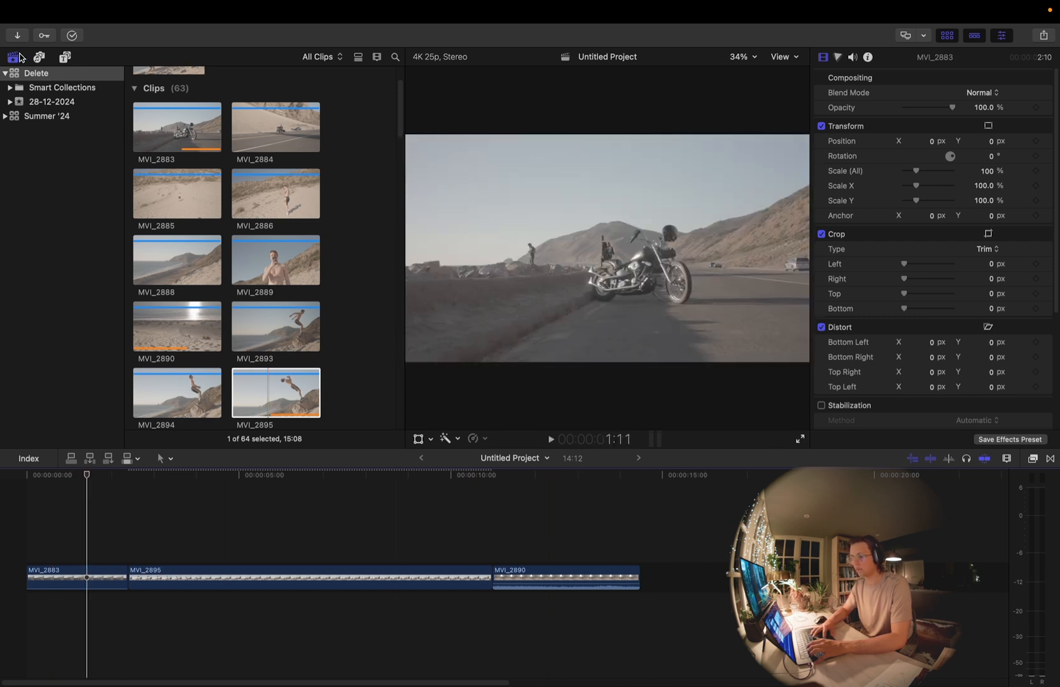
Hide the libraries sidebar so the clip browser has more room
{"action": "left_click", "coordinate": [19, 57]}
{"action": "scroll", "coordinate": [42, 210], "scroll_direction": "down", "scroll_amount": 18}
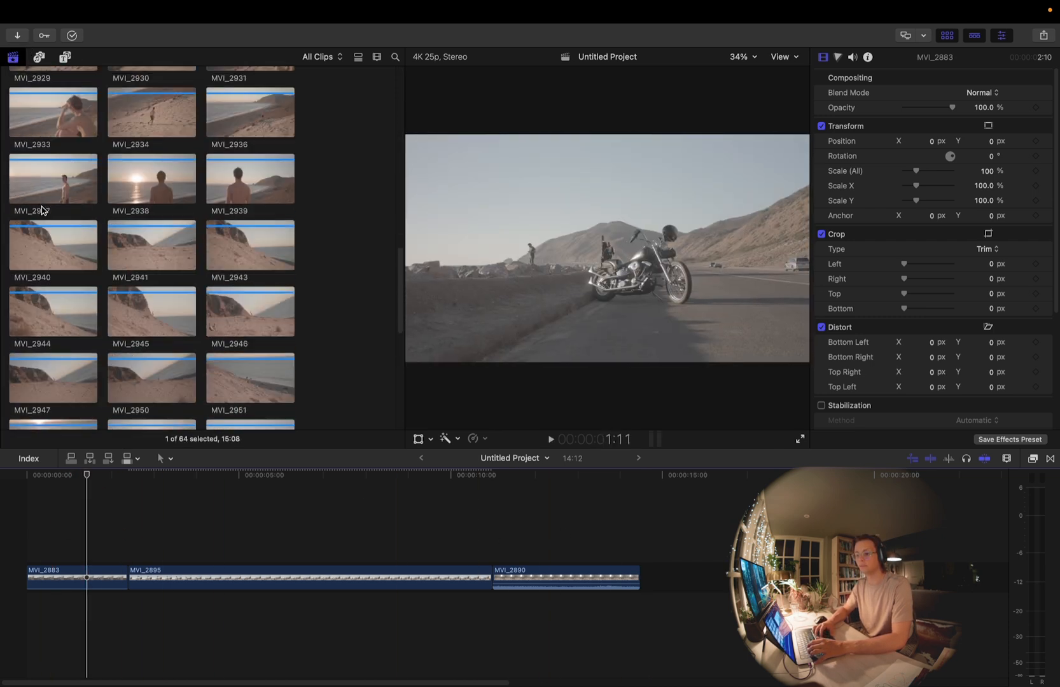
{"action": "scroll", "coordinate": [41, 211], "scroll_direction": "up", "scroll_amount": 18}
Relink the original media of all the imported clips to the matching graded files in the 1/12.DVR folder
{"action": "left_click", "coordinate": [41, 208]}
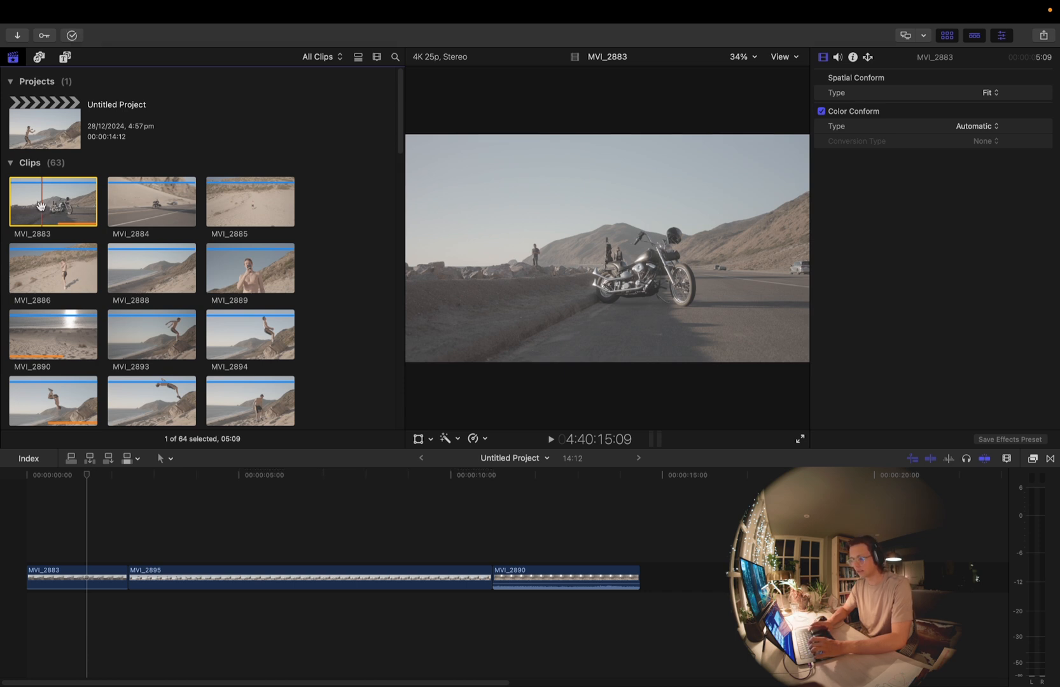
{"action": "key", "text": "super+a"}
{"action": "scroll", "coordinate": [41, 206], "scroll_direction": "down", "scroll_amount": 10}
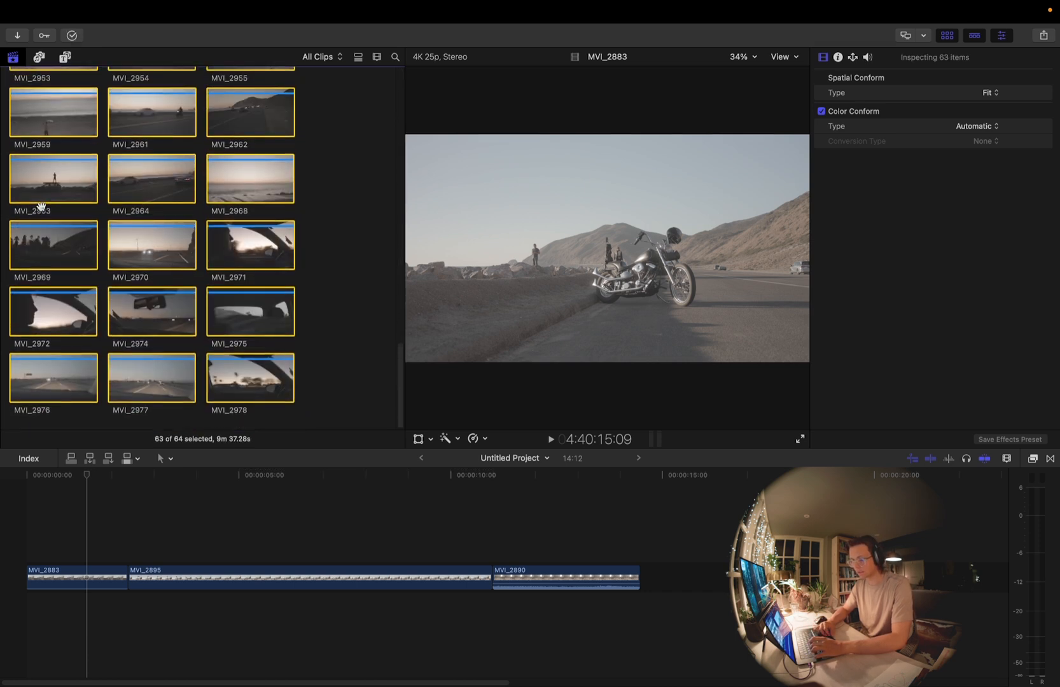
{"action": "scroll", "coordinate": [41, 206], "scroll_direction": "up", "scroll_amount": 10}
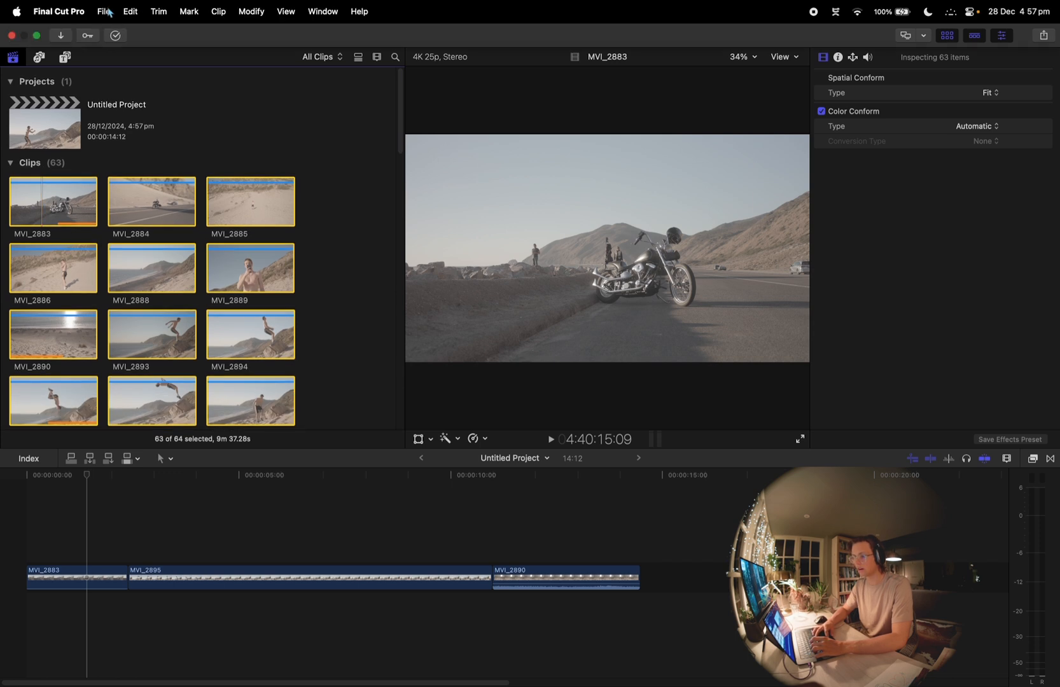
{"action": "left_click", "coordinate": [104, 12]}
{"action": "mouse_move", "coordinate": [171, 129]}
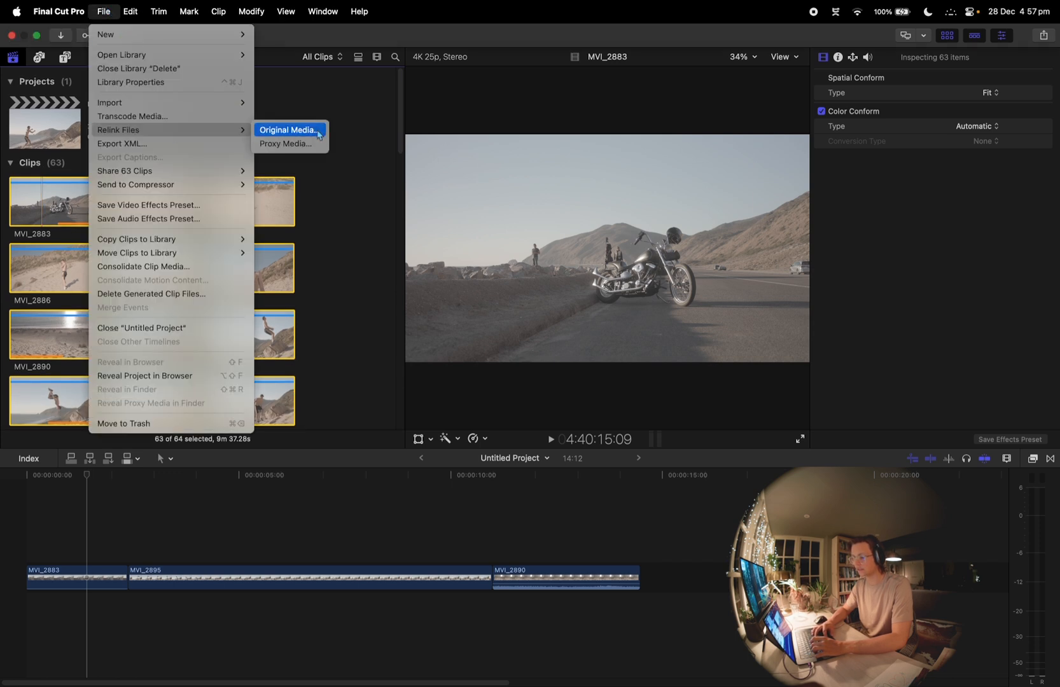
{"action": "left_click", "coordinate": [319, 135]}
{"action": "left_click", "coordinate": [778, 448]}
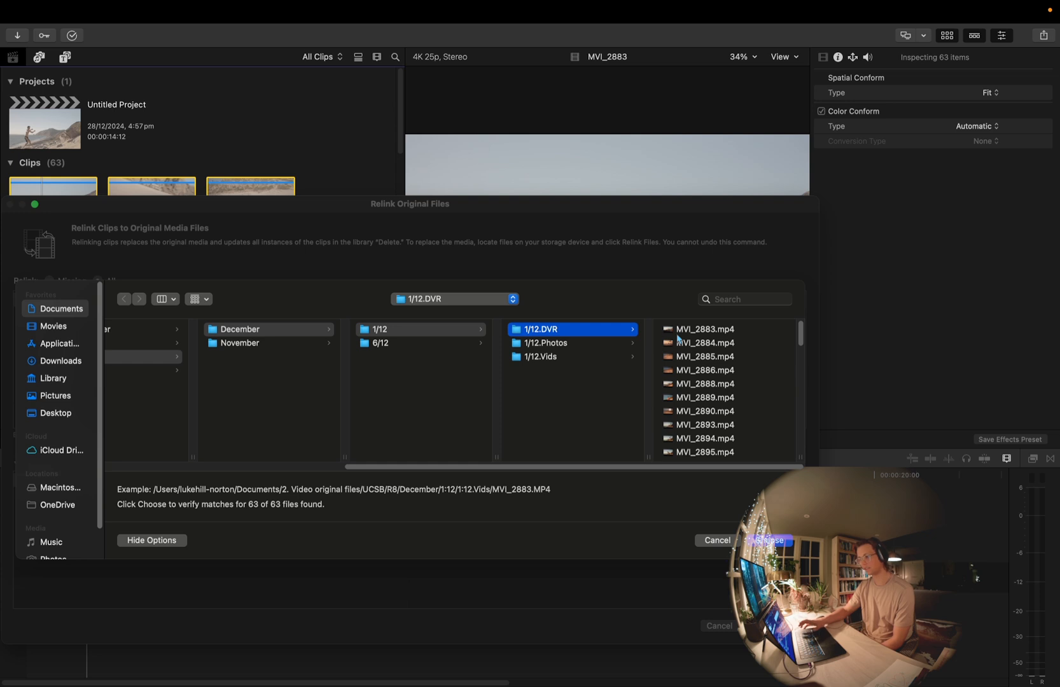
{"action": "key", "text": "Return"}
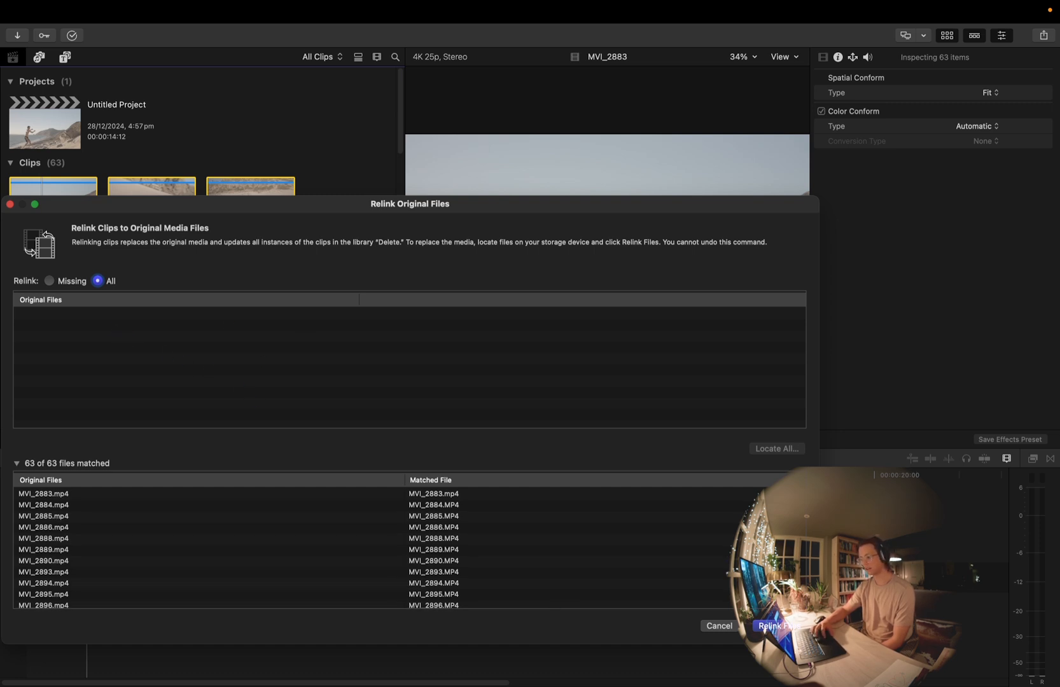
{"action": "key", "text": "Return"}
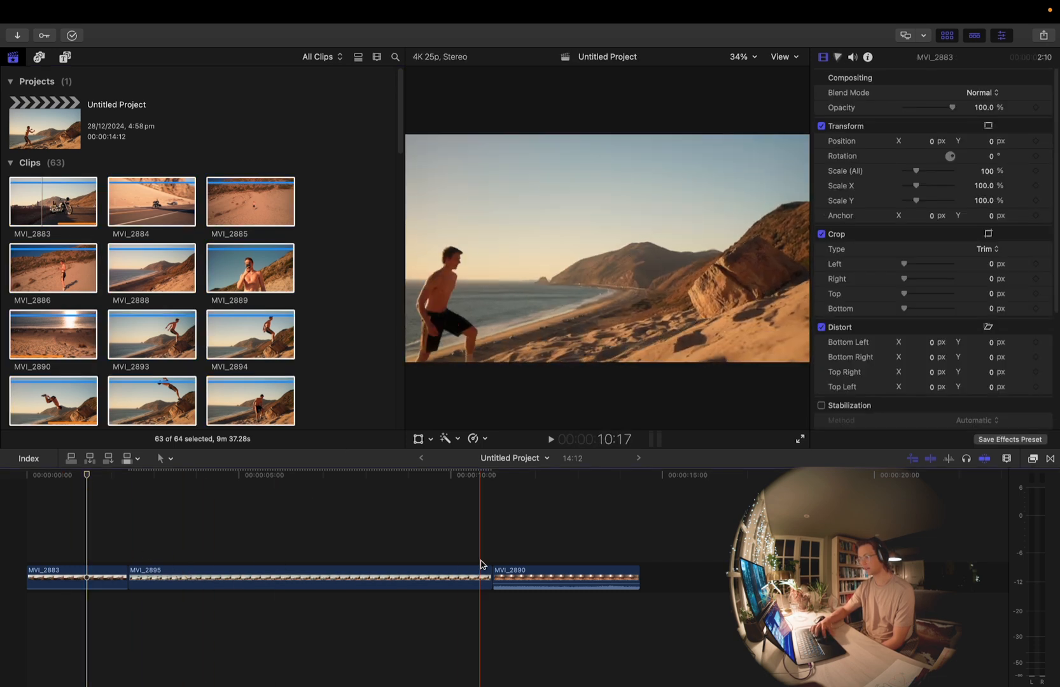
{"action": "scroll", "coordinate": [385, 414], "scroll_direction": "down", "scroll_amount": 2}
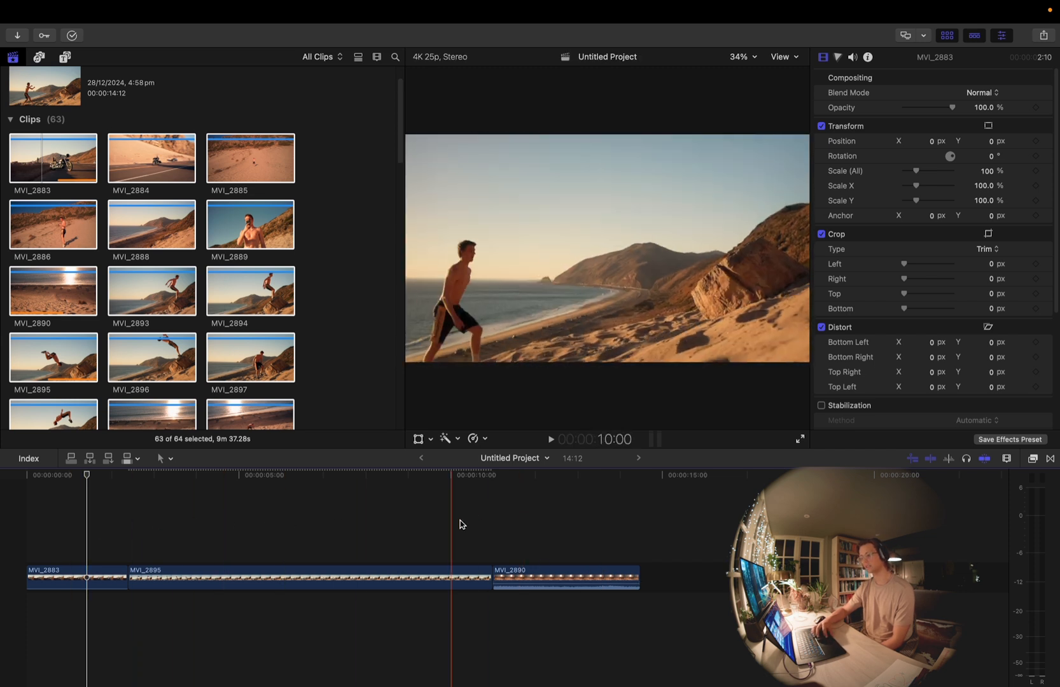
{"action": "scroll", "coordinate": [299, 371], "scroll_direction": "down", "scroll_amount": 10}
{"action": "scroll", "coordinate": [300, 371], "scroll_direction": "up", "scroll_amount": 10}
{"action": "scroll", "coordinate": [300, 370], "scroll_direction": "down", "scroll_amount": 10}
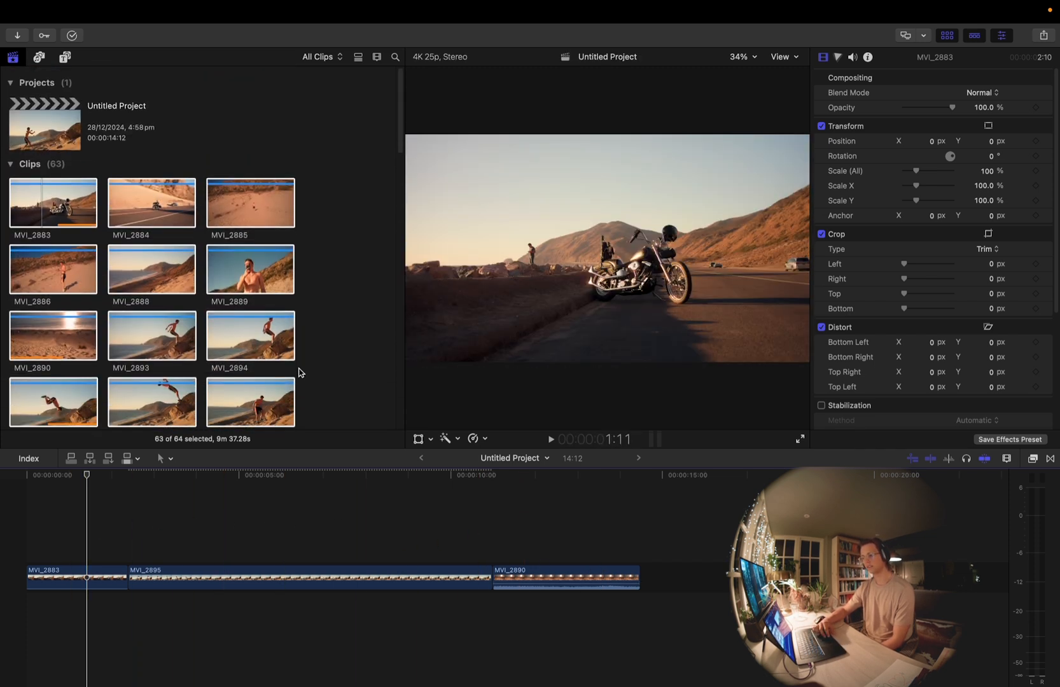